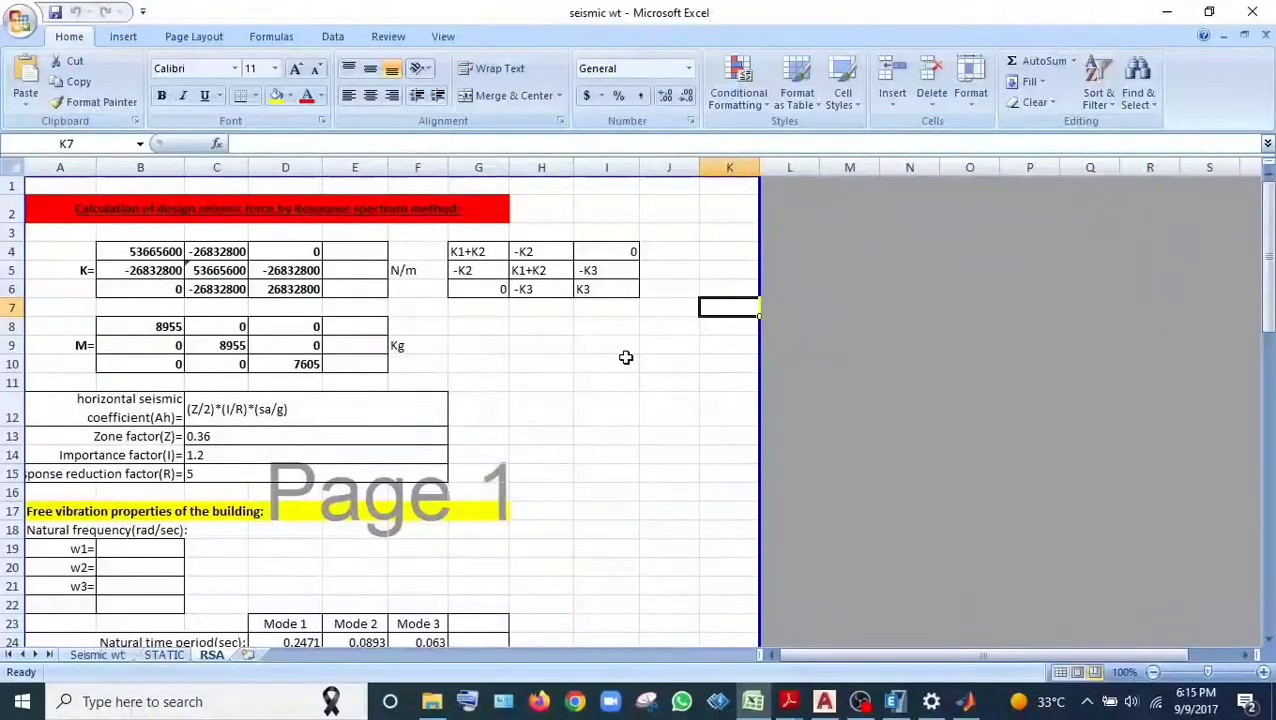
Compare the three-storey building elevation in the AutoCAD drawing PLAN.dwg with the symbolic stiffness matrix in G4:I6 of the Excel RSA sheet
{"action": "left_click", "coordinate": [561, 350]}
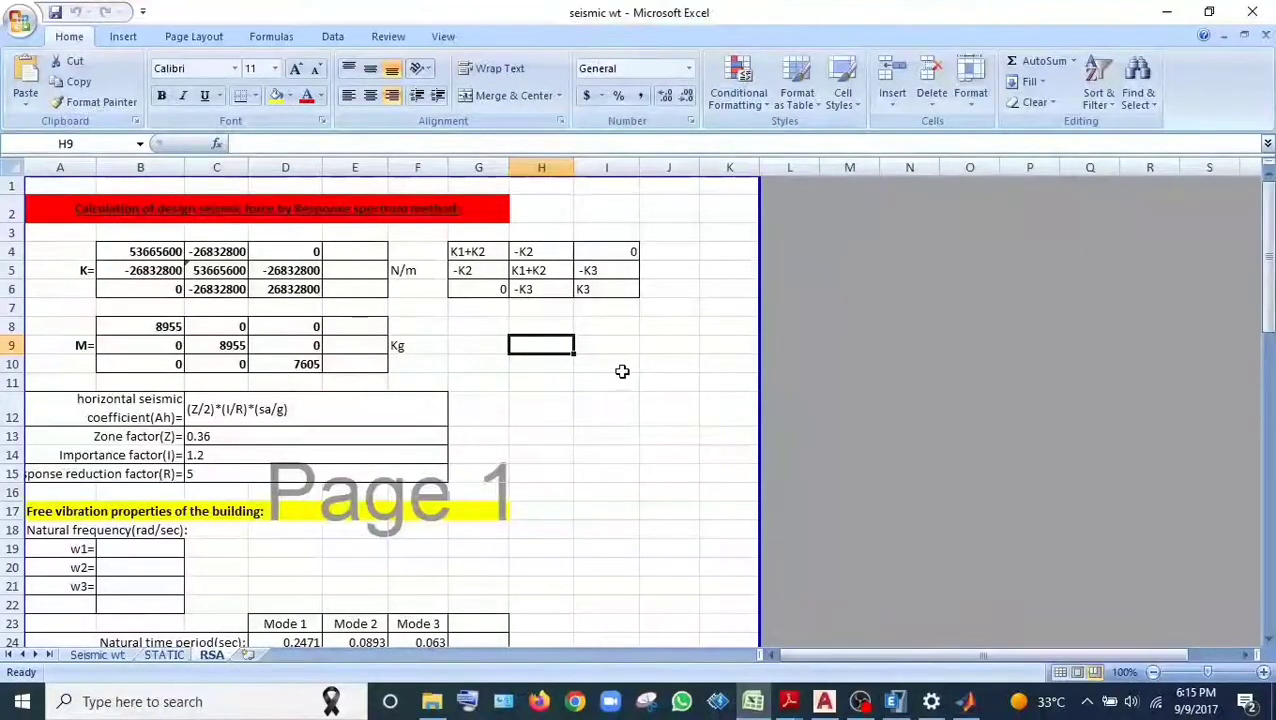
{"action": "left_click", "coordinate": [824, 701]}
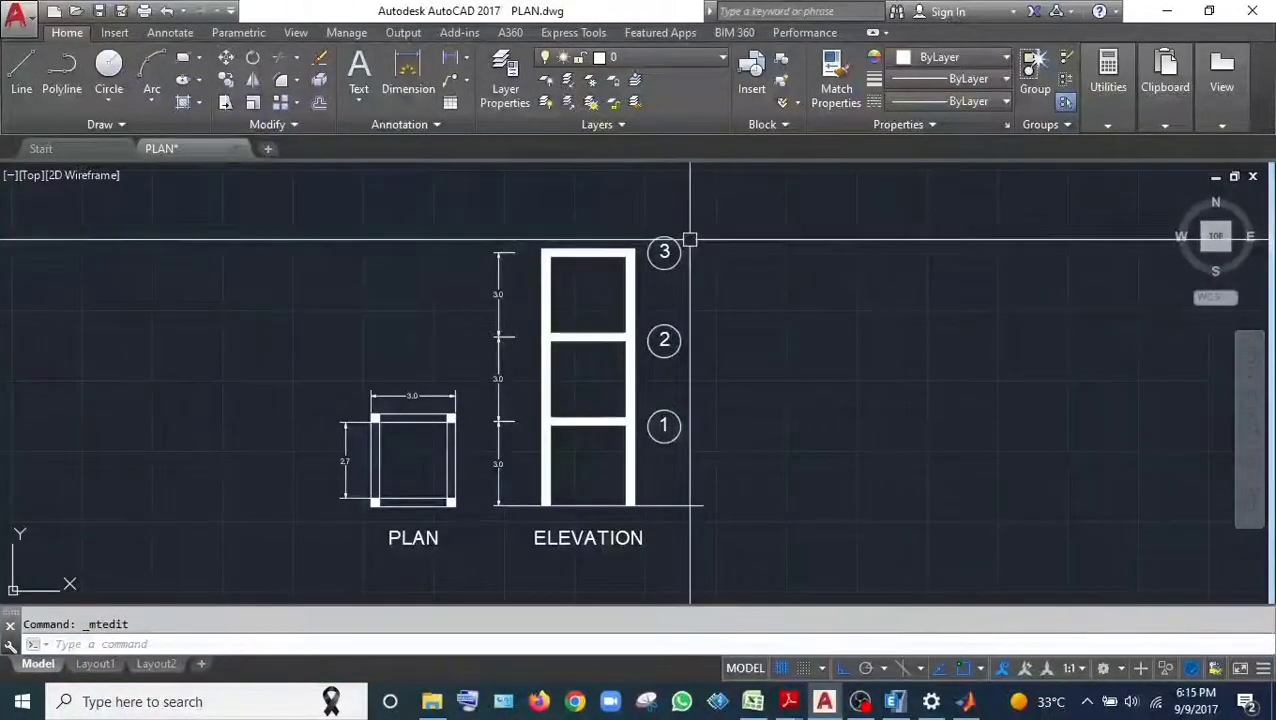
{"action": "left_click", "coordinate": [753, 701]}
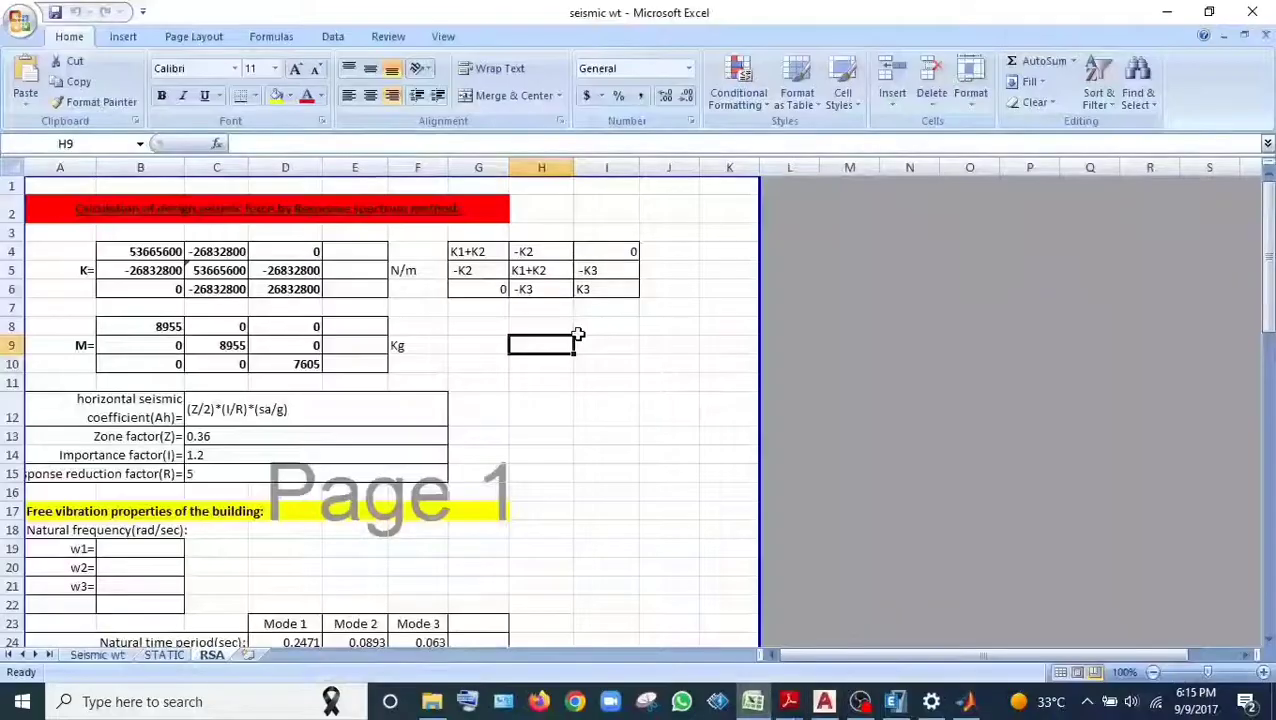
{"action": "left_click_drag", "start_coordinate": [466, 251], "coordinate": [608, 289]}
{"action": "left_click", "coordinate": [824, 701]}
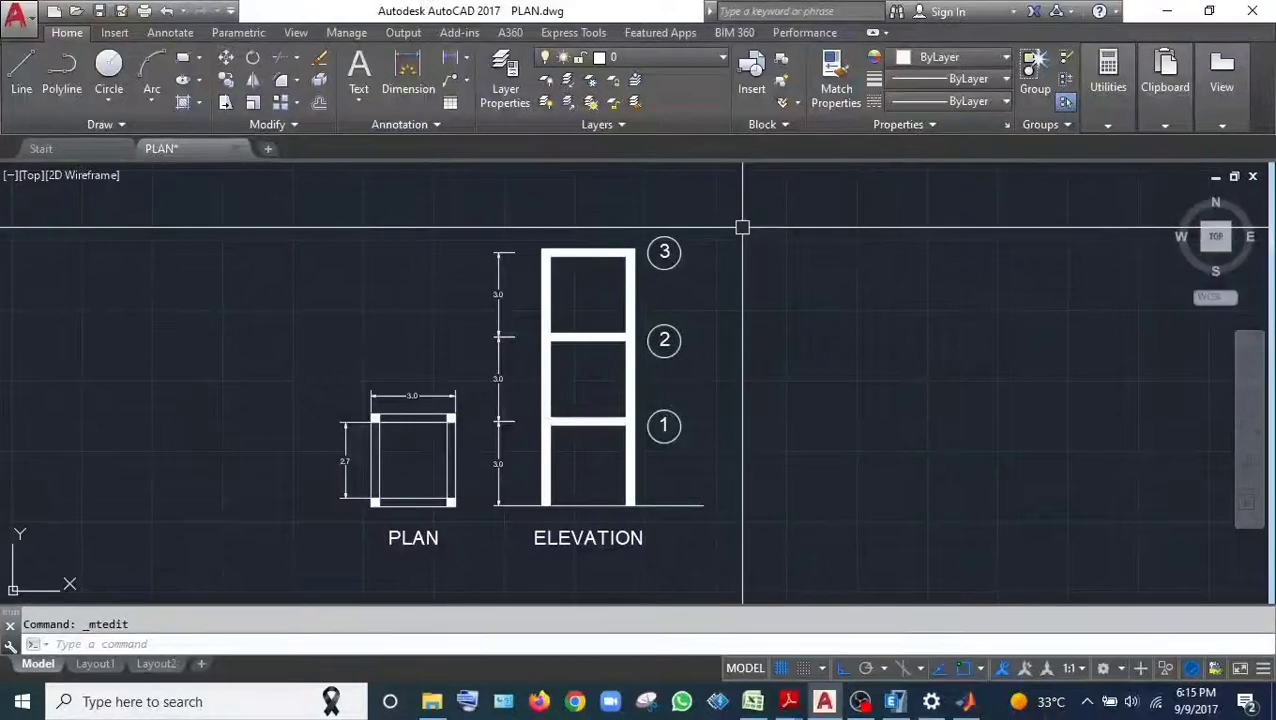
{"action": "left_click", "coordinate": [752, 701]}
{"action": "left_click", "coordinate": [533, 330]}
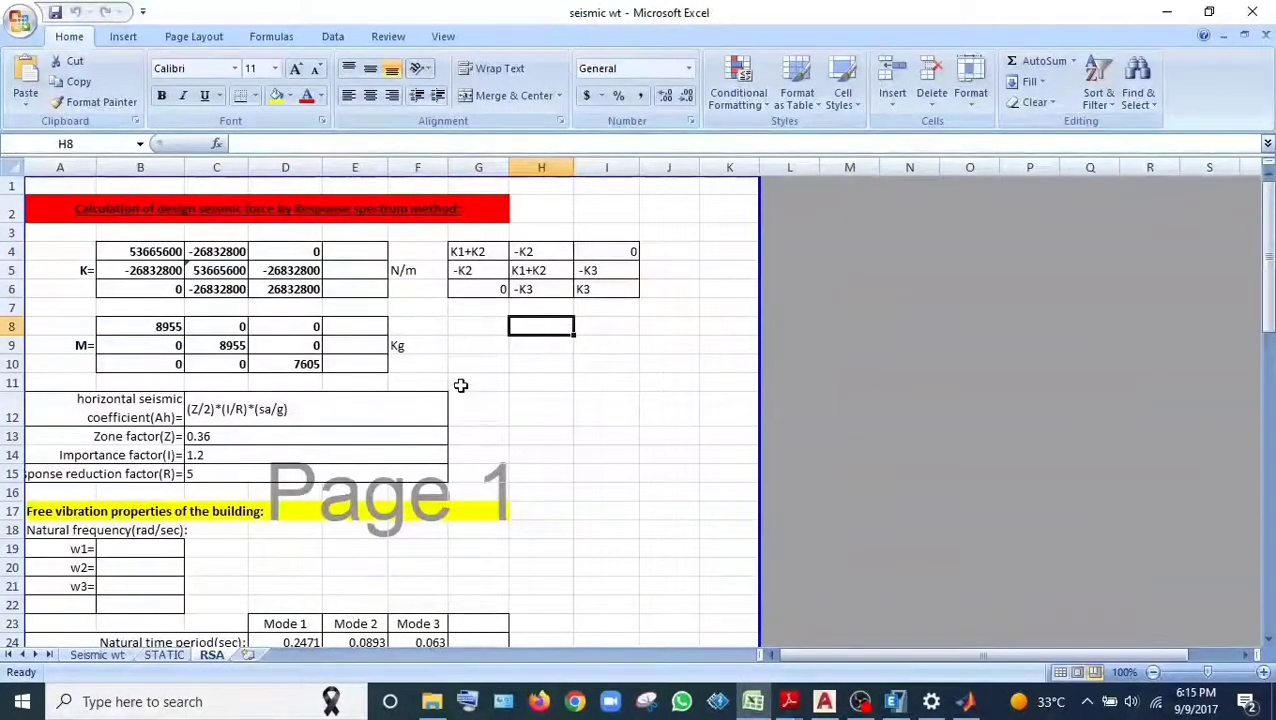
Enter the column stiffness expression 12EI/L^3 as text in cell G8
{"action": "left_click", "coordinate": [491, 332]}
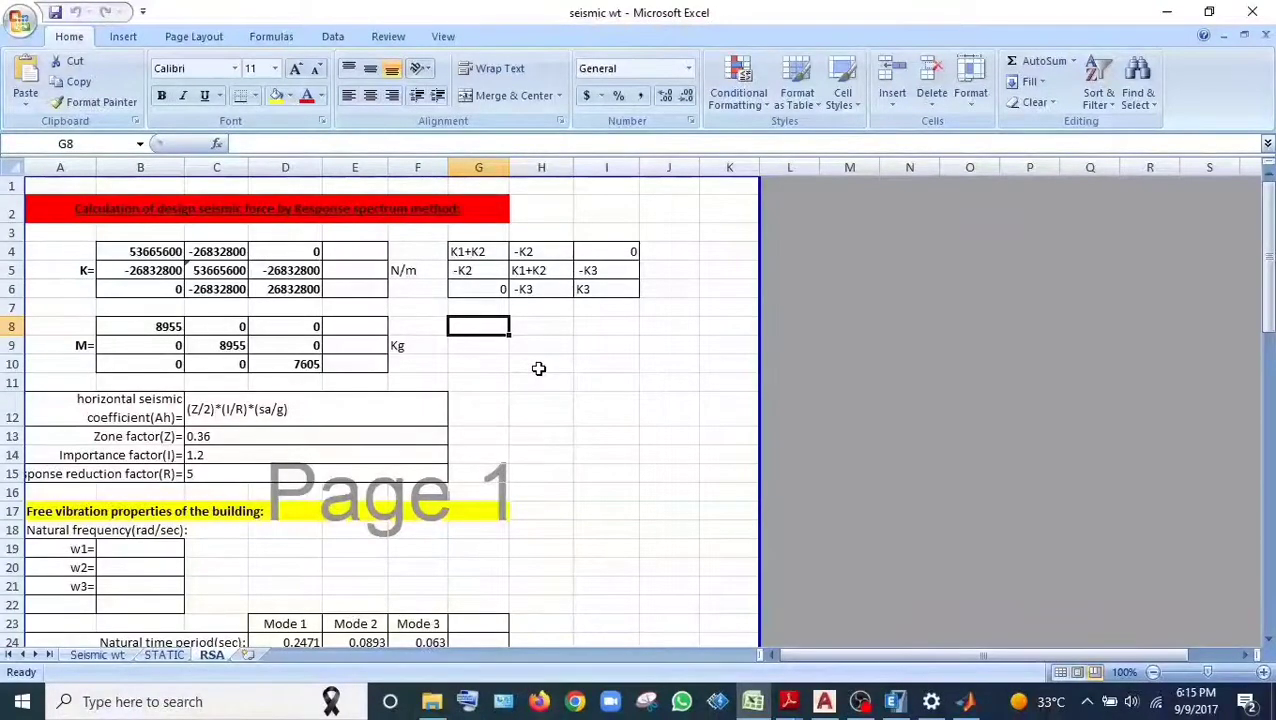
{"action": "type", "text": "12"}
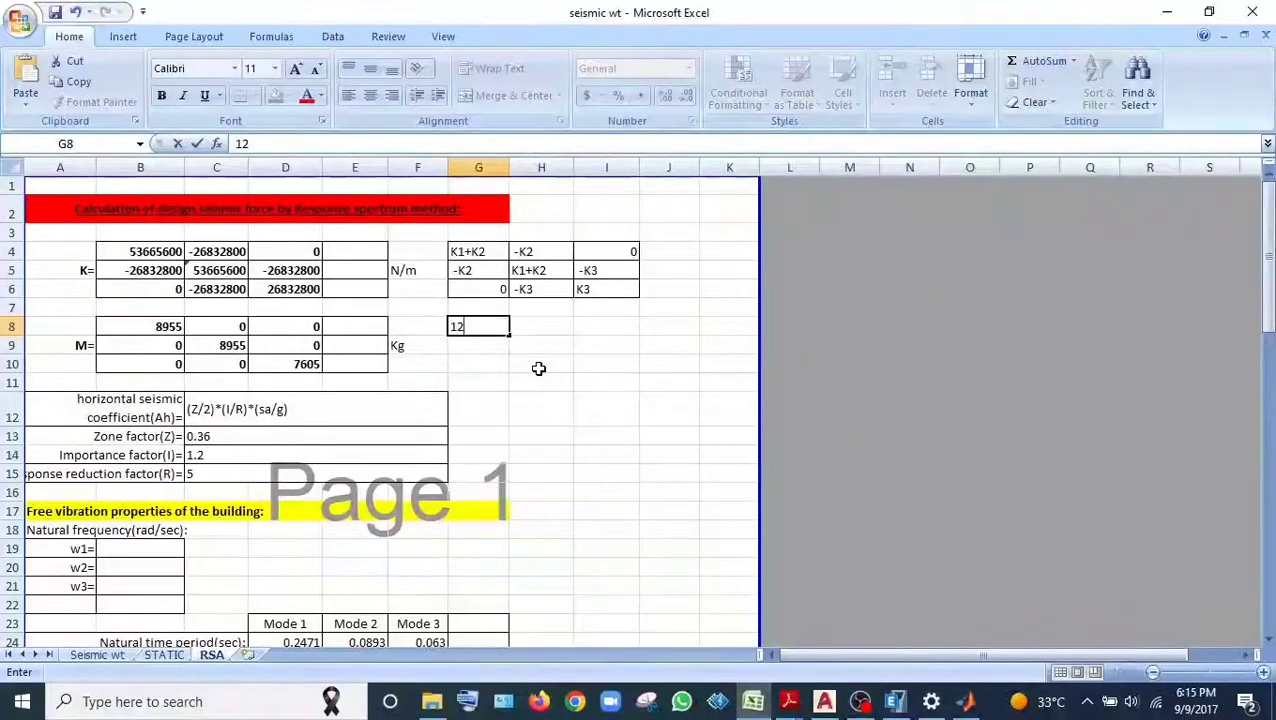
{"action": "type", "text": "EI"}
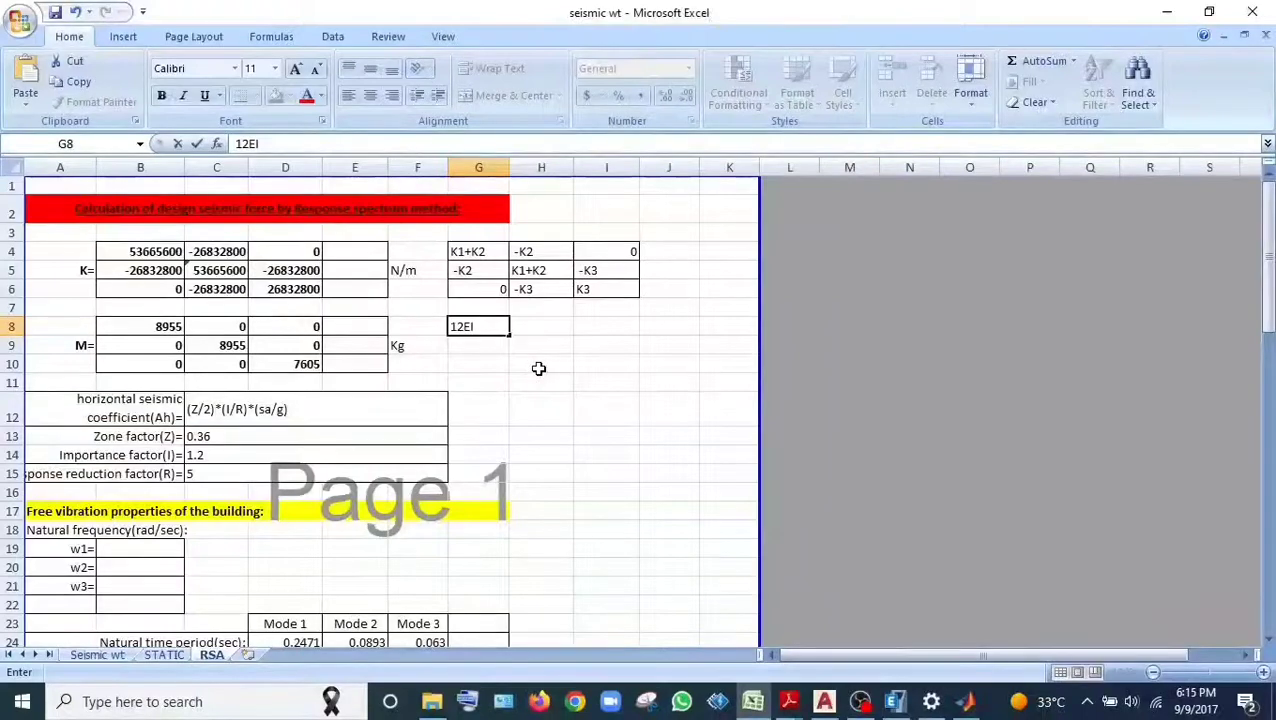
{"action": "type", "text": "/L^3"}
{"action": "key", "text": "Return"}
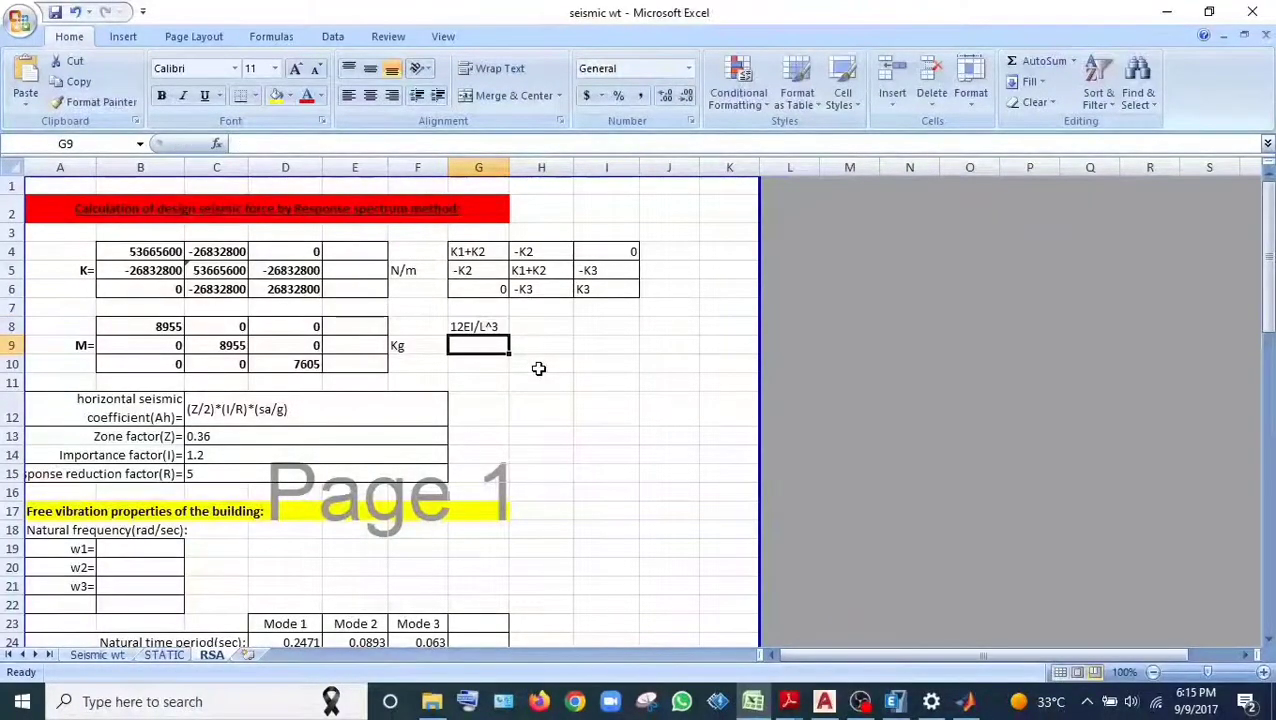
Label cell H9 as E and calculate the elastic modulus in I9 with =5000*SQRT(20)
{"action": "left_click", "coordinate": [545, 345]}
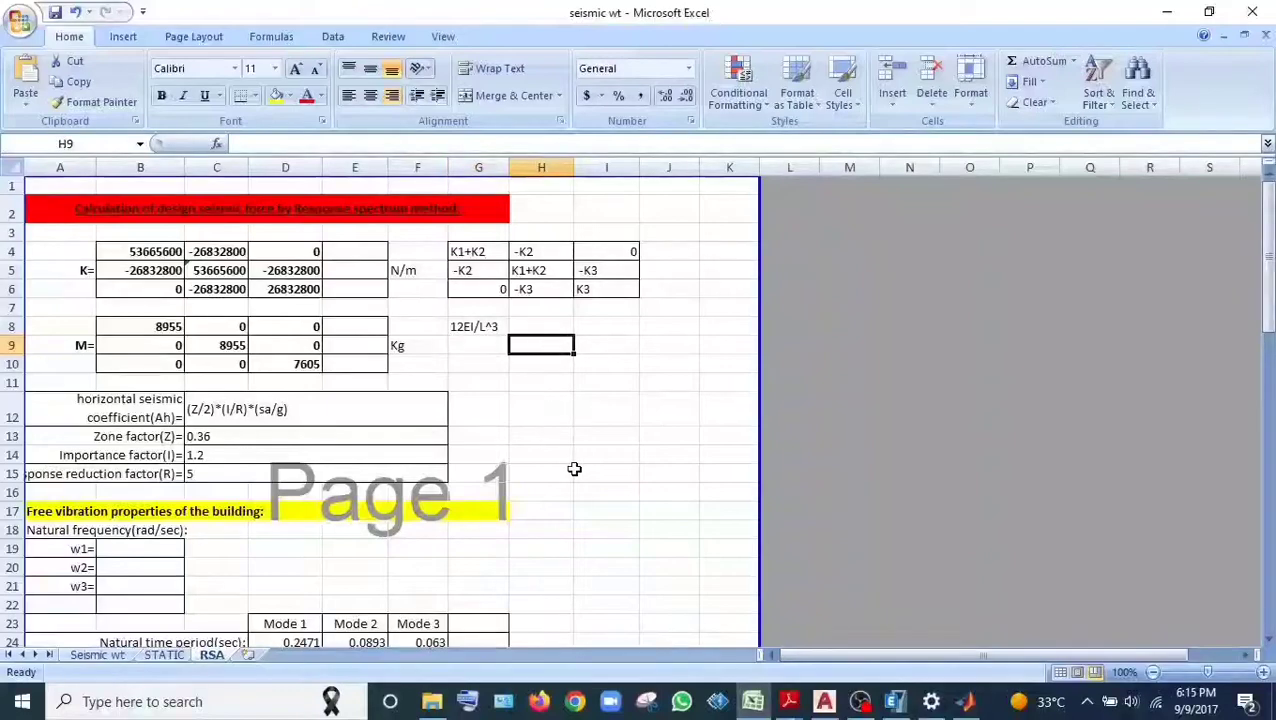
{"action": "type", "text": "E"}
{"action": "key", "text": "Tab"}
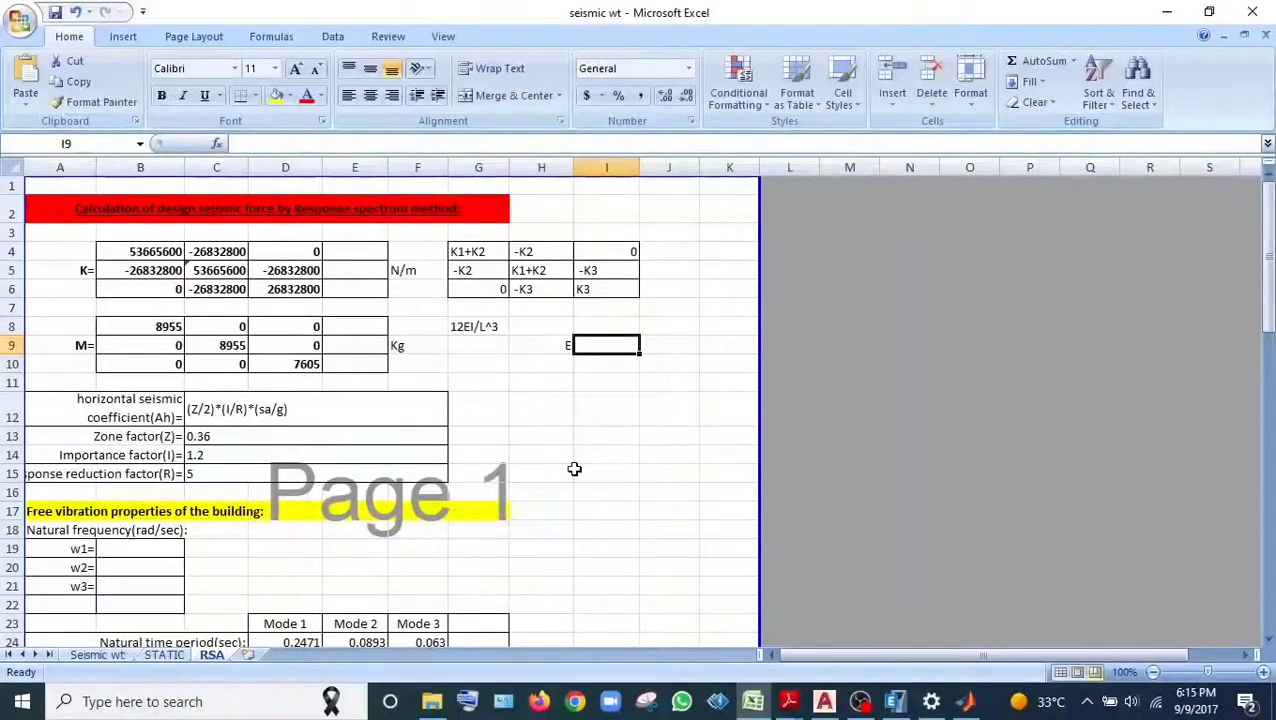
{"action": "type", "text": "5"}
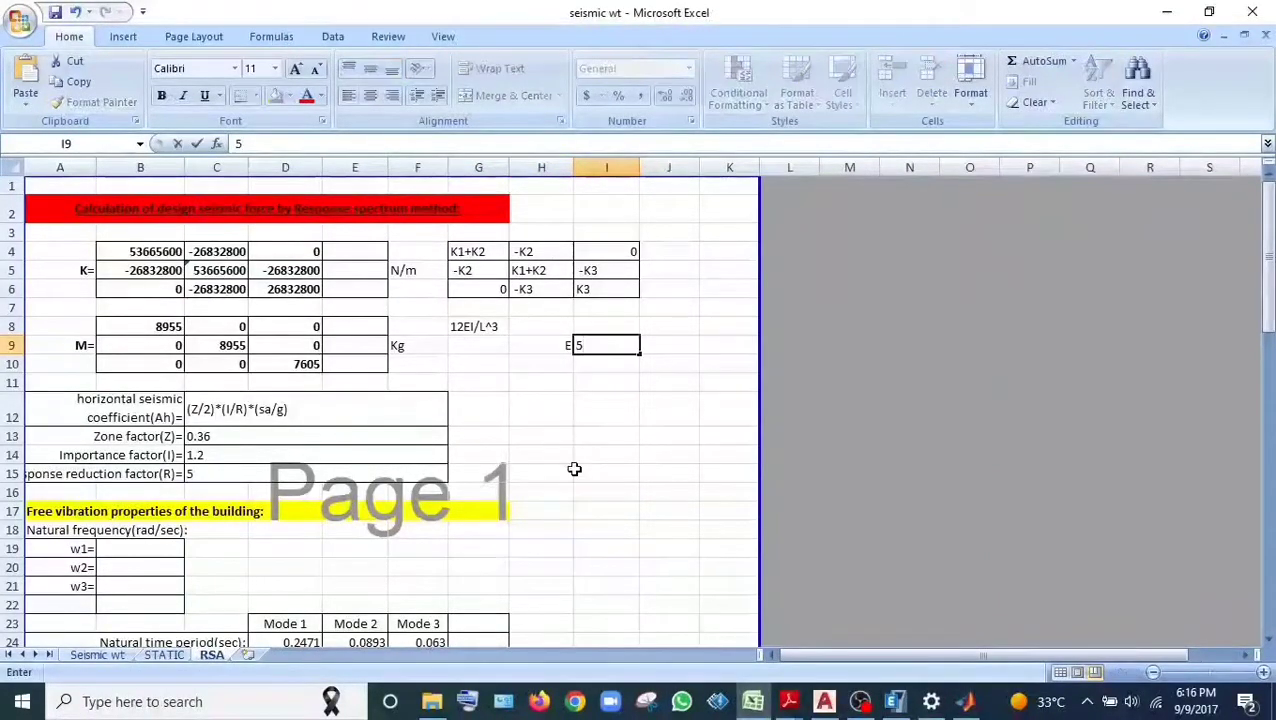
{"action": "type", "text": "000"}
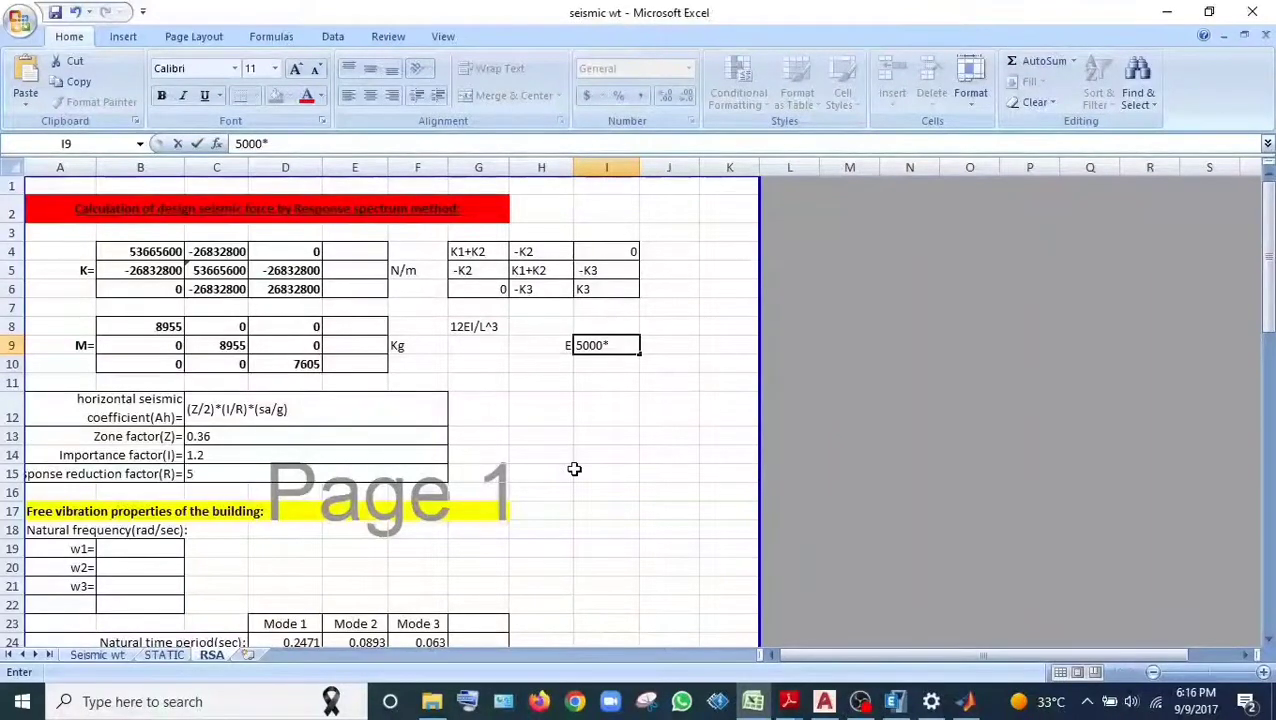
{"action": "type", "text": "*SQRT(20"}
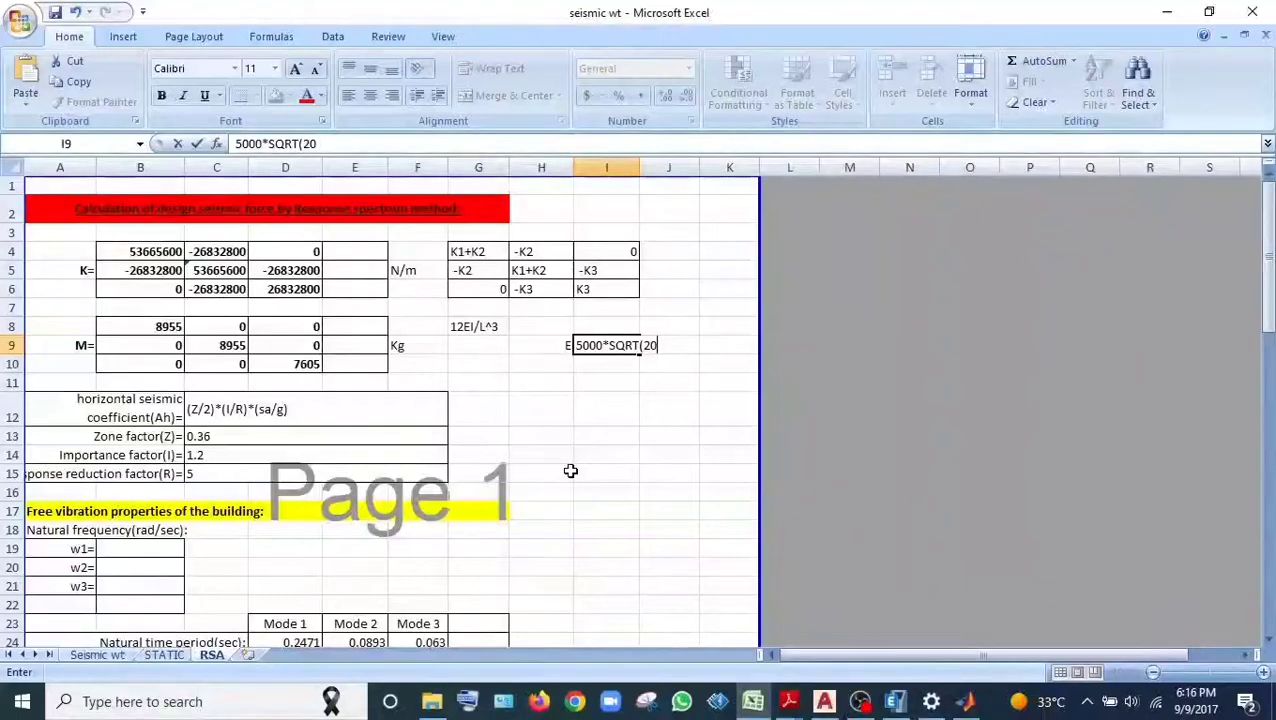
{"action": "type", "text": ")"}
{"action": "key", "text": "F2"}
{"action": "key", "text": "Home"}
{"action": "type", "text": "="}
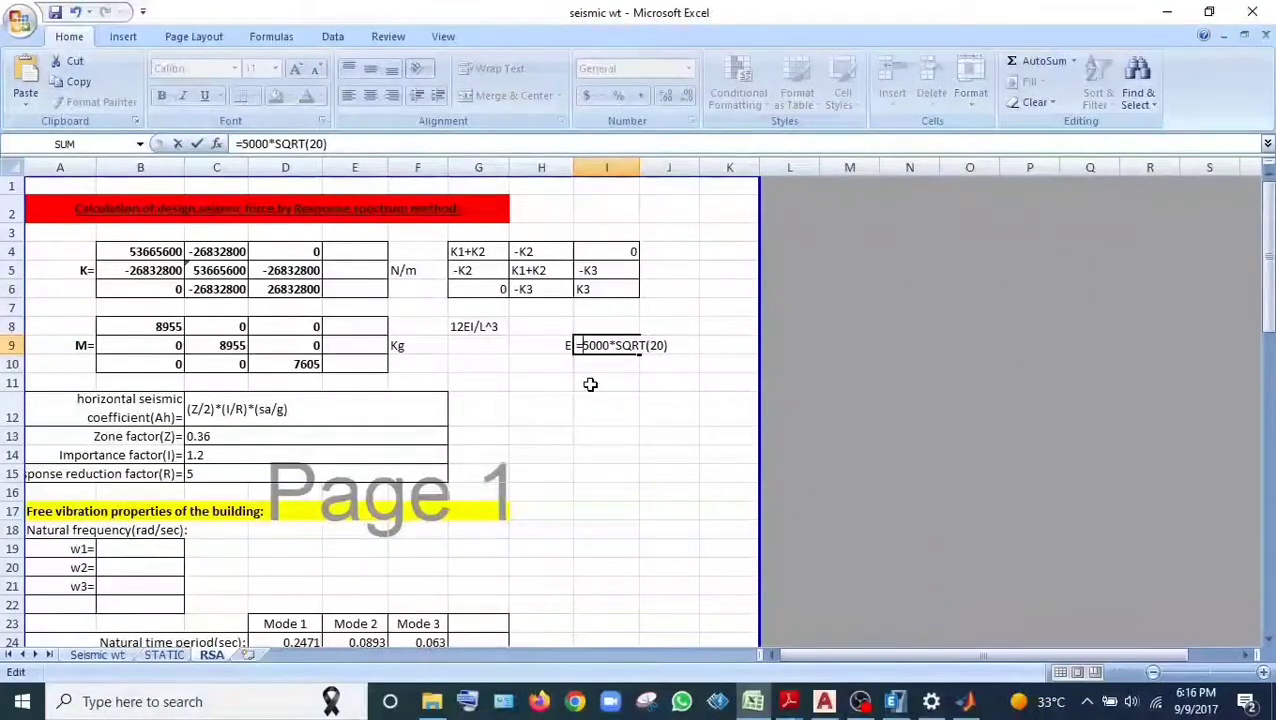
{"action": "key", "text": "Return"}
Label cell H10 as I and calculate the moment of inertia in I10 with =300*300^3/12
{"action": "key", "text": "Left"}
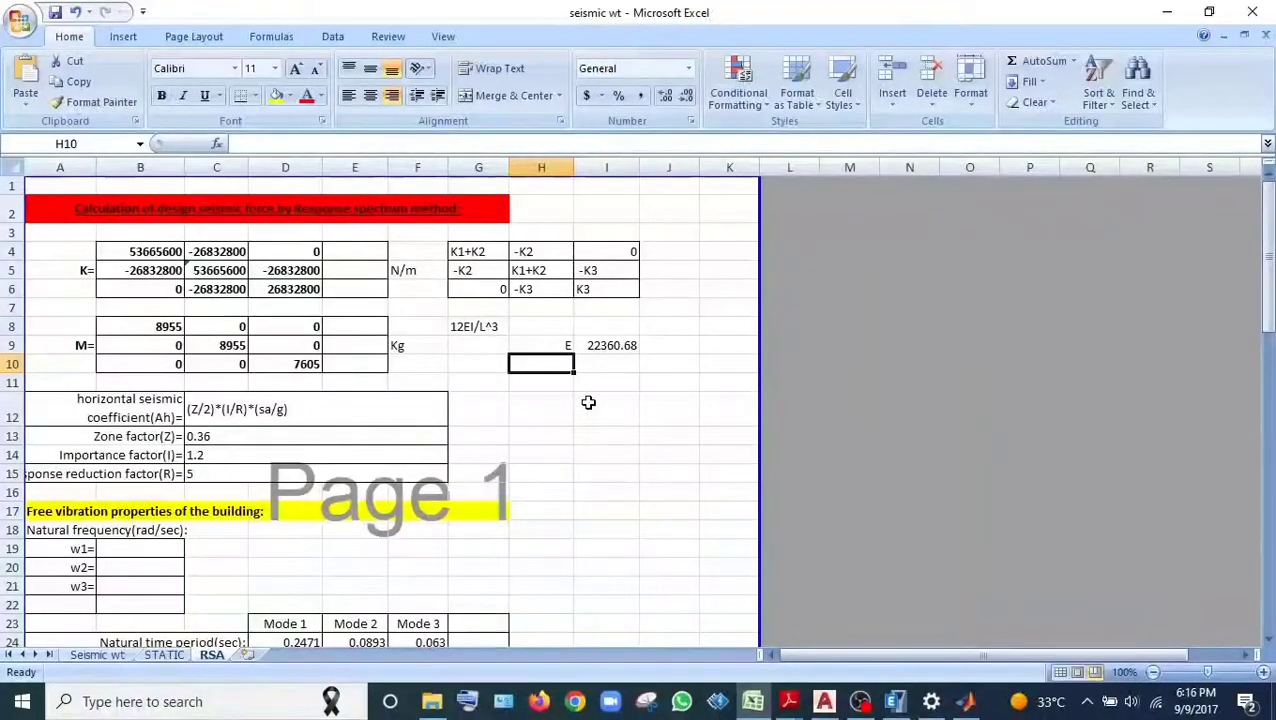
{"action": "type", "text": "="}
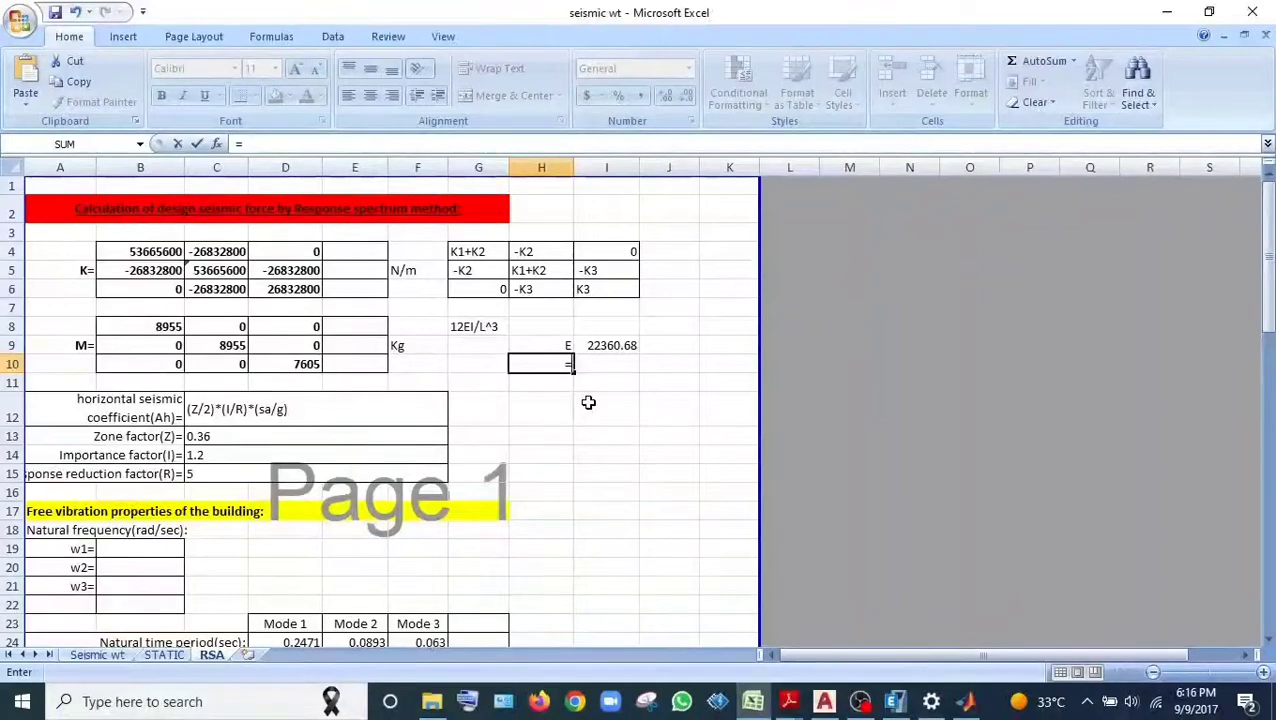
{"action": "key", "text": "BackSpace"}
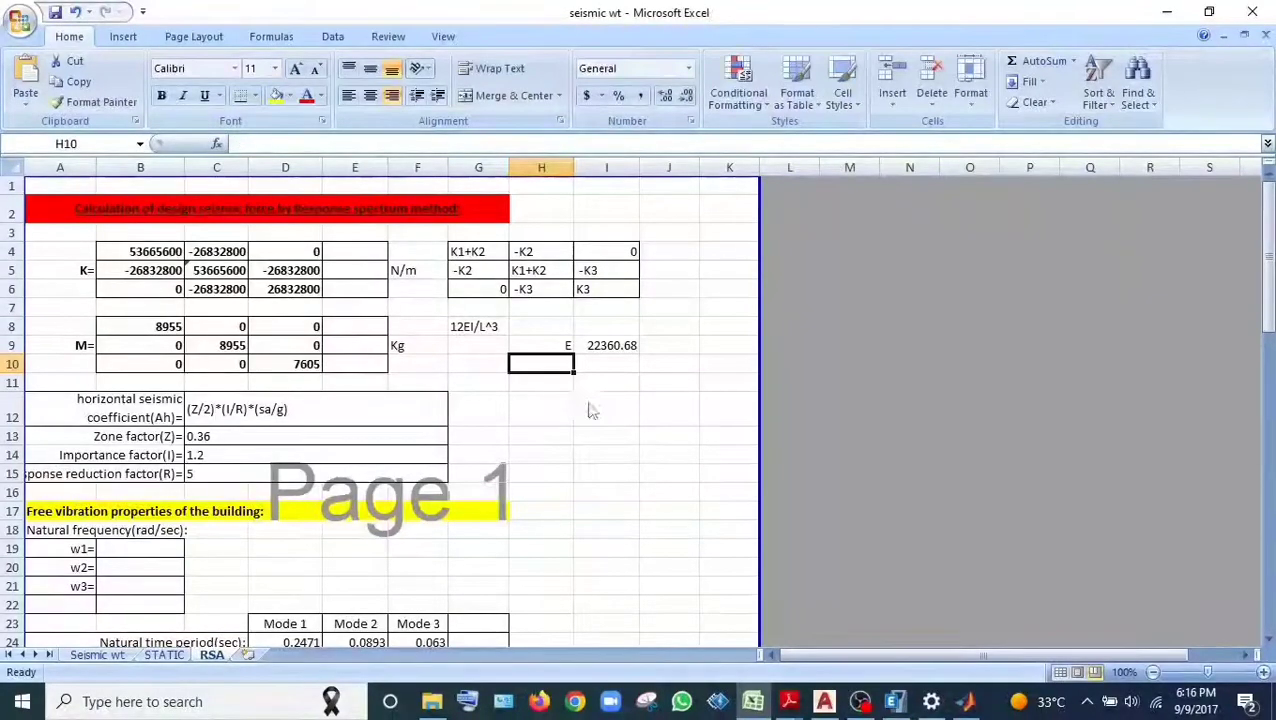
{"action": "type", "text": "I"}
{"action": "key", "text": "Tab"}
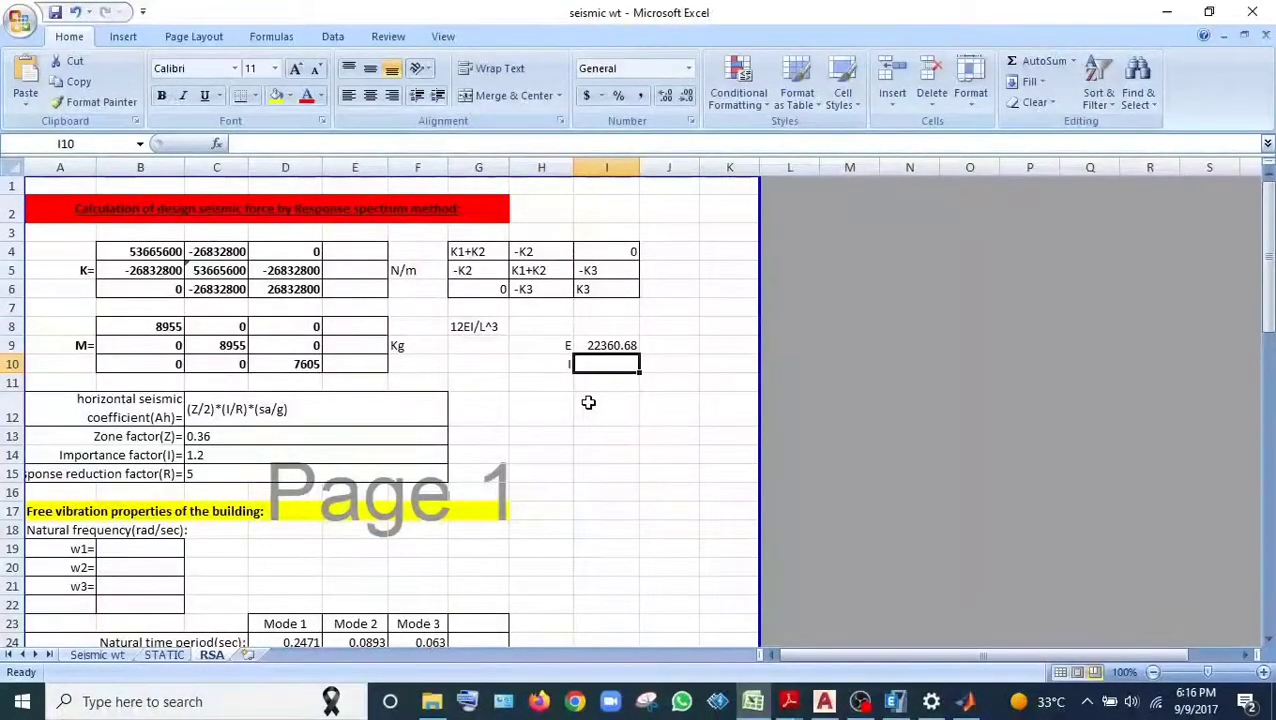
{"action": "type", "text": "="}
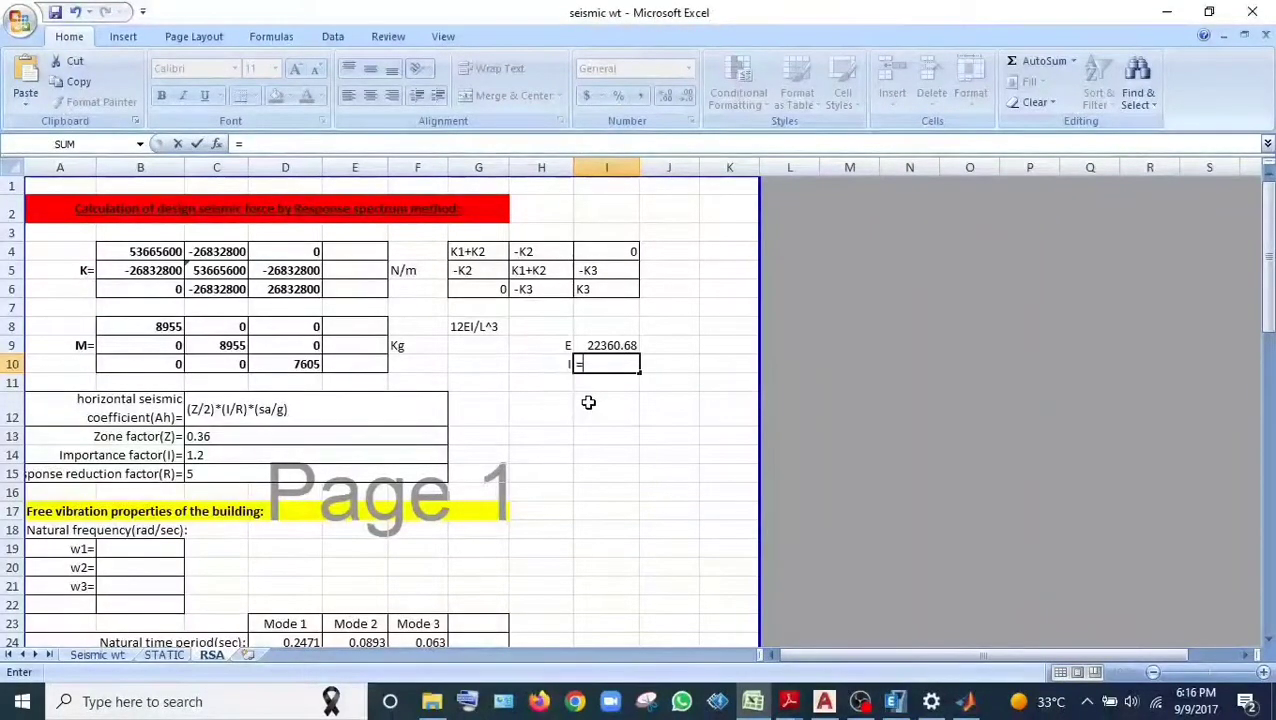
{"action": "type", "text": "300"}
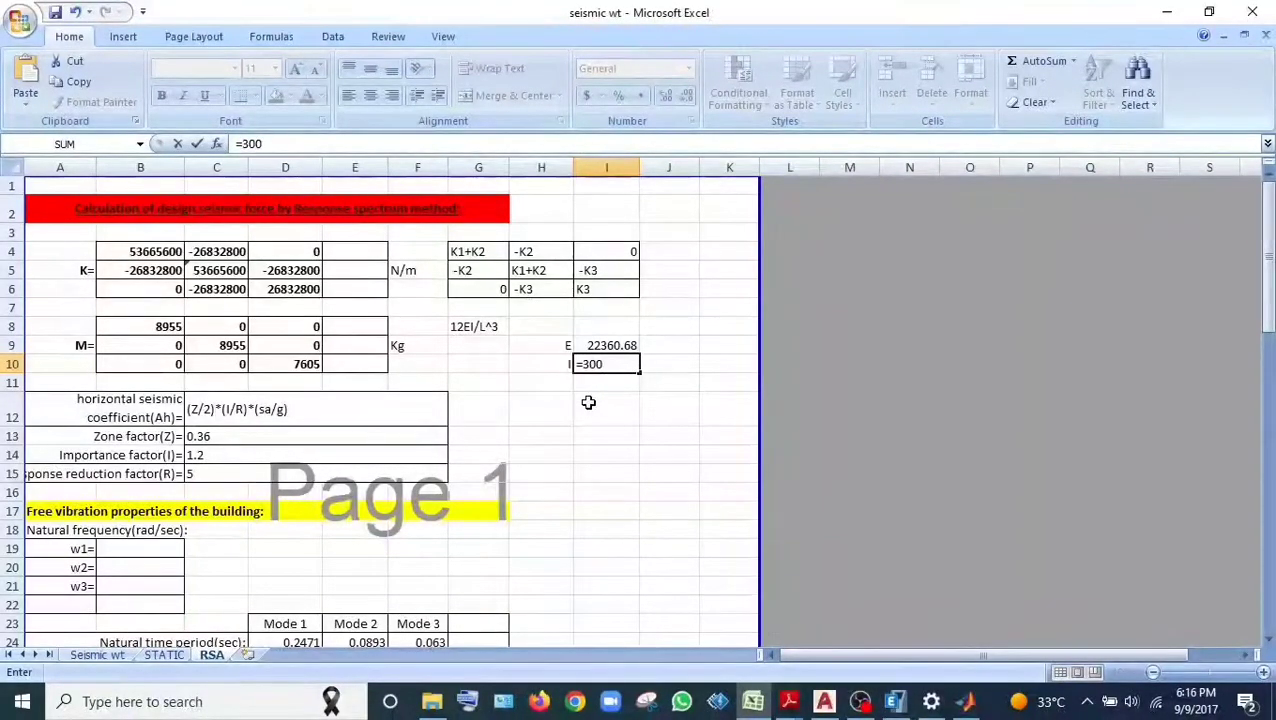
{"action": "type", "text": "*300^3/12"}
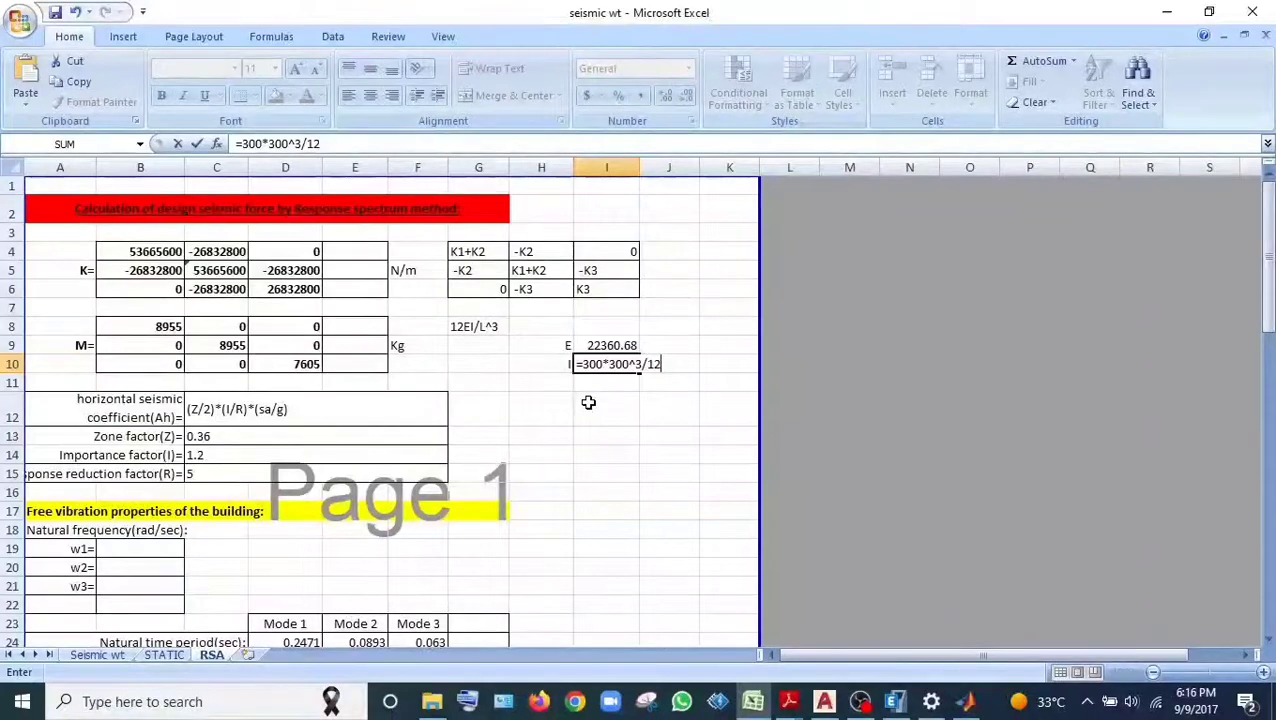
{"action": "key", "text": "Return"}
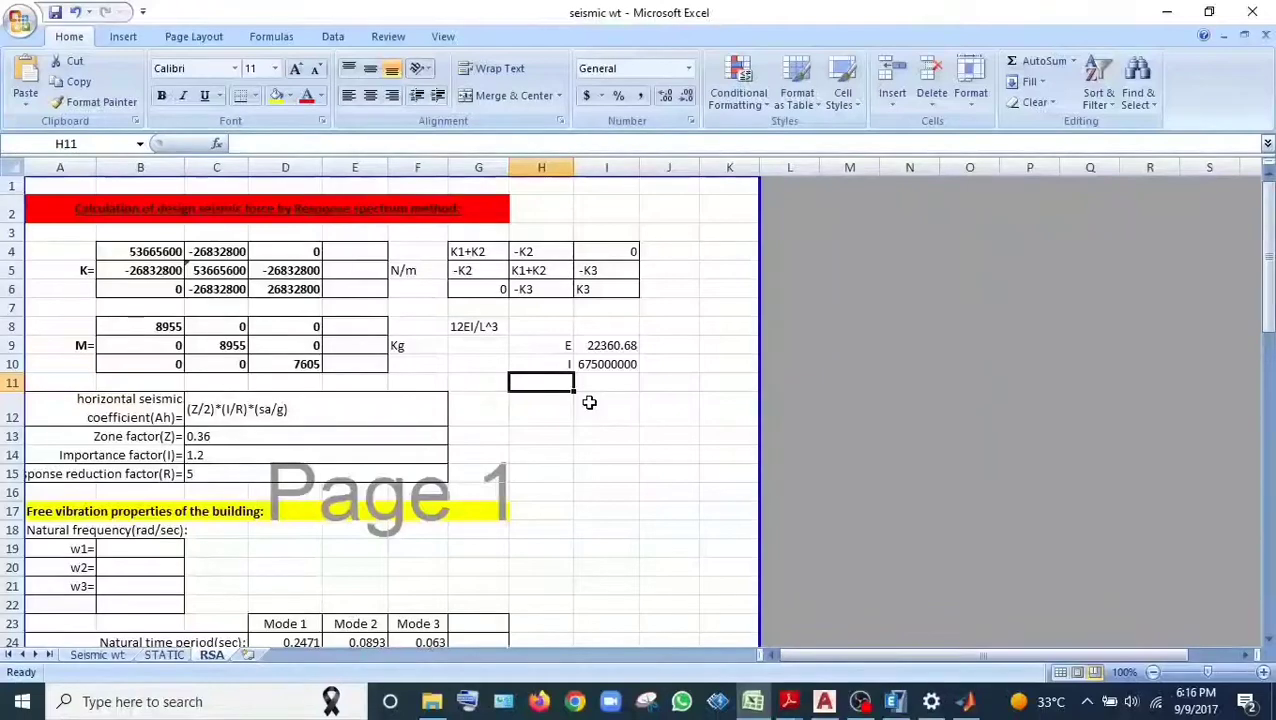
Calculate the stiffness of one column in cell I11 with =12*I9*I10/3000^3
{"action": "left_click", "coordinate": [595, 380]}
{"action": "type", "text": "="}
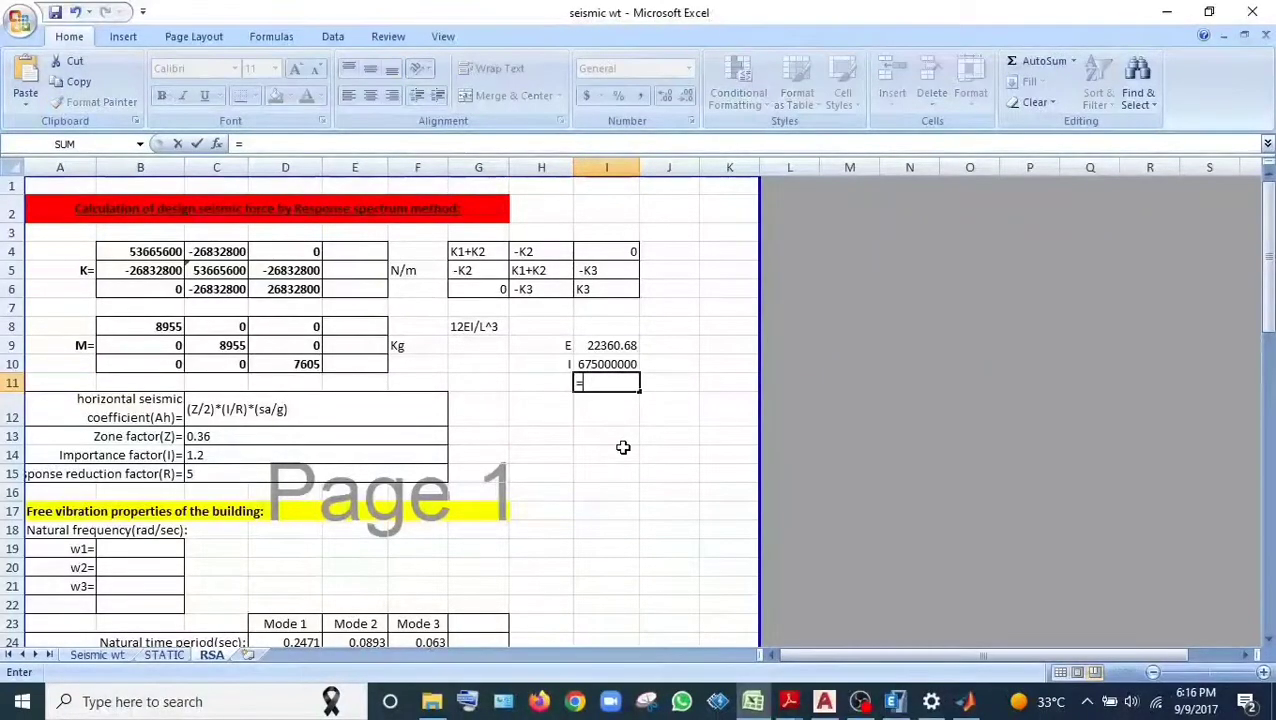
{"action": "type", "text": "12*"}
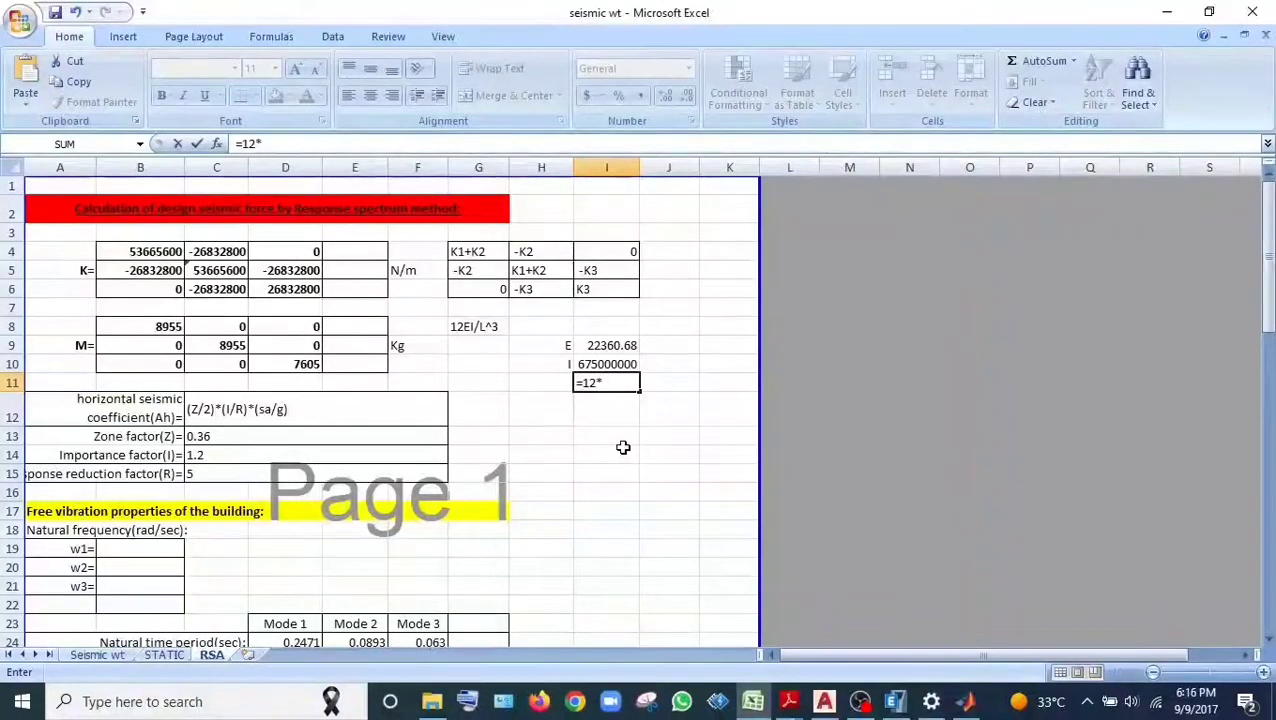
{"action": "left_click", "coordinate": [608, 346]}
{"action": "type", "text": "*"}
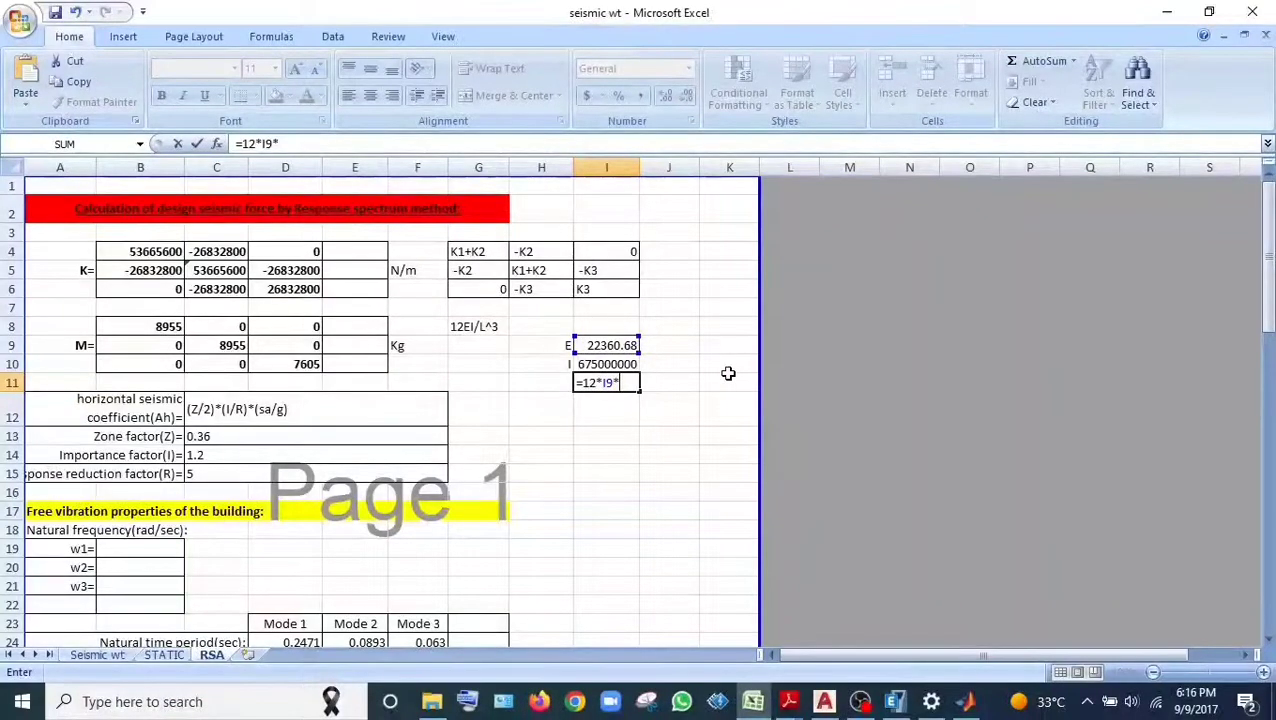
{"action": "left_click", "coordinate": [632, 365]}
{"action": "type", "text": "/"}
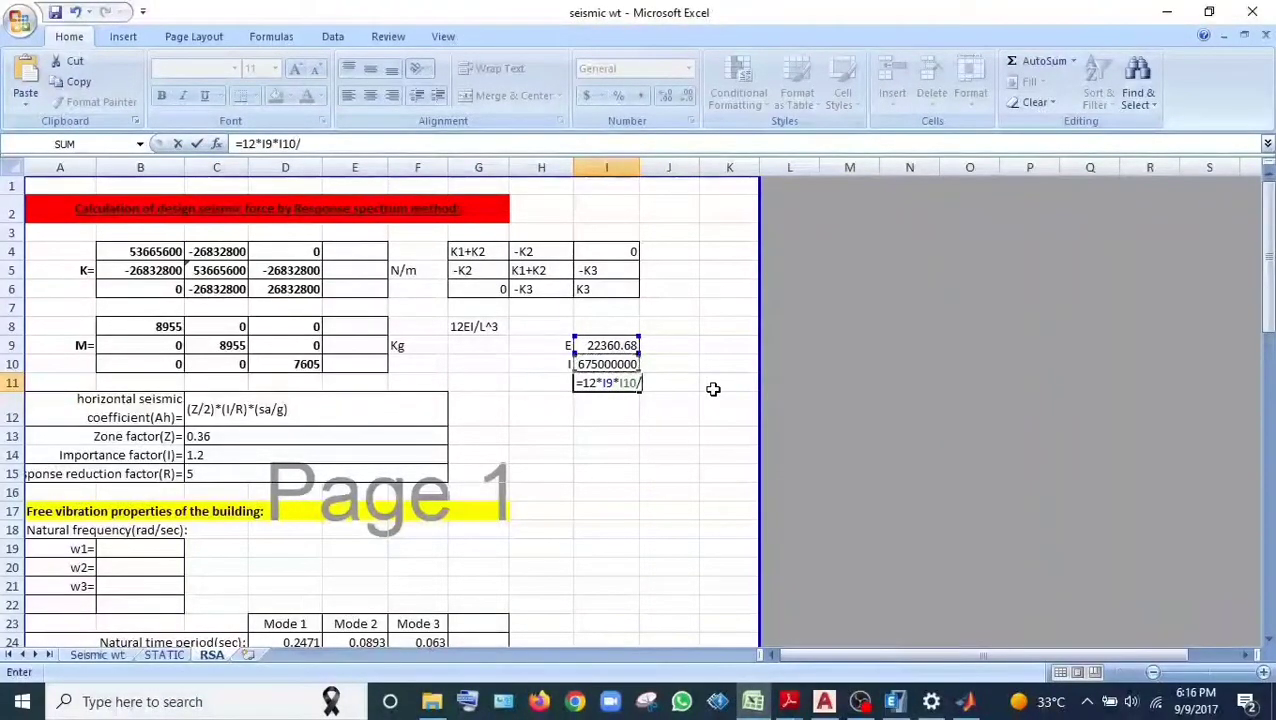
{"action": "type", "text": "3000"}
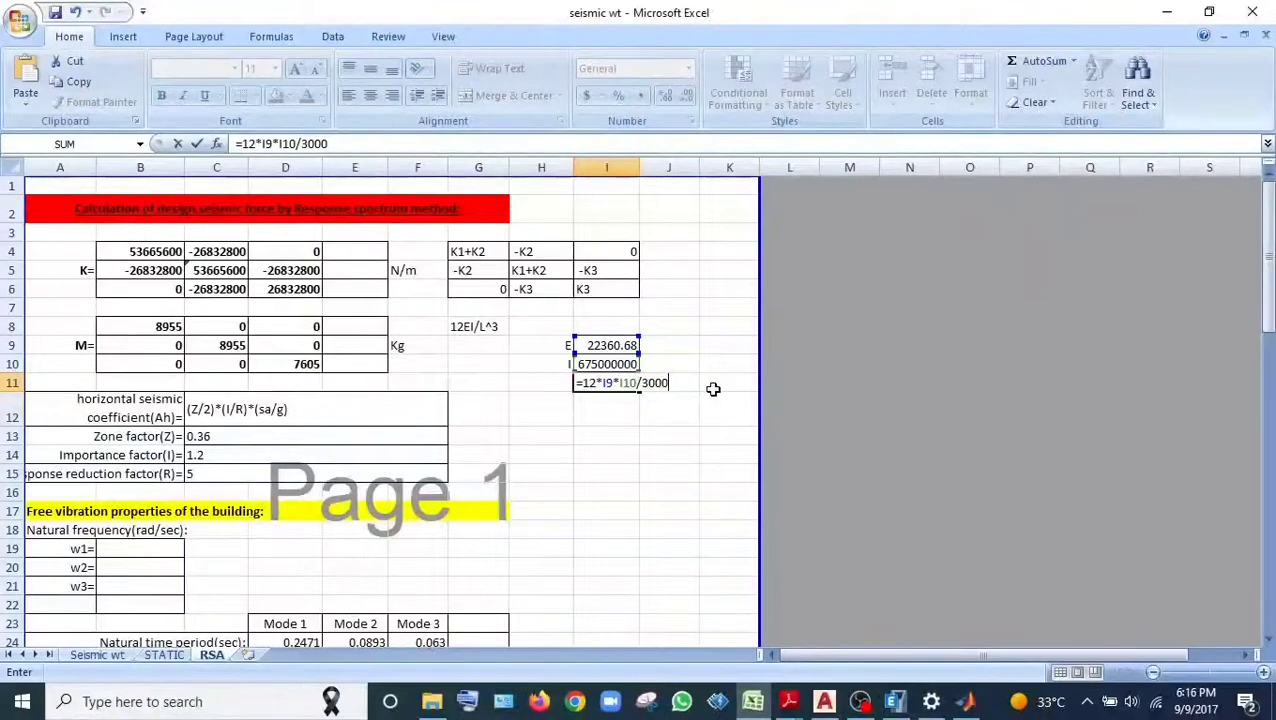
{"action": "type", "text": "^3"}
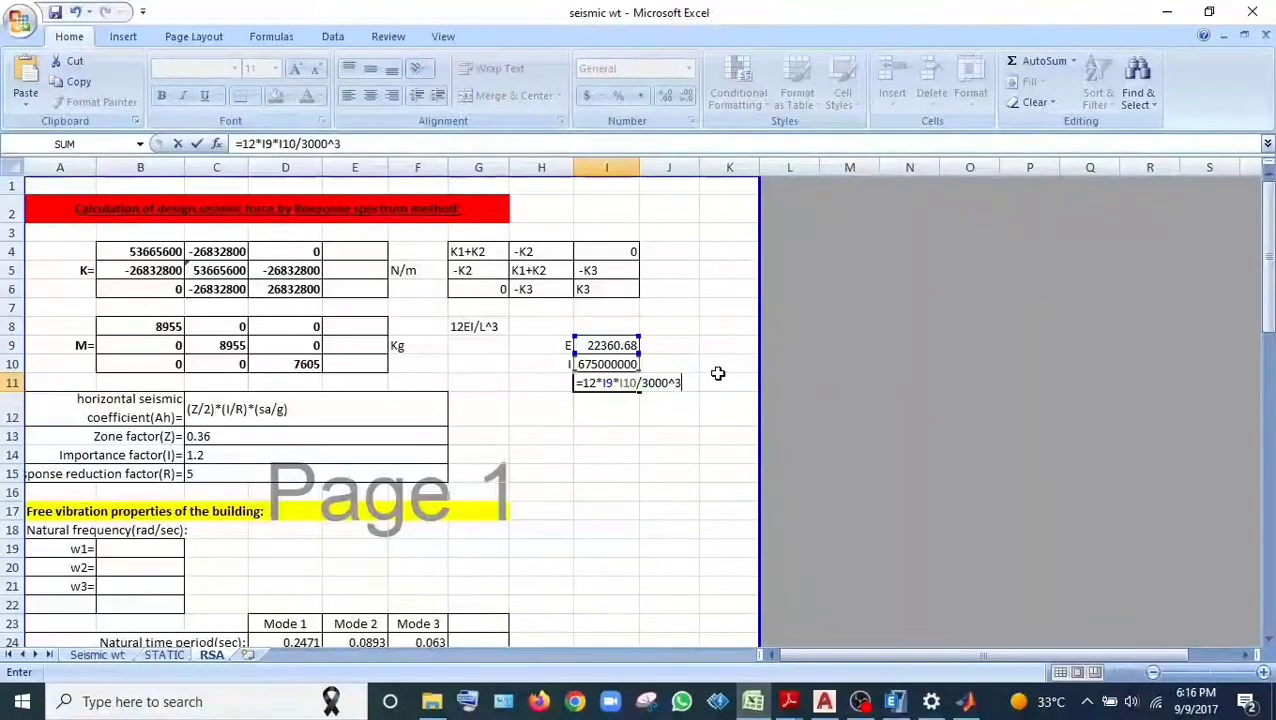
{"action": "key", "text": "Return"}
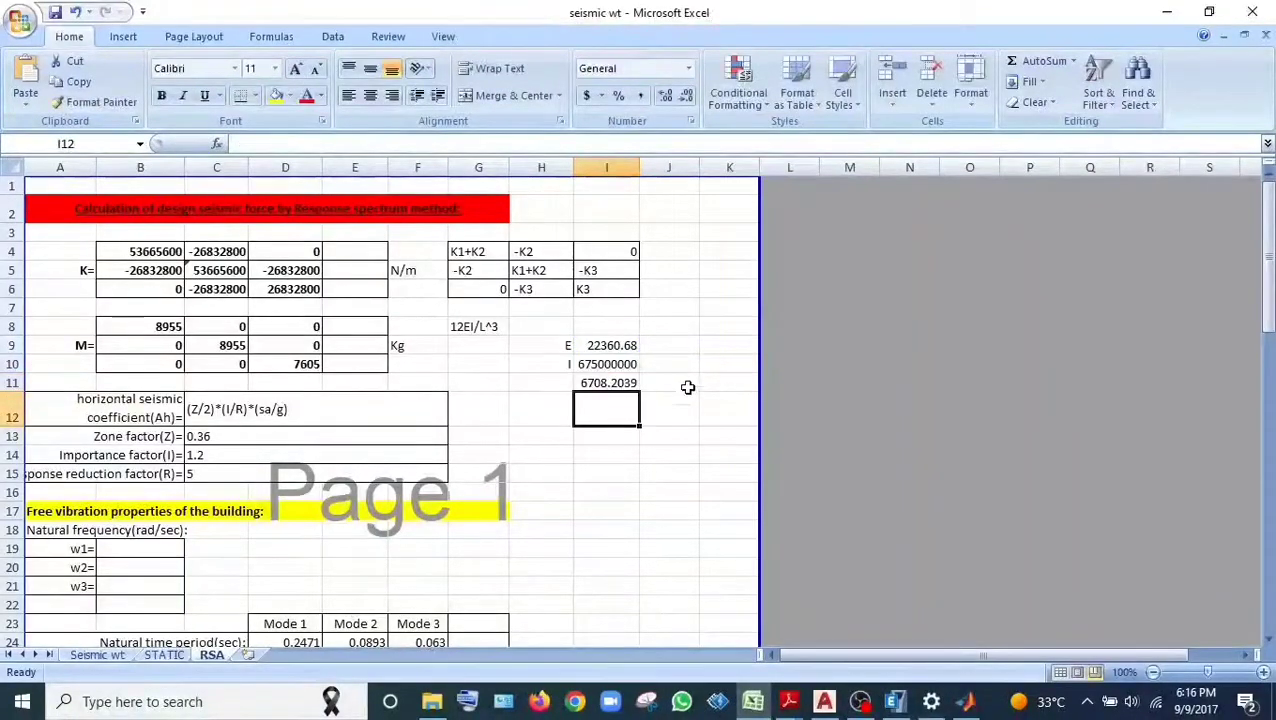
Multiply the stiffness formula in I11 by four columns, making it =4*12*I9*I10/3000^3, and check it against the stiffness matrix's unit
{"action": "double_click", "coordinate": [578, 383]}
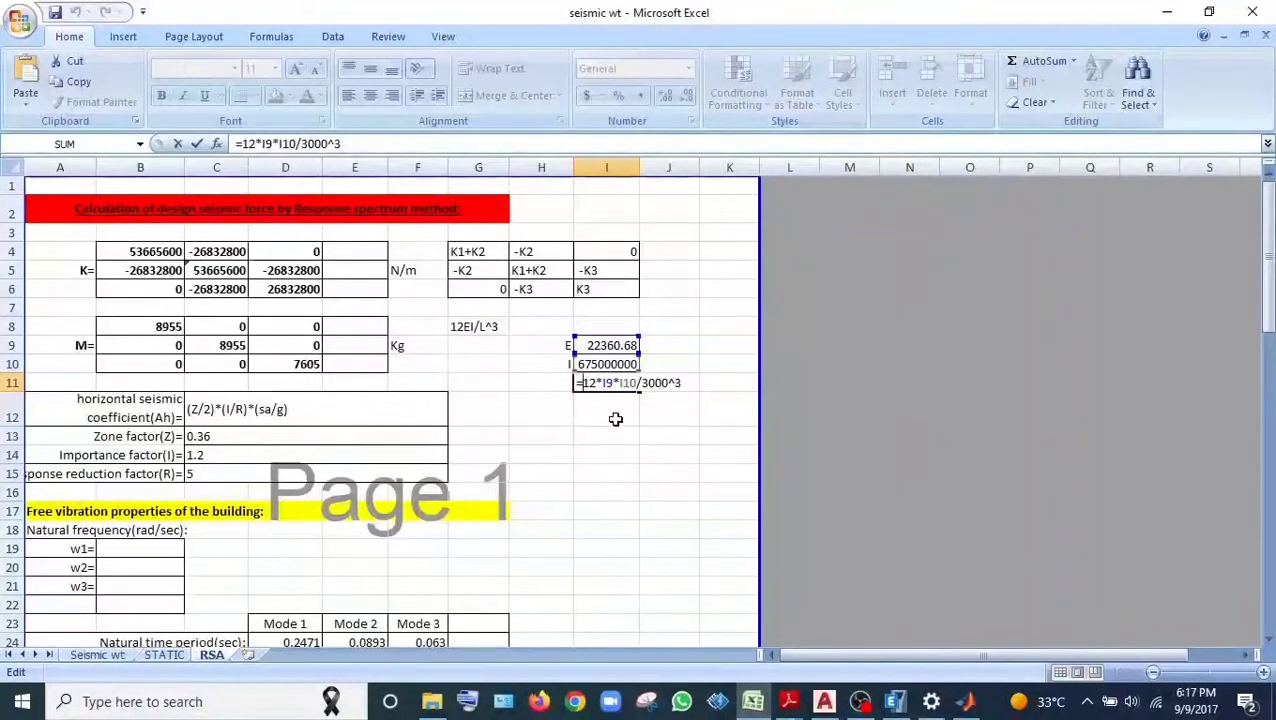
{"action": "type", "text": "4*"}
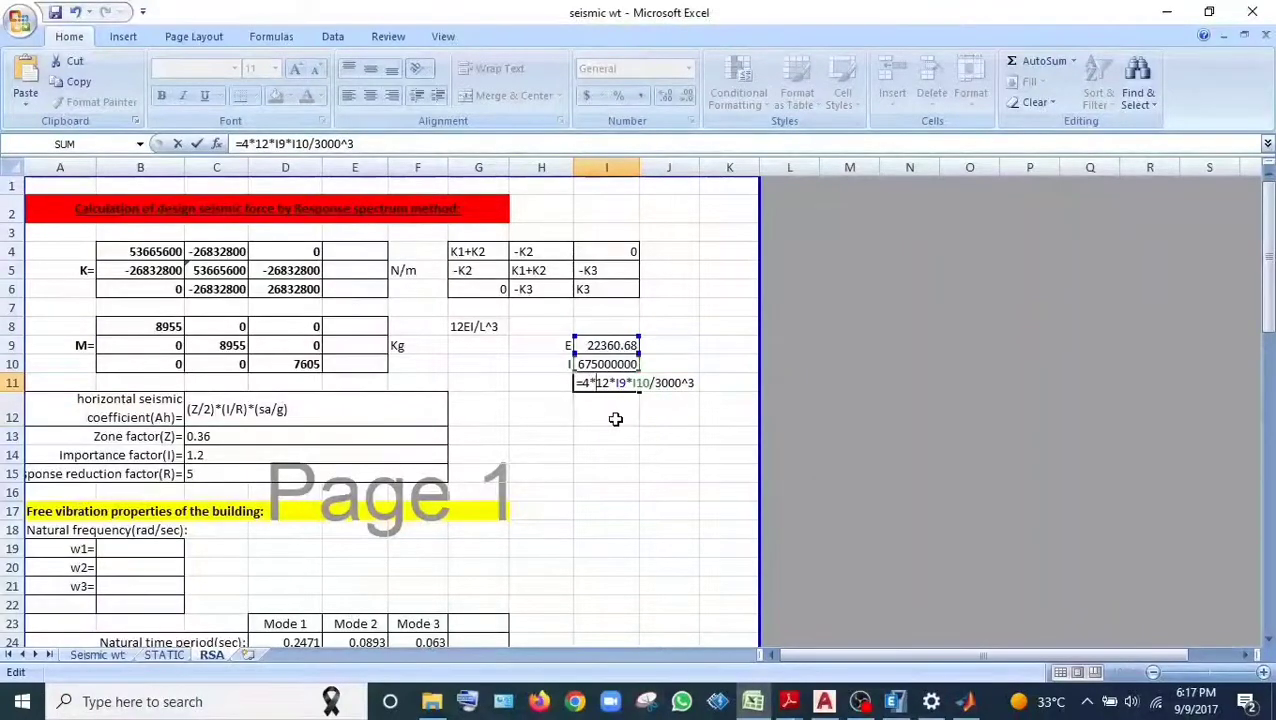
{"action": "key", "text": "Return"}
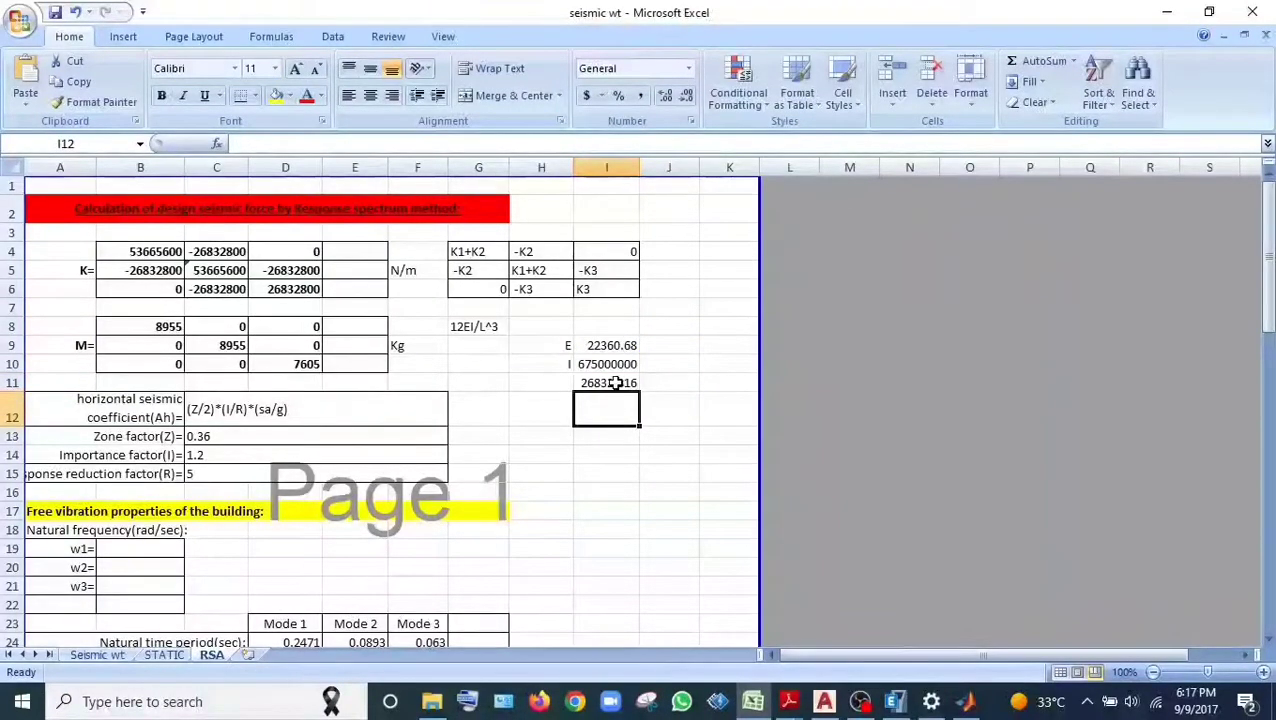
{"action": "left_click", "coordinate": [608, 383]}
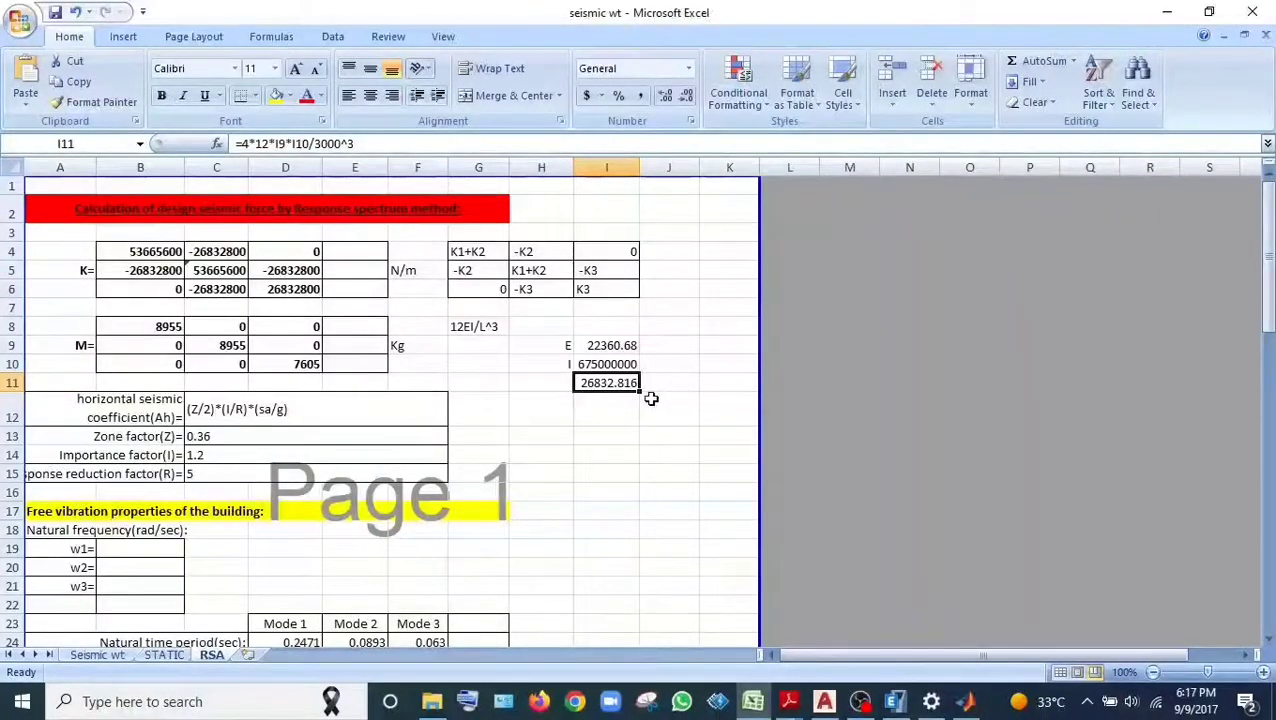
{"action": "left_click", "coordinate": [412, 271]}
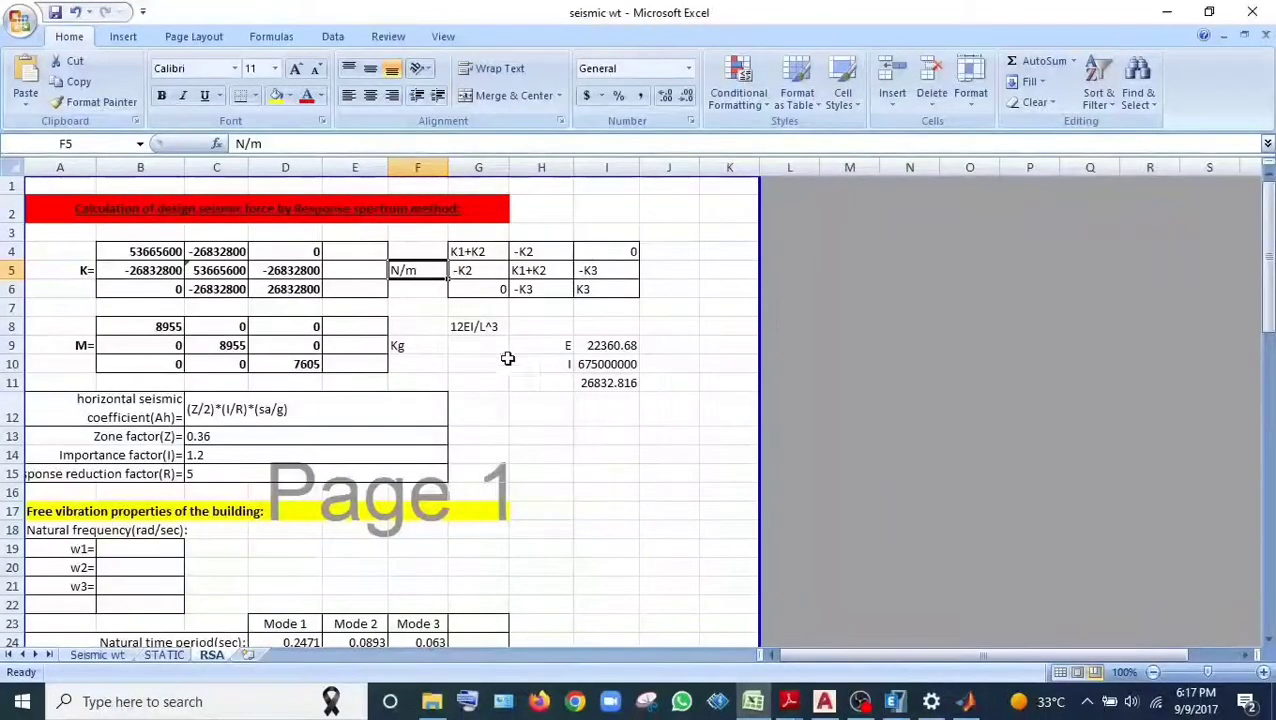
Review the stiffness matrix in N/m, the mass matrix in kg, and the seismic coefficient and free vibration sections of the RSA sheet
{"action": "left_click_drag", "start_coordinate": [122, 246], "coordinate": [347, 281]}
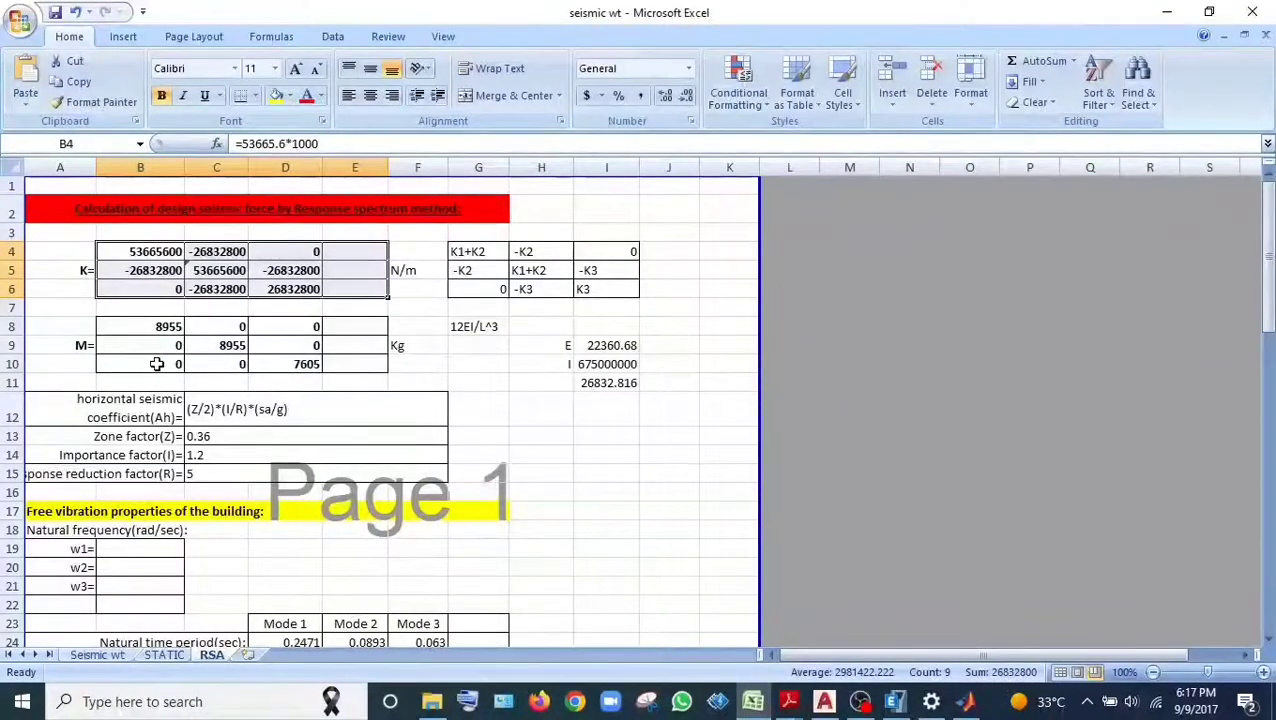
{"action": "left_click_drag", "start_coordinate": [116, 327], "coordinate": [343, 362]}
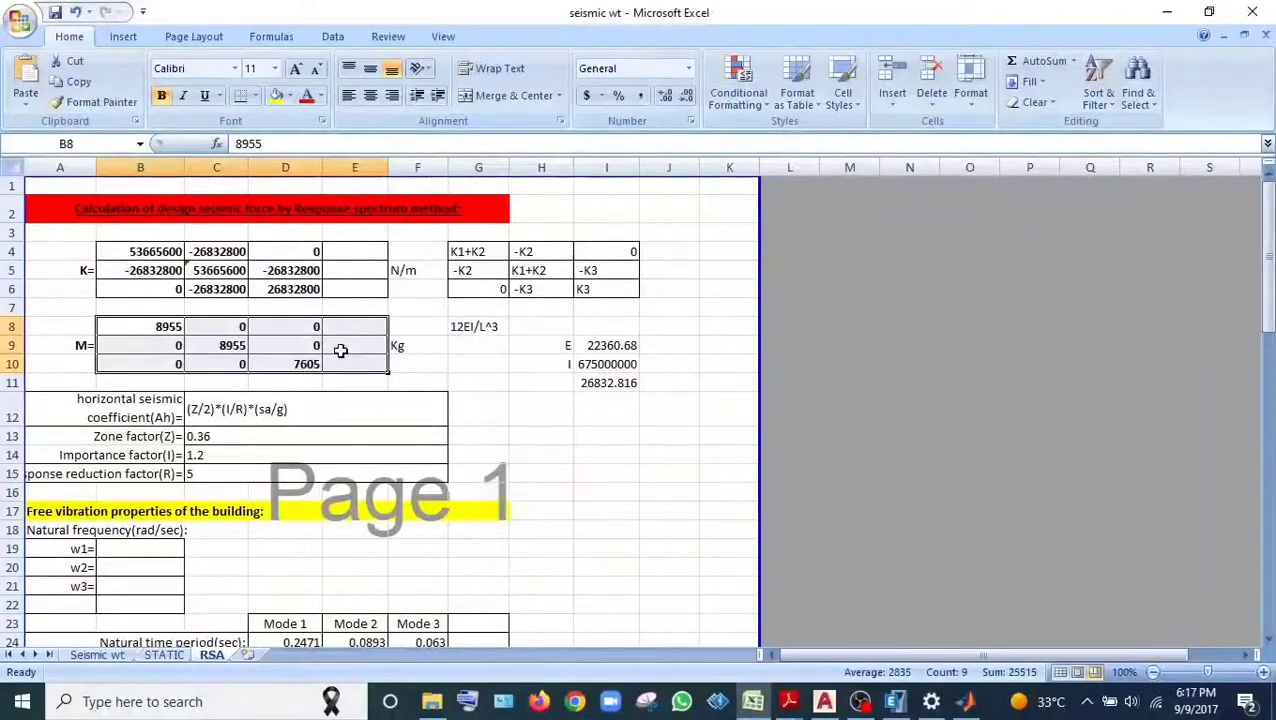
{"action": "left_click", "coordinate": [465, 366]}
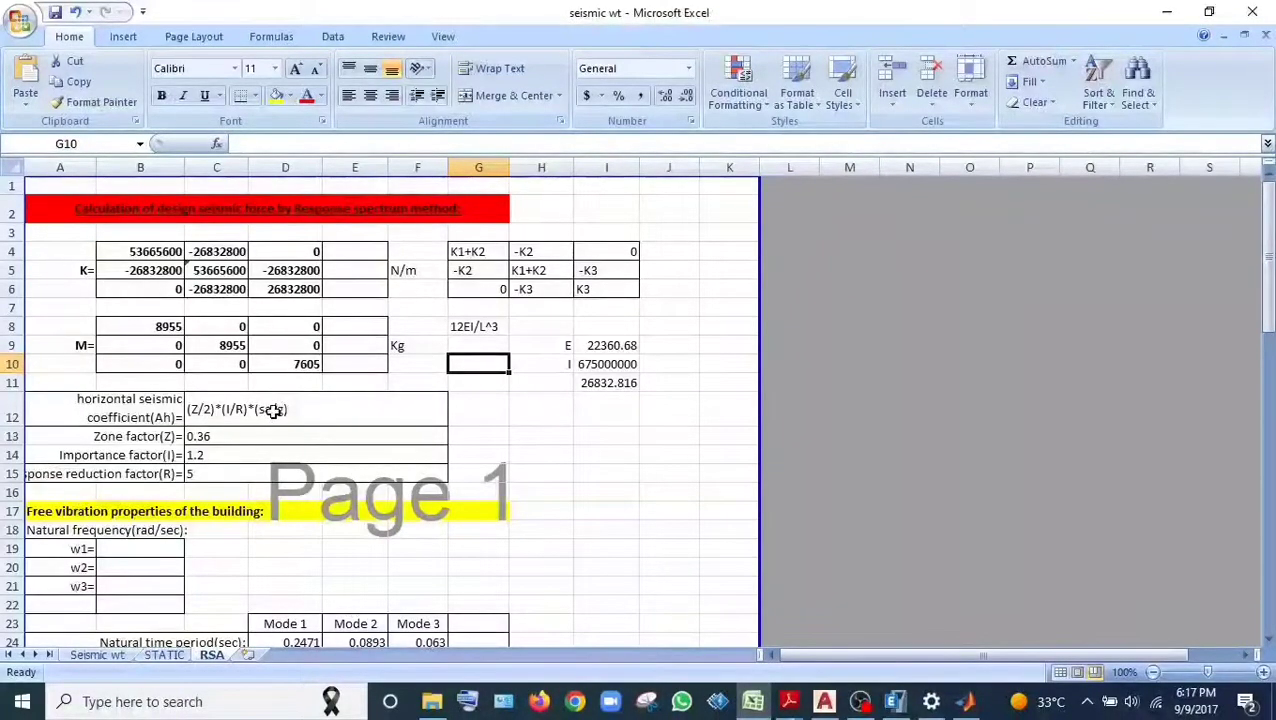
{"action": "scroll", "coordinate": [306, 417], "scroll_direction": "down", "scroll_amount": 1}
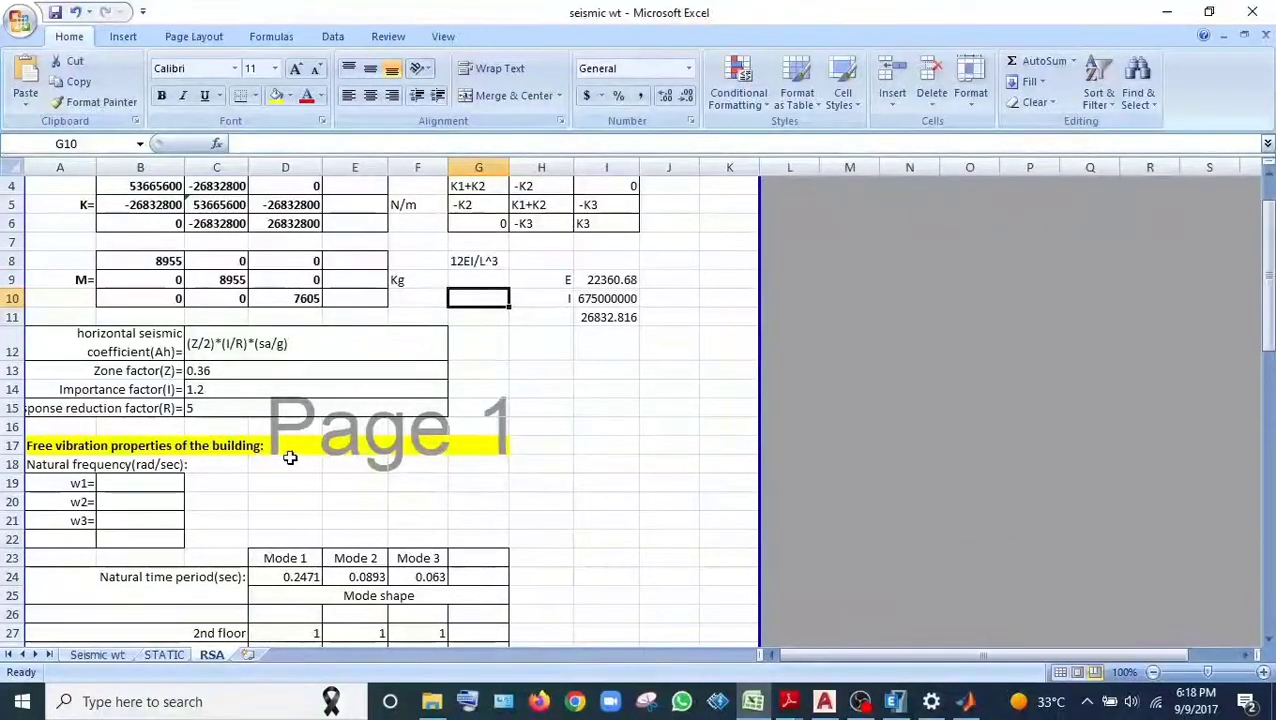
{"action": "scroll", "coordinate": [281, 447], "scroll_direction": "down", "scroll_amount": 1}
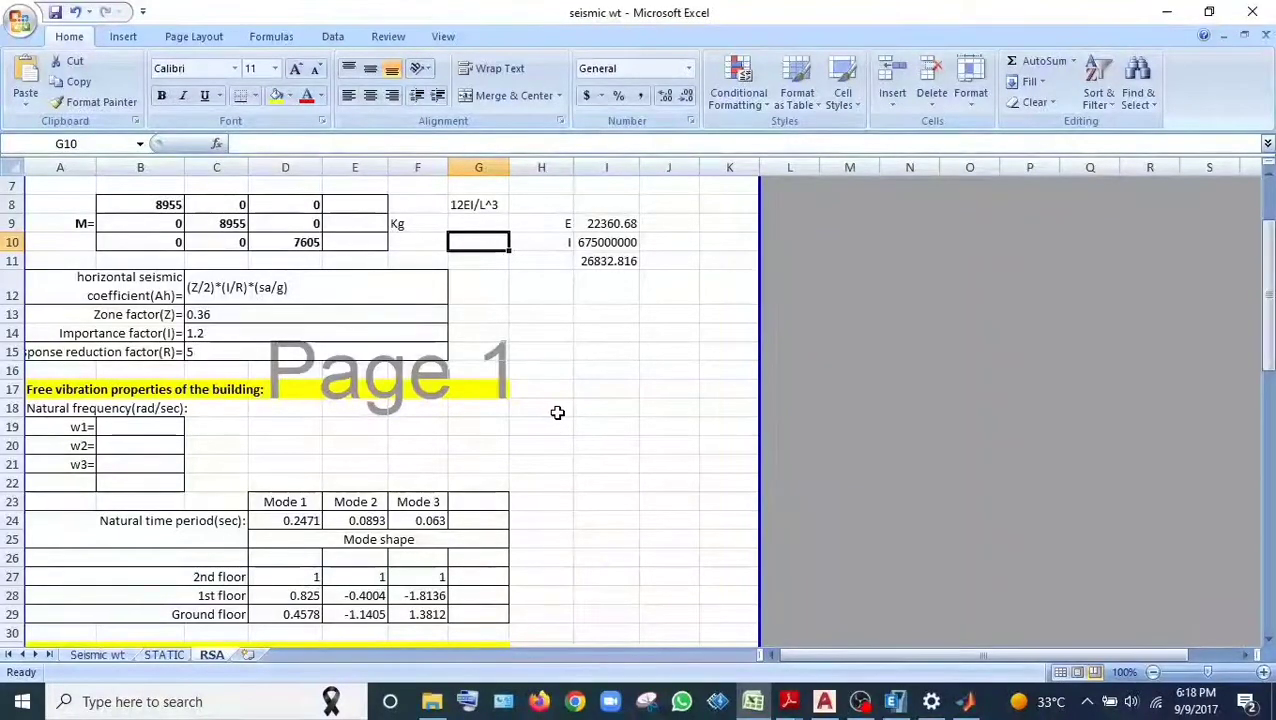
Switch to MATLAB and run the mode_shapes_3x3.m script, changing the current folder to the script's folder
{"action": "left_click", "coordinate": [966, 703]}
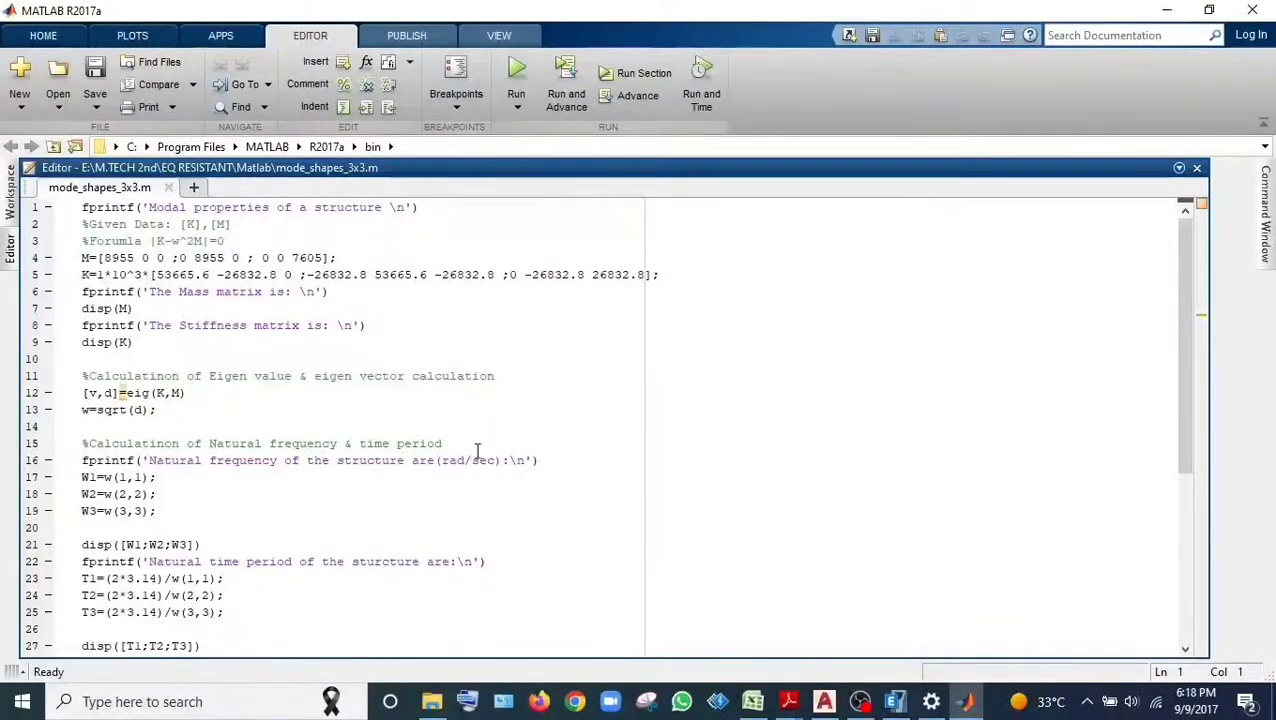
{"action": "scroll", "coordinate": [476, 450], "scroll_direction": "down", "scroll_amount": 5}
{"action": "scroll", "coordinate": [439, 464], "scroll_direction": "up", "scroll_amount": 5}
{"action": "key", "text": "F5"}
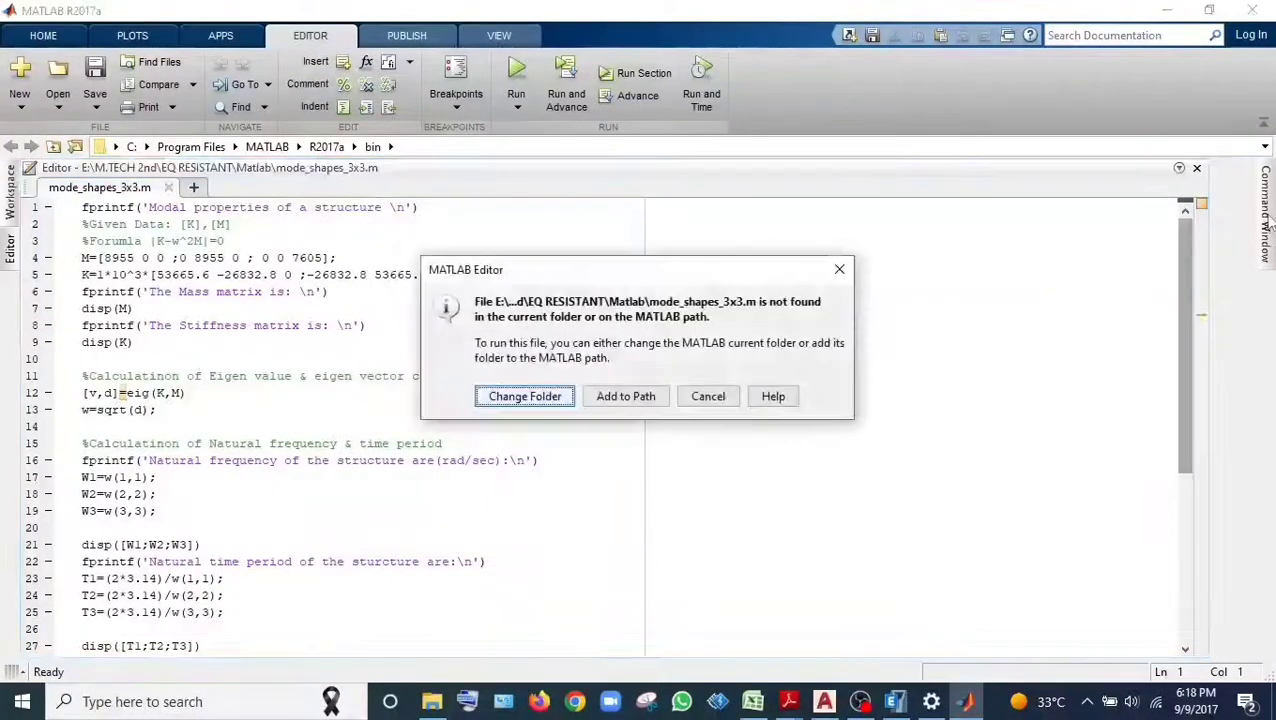
{"action": "left_click", "coordinate": [524, 396]}
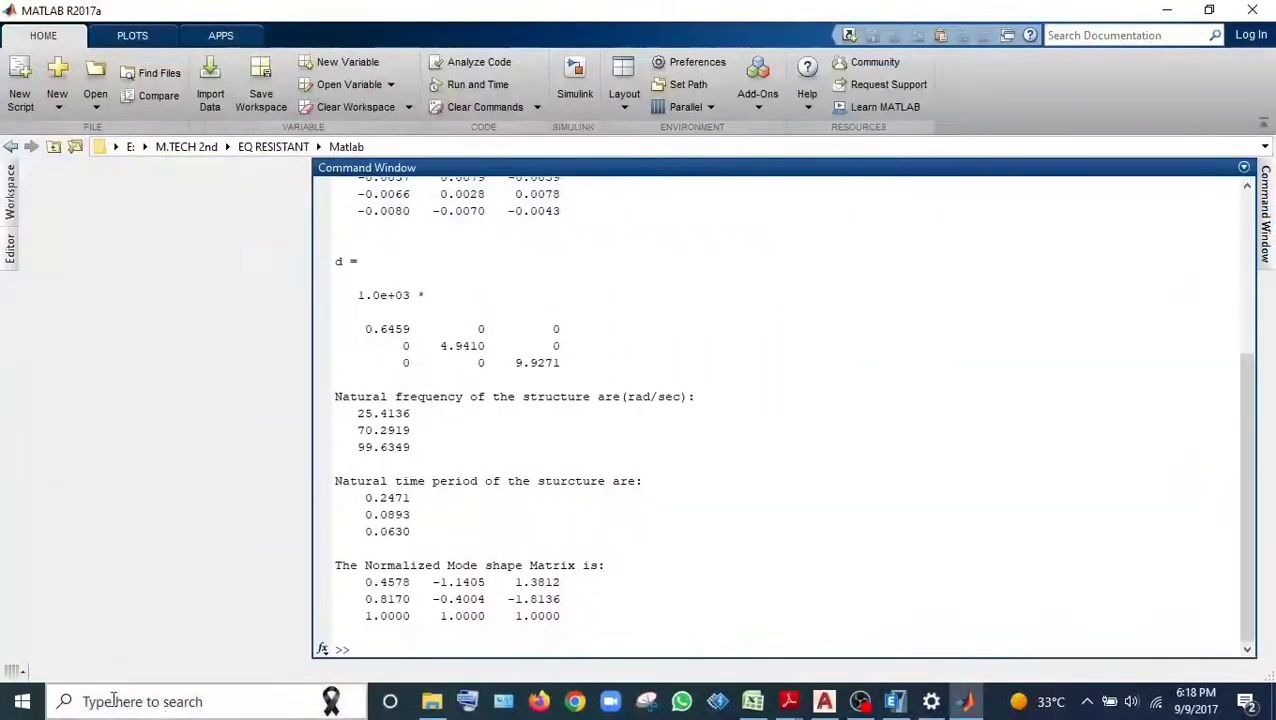
Examine the mass matrix M and stiffness matrix K definitions on lines 4 and 5 of the mode_shapes_3x3.m script
{"action": "left_click", "coordinate": [10, 248]}
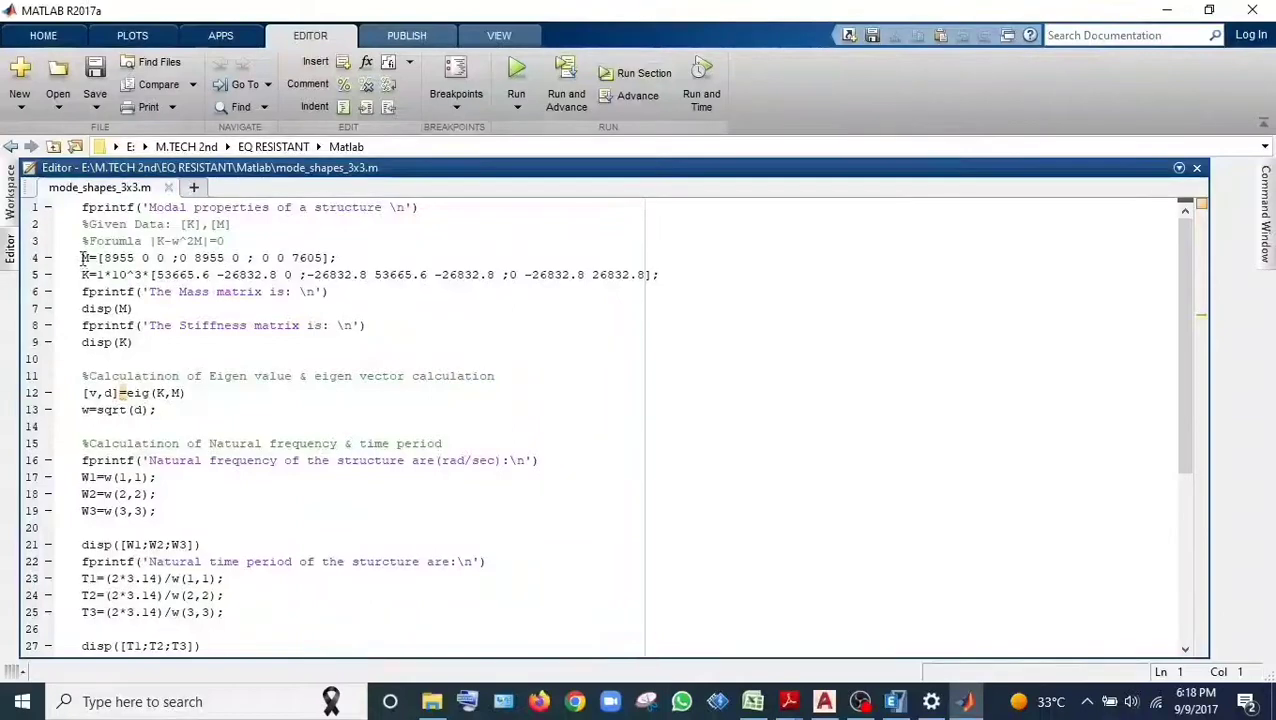
{"action": "left_click_drag", "start_coordinate": [89, 257], "coordinate": [340, 257]}
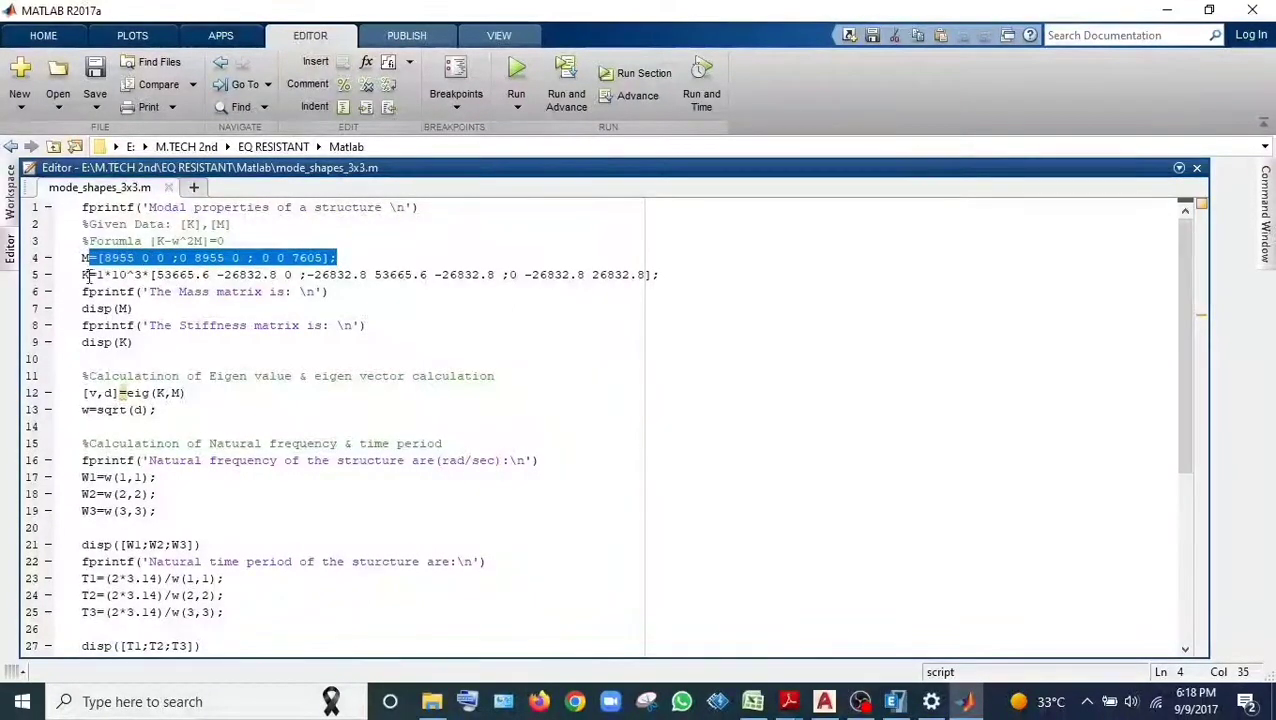
{"action": "left_click_drag", "start_coordinate": [82, 274], "coordinate": [468, 274]}
{"action": "left_click", "coordinate": [125, 297]}
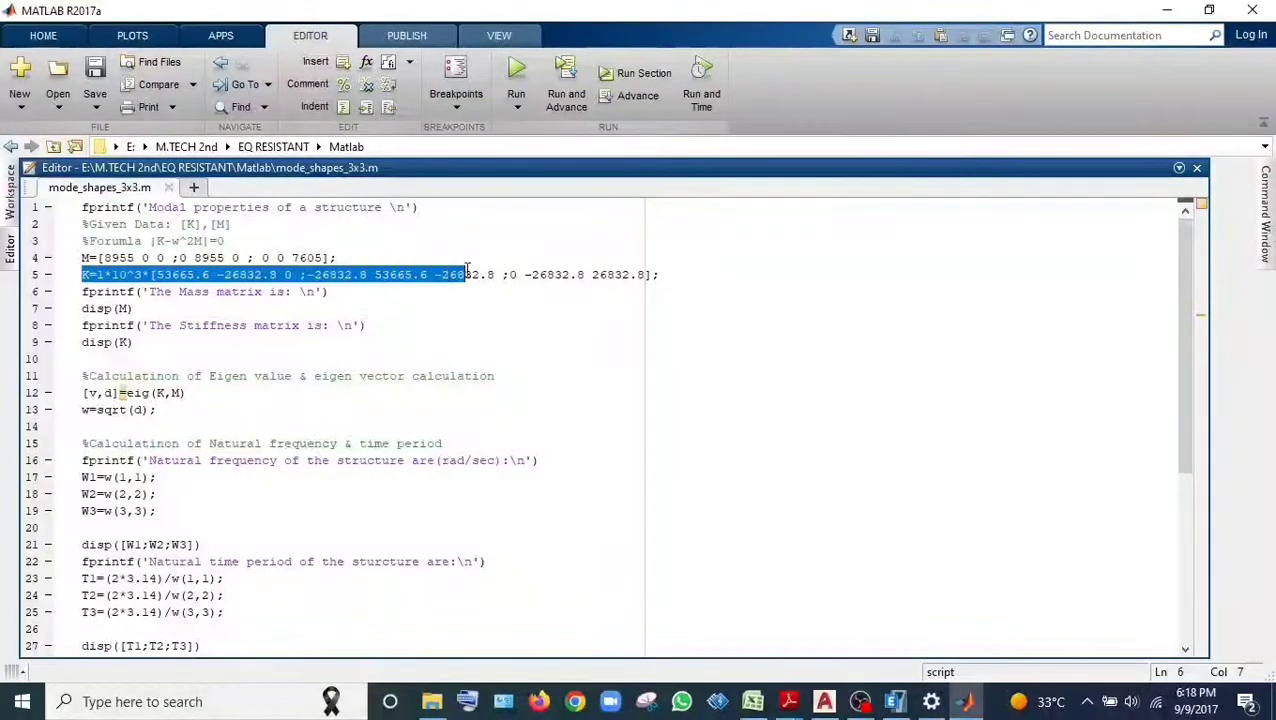
{"action": "left_click", "coordinate": [354, 245]}
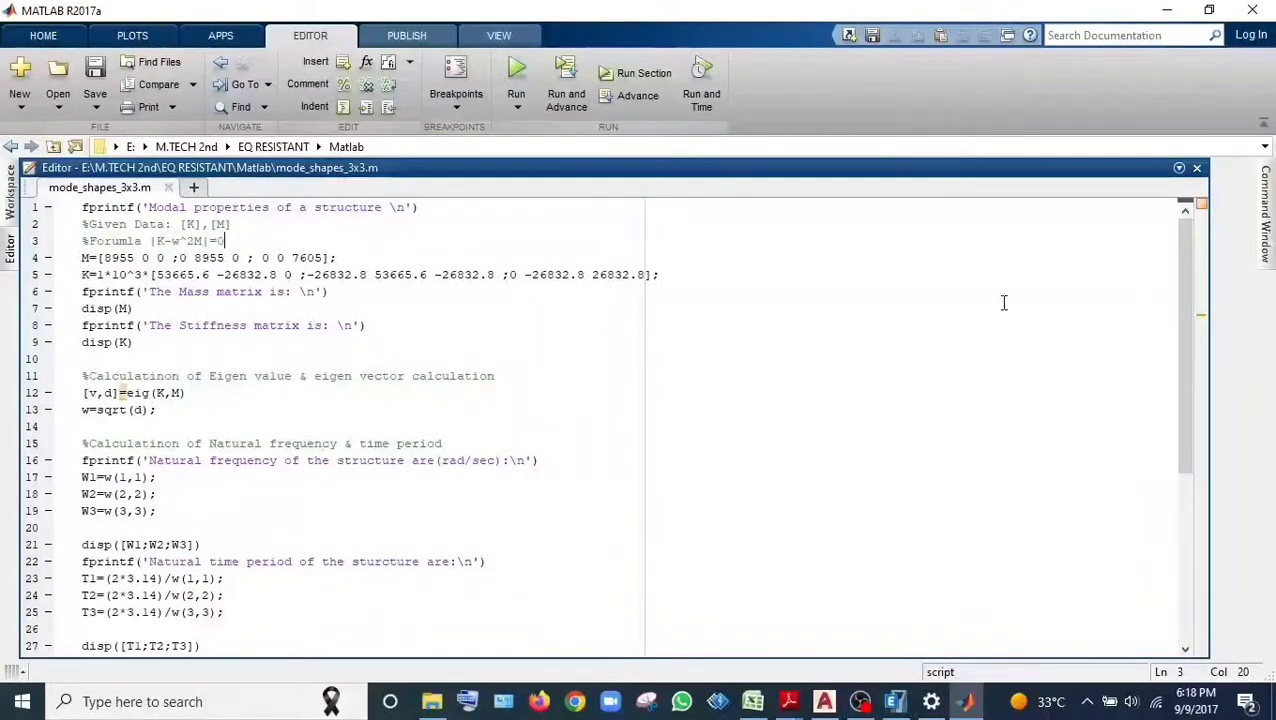
Check the mass and stiffness matrices printed at the start of the script's output
{"action": "left_click", "coordinate": [1265, 228]}
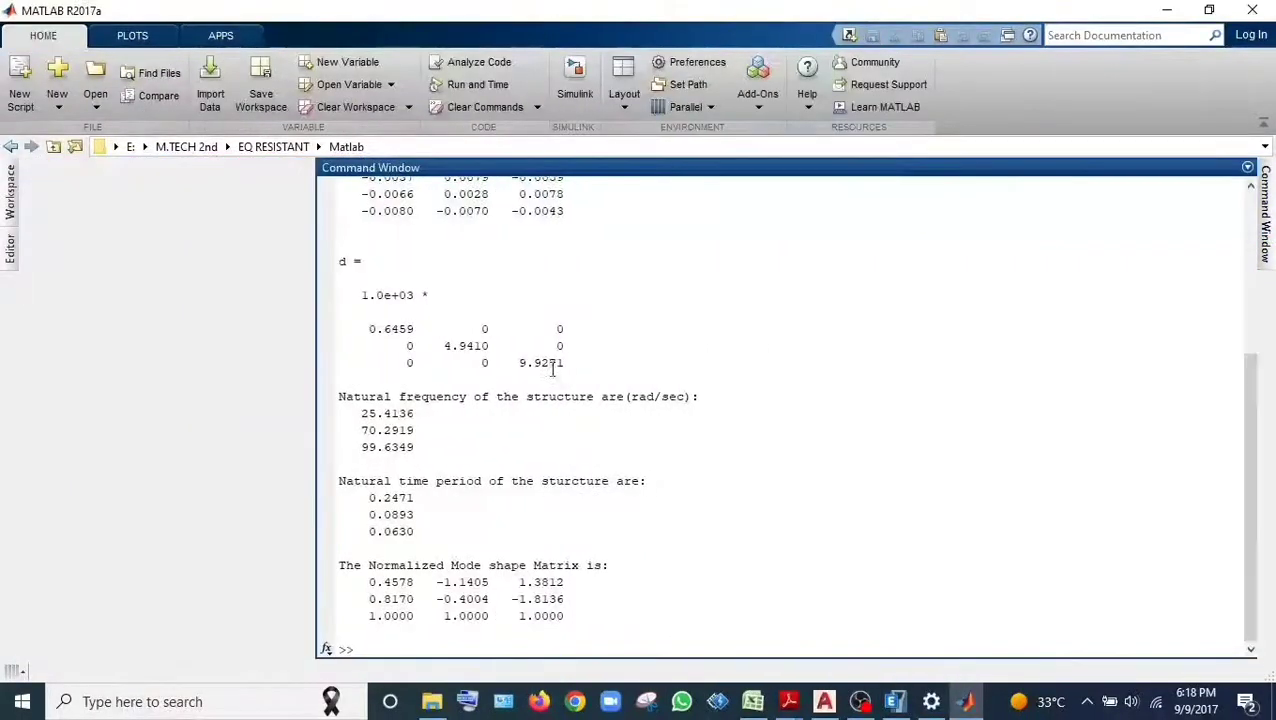
{"action": "scroll", "coordinate": [475, 300], "scroll_direction": "up", "scroll_amount": 5}
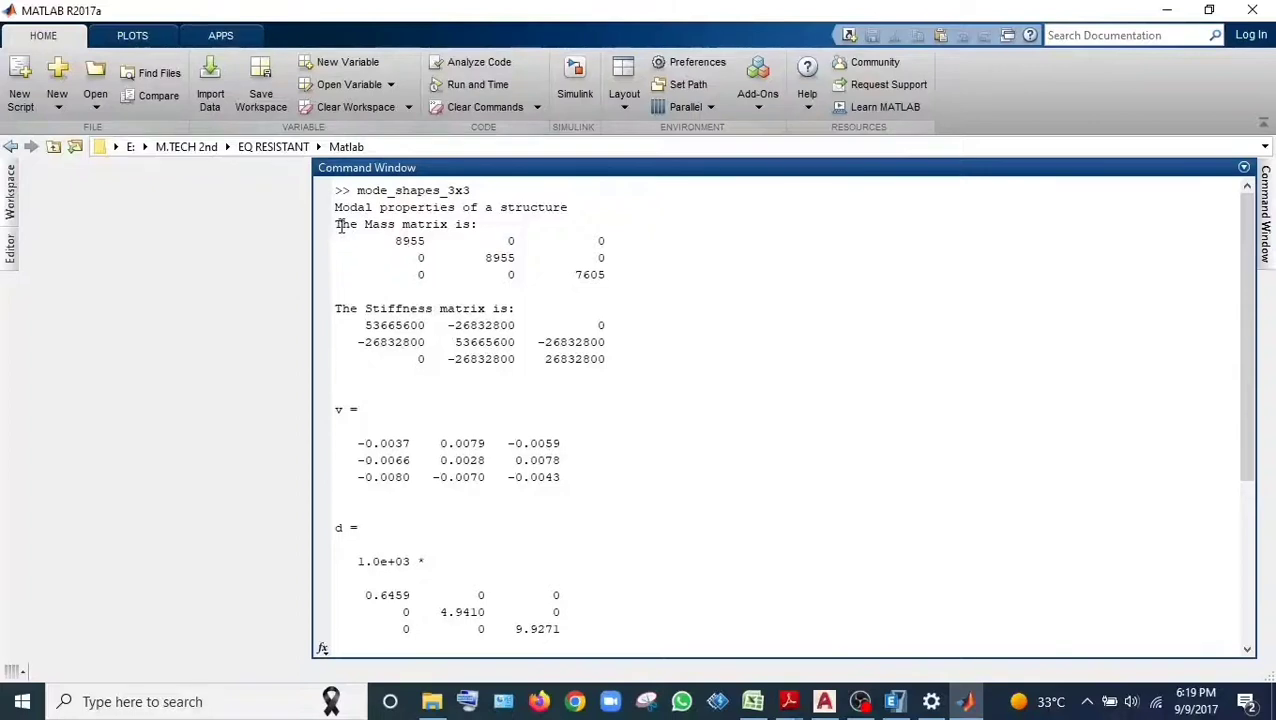
{"action": "left_click_drag", "start_coordinate": [342, 224], "coordinate": [609, 270]}
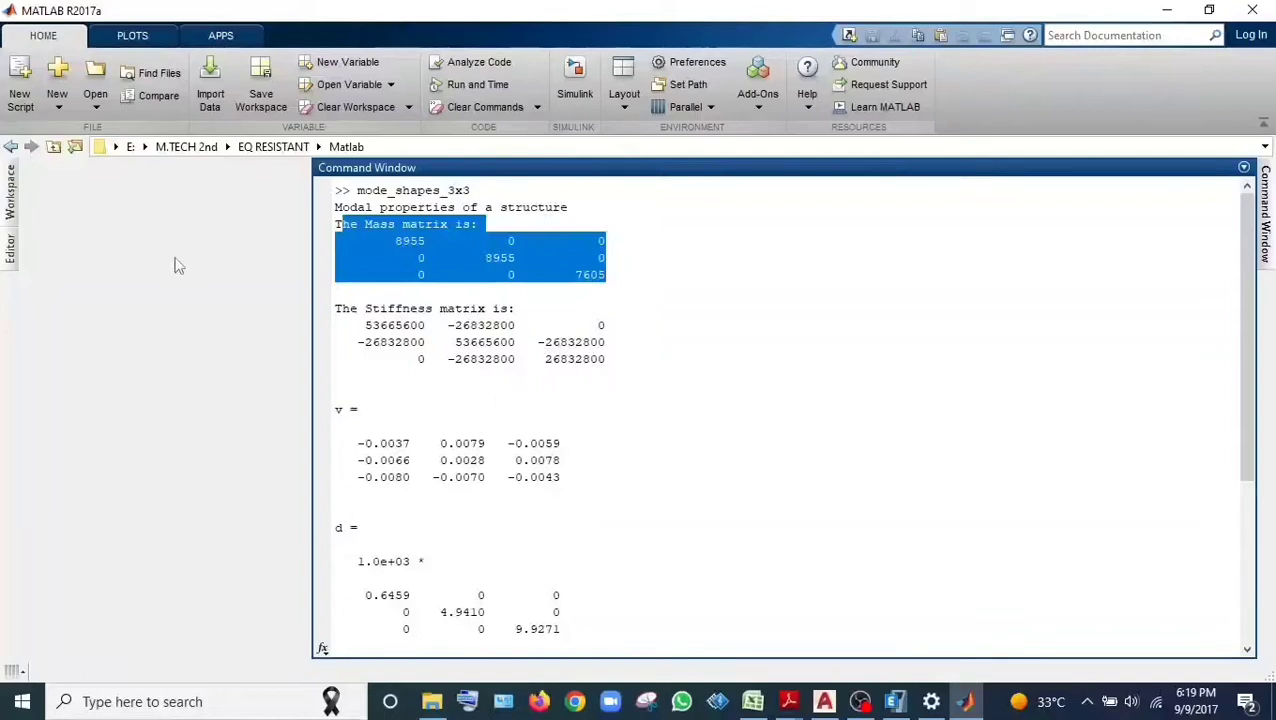
{"action": "left_click", "coordinate": [432, 359]}
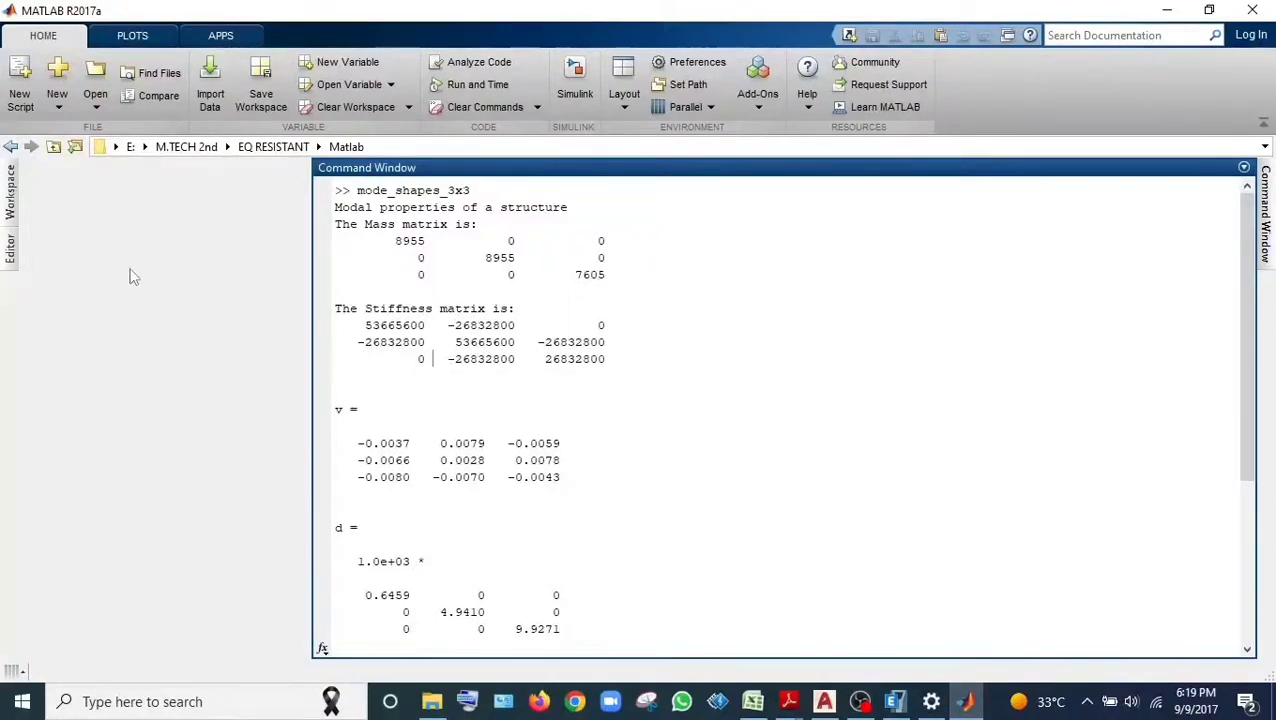
Examine the script's eigenvalue, natural frequency and time period code, and inspect the eigenvector and eigenvalue matrices v and d in the output
{"action": "left_click", "coordinate": [11, 248]}
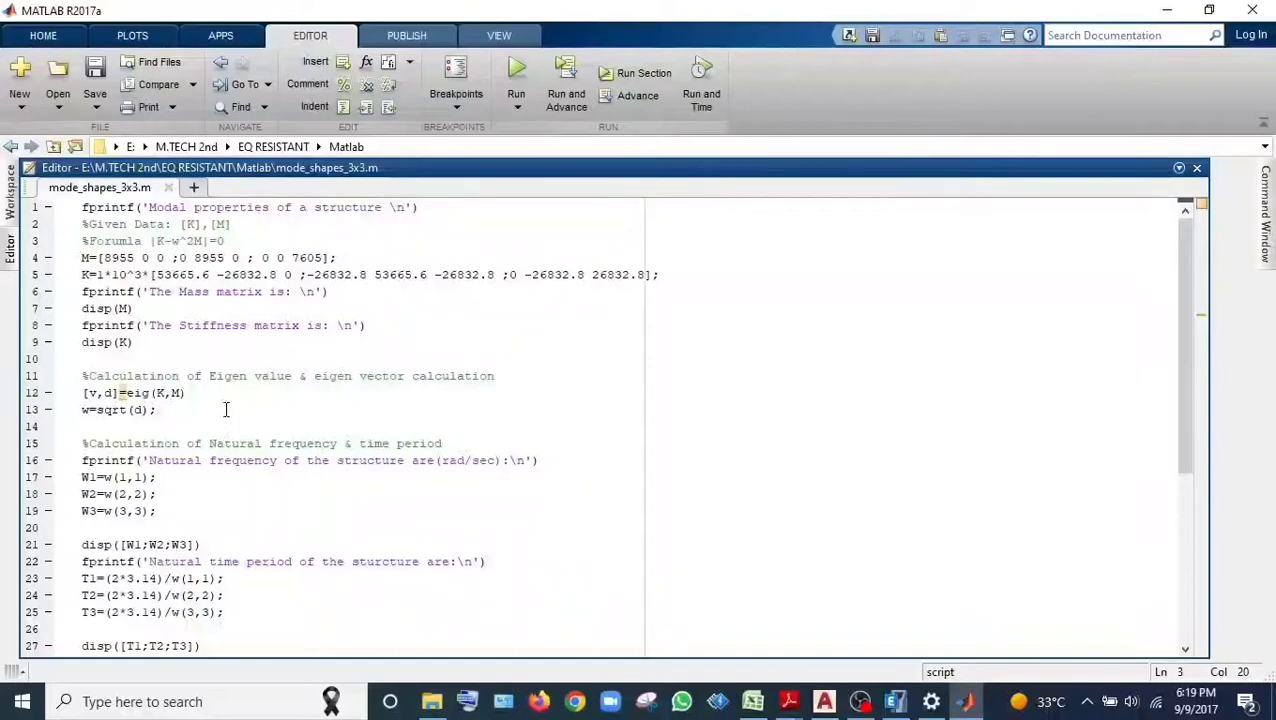
{"action": "scroll", "coordinate": [222, 426], "scroll_direction": "down", "scroll_amount": 1}
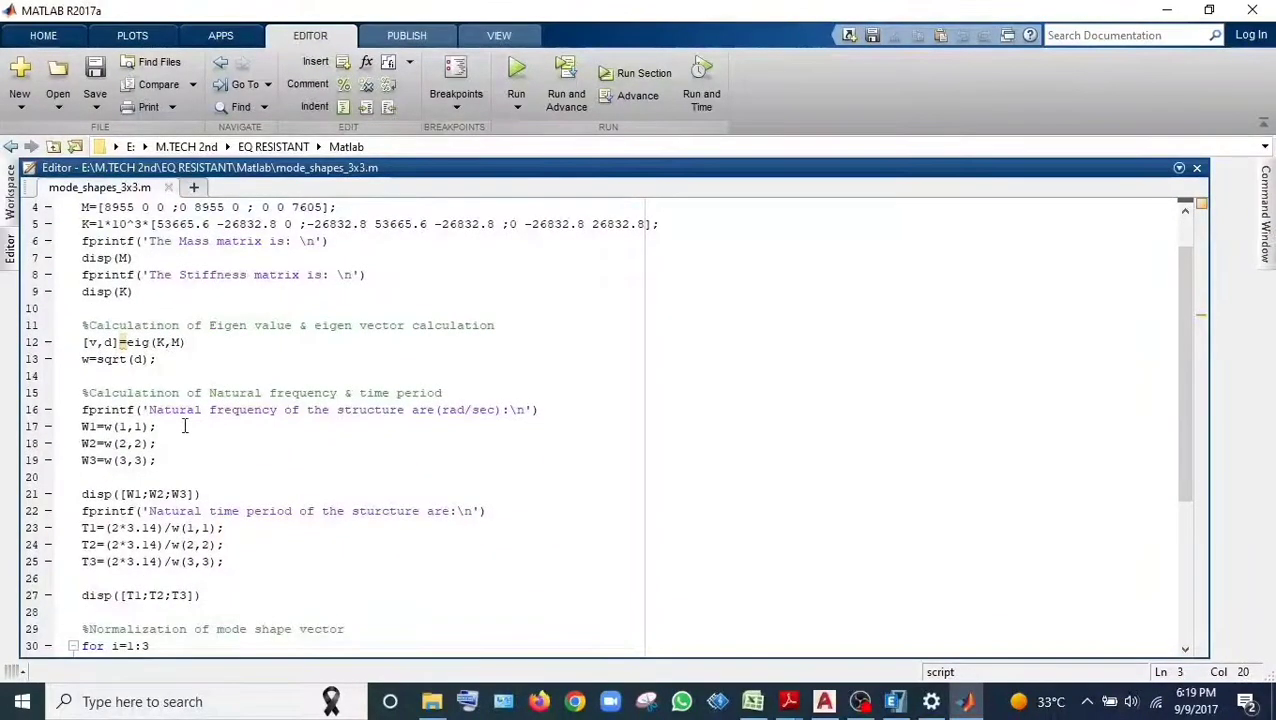
{"action": "scroll", "coordinate": [183, 426], "scroll_direction": "down", "scroll_amount": 1}
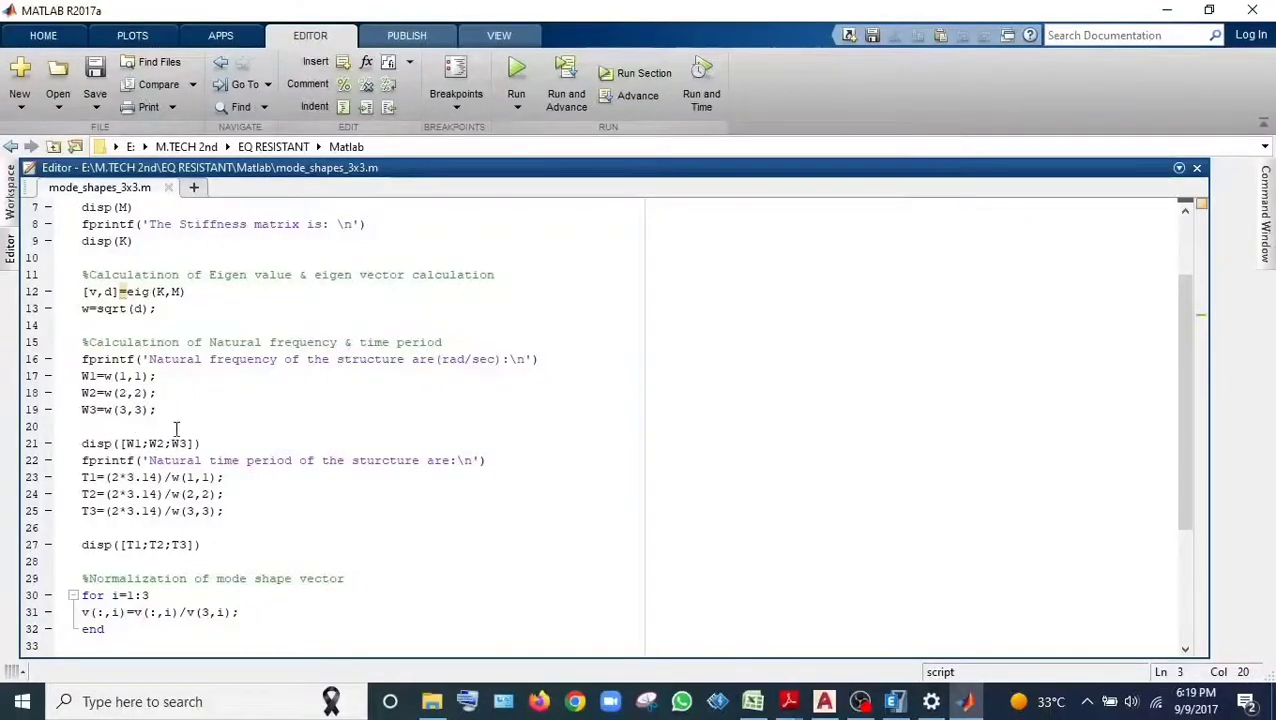
{"action": "scroll", "coordinate": [176, 428], "scroll_direction": "down", "scroll_amount": 1}
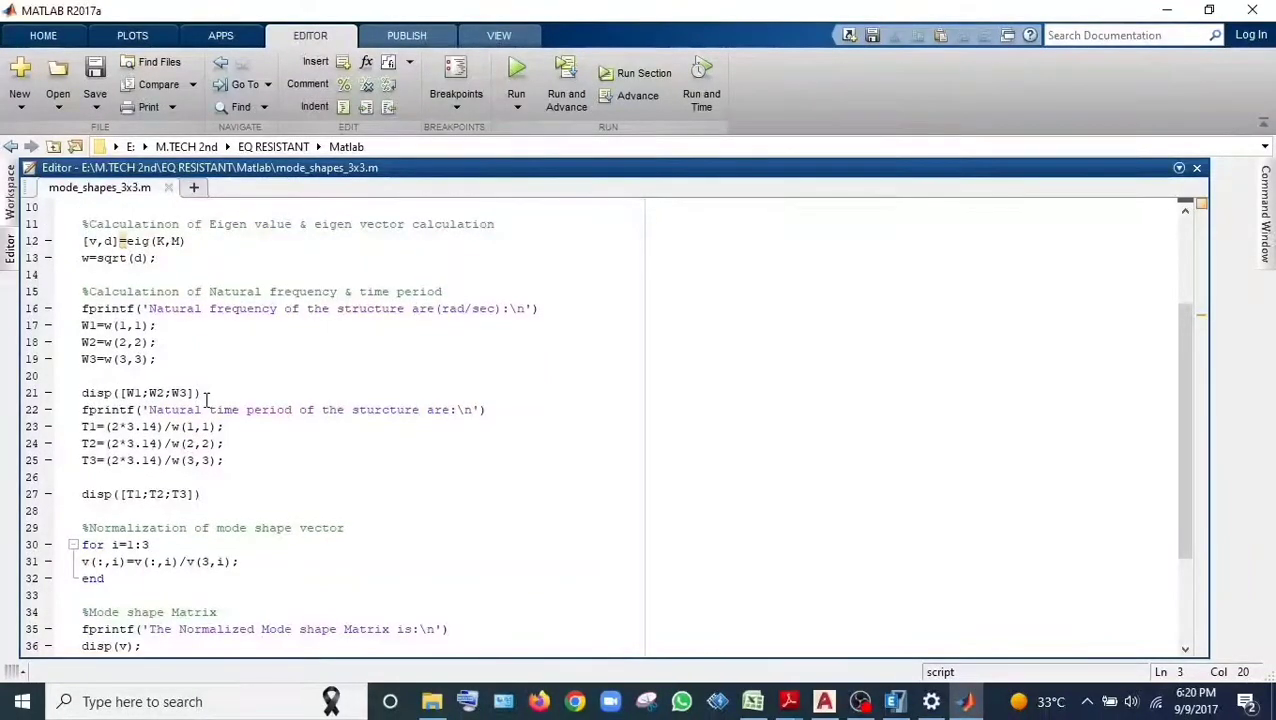
{"action": "left_click", "coordinate": [1264, 220]}
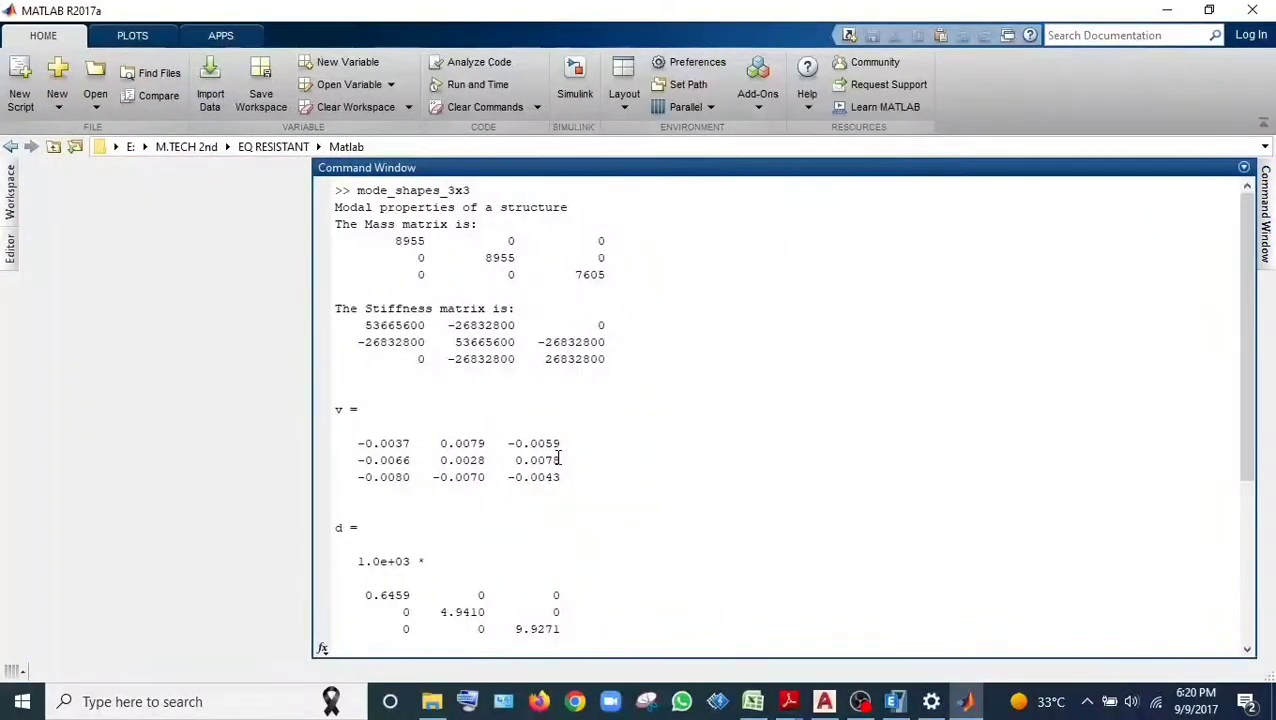
{"action": "scroll", "coordinate": [560, 459], "scroll_direction": "down", "scroll_amount": 4}
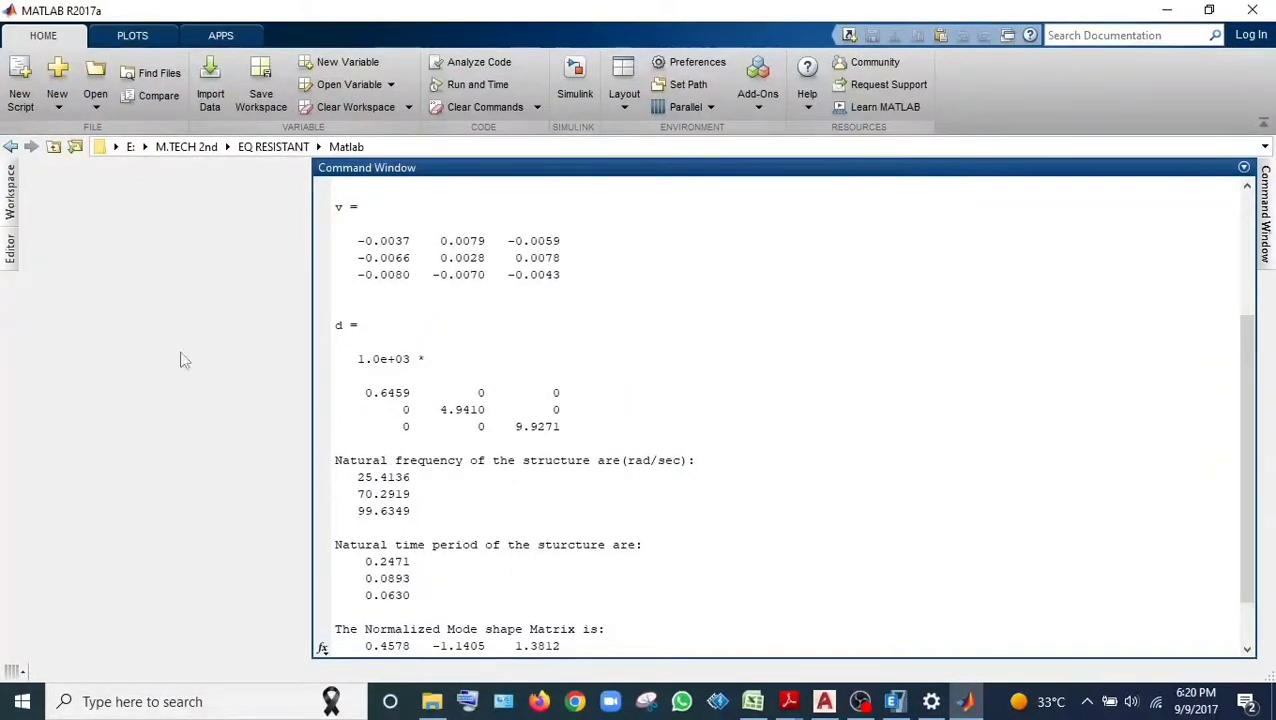
Review in the script how eig(K,M) and sqrt(d) lead to the natural frequencies W1 to W3 and time periods T1 to T3
{"action": "left_click", "coordinate": [14, 256]}
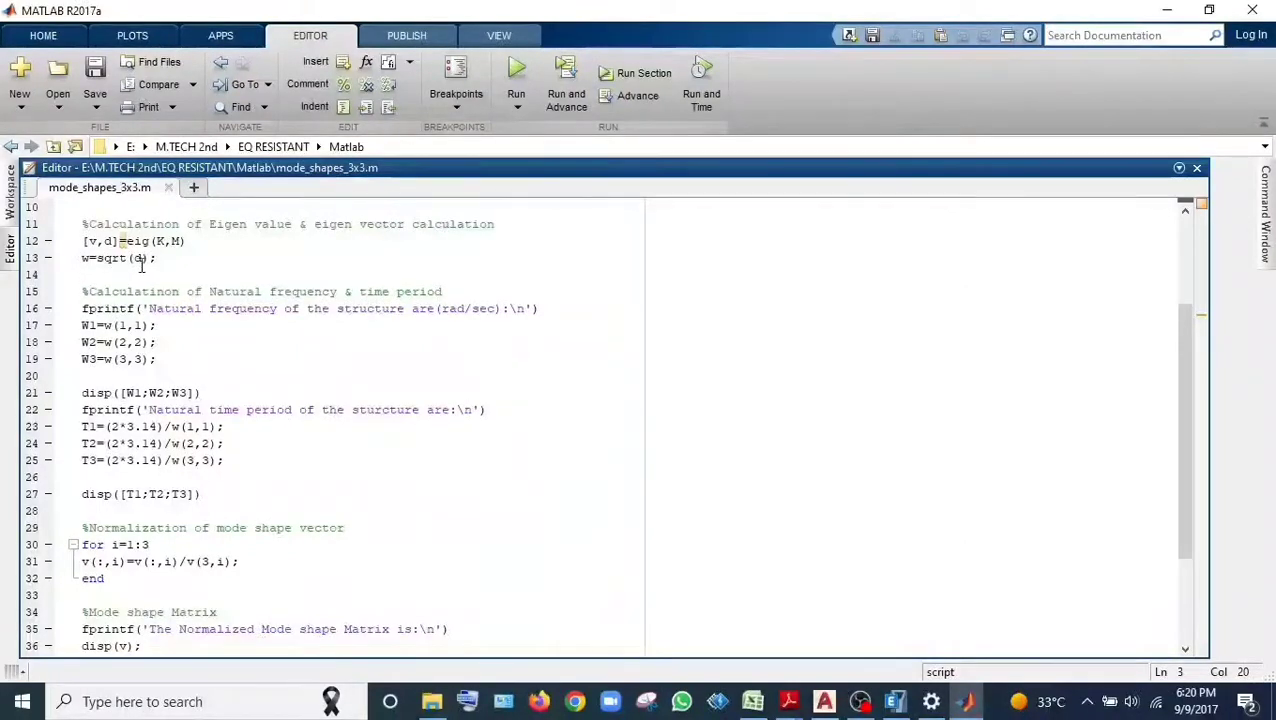
{"action": "scroll", "coordinate": [140, 268], "scroll_direction": "up", "scroll_amount": 3}
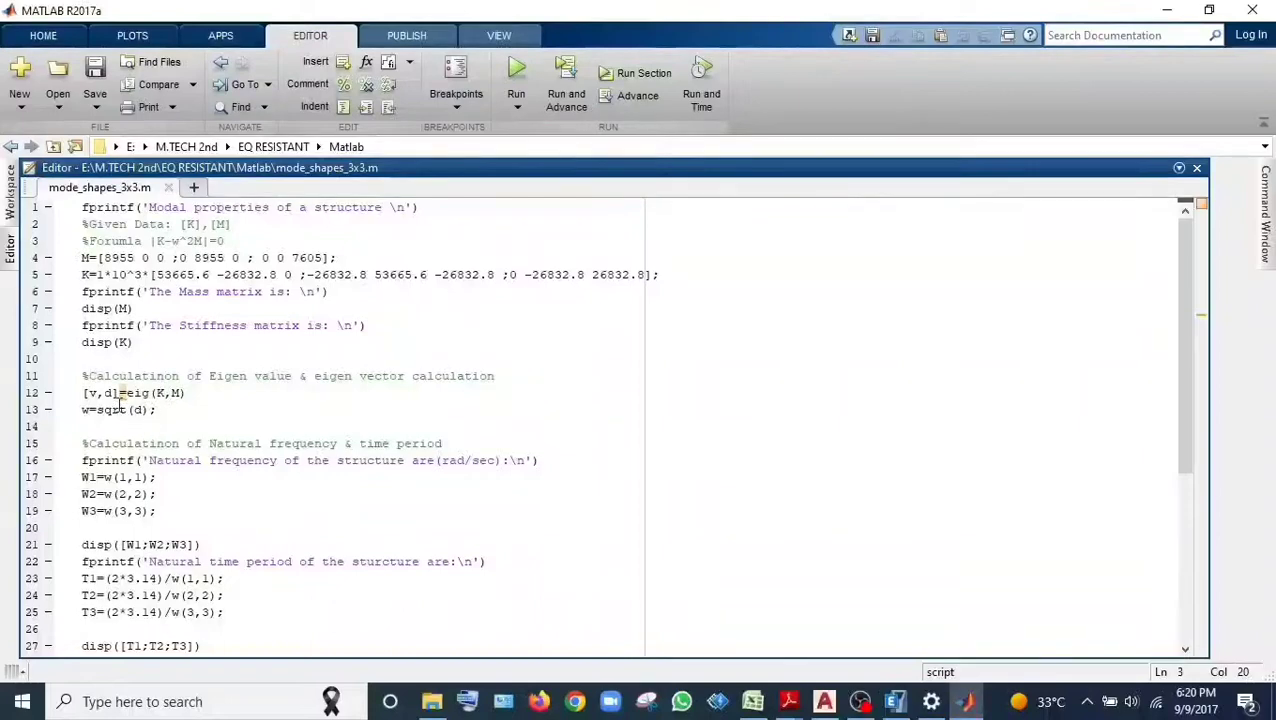
{"action": "scroll", "coordinate": [162, 400], "scroll_direction": "down", "scroll_amount": 1}
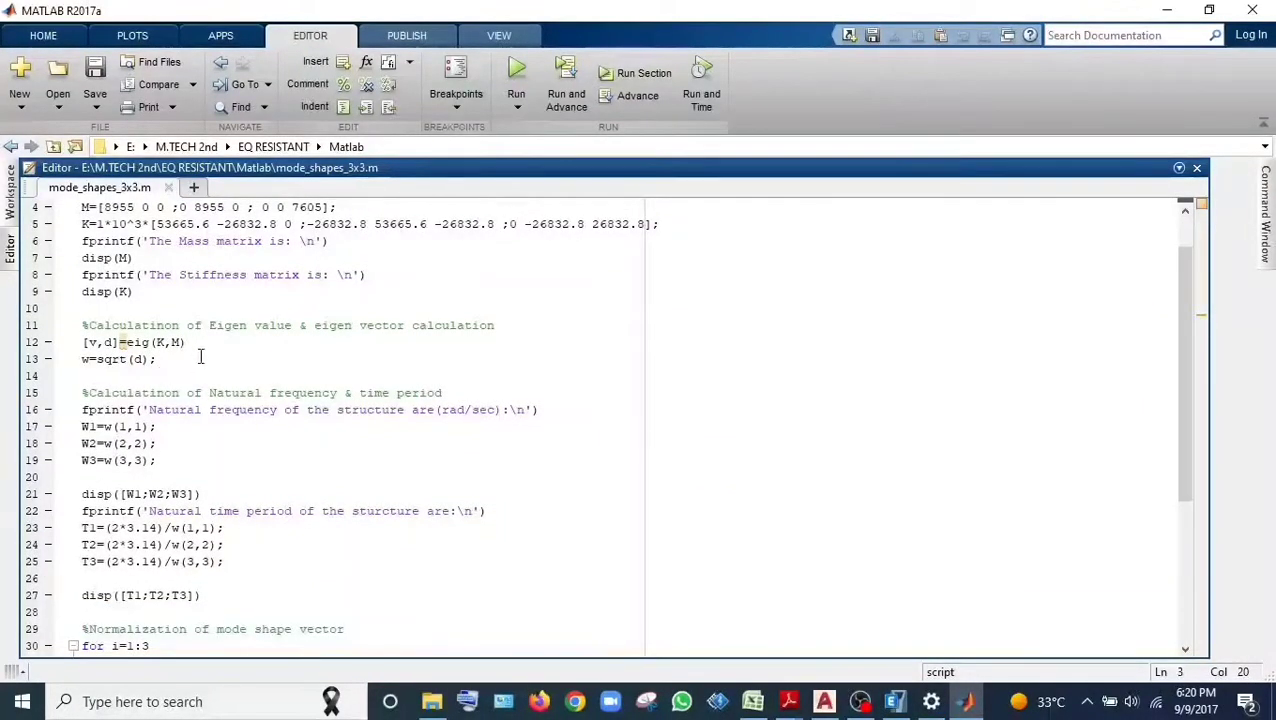
{"action": "scroll", "coordinate": [164, 415], "scroll_direction": "down", "scroll_amount": 2}
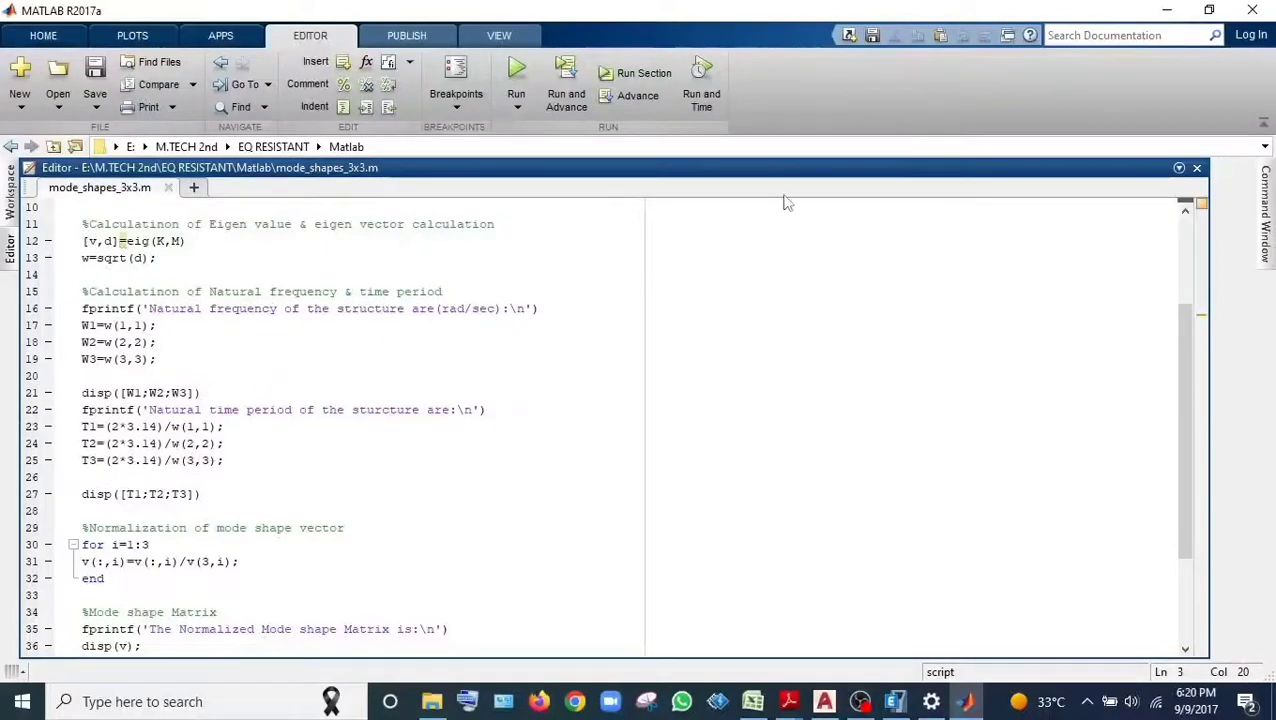
Inspect the natural time periods and the unnormalized eigenvector matrix v in the script's output
{"action": "left_click", "coordinate": [1264, 215]}
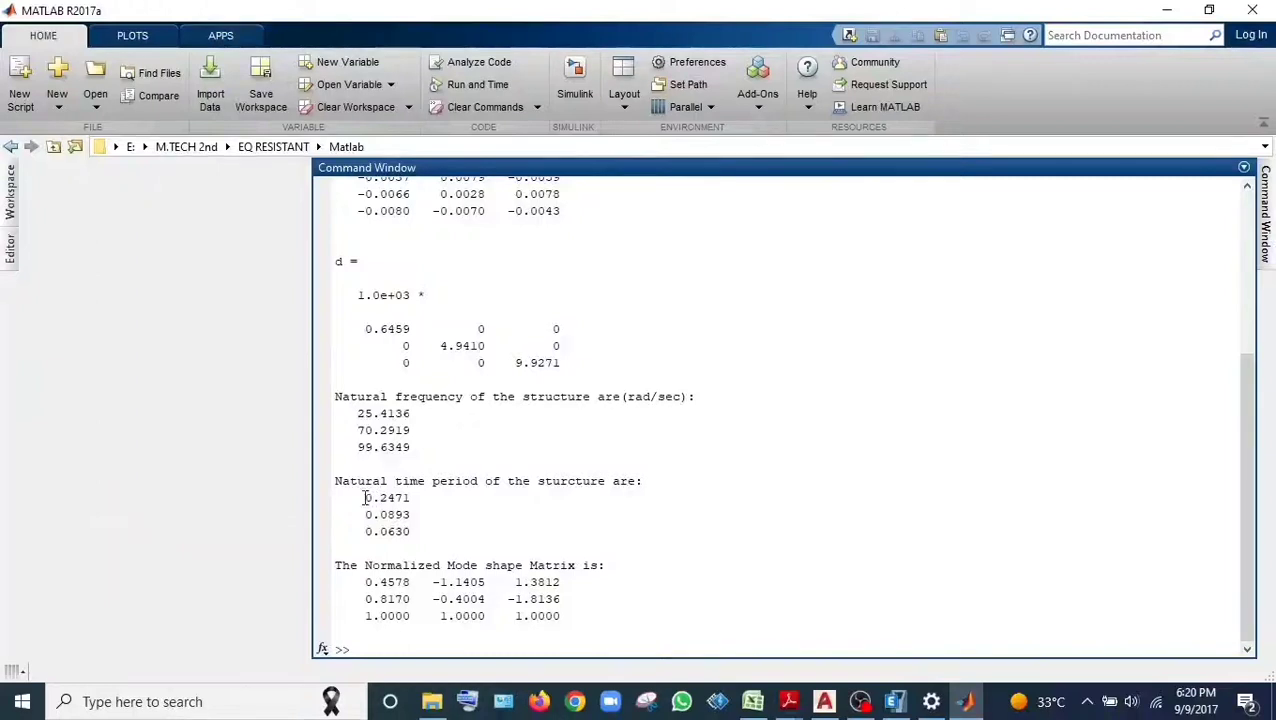
{"action": "left_click_drag", "start_coordinate": [365, 497], "coordinate": [423, 526]}
{"action": "left_click", "coordinate": [433, 514]}
{"action": "scroll", "coordinate": [517, 430], "scroll_direction": "up", "scroll_amount": 3}
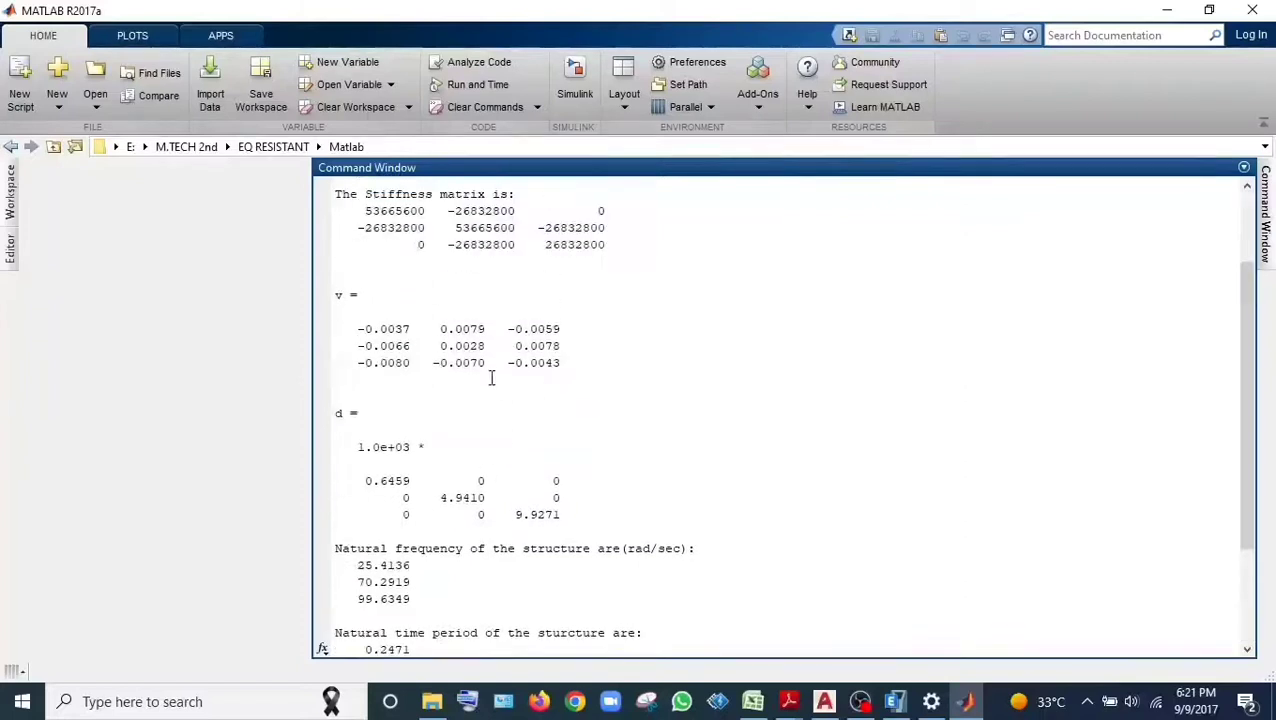
{"action": "left_click_drag", "start_coordinate": [352, 325], "coordinate": [578, 362]}
{"action": "left_click", "coordinate": [572, 347]}
{"action": "scroll", "coordinate": [570, 398], "scroll_direction": "down", "scroll_amount": 2}
{"action": "scroll", "coordinate": [519, 347], "scroll_direction": "down", "scroll_amount": 1}
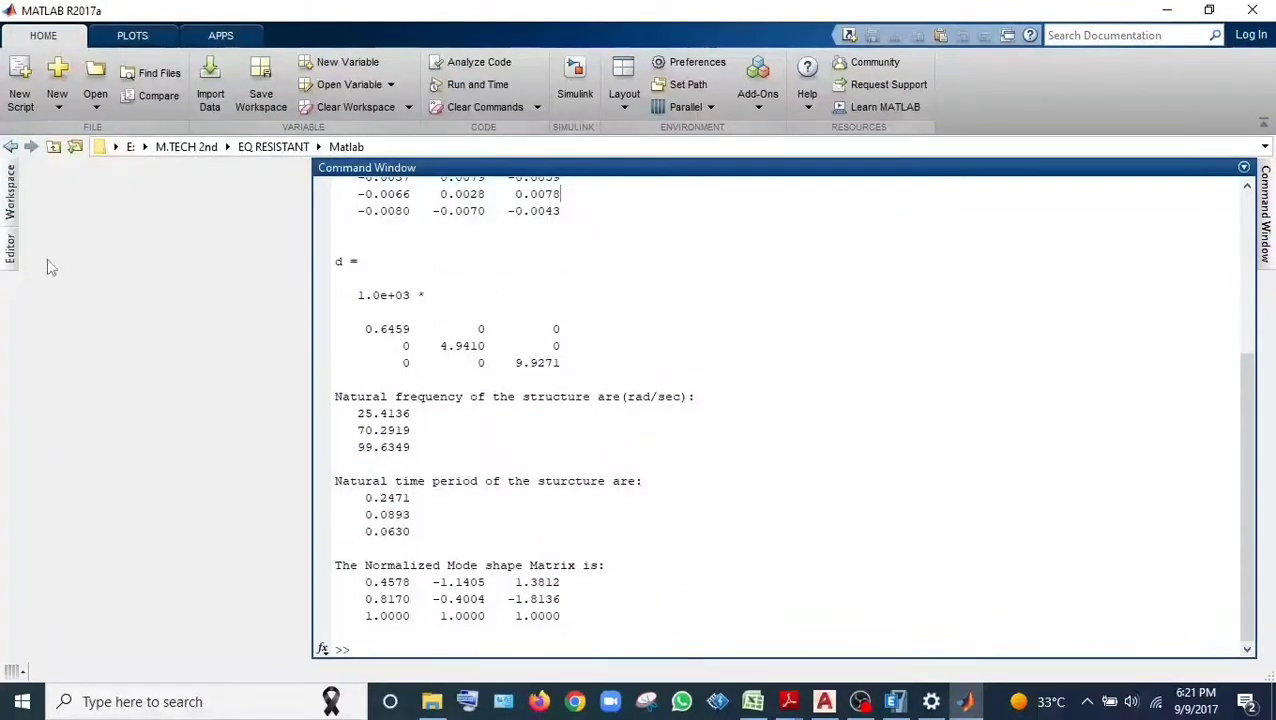
Examine the for loop on lines 29 to 32 of the script that normalizes the mode shape vectors
{"action": "left_click", "coordinate": [10, 246]}
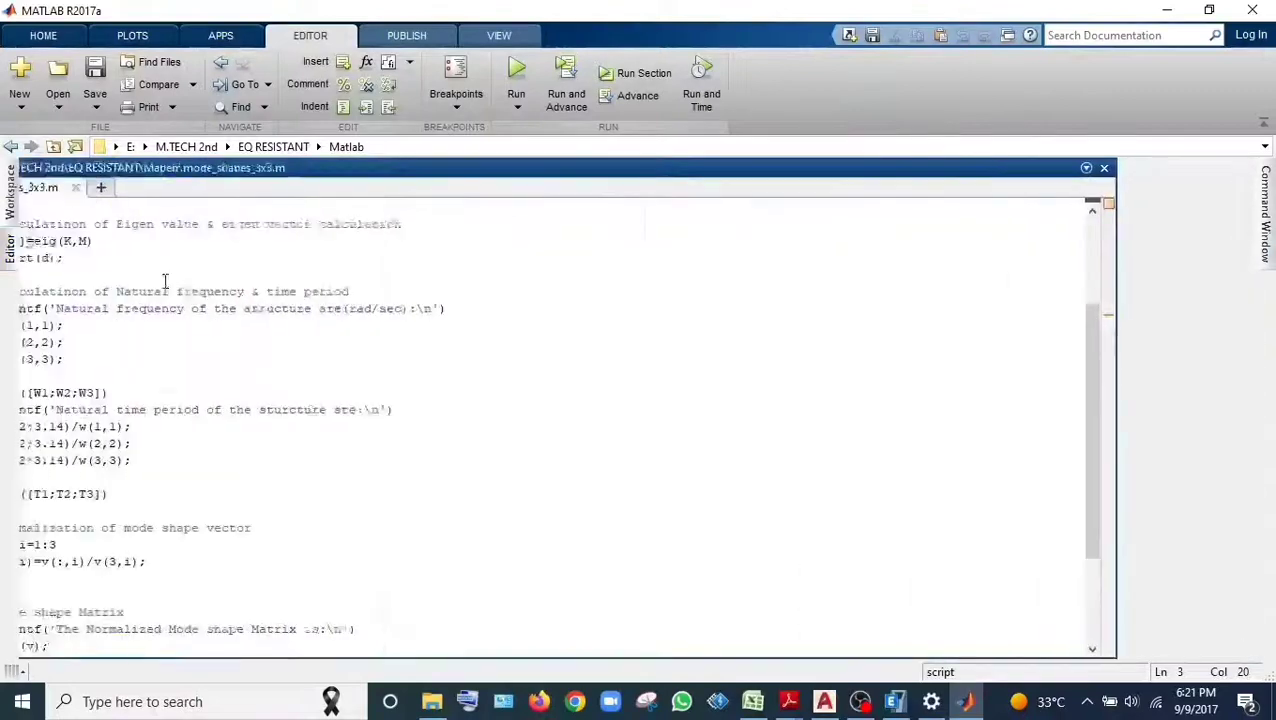
{"action": "scroll", "coordinate": [330, 600], "scroll_direction": "down", "scroll_amount": 2}
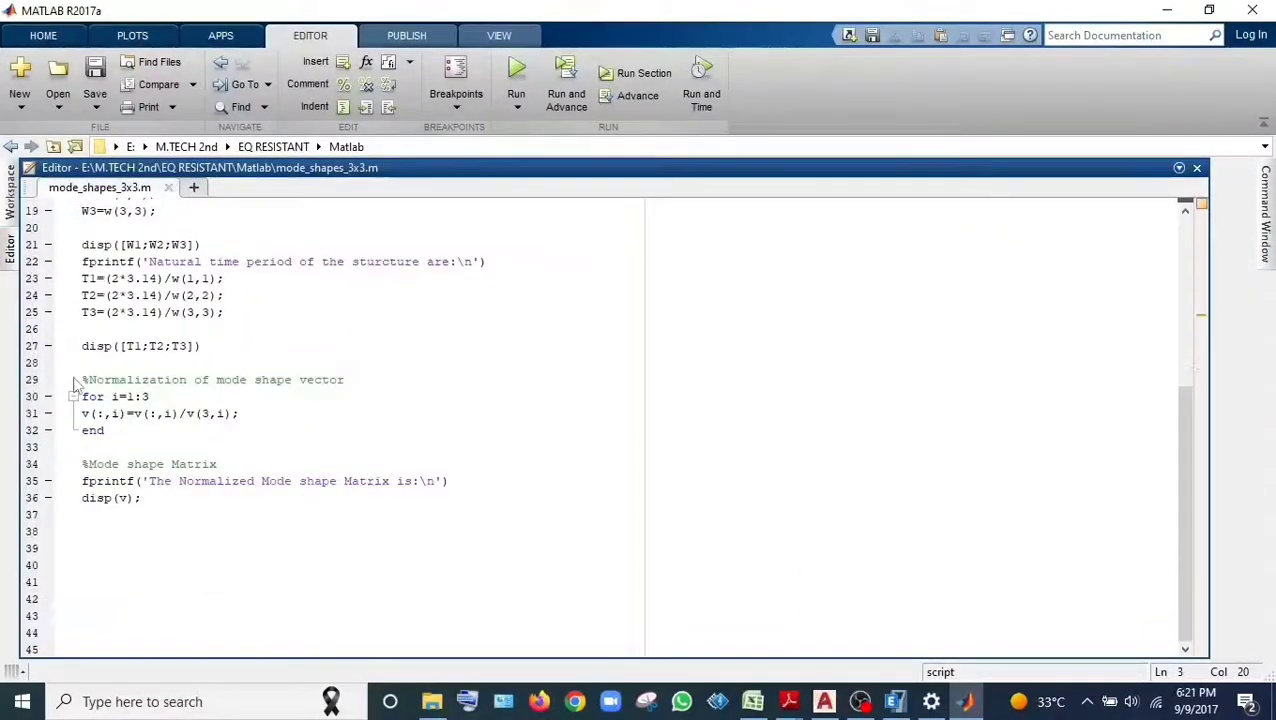
{"action": "left_click_drag", "start_coordinate": [84, 379], "coordinate": [222, 450]}
{"action": "left_click", "coordinate": [350, 432]}
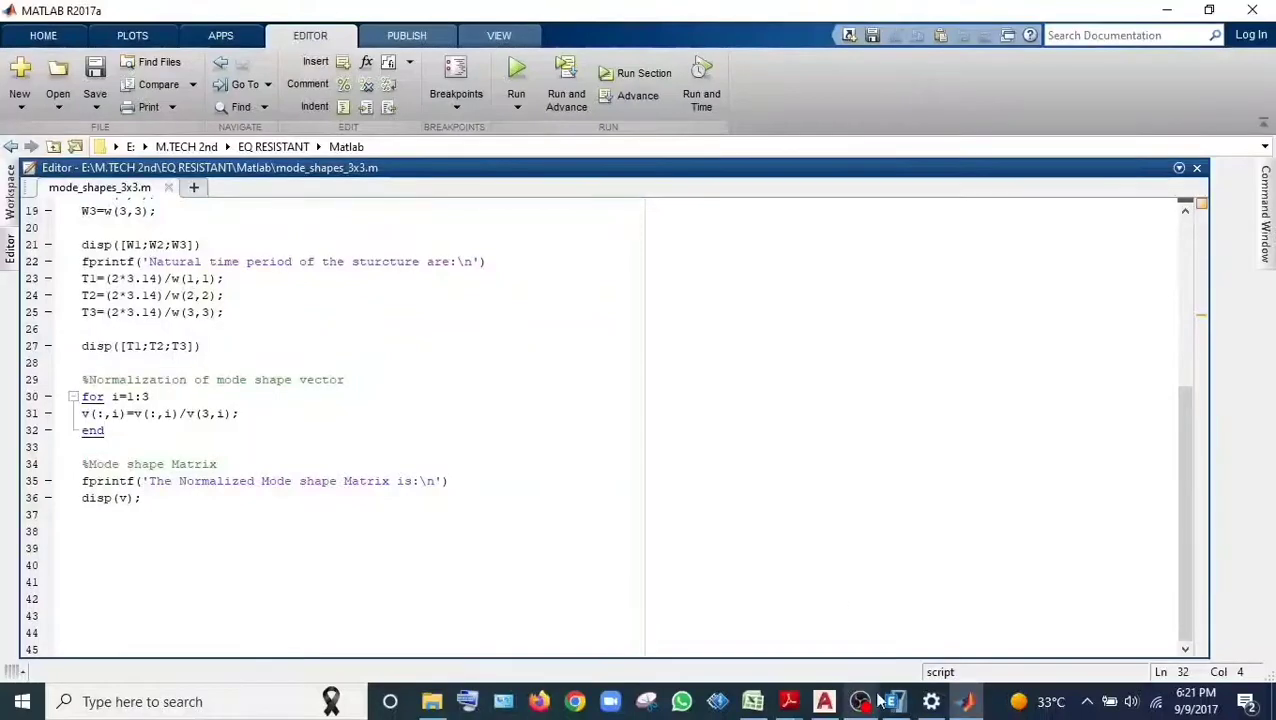
Inspect the first and third mode columns of the normalized mode shape matrix in the script's output
{"action": "left_click", "coordinate": [1264, 214]}
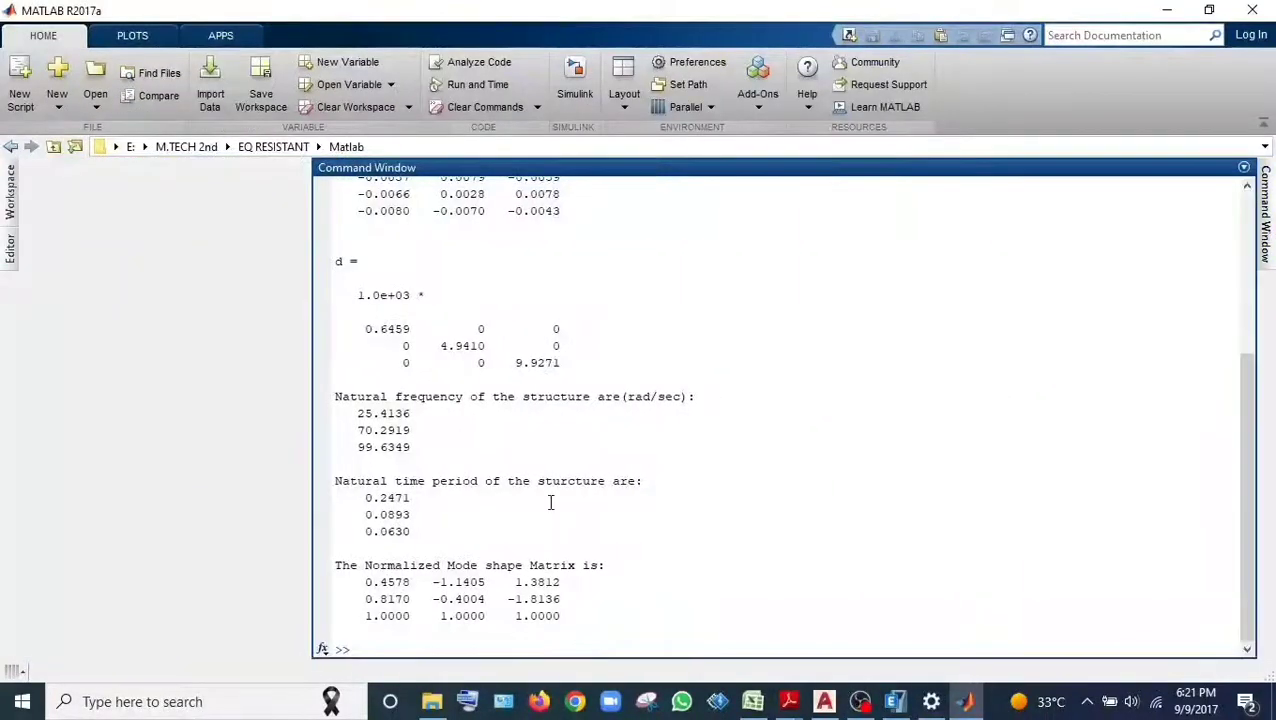
{"action": "left_click_drag", "start_coordinate": [386, 624], "coordinate": [410, 582]}
{"action": "left_click", "coordinate": [365, 616]}
{"action": "left_click", "coordinate": [366, 599]}
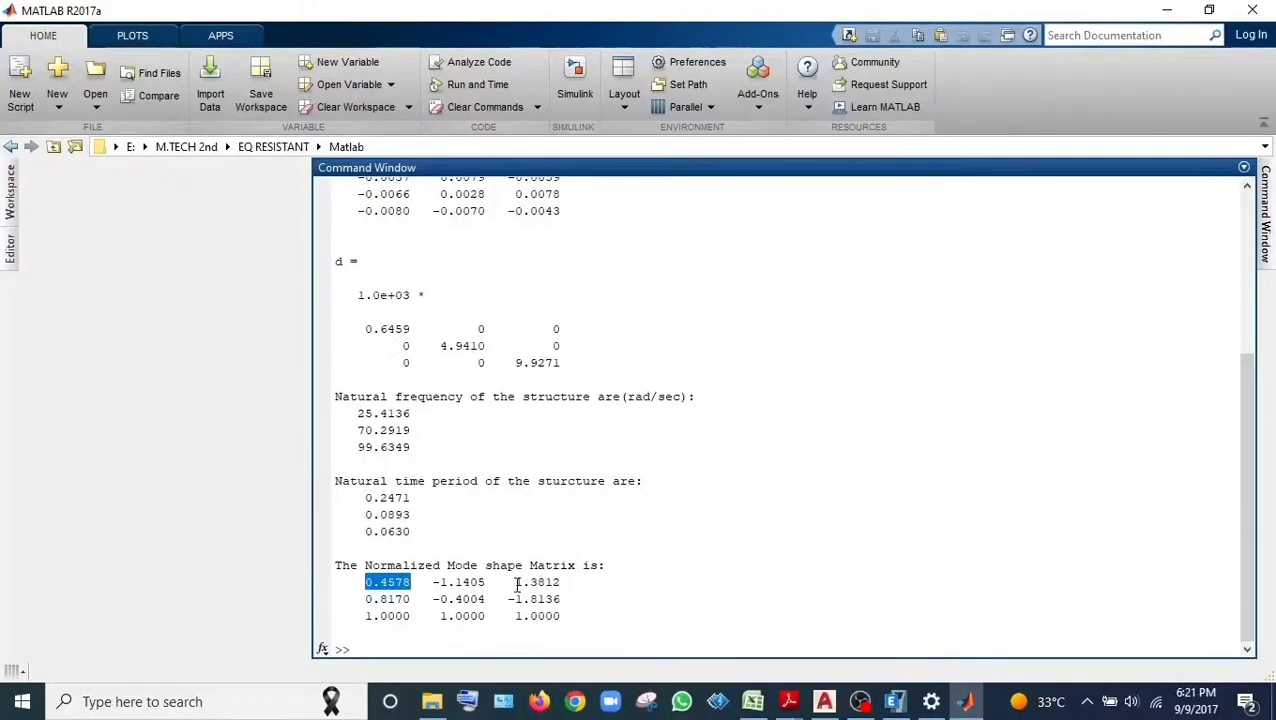
{"action": "left_click_drag", "start_coordinate": [517, 586], "coordinate": [570, 604]}
{"action": "left_click", "coordinate": [561, 599]}
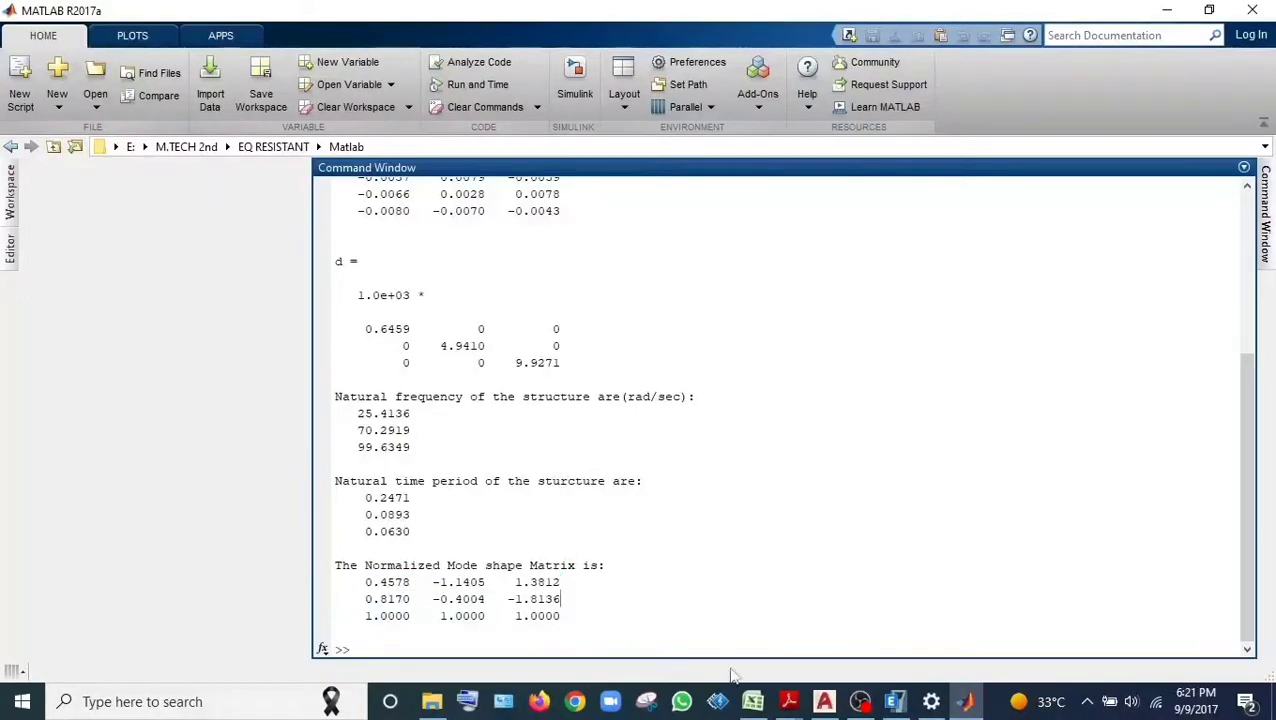
Switch to the seismic wt workbook in Excel and check the natural time periods for Modes 1 to 3 on the RSA sheet
{"action": "left_click", "coordinate": [750, 701]}
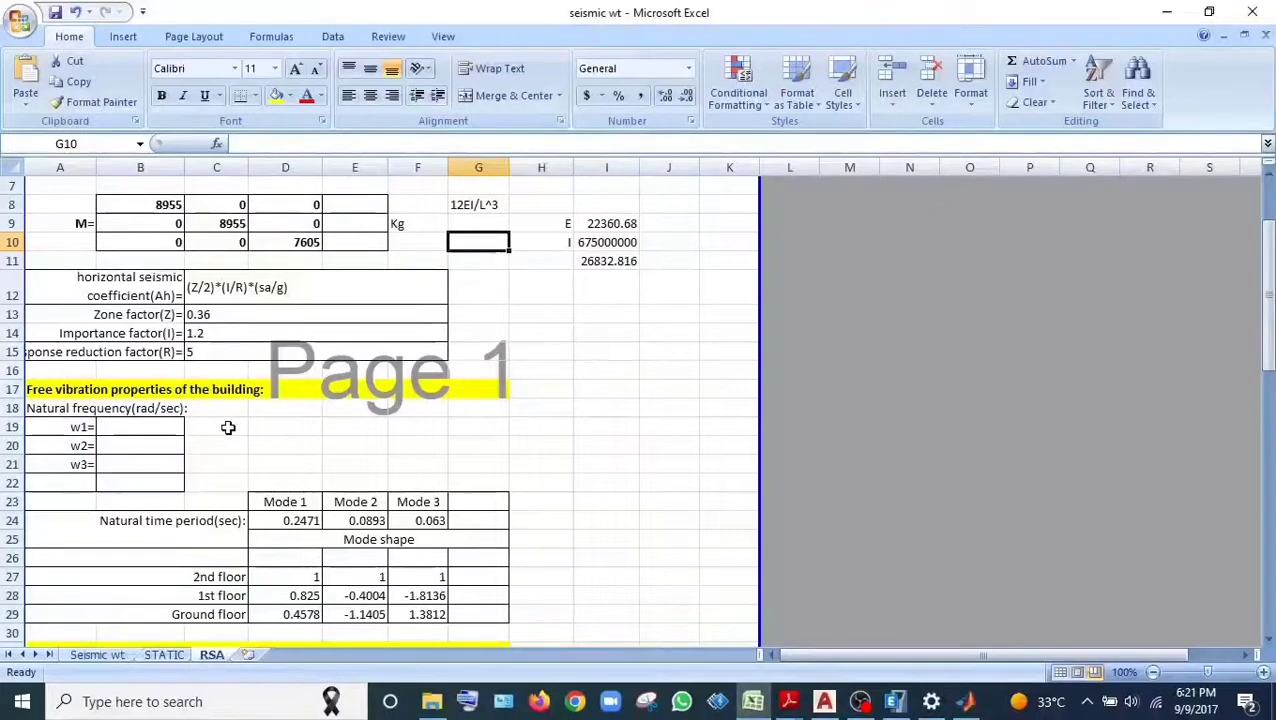
{"action": "scroll", "coordinate": [260, 432], "scroll_direction": "down", "scroll_amount": 2}
{"action": "left_click", "coordinate": [296, 394]}
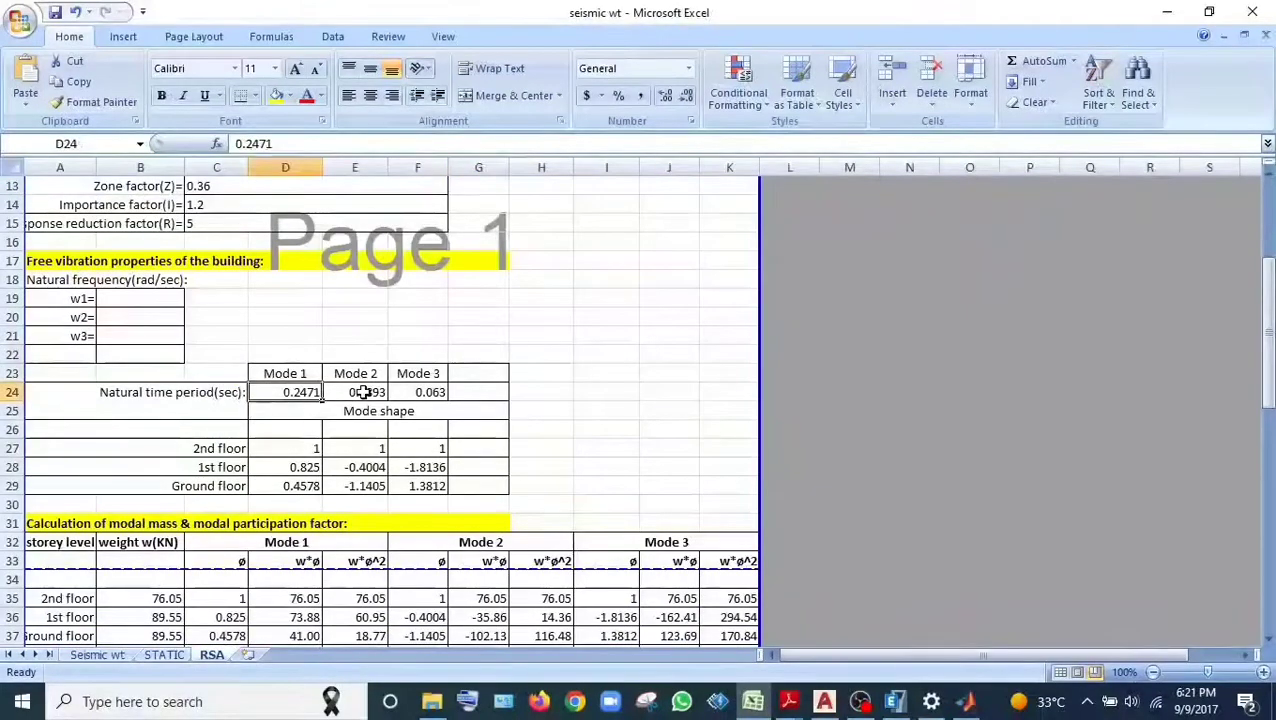
{"action": "left_click", "coordinate": [361, 392]}
{"action": "left_click", "coordinate": [412, 391]}
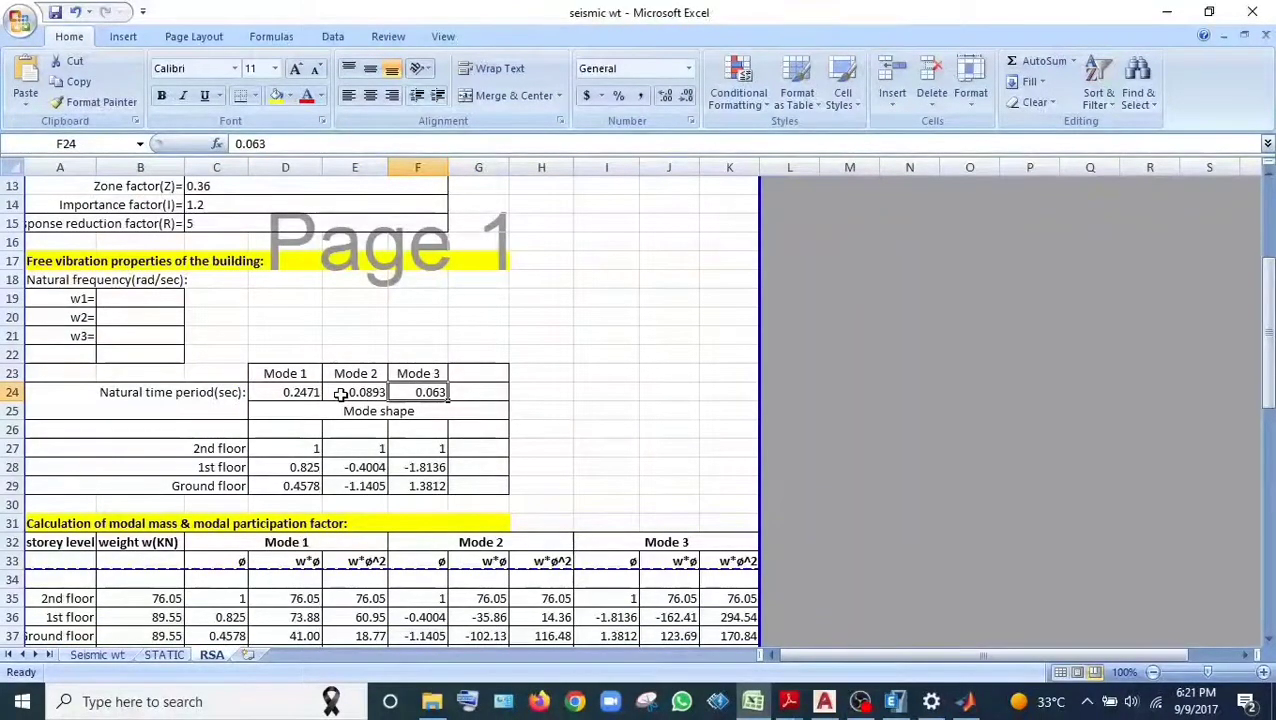
{"action": "scroll", "coordinate": [282, 458], "scroll_direction": "down", "scroll_amount": 1}
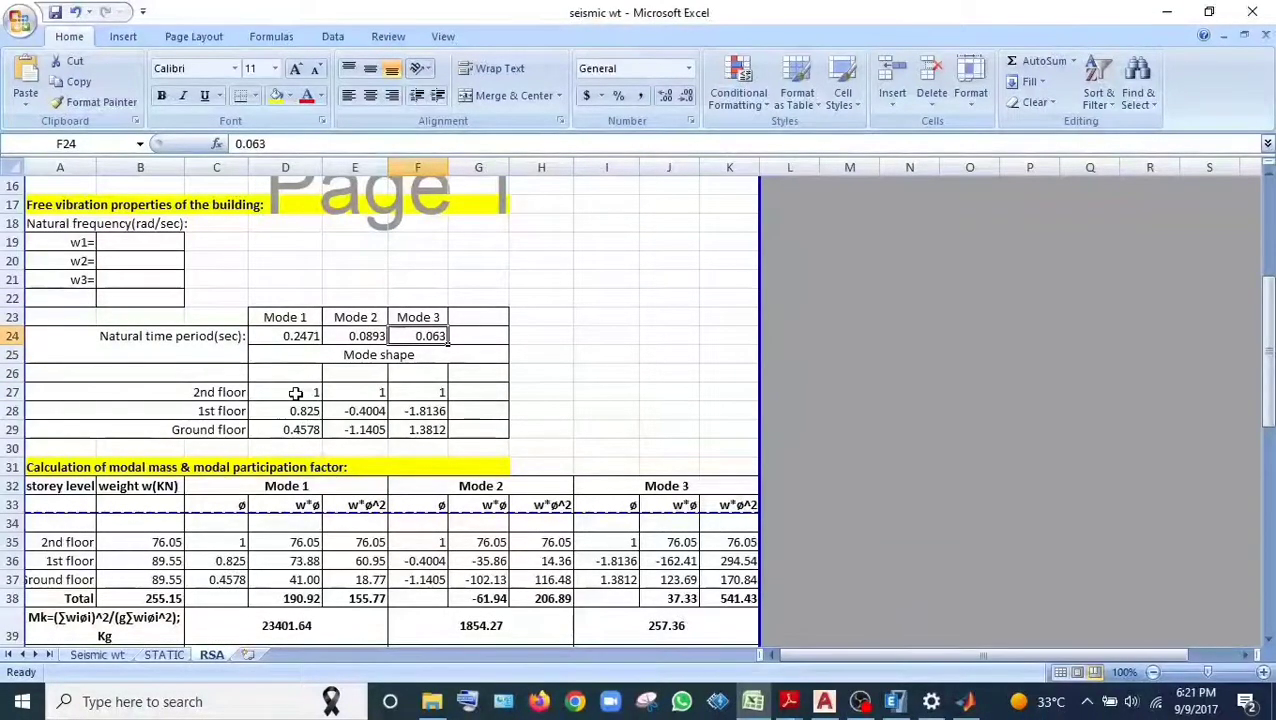
Highlight the normalized mode shape matrix in MATLAB and compare it with the mode shape table in the Excel workbook
{"action": "left_click", "coordinate": [968, 701]}
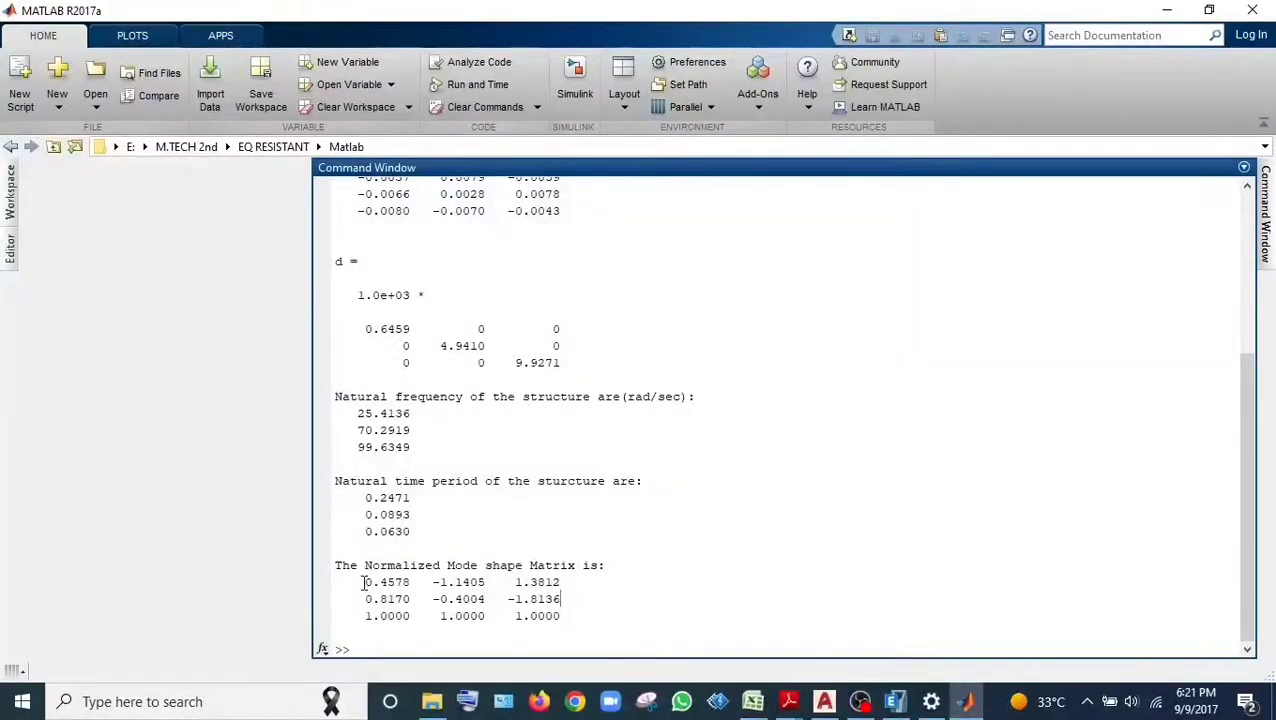
{"action": "left_click_drag", "start_coordinate": [364, 578], "coordinate": [565, 612]}
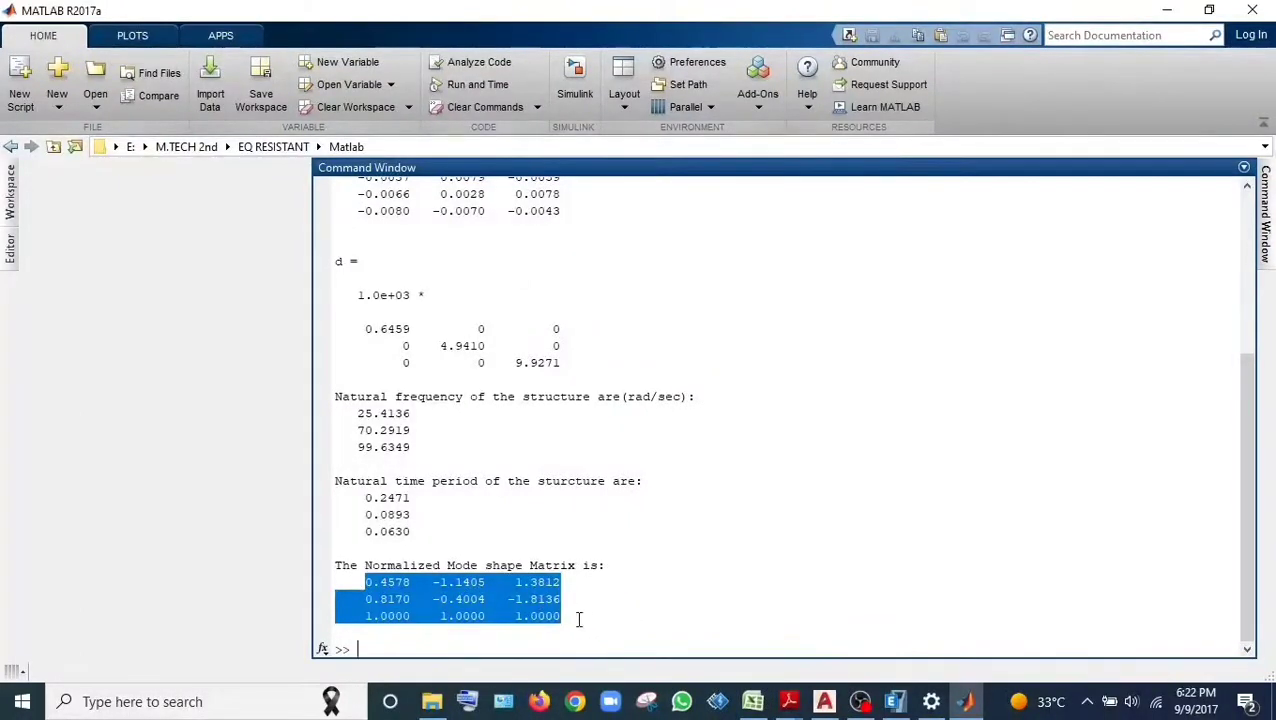
{"action": "left_click", "coordinate": [752, 703]}
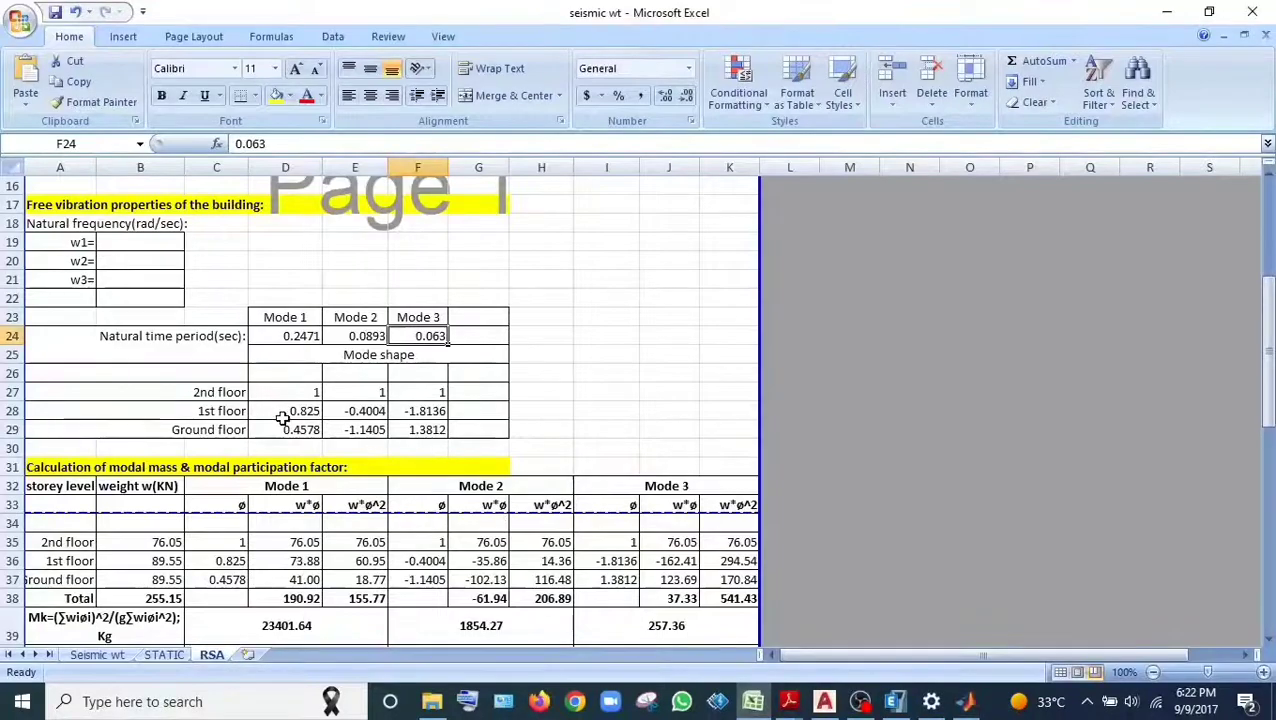
Inspect the Mode 1 mode shape coefficients and the ø, w*ø and w*ø^2 columns in the modal mass table
{"action": "scroll", "coordinate": [307, 397], "scroll_direction": "down", "scroll_amount": 2}
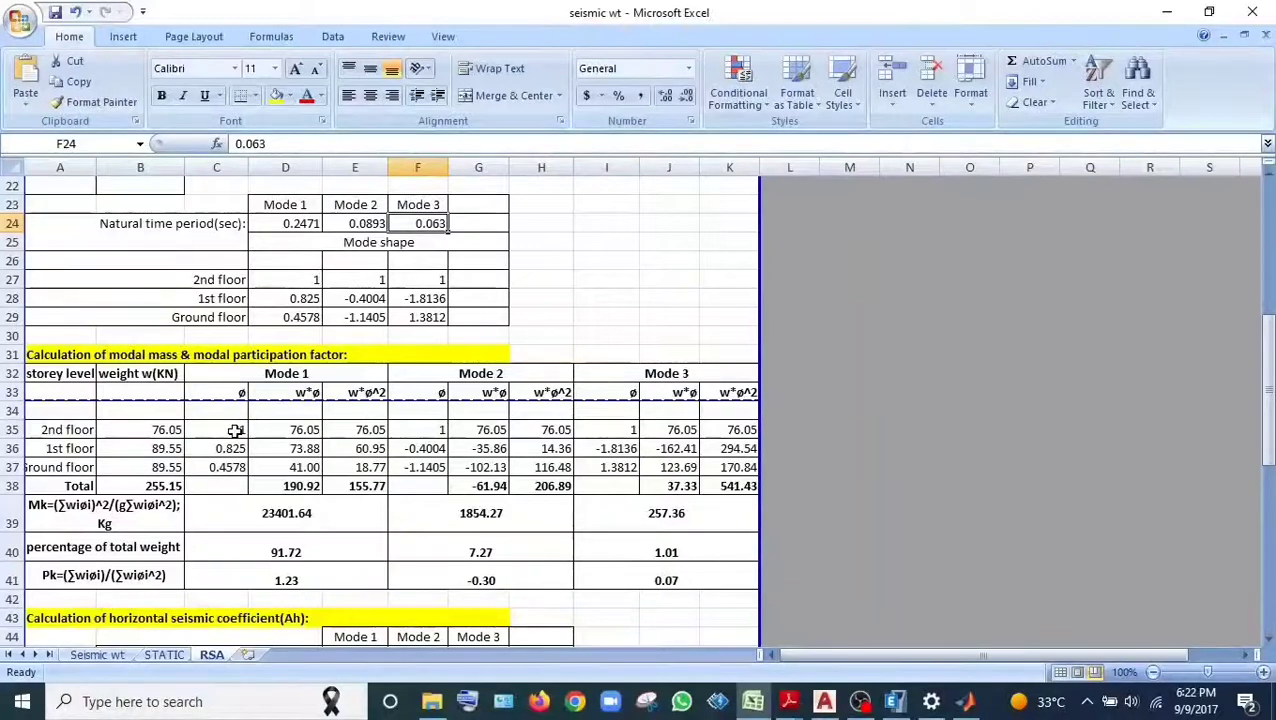
{"action": "left_click_drag", "start_coordinate": [235, 430], "coordinate": [228, 468]}
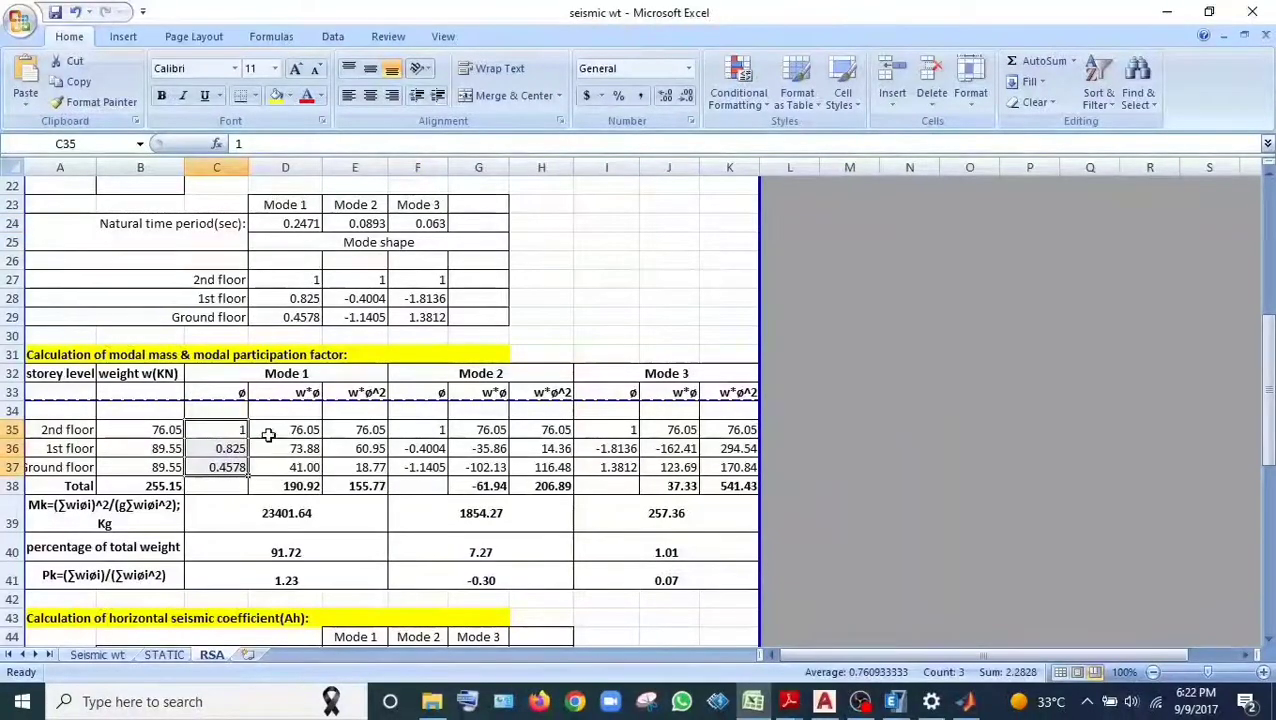
{"action": "left_click", "coordinate": [436, 392]}
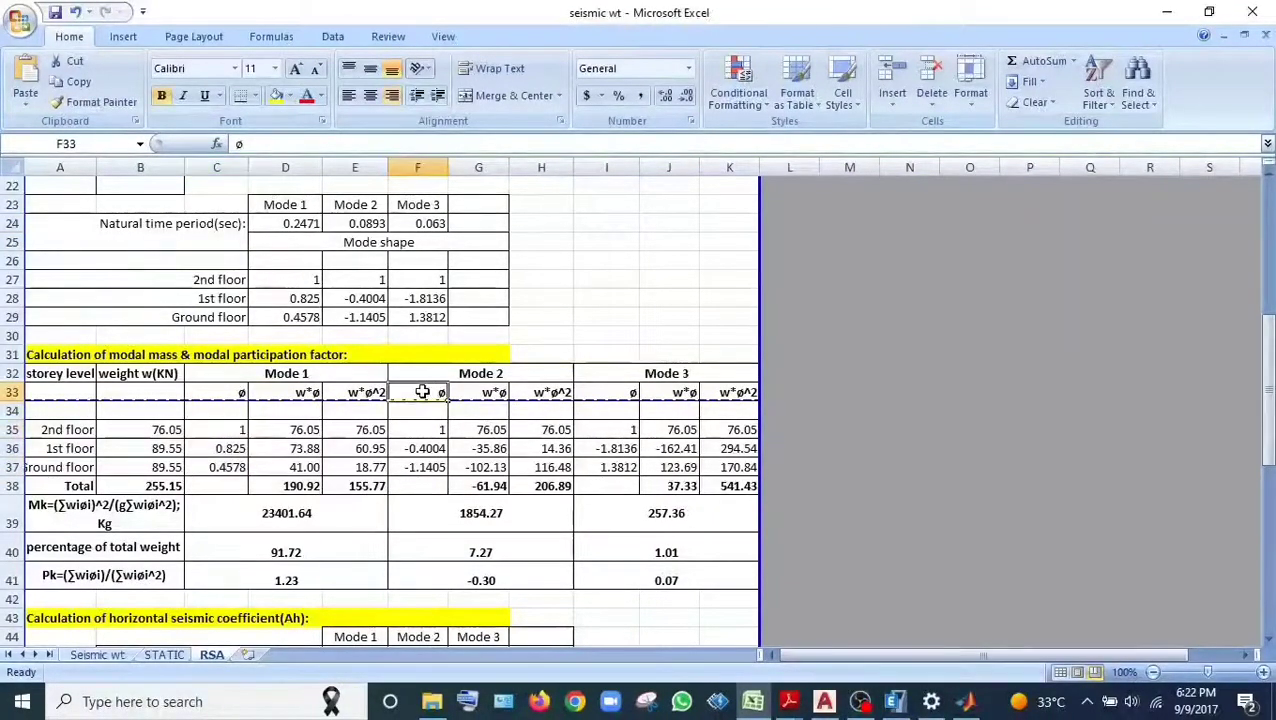
{"action": "key", "text": "ctrl+c"}
{"action": "left_click", "coordinate": [289, 393]}
{"action": "left_click", "coordinate": [354, 394]}
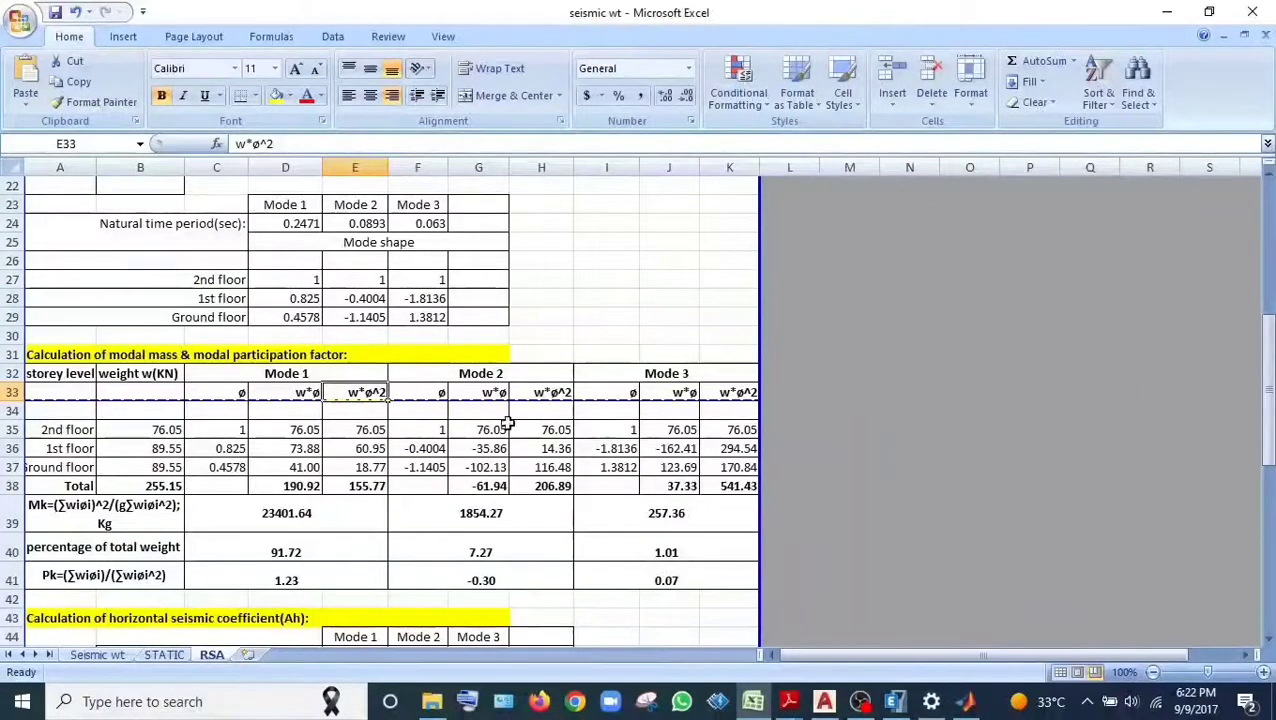
Review how the Mode 1 w*ø values come from the storey weights and ø, and check the w*ø and w*ø^2 totals
{"action": "left_click", "coordinate": [292, 432]}
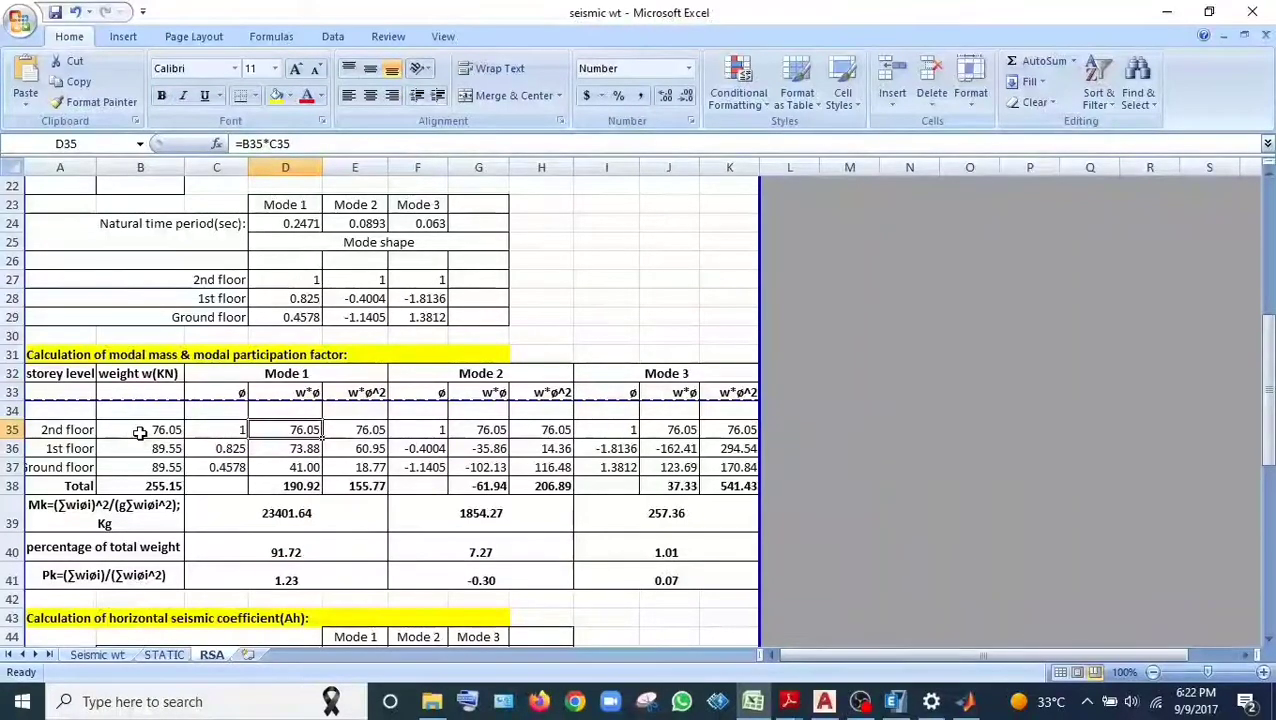
{"action": "left_click_drag", "start_coordinate": [140, 432], "coordinate": [155, 468]}
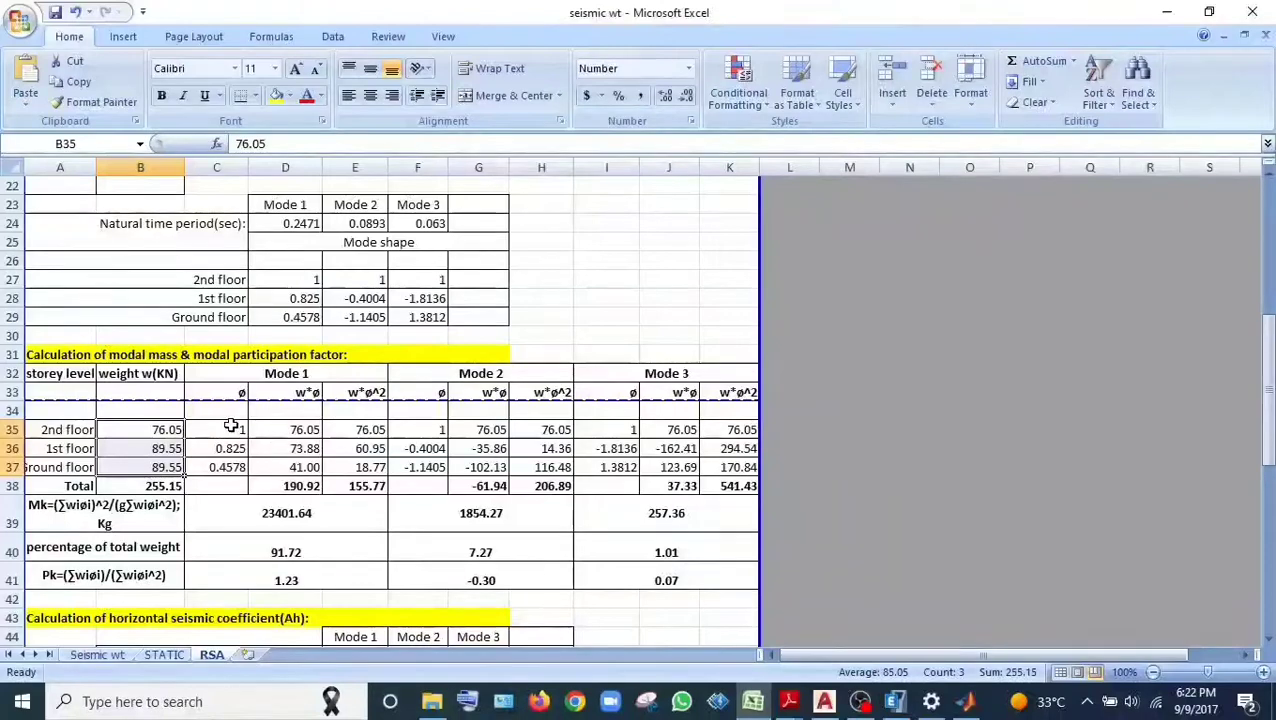
{"action": "left_click_drag", "start_coordinate": [226, 428], "coordinate": [228, 466]}
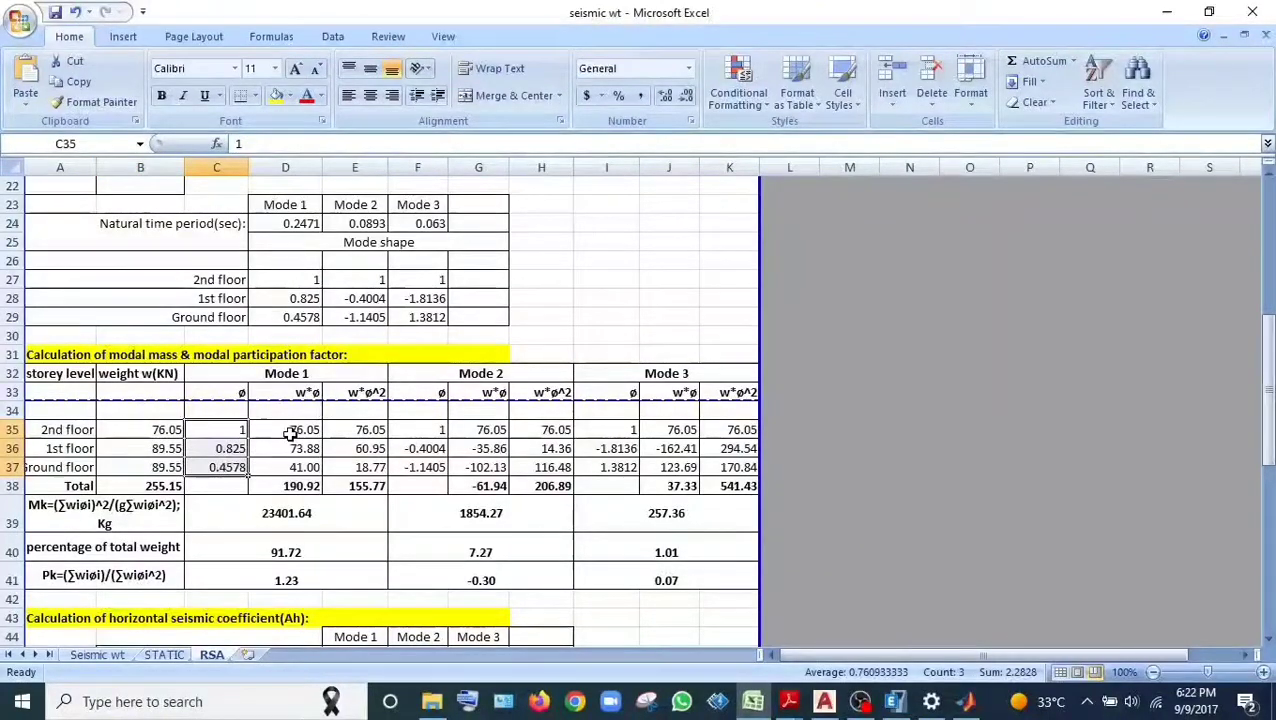
{"action": "left_click", "coordinate": [293, 486]}
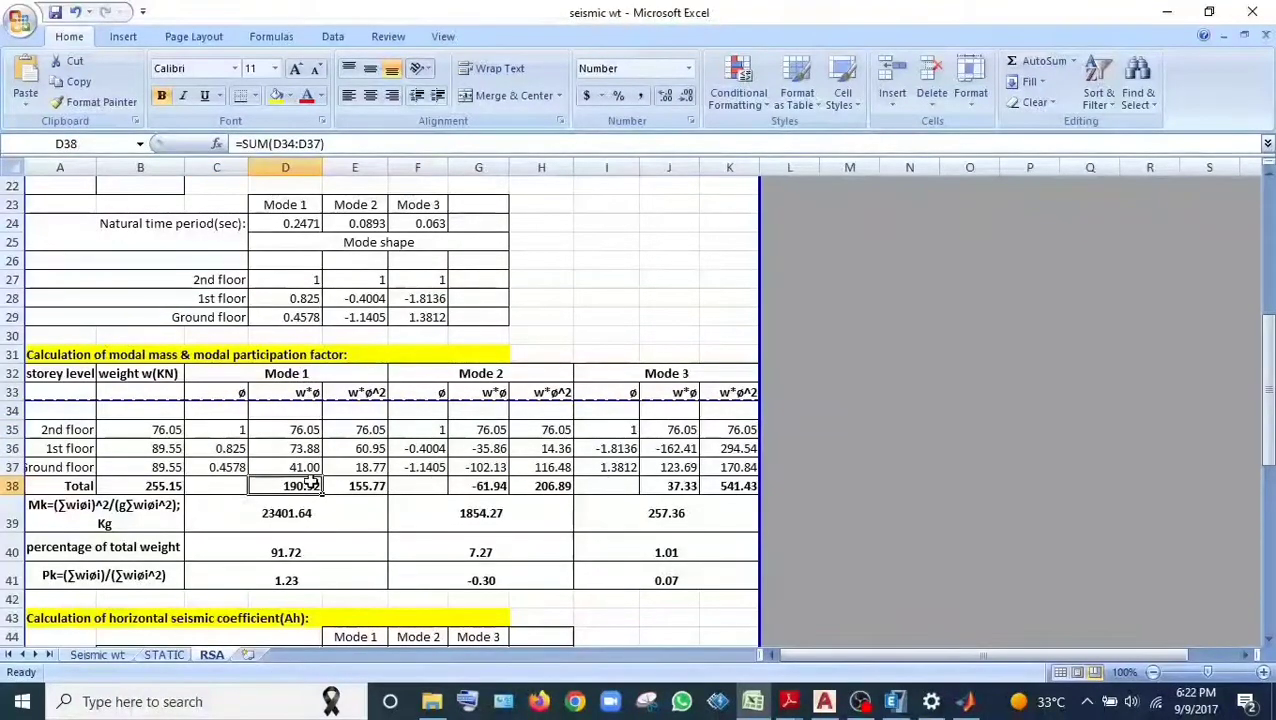
{"action": "scroll", "coordinate": [310, 480], "scroll_direction": "down", "scroll_amount": 2}
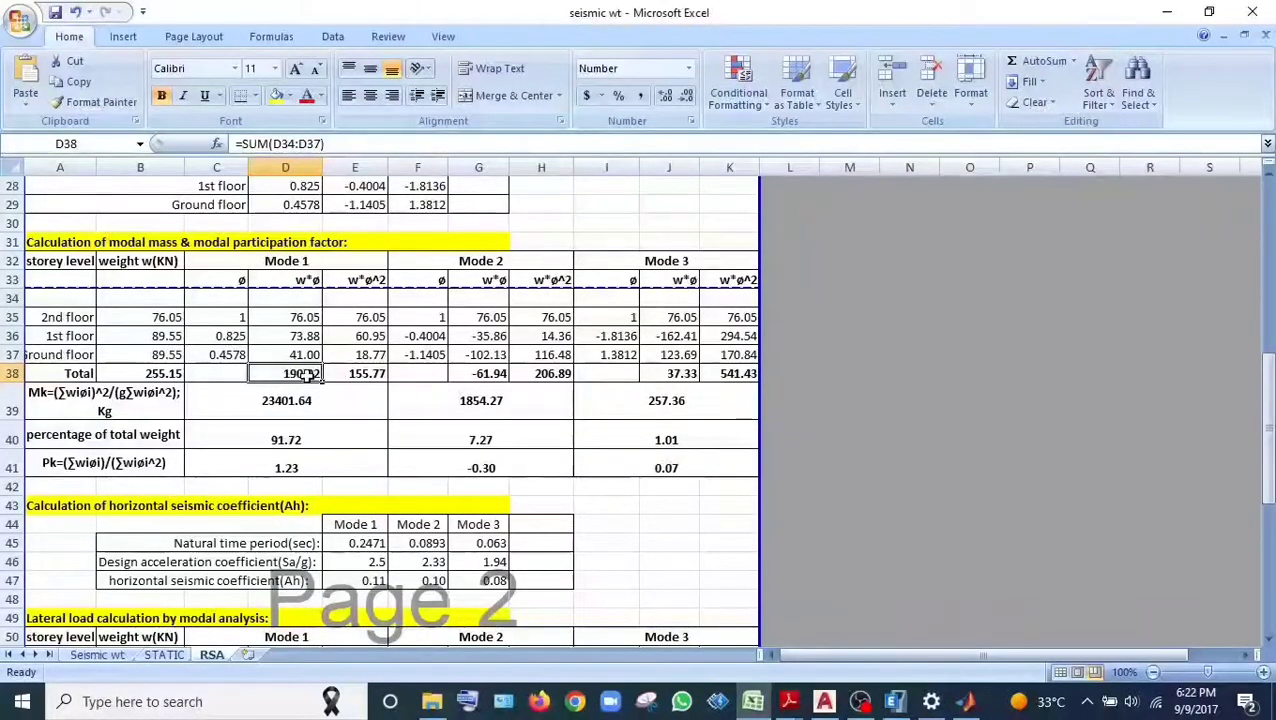
{"action": "left_click", "coordinate": [353, 375]}
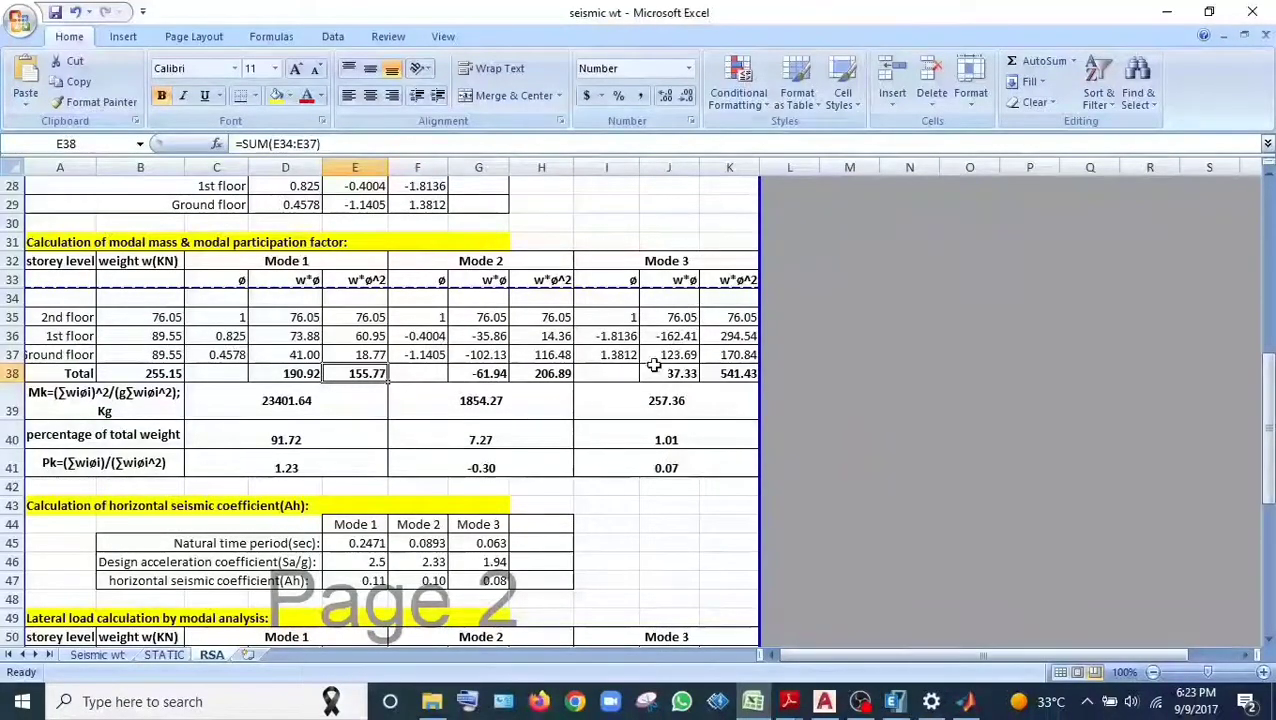
Check the modal mass label Mk in A39 against the modal mass expression in clause 7.7.5.4 of the IS 1893 PDF in Adobe Reader
{"action": "left_click", "coordinate": [140, 409]}
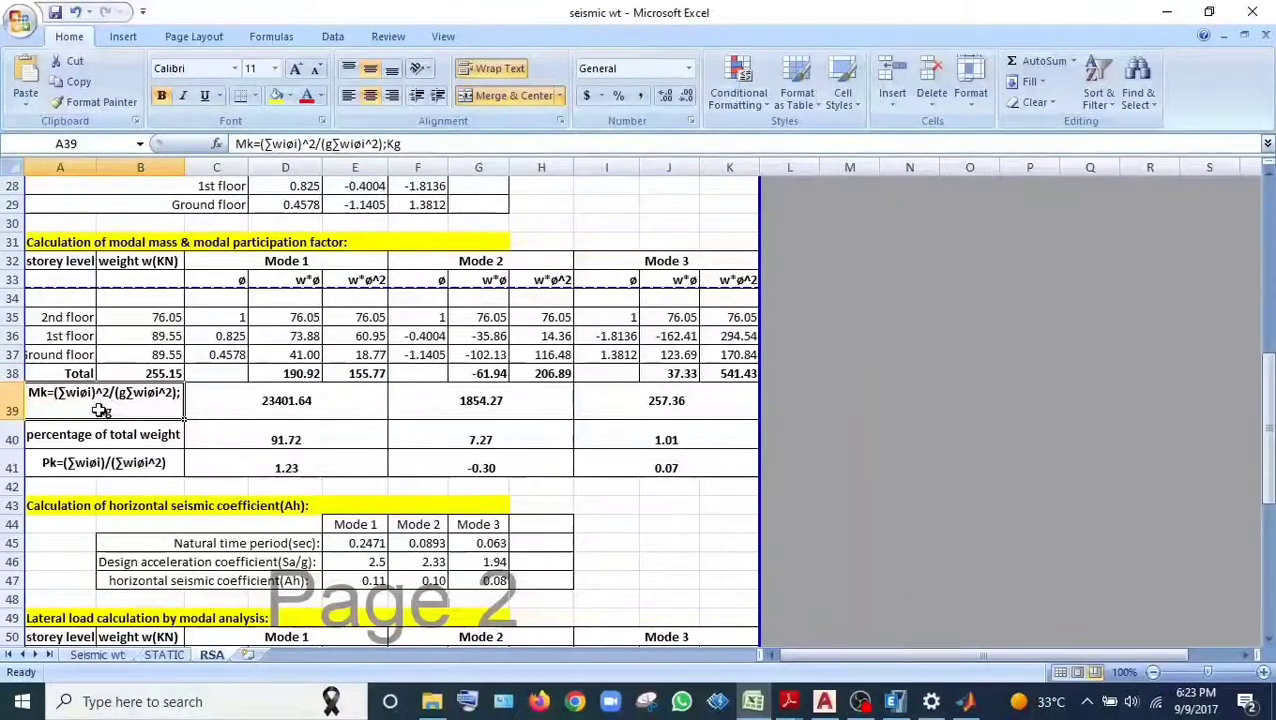
{"action": "mouse_move", "coordinate": [797, 707]}
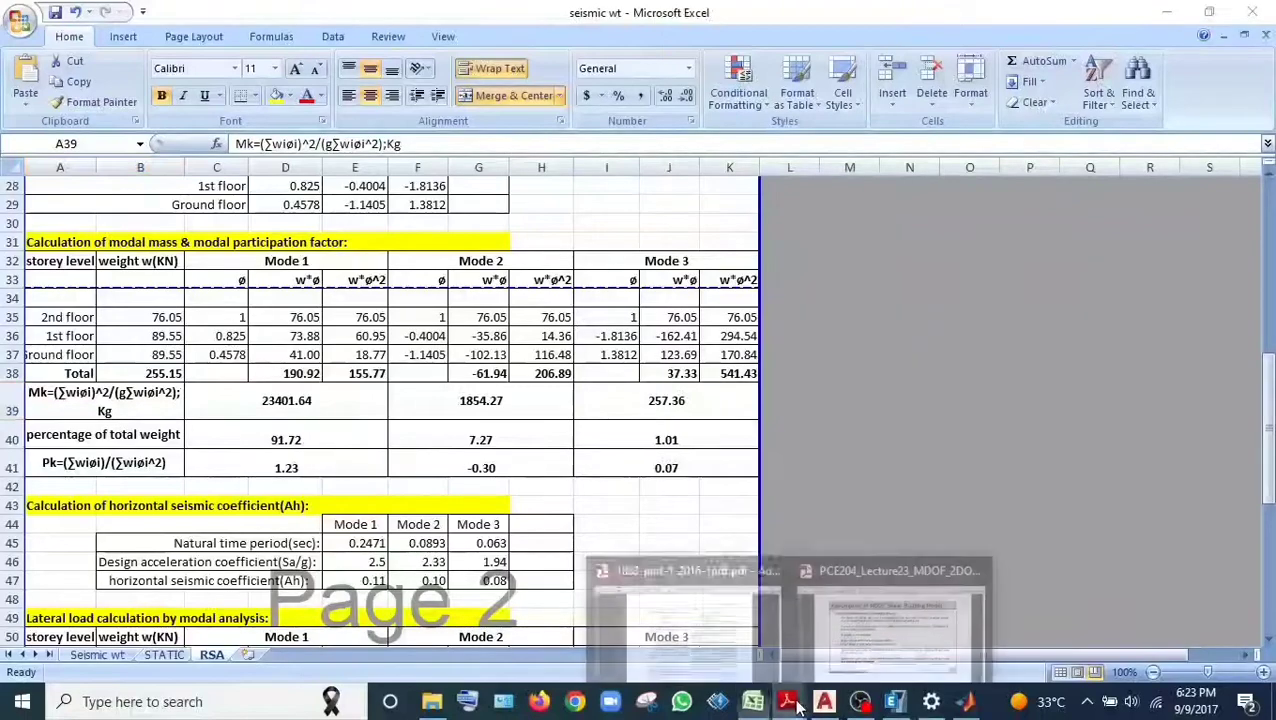
{"action": "left_click", "coordinate": [727, 622]}
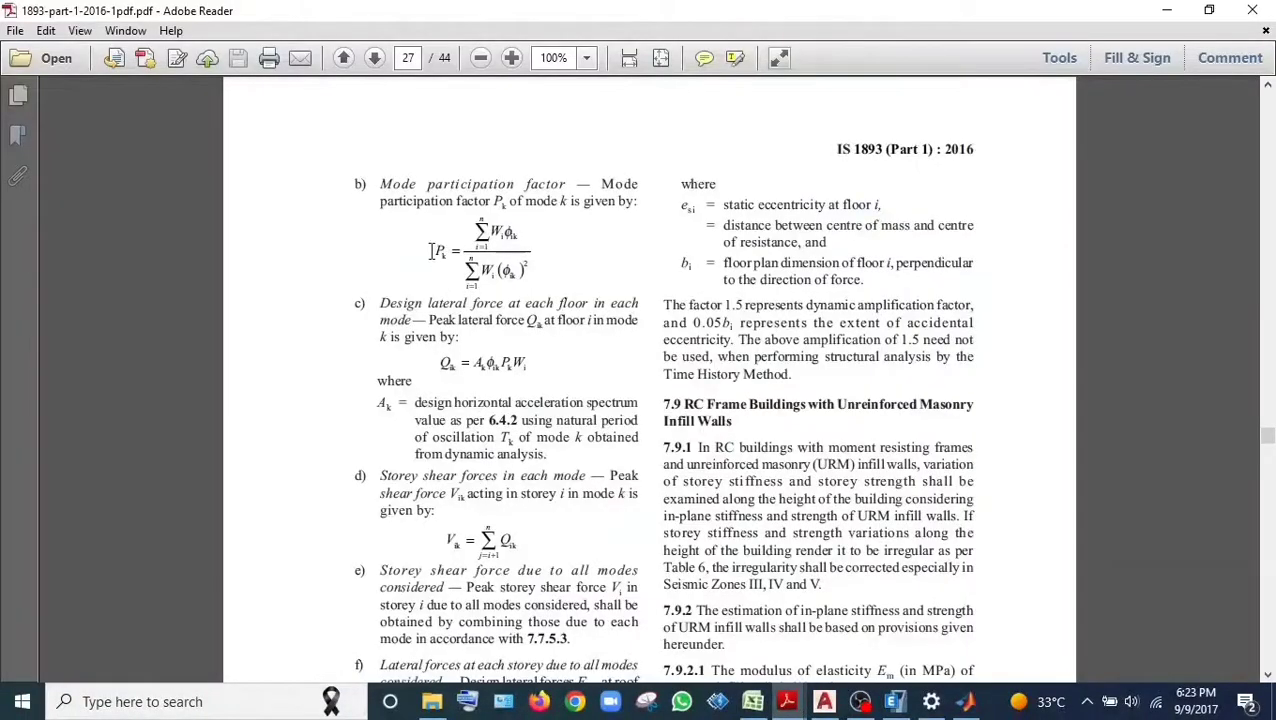
{"action": "scroll", "coordinate": [444, 240], "scroll_direction": "up", "scroll_amount": 15}
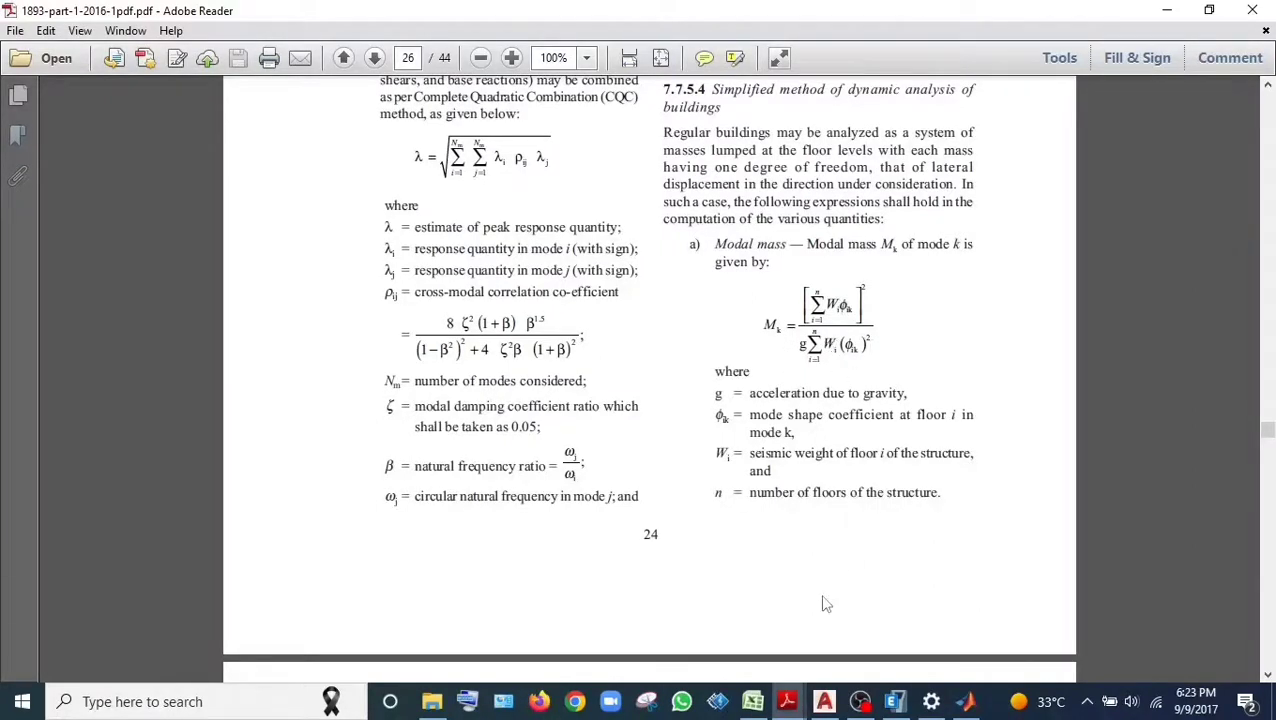
Return to Excel and examine the Mode 1 modal mass formula in C39, including its 1000 multiplier, without changing it
{"action": "left_click", "coordinate": [760, 706]}
{"action": "left_click", "coordinate": [241, 398]}
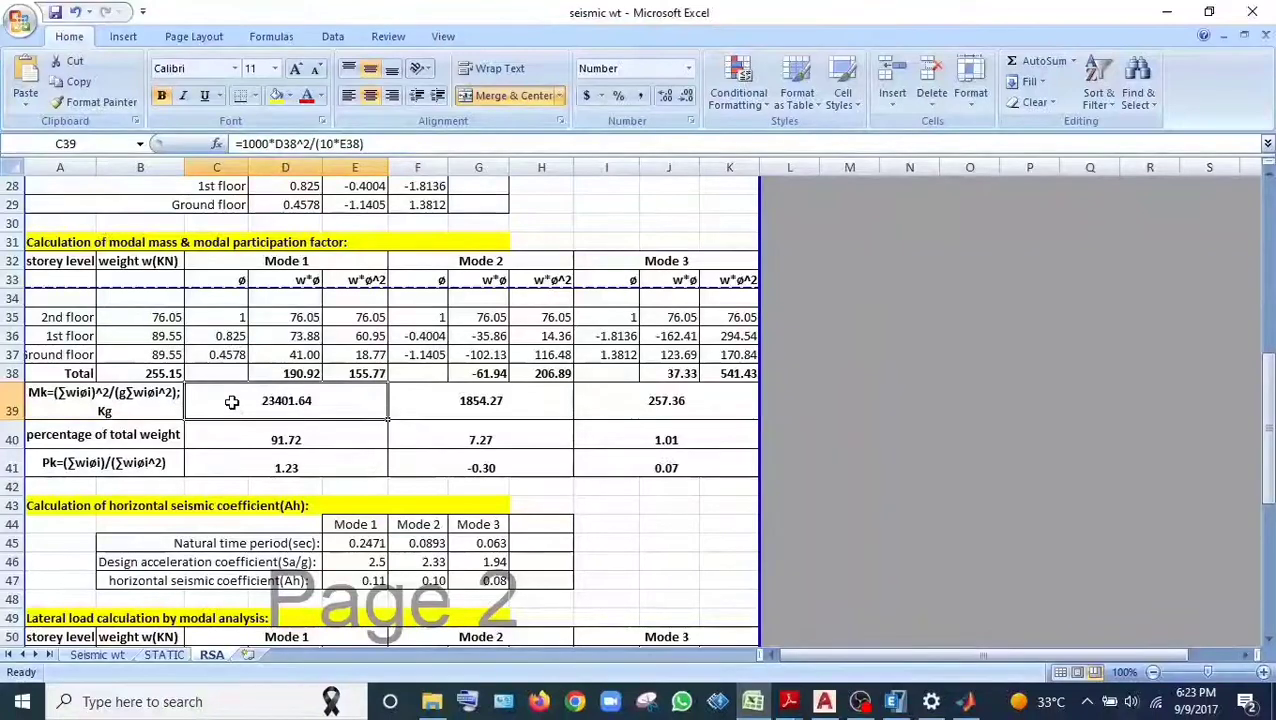
{"action": "double_click", "coordinate": [231, 402]}
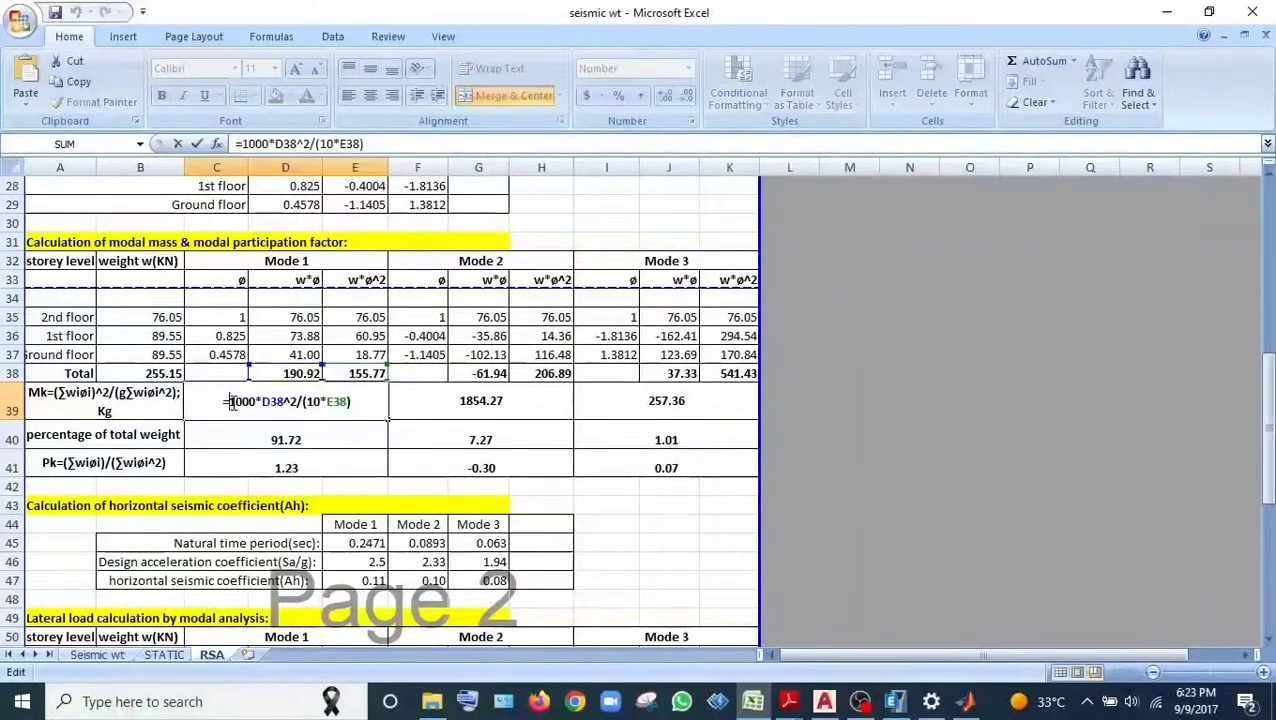
{"action": "left_click_drag", "start_coordinate": [257, 401], "coordinate": [231, 401]}
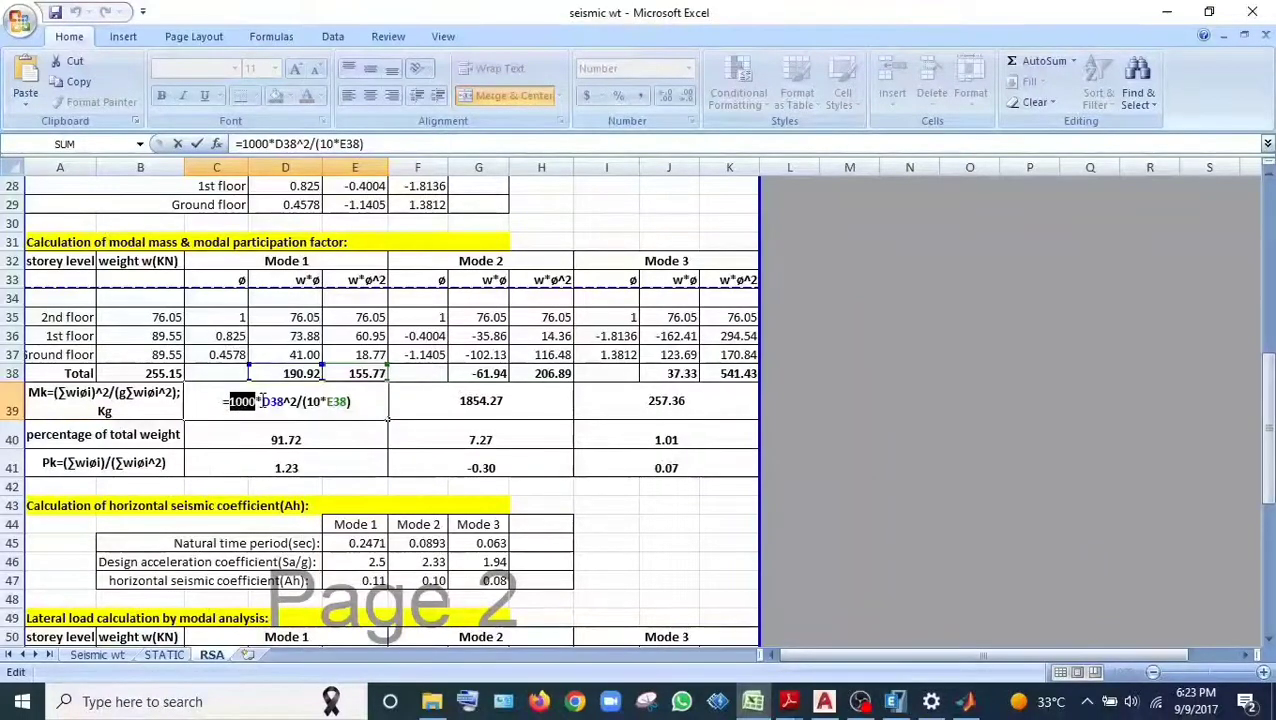
{"action": "left_click", "coordinate": [229, 401]}
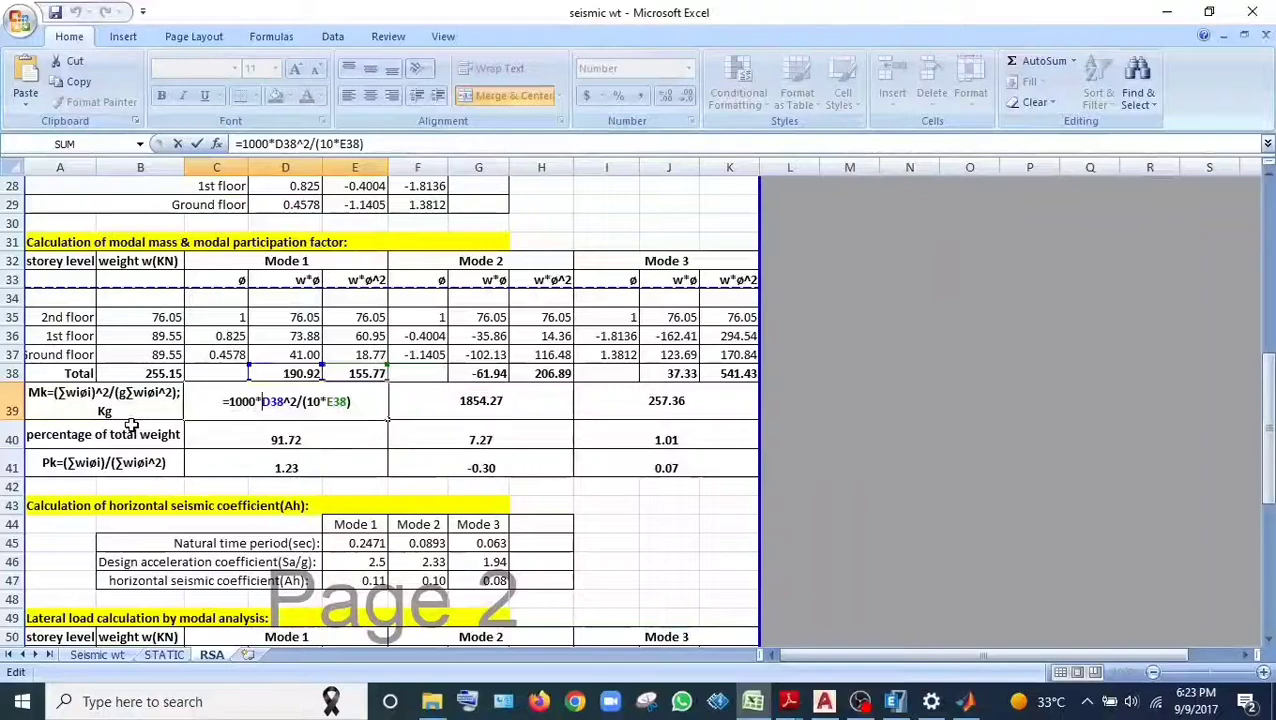
{"action": "key", "text": "Escape"}
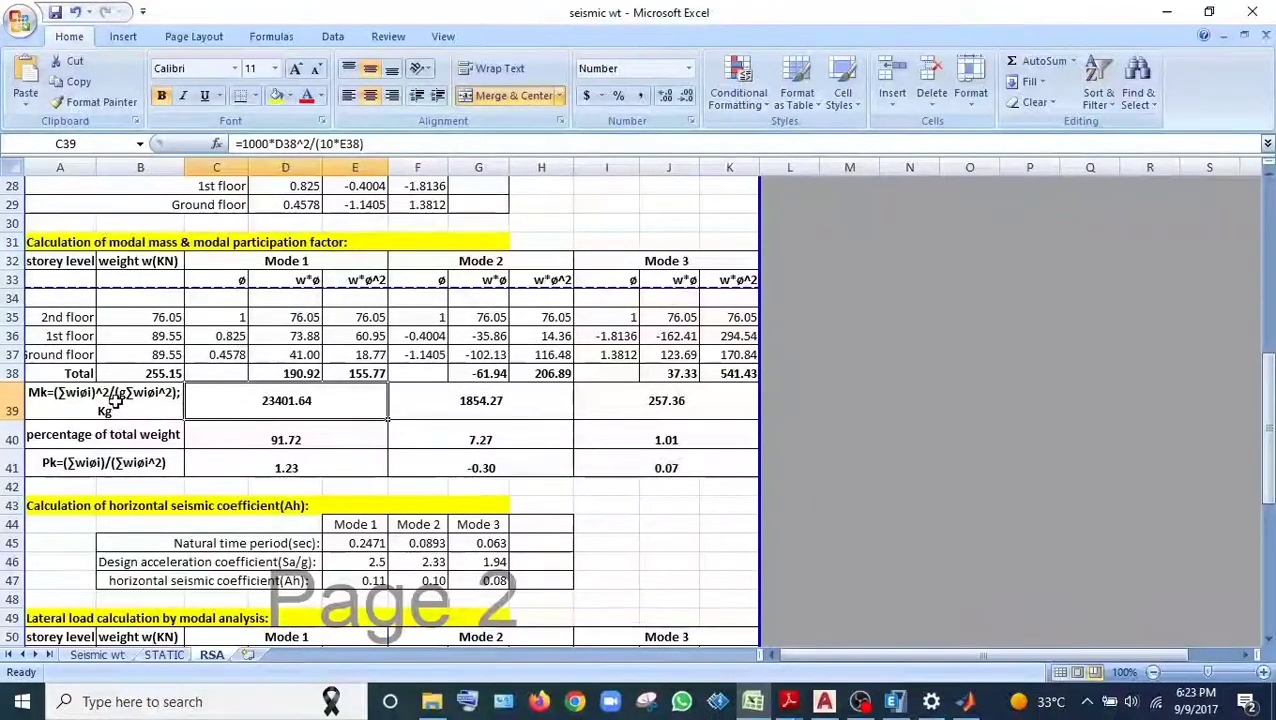
Examine the gravity term g in the Mk label in A39 and the matching denominator in the Mode 1 formula in C39
{"action": "double_click", "coordinate": [116, 398]}
{"action": "left_click_drag", "start_coordinate": [116, 393], "coordinate": [122, 400]}
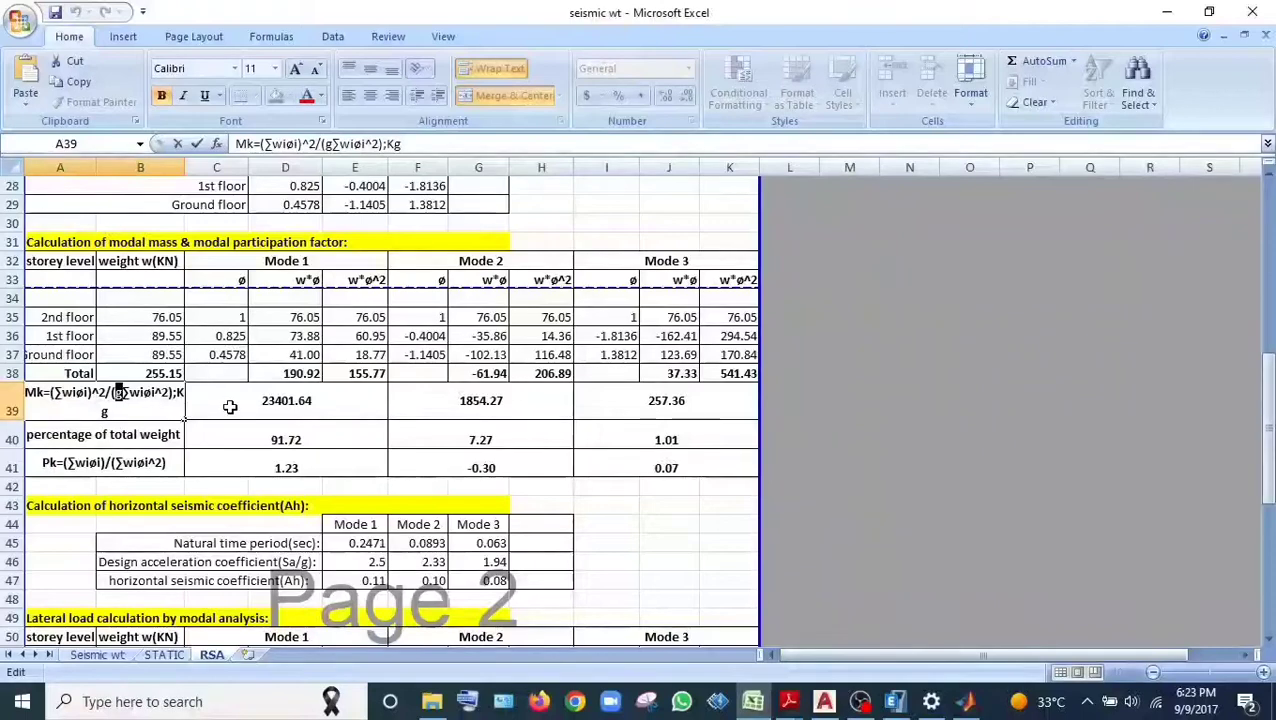
{"action": "key", "text": "Escape"}
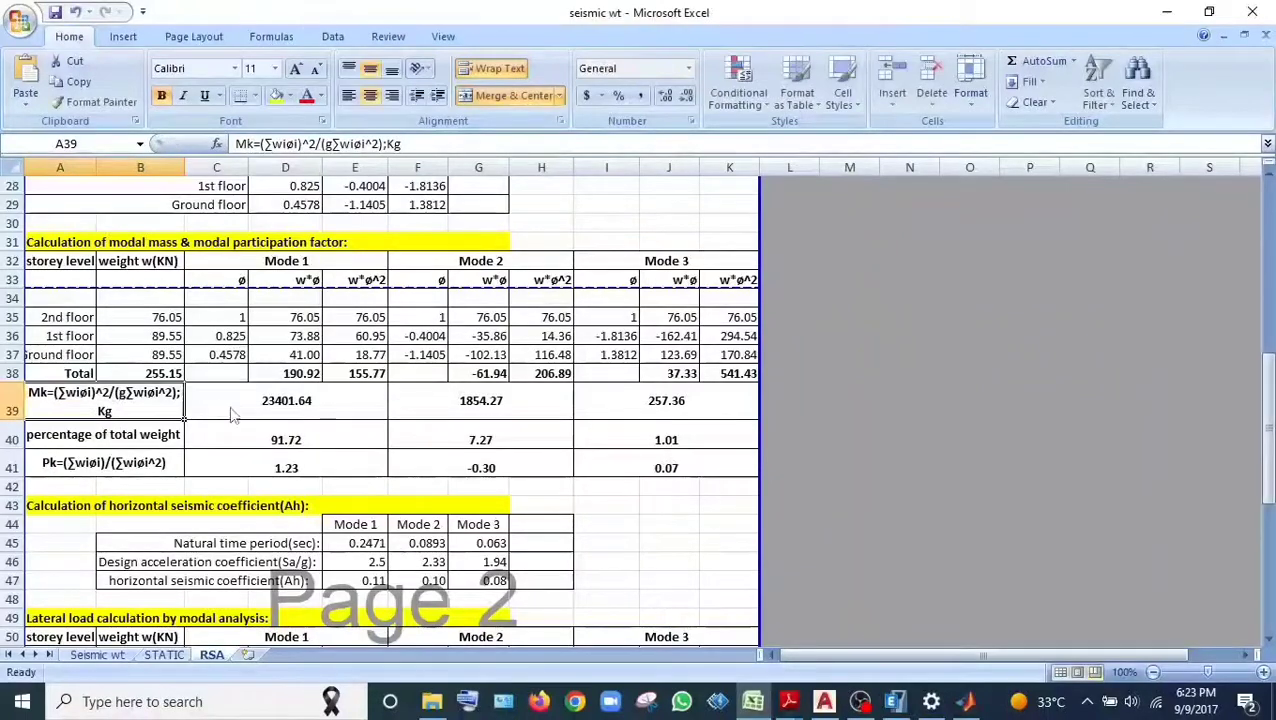
{"action": "double_click", "coordinate": [296, 398]}
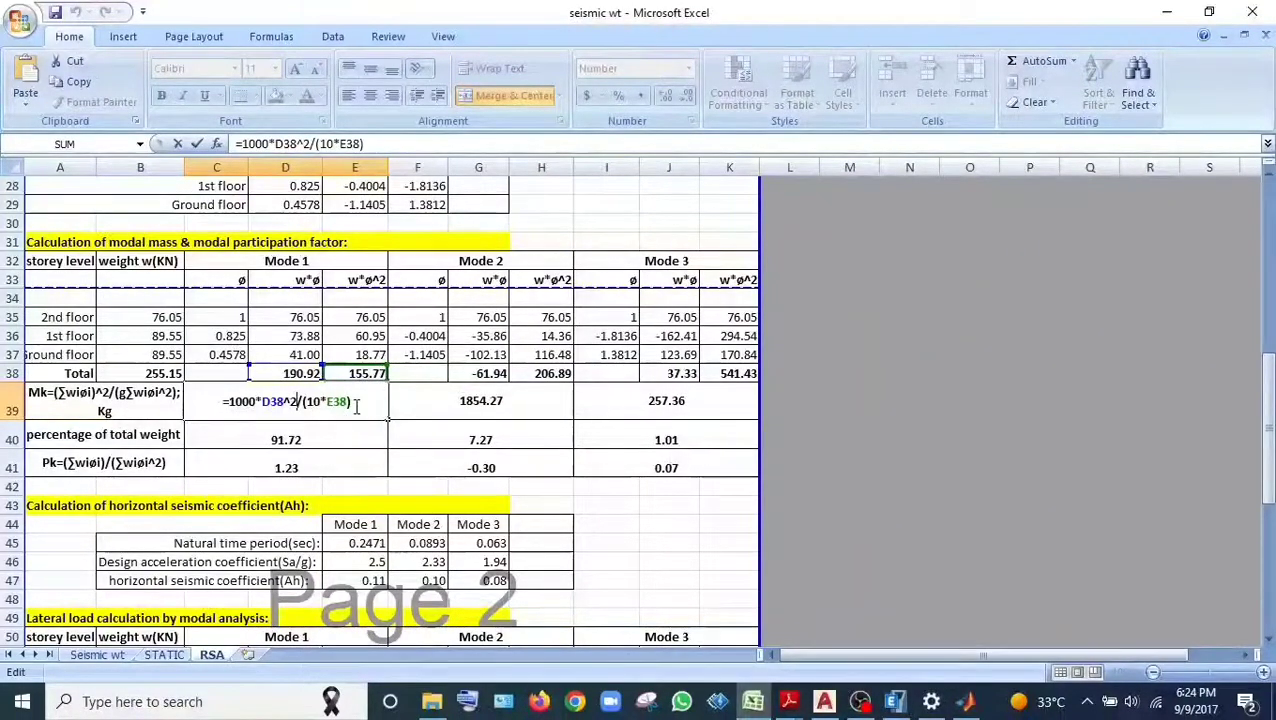
{"action": "key", "text": "ctrl+Return"}
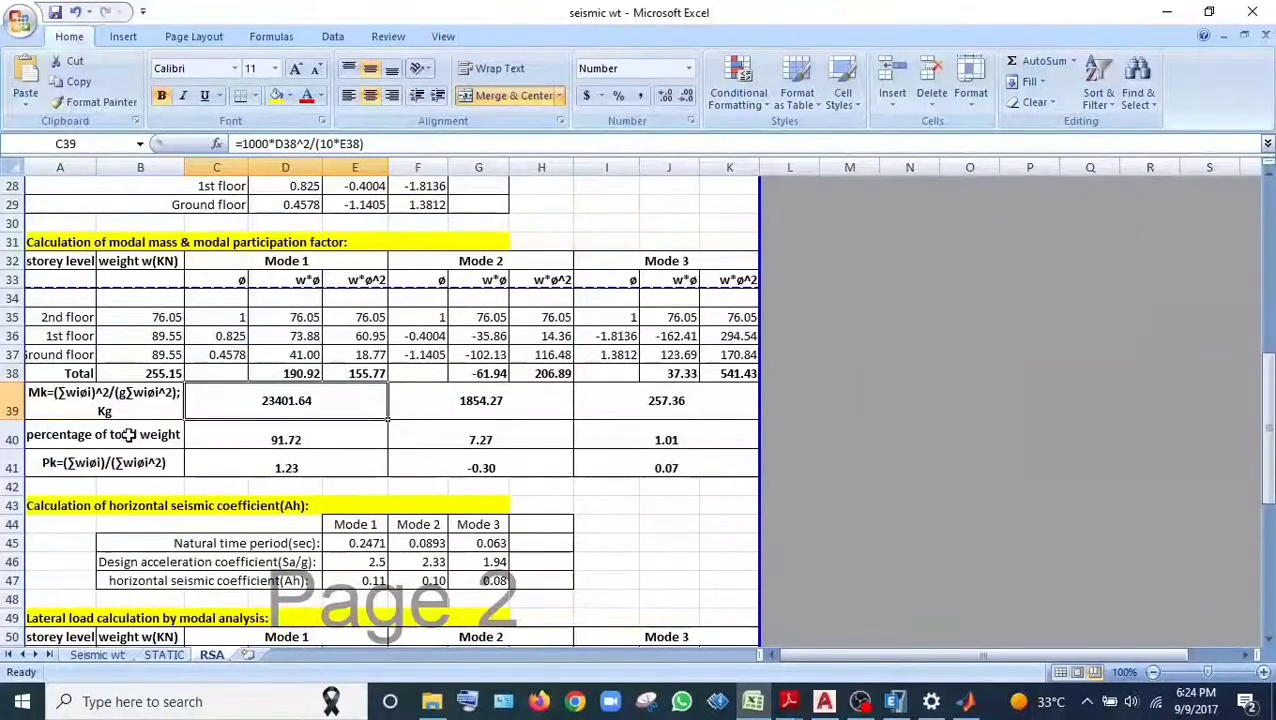
Inspect the Mode 1 percentage of total weight formula in C40 and leave it as is
{"action": "left_click", "coordinate": [217, 438]}
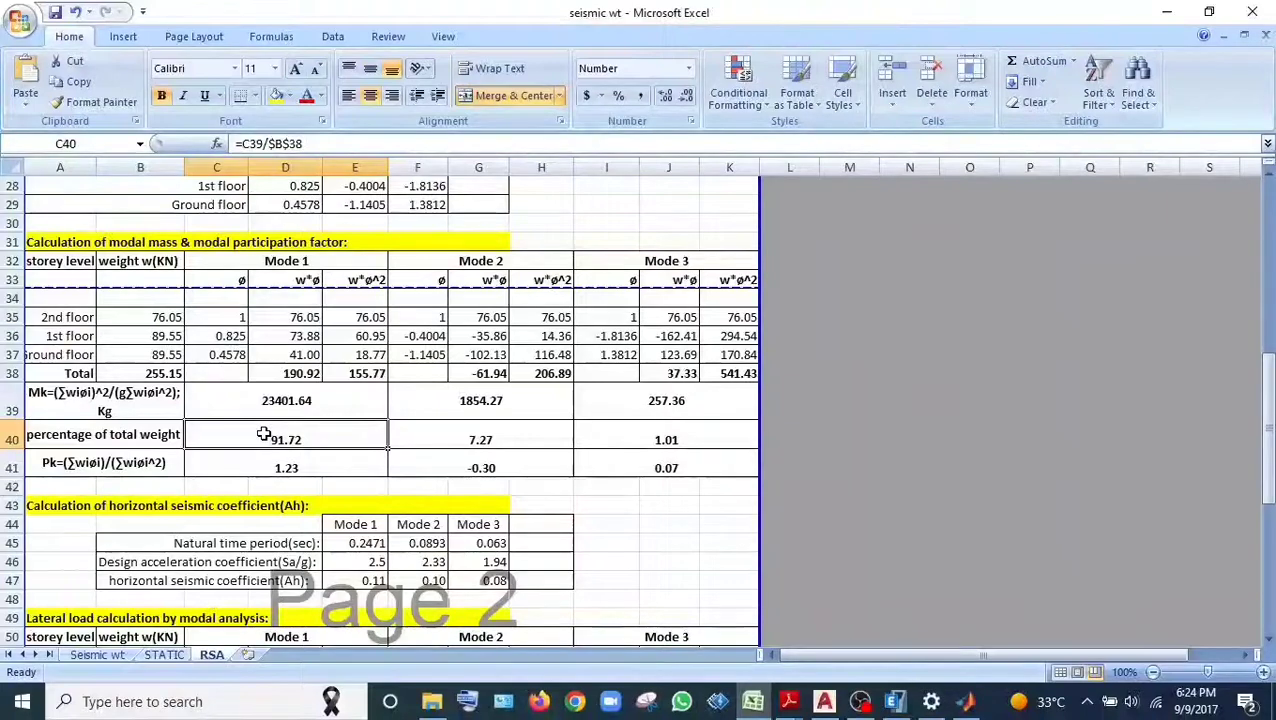
{"action": "double_click", "coordinate": [263, 433]}
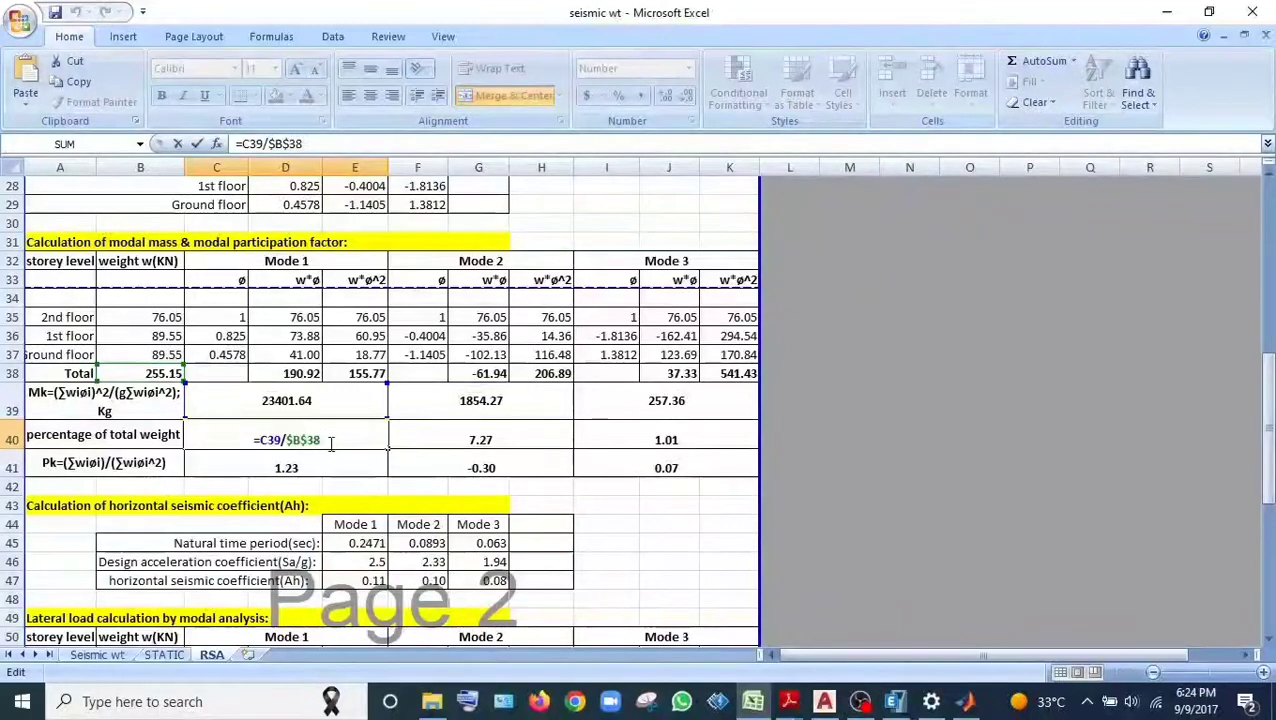
{"action": "key", "text": "Escape"}
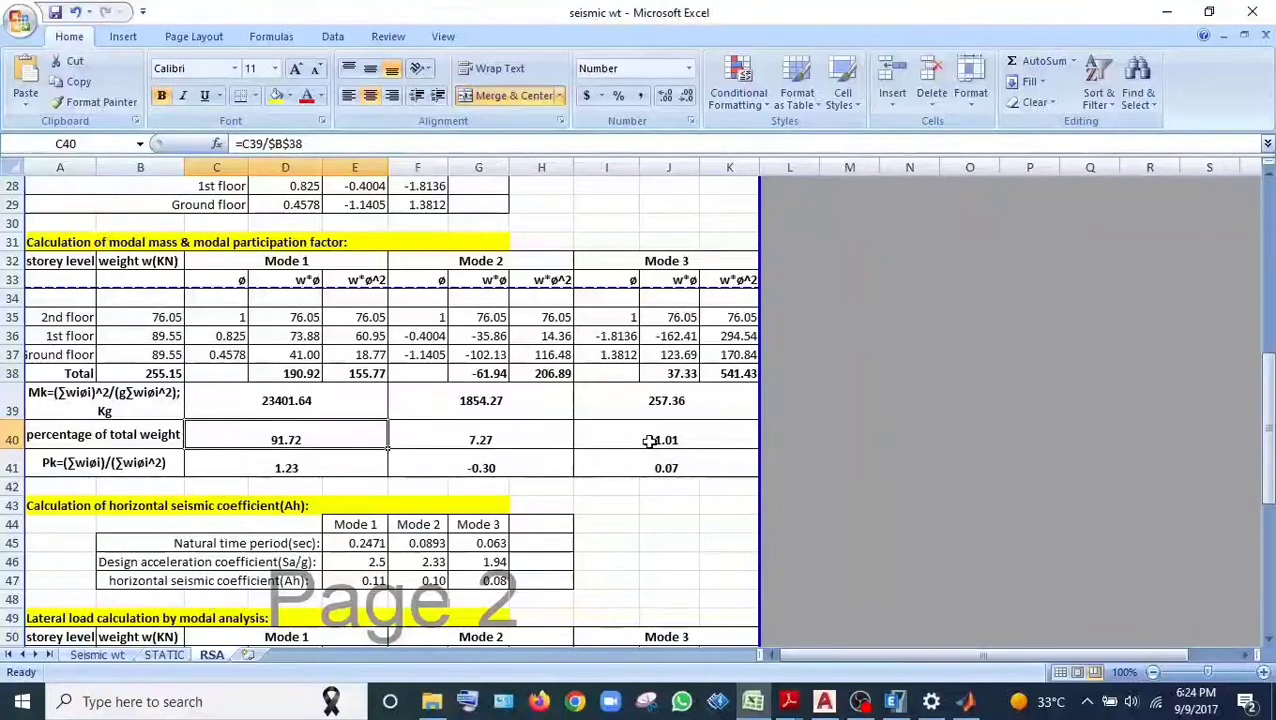
Check the Pk label in A41 against the mode participation factor expression in the IS 1893 PDF in Adobe Reader
{"action": "left_click", "coordinate": [112, 465]}
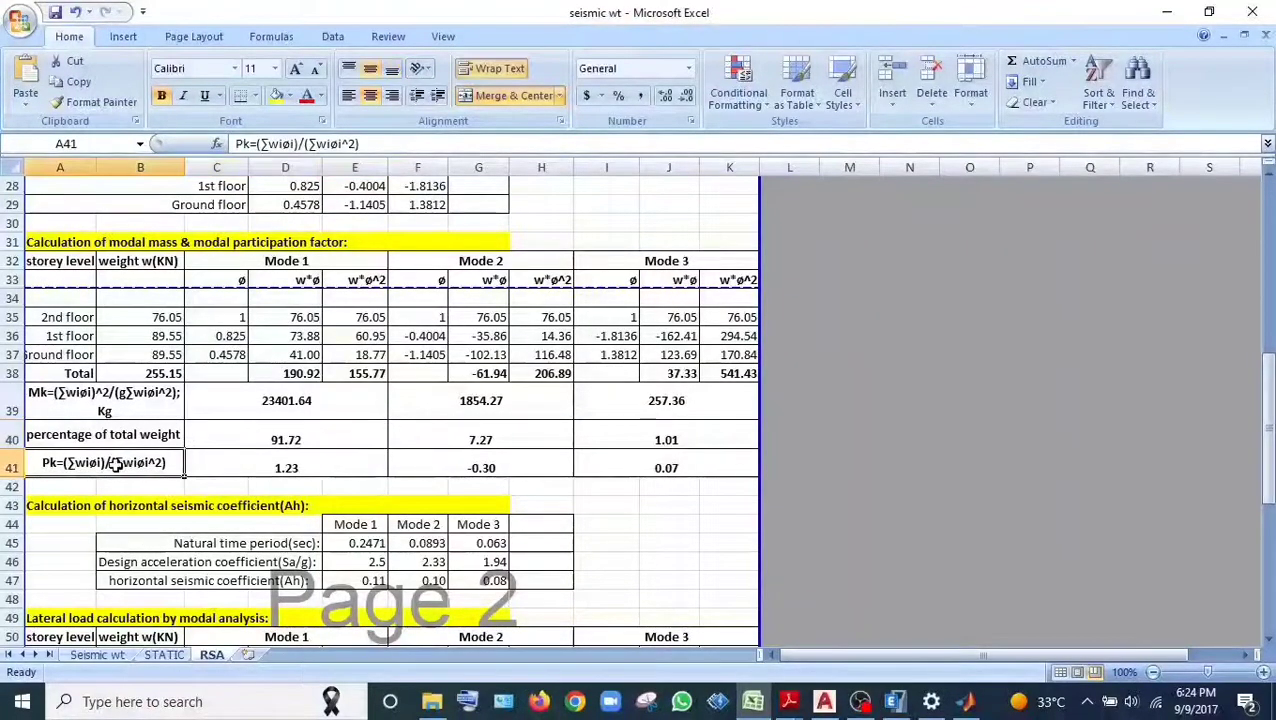
{"action": "left_click", "coordinate": [788, 701]}
{"action": "left_click", "coordinate": [690, 622]}
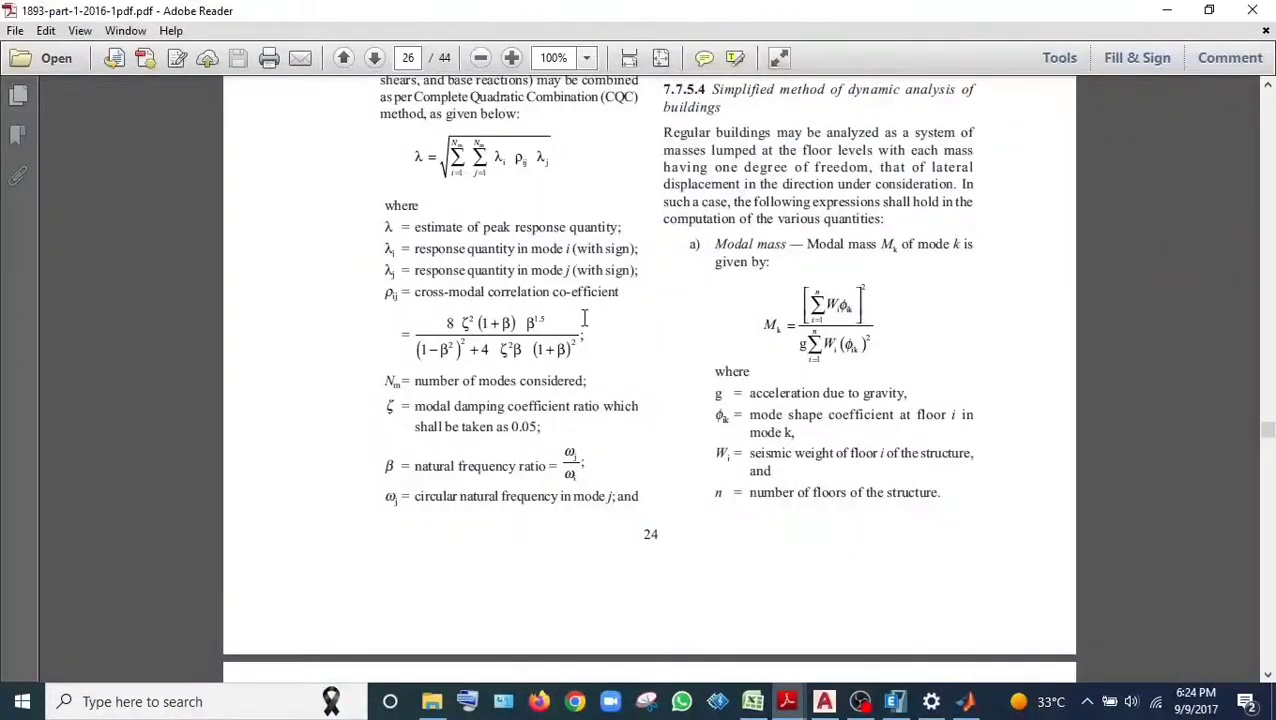
{"action": "scroll", "coordinate": [584, 318], "scroll_direction": "down", "scroll_amount": 10}
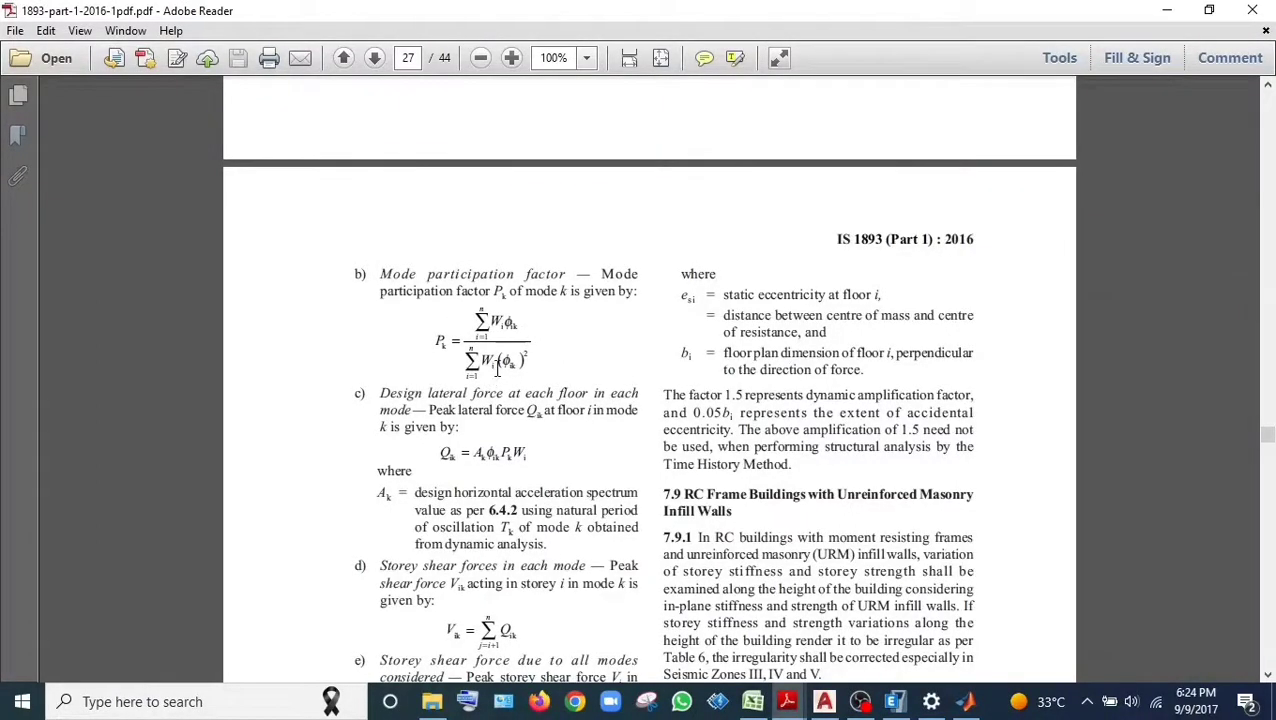
Return to Excel and examine the participation factor formulas for Modes 1, 2 and 3 in row 41
{"action": "left_click", "coordinate": [753, 701]}
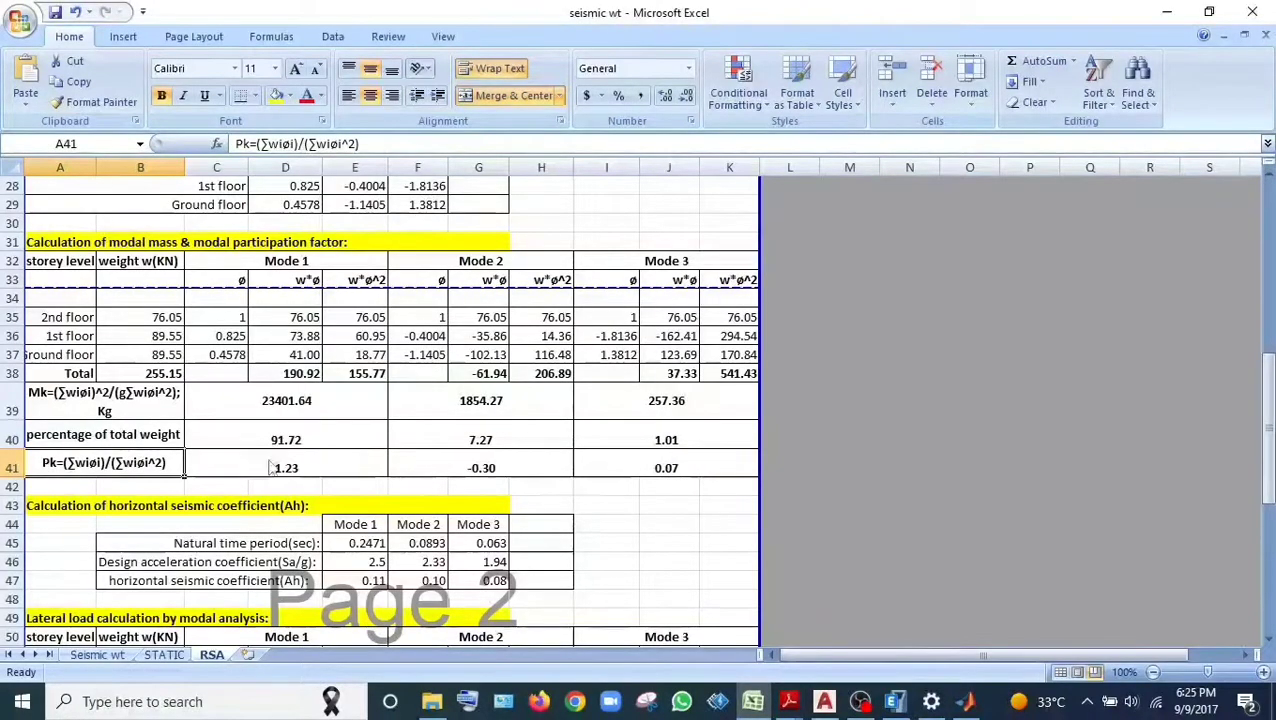
{"action": "double_click", "coordinate": [287, 468]}
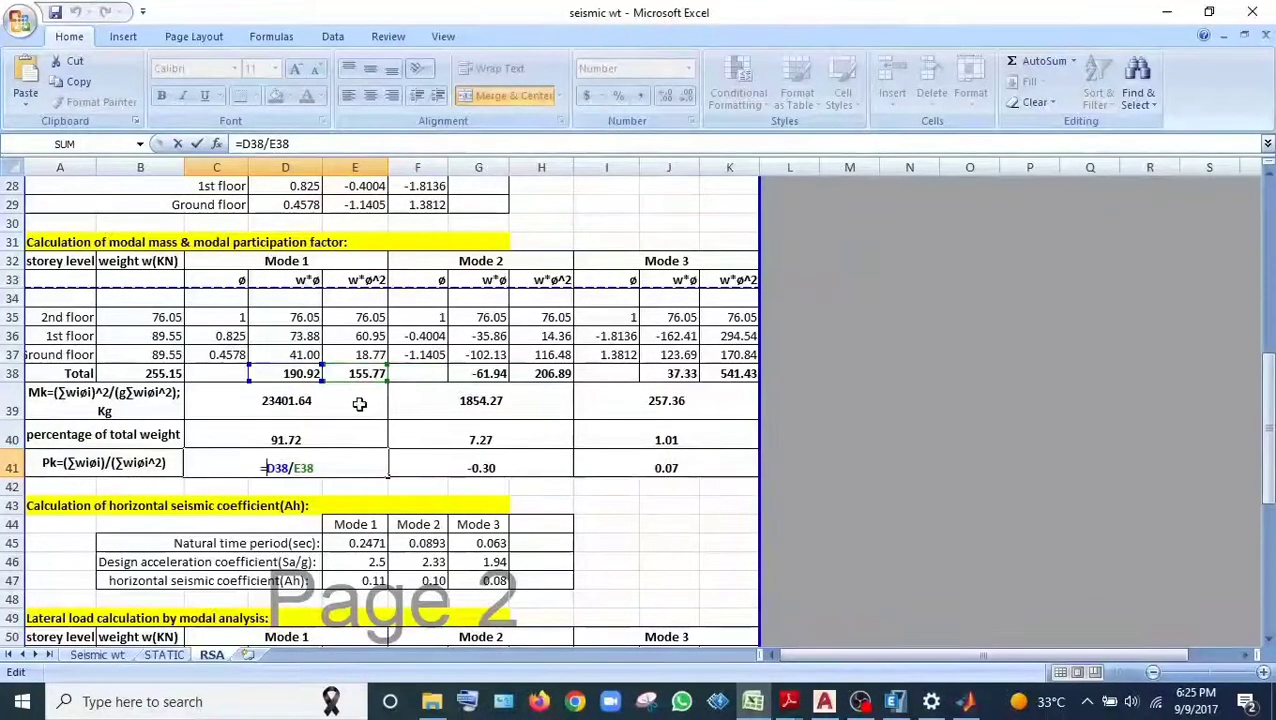
{"action": "key", "text": "ctrl+Return"}
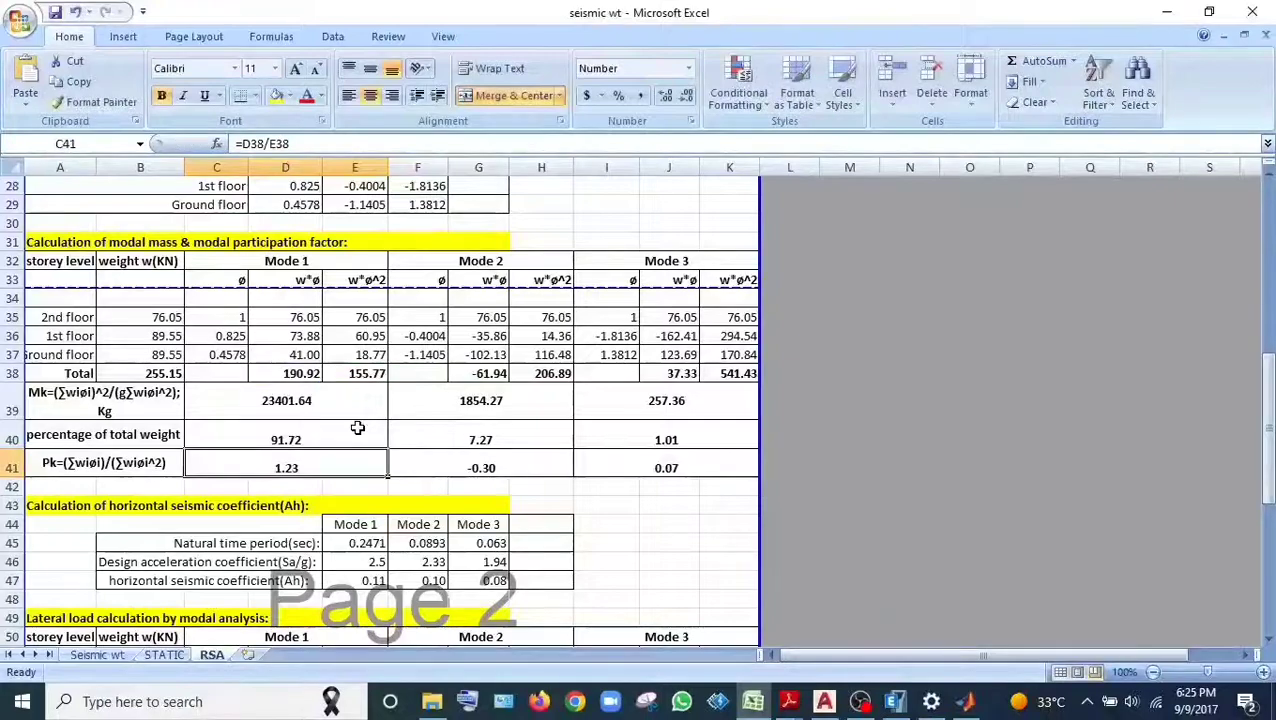
{"action": "left_click", "coordinate": [474, 460]}
{"action": "left_click", "coordinate": [629, 468]}
For the Mode 1 Sa/g in E46, look up the response spectrum method expressions in clause 6.4.2 of the IS 1893 PDF in Adobe Reader
{"action": "scroll", "coordinate": [486, 476], "scroll_direction": "down", "scroll_amount": 1}
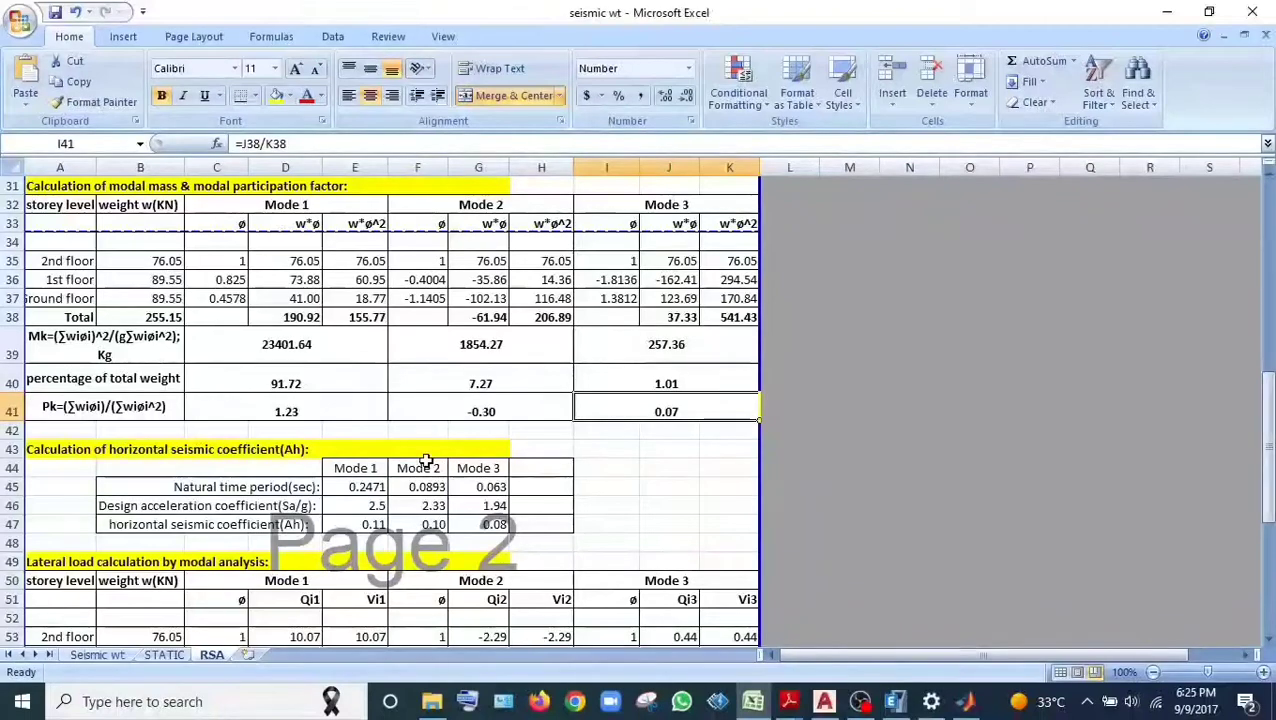
{"action": "scroll", "coordinate": [444, 484], "scroll_direction": "down", "scroll_amount": 1}
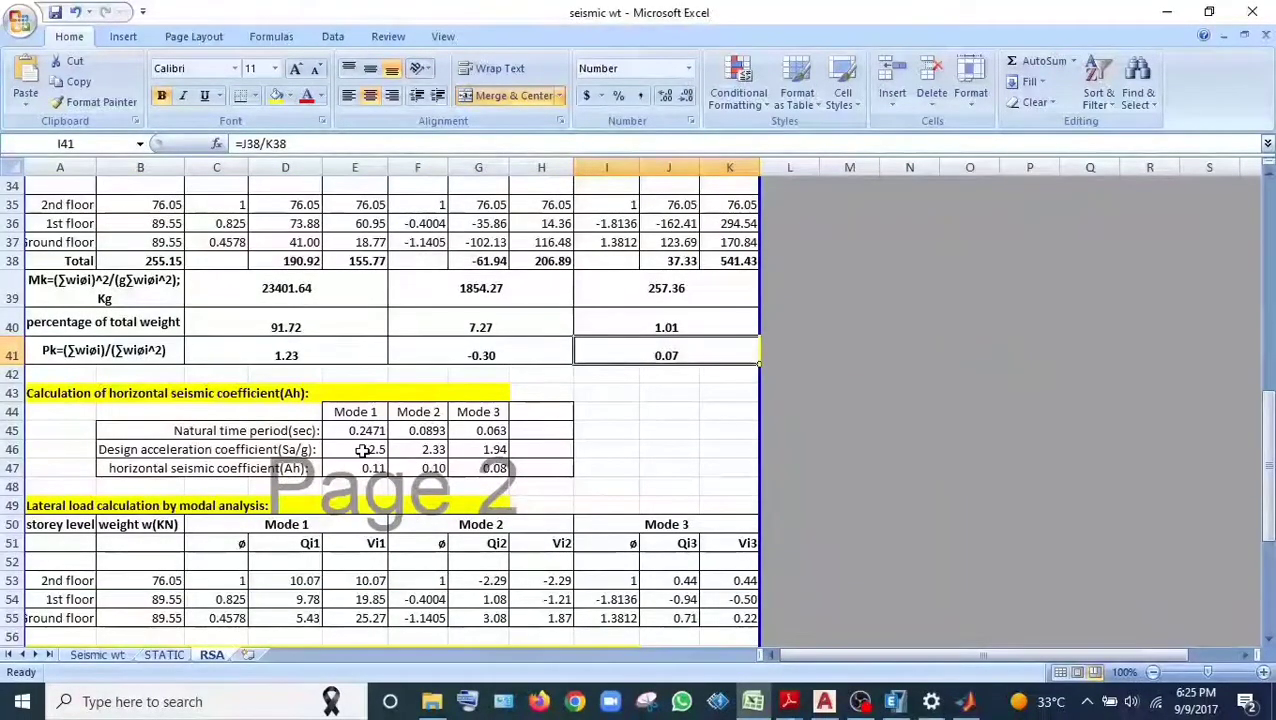
{"action": "left_click", "coordinate": [364, 451]}
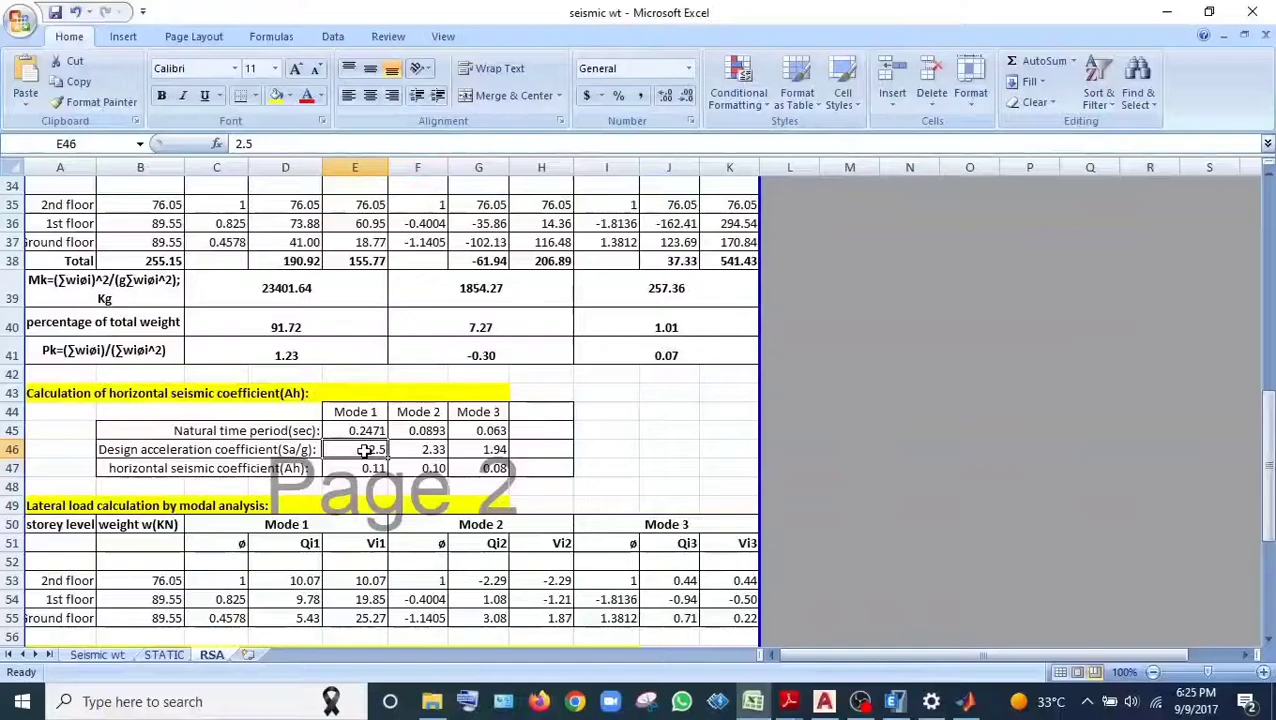
{"action": "mouse_move", "coordinate": [788, 701]}
{"action": "left_click", "coordinate": [697, 630]}
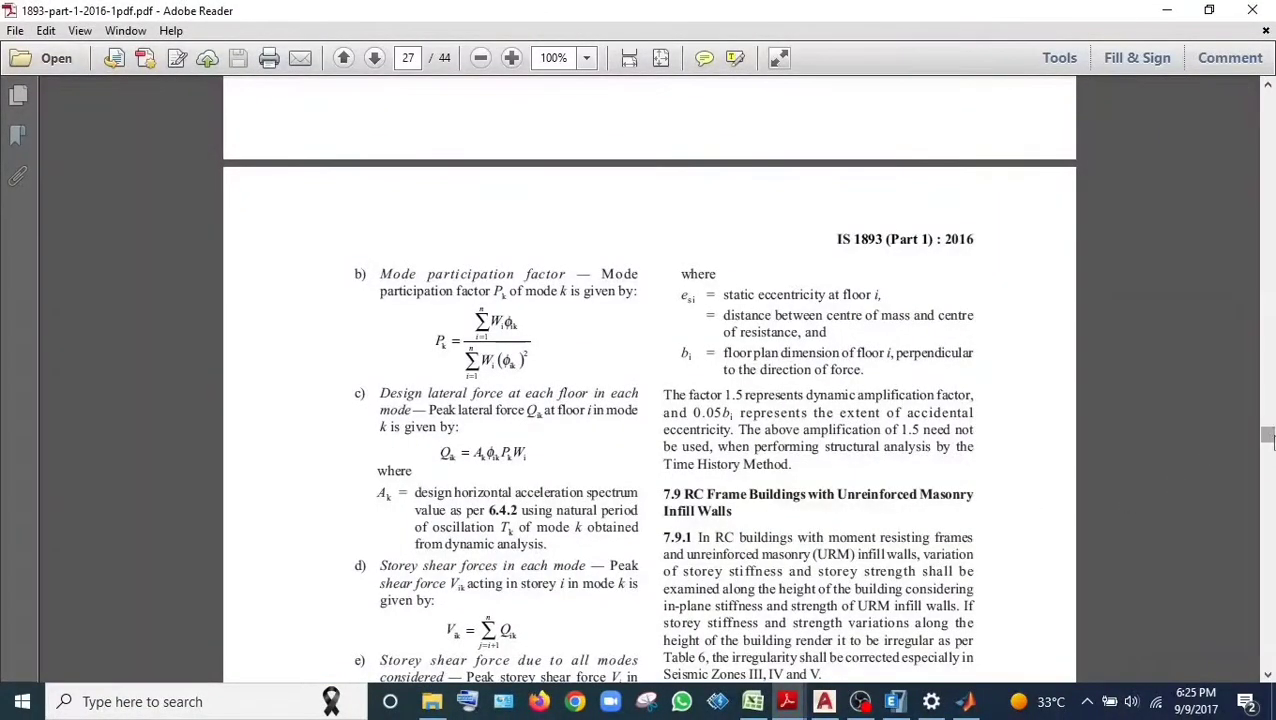
{"action": "left_click_drag", "start_coordinate": [1268, 436], "coordinate": [1266, 243]}
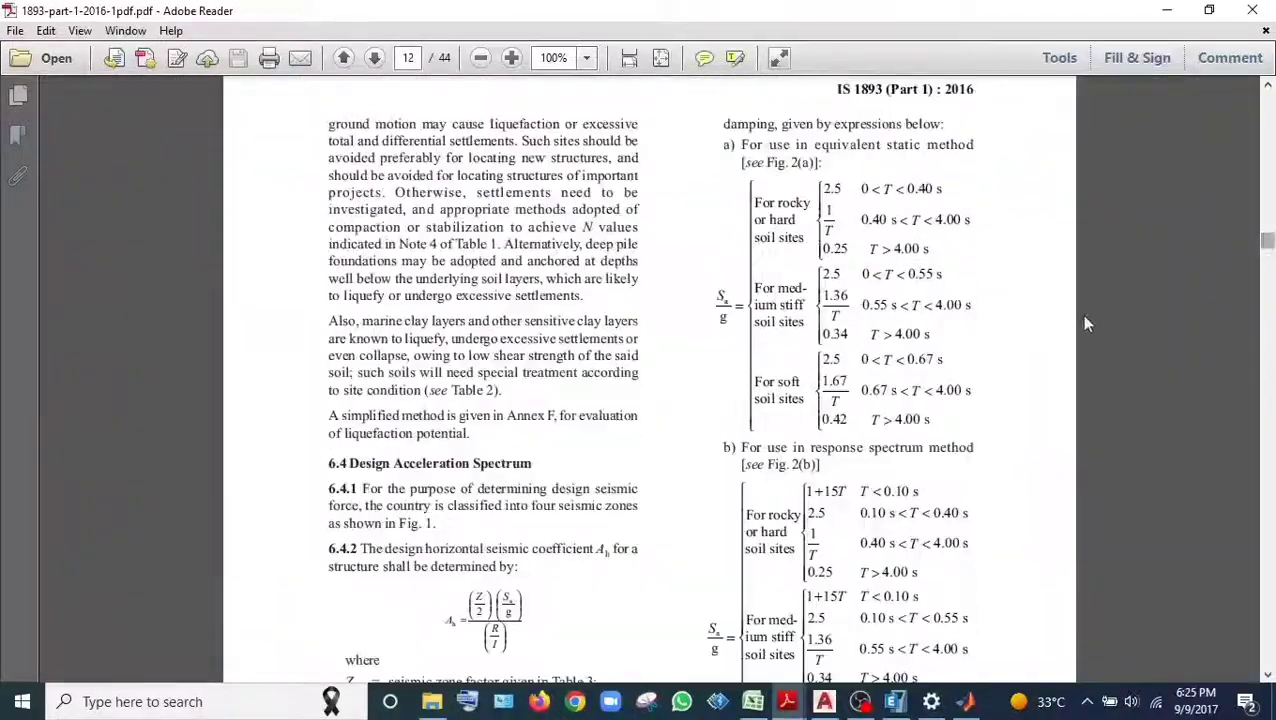
{"action": "scroll", "coordinate": [1087, 323], "scroll_direction": "down", "scroll_amount": 2}
{"action": "scroll", "coordinate": [788, 402], "scroll_direction": "down", "scroll_amount": 2}
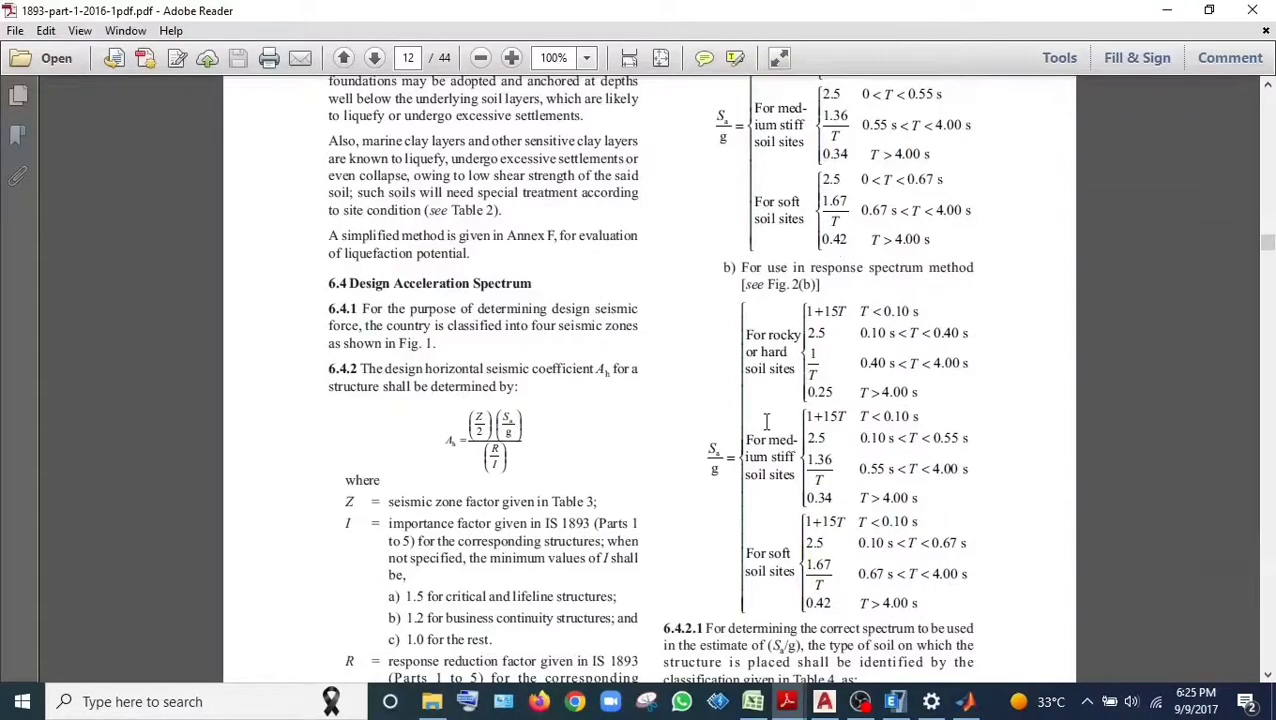
{"action": "scroll", "coordinate": [806, 456], "scroll_direction": "down", "scroll_amount": 2}
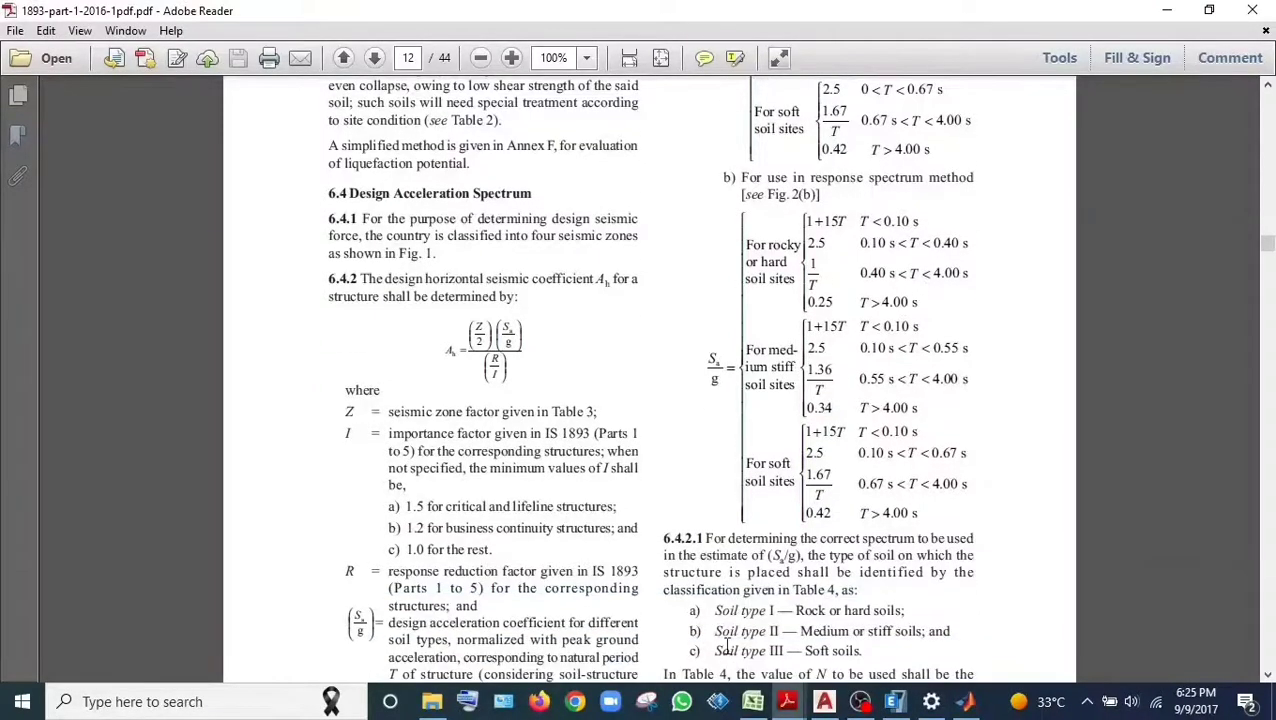
Compare the Mode 1 time period in Excel with the PDF's 0.10 s to 0.55 s range for medium stiff soil, where Sa/g is 2.5
{"action": "left_click", "coordinate": [755, 704]}
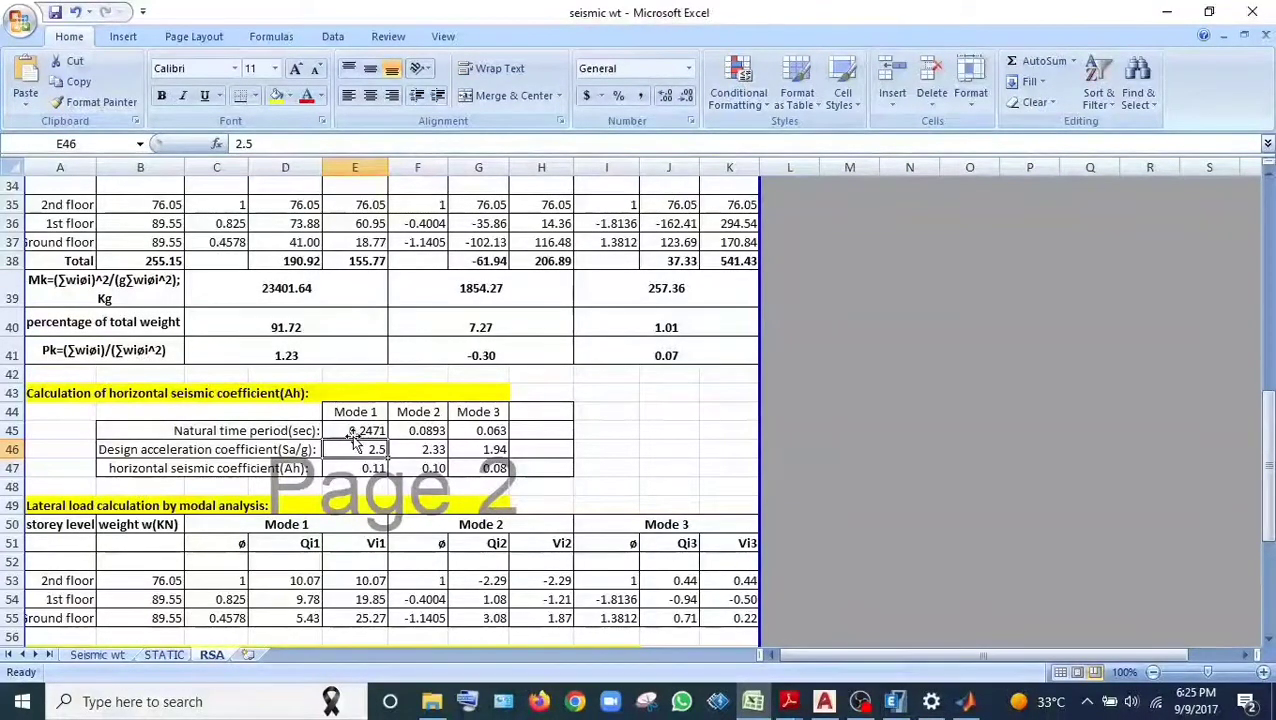
{"action": "left_click", "coordinate": [790, 704]}
{"action": "left_click", "coordinate": [683, 620]}
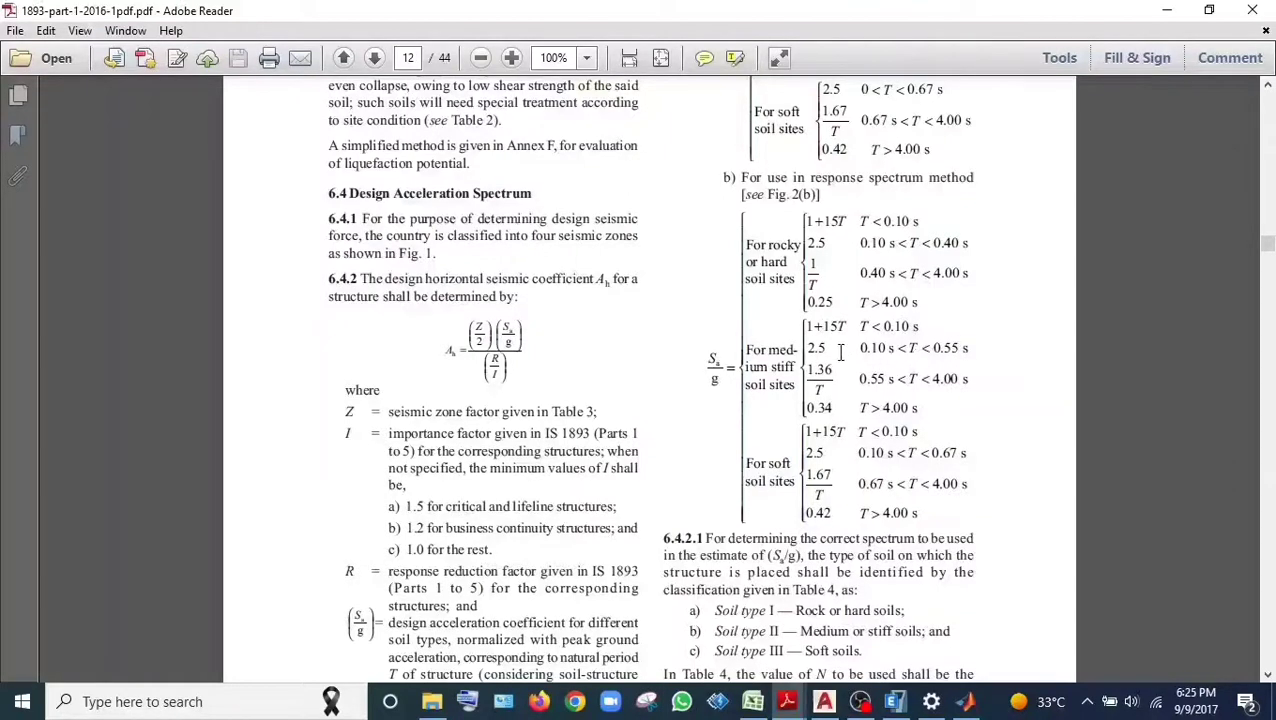
{"action": "left_click_drag", "start_coordinate": [829, 348], "coordinate": [807, 350]}
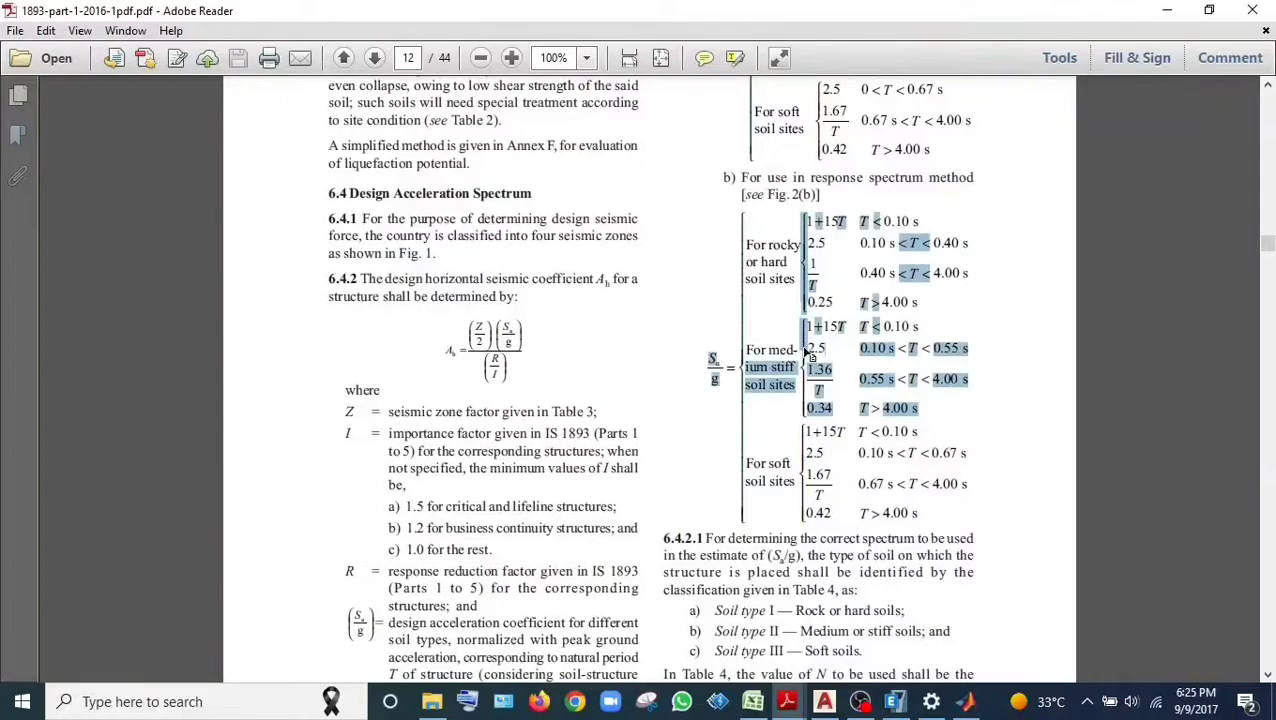
{"action": "left_click", "coordinate": [819, 350]}
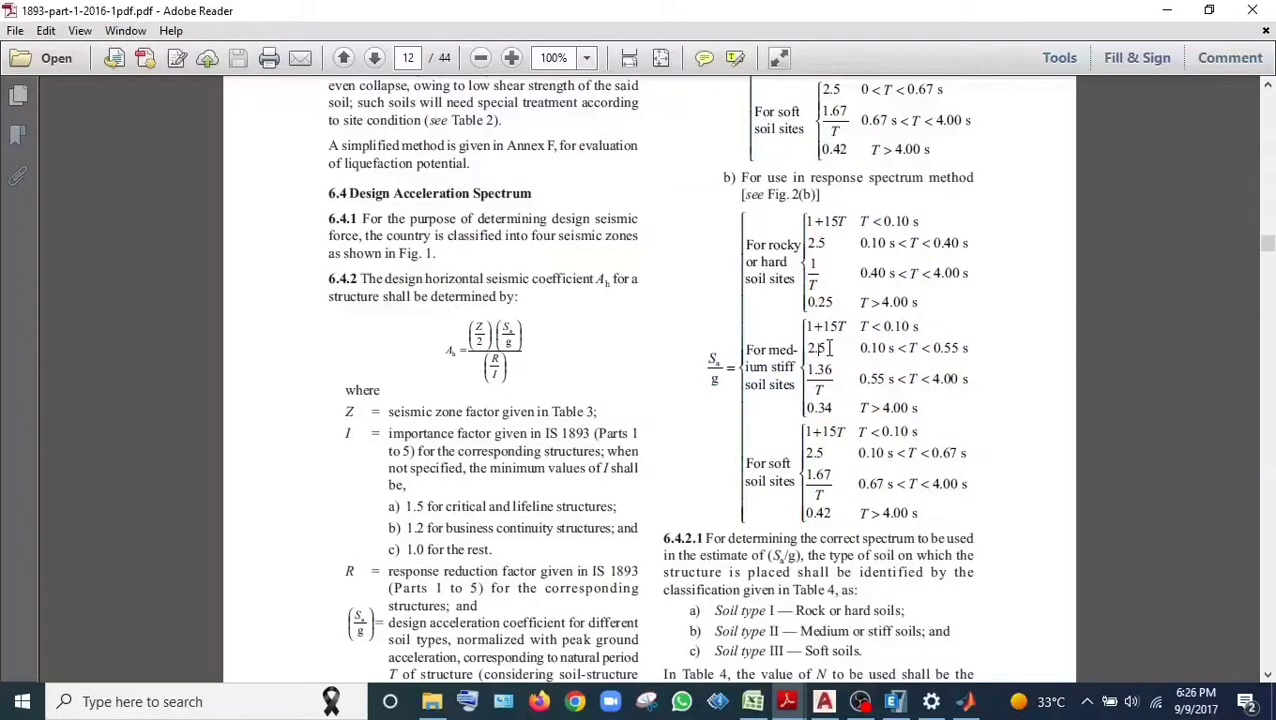
Compare the Mode 2 time period in Excel cell F45 with the PDF's T < 0.10 s range for medium stiff soil sites
{"action": "left_click", "coordinate": [752, 701]}
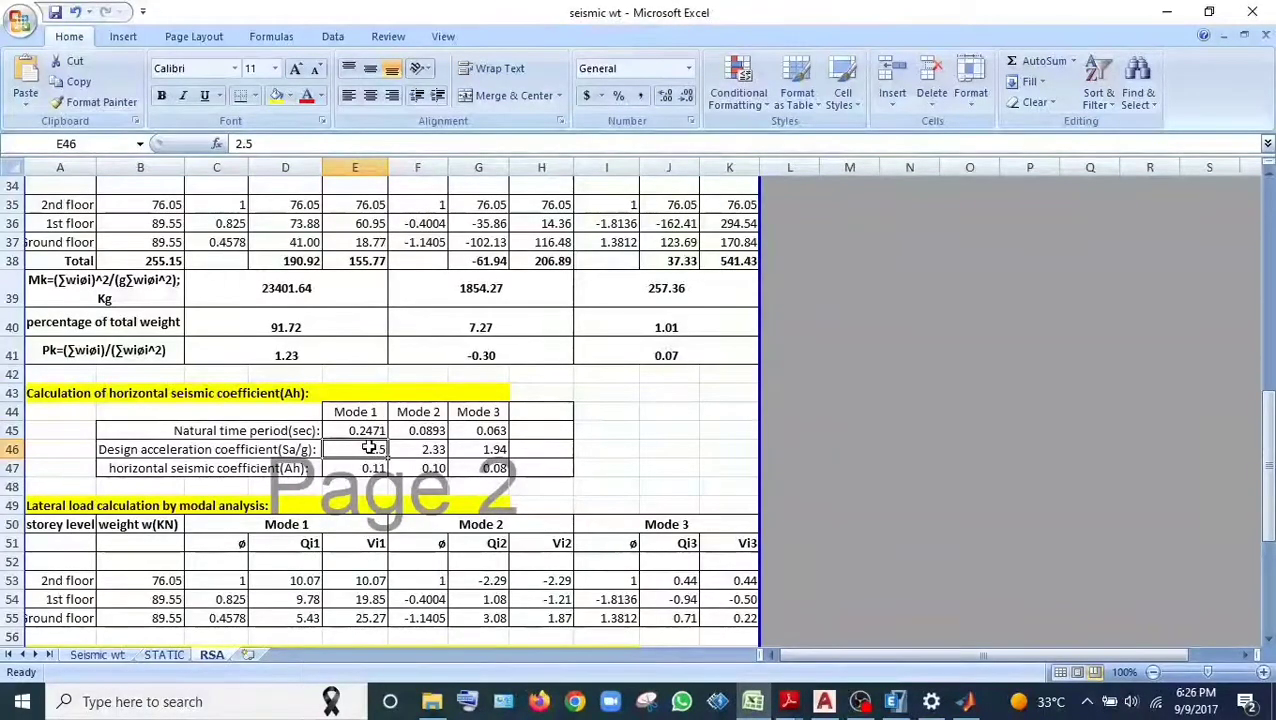
{"action": "left_click", "coordinate": [430, 430]}
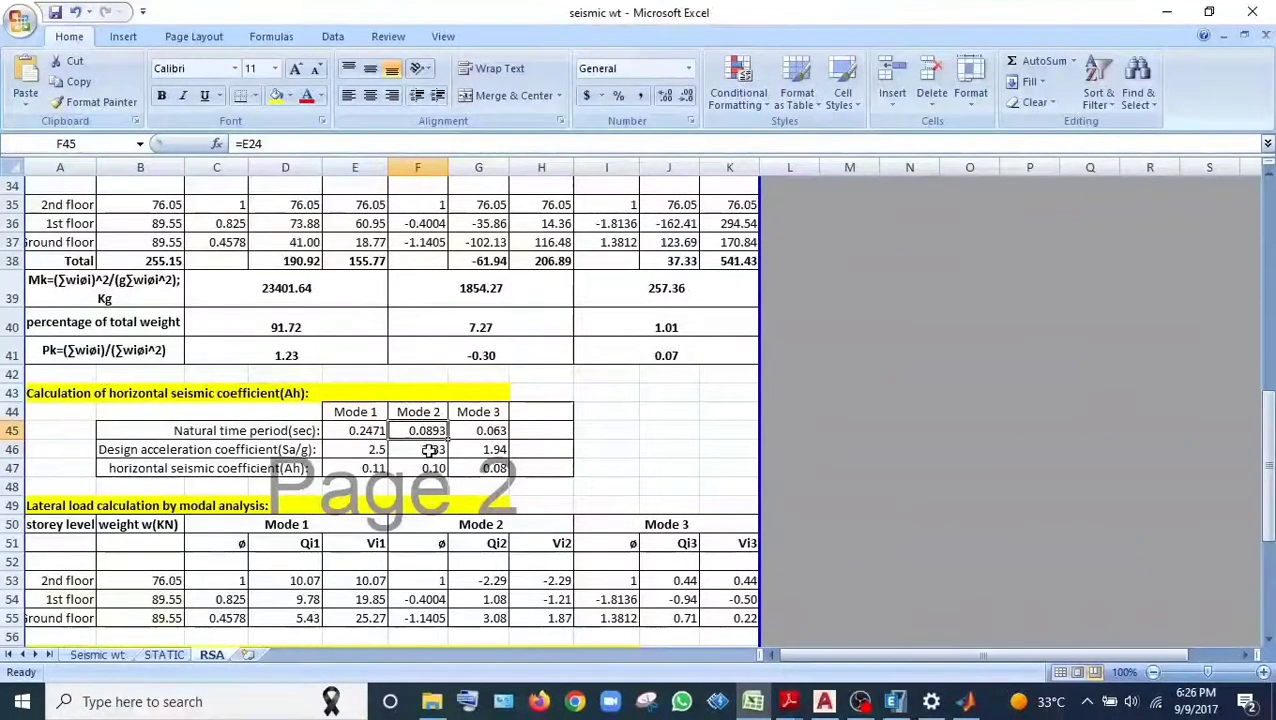
{"action": "left_click", "coordinate": [788, 703]}
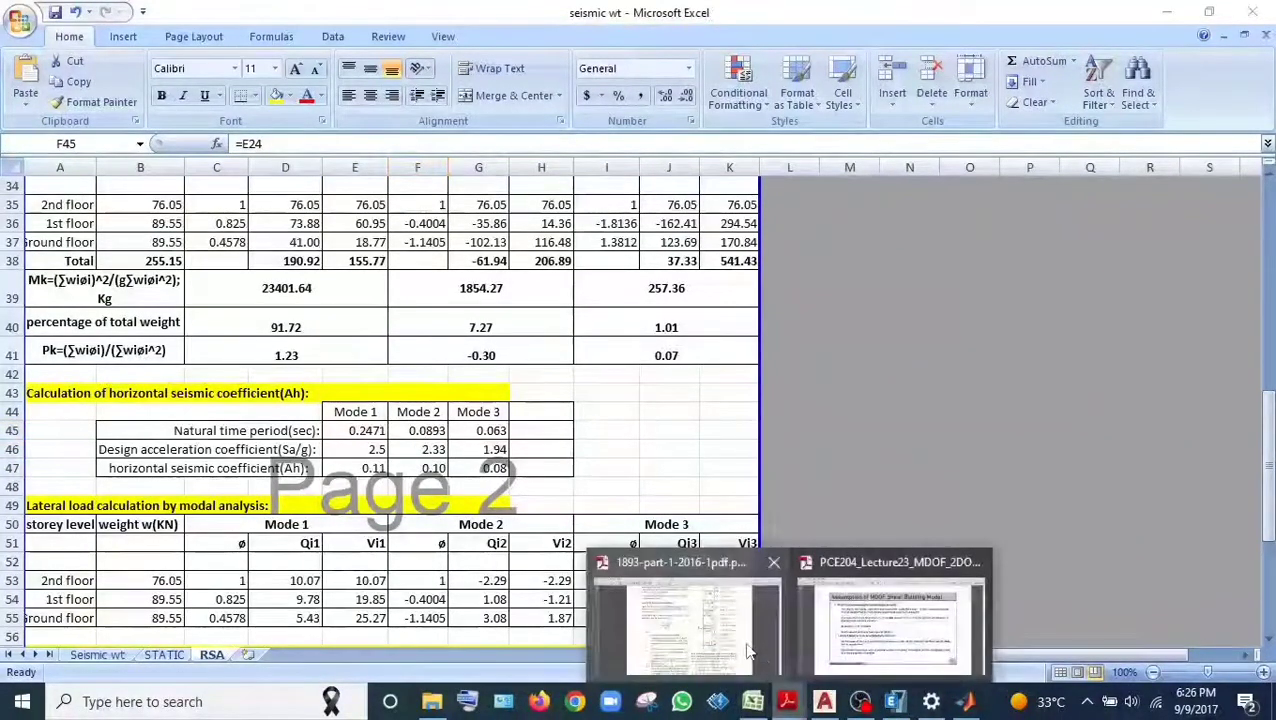
{"action": "left_click", "coordinate": [680, 612]}
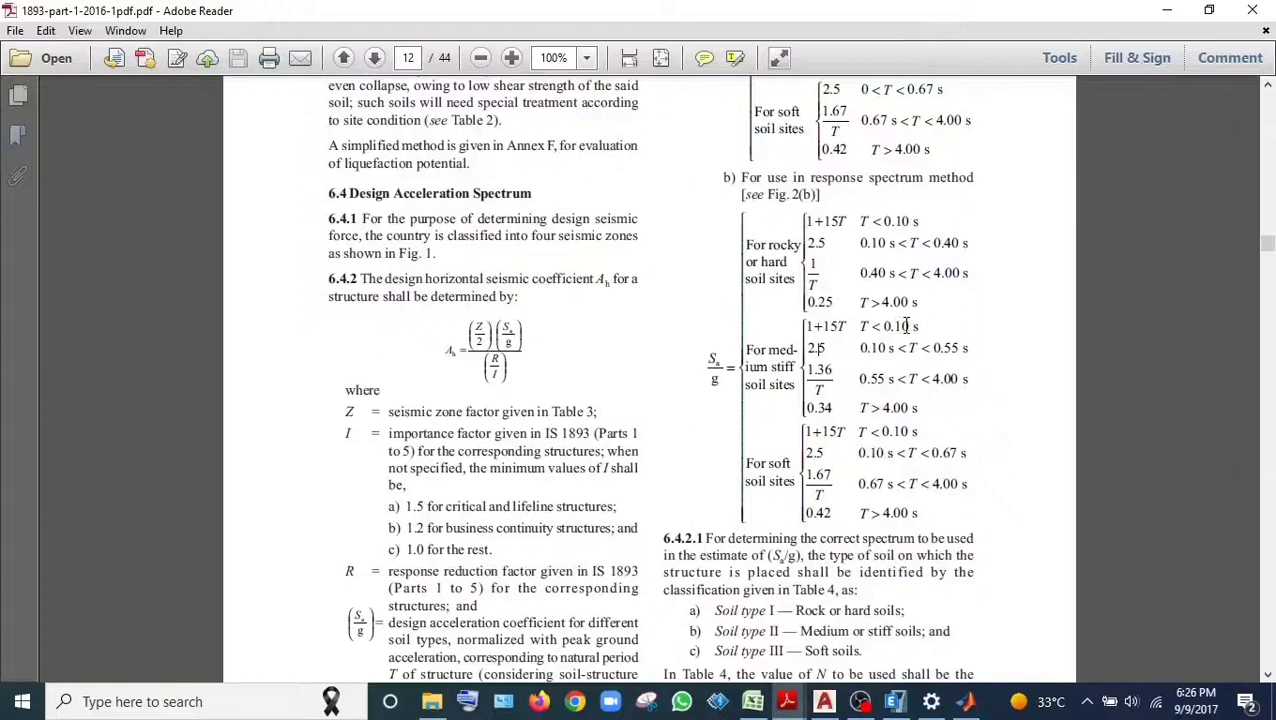
{"action": "left_click_drag", "start_coordinate": [865, 326], "coordinate": [918, 334]}
{"action": "left_click", "coordinate": [928, 326]}
Return to Excel and calculate the Mode 2 Sa/g in the empty cell J45 with the formula =1+15*F45
{"action": "left_click", "coordinate": [752, 701]}
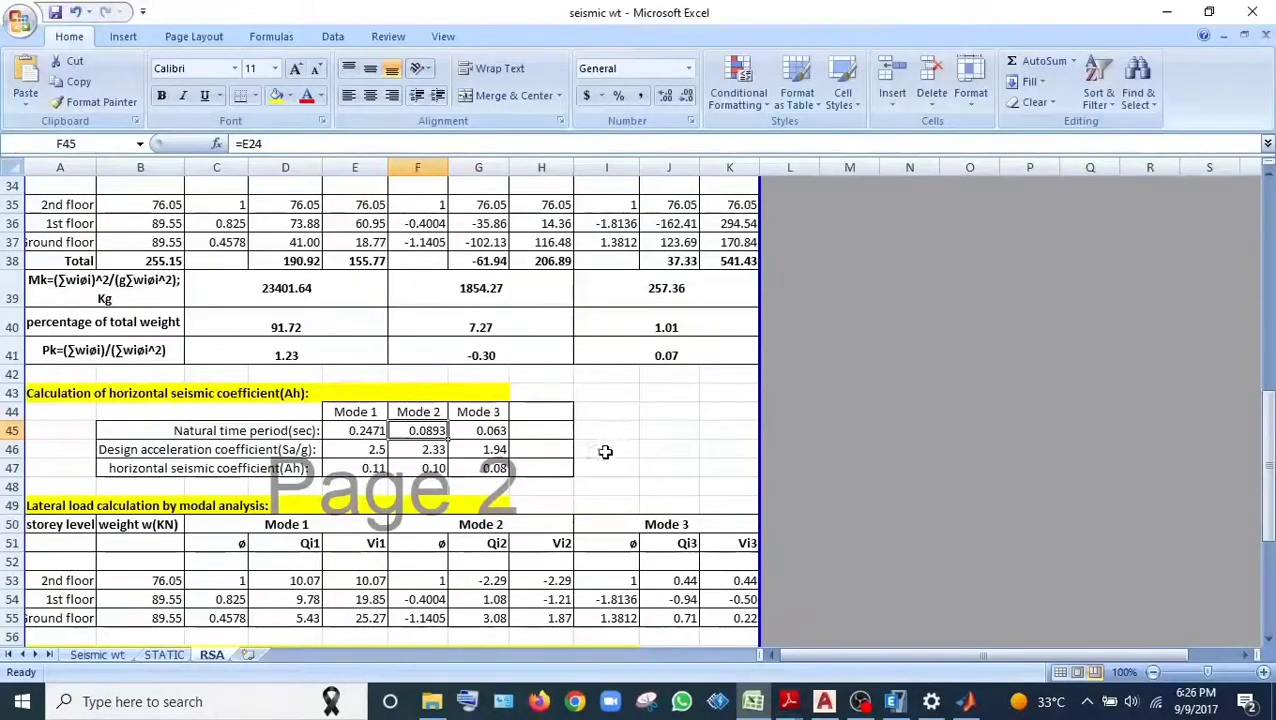
{"action": "left_click", "coordinate": [634, 431]}
{"action": "left_click", "coordinate": [670, 431]}
{"action": "type", "text": "="}
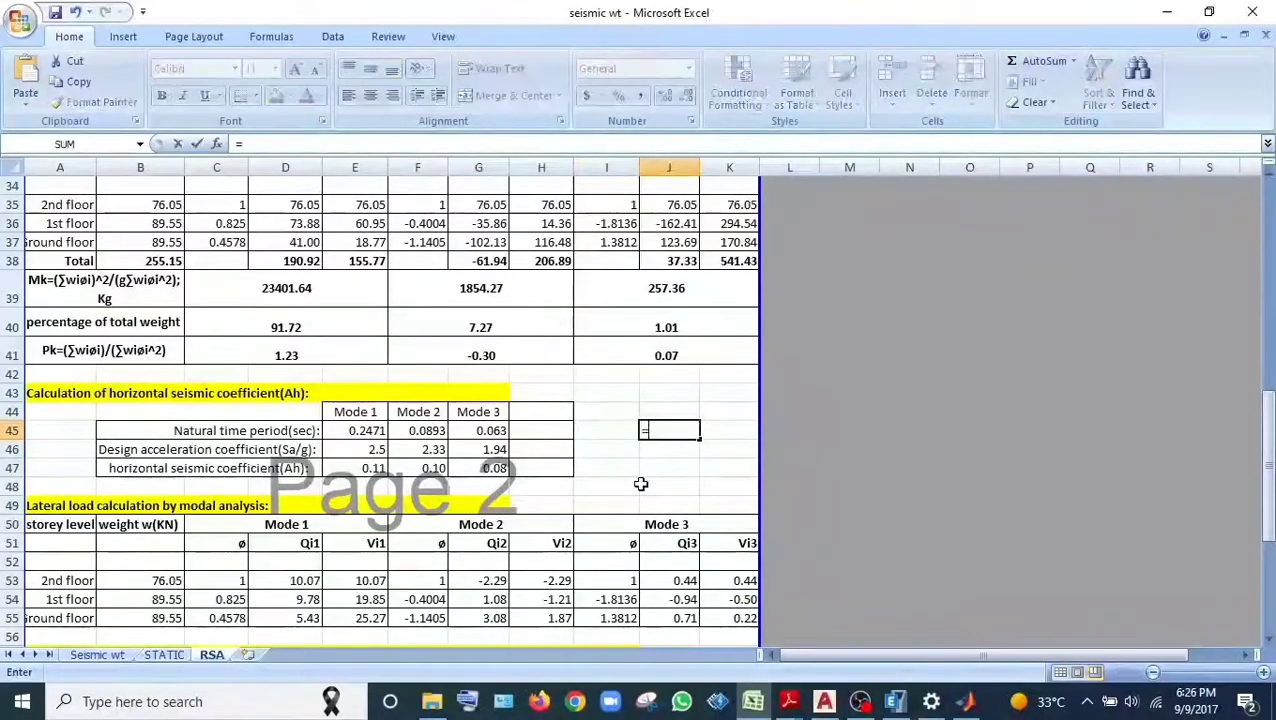
{"action": "type", "text": "1+15*"}
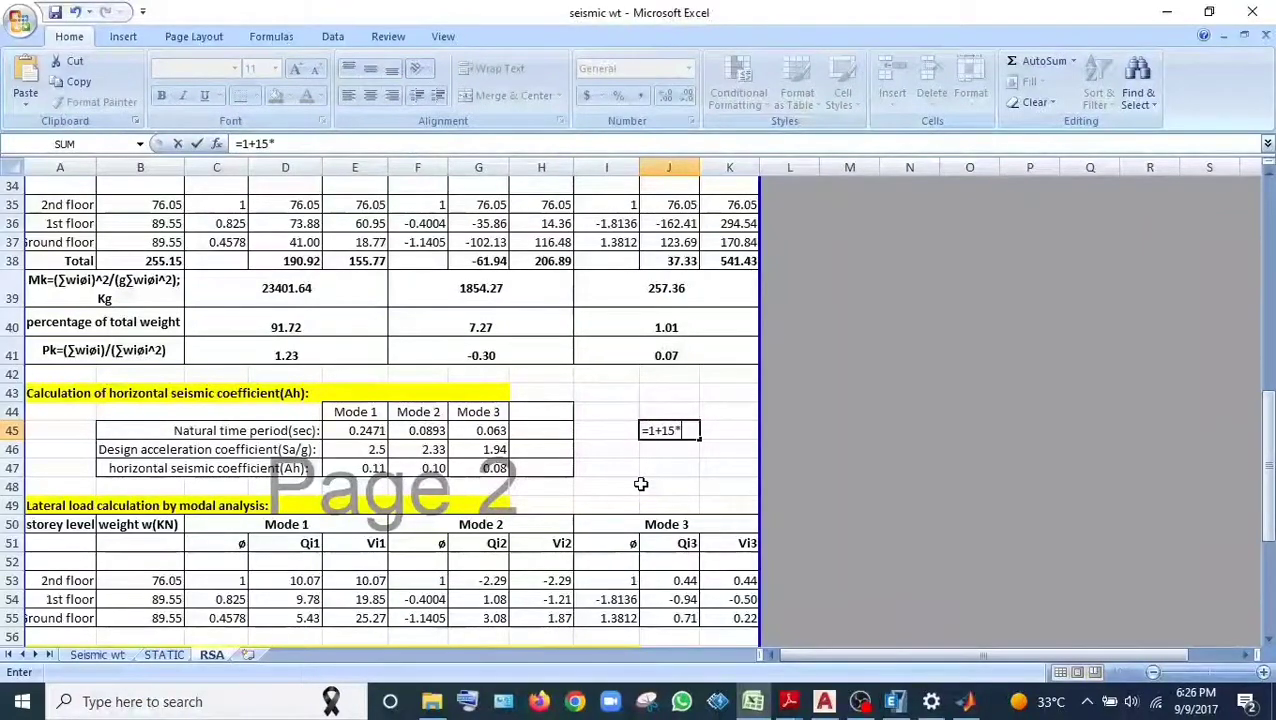
{"action": "left_click", "coordinate": [408, 436]}
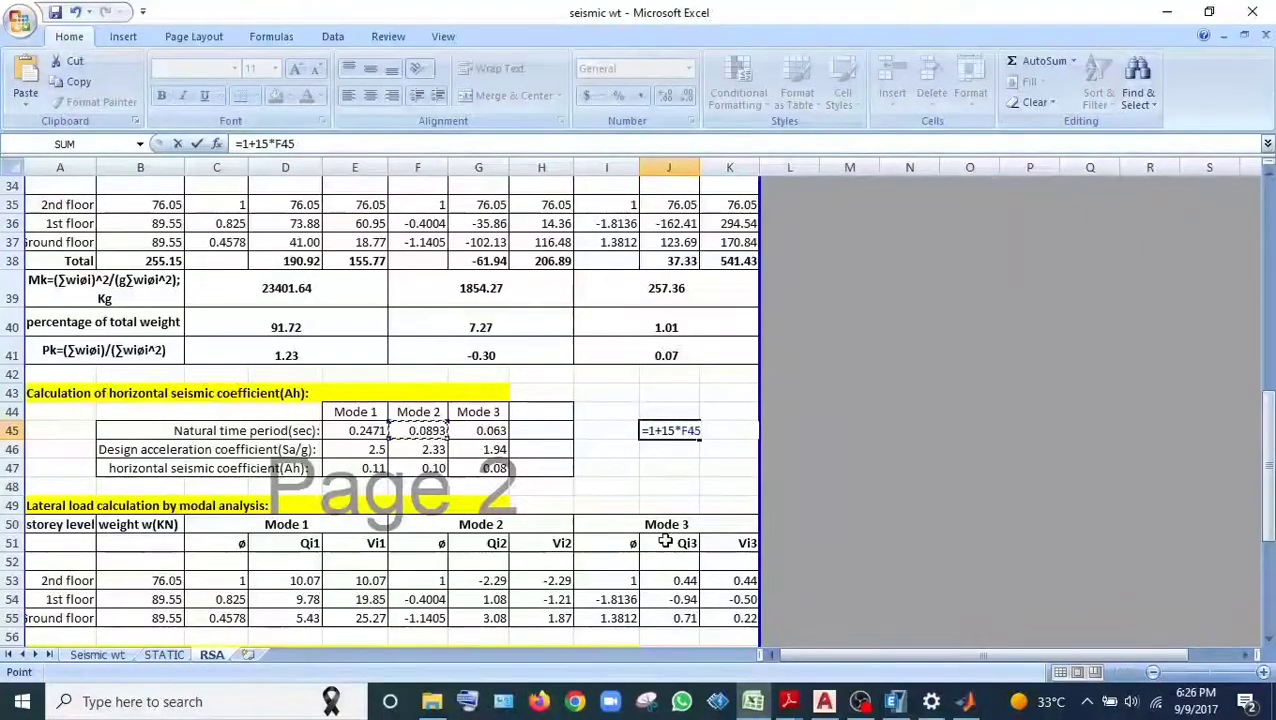
{"action": "key", "text": "Return"}
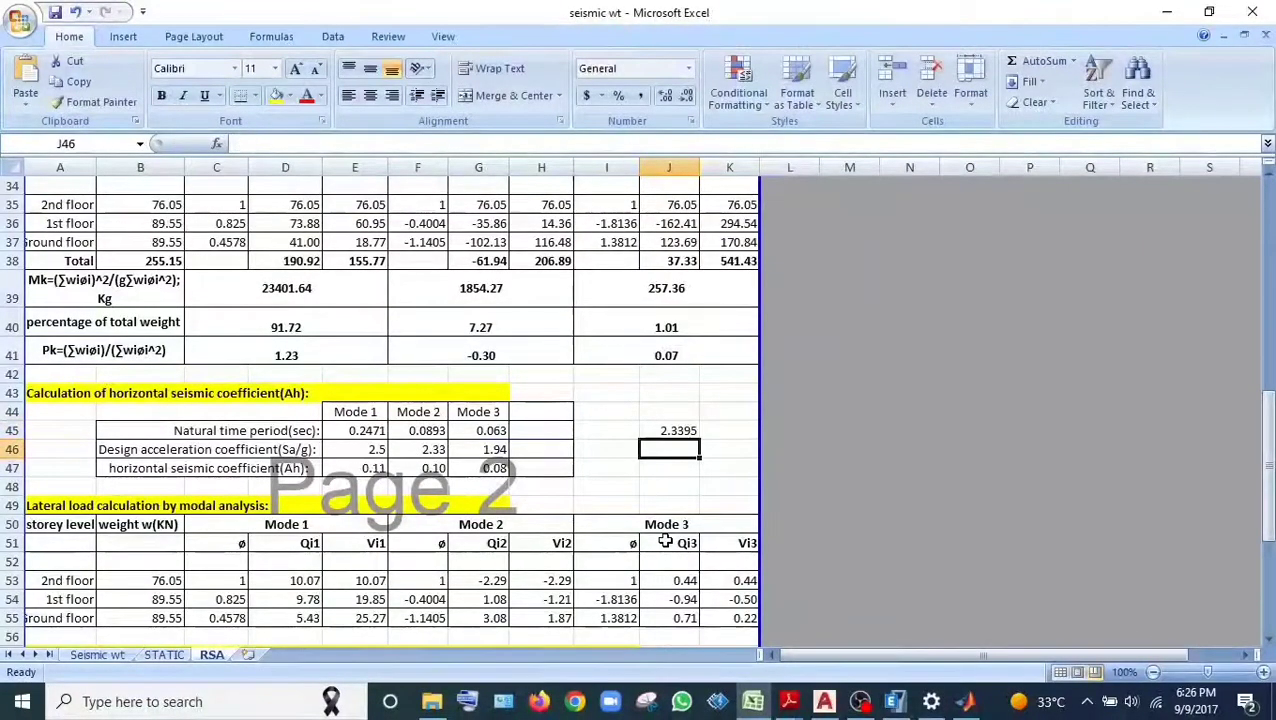
Change the trial formula in J45 to =1+15*G45 for Mode 3, and clear the cell after checking it
{"action": "double_click", "coordinate": [660, 431]}
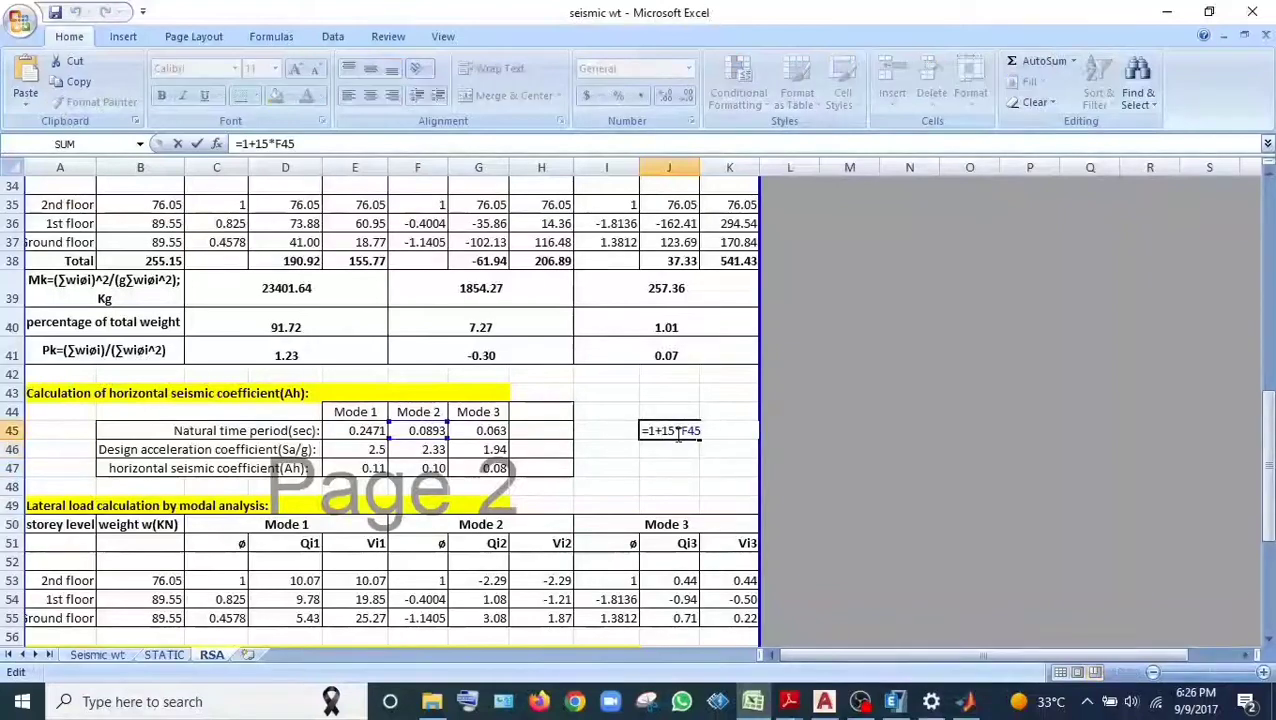
{"action": "left_click_drag", "start_coordinate": [681, 430], "coordinate": [706, 432]}
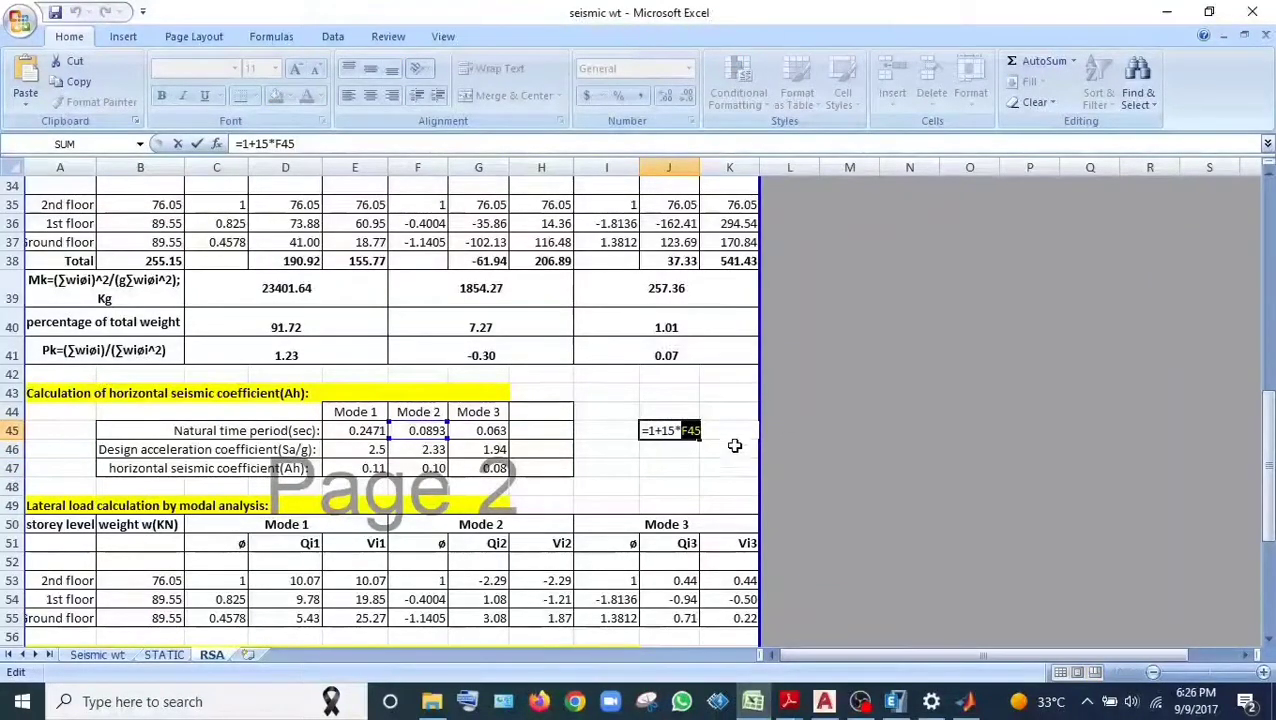
{"action": "left_click", "coordinate": [478, 430]}
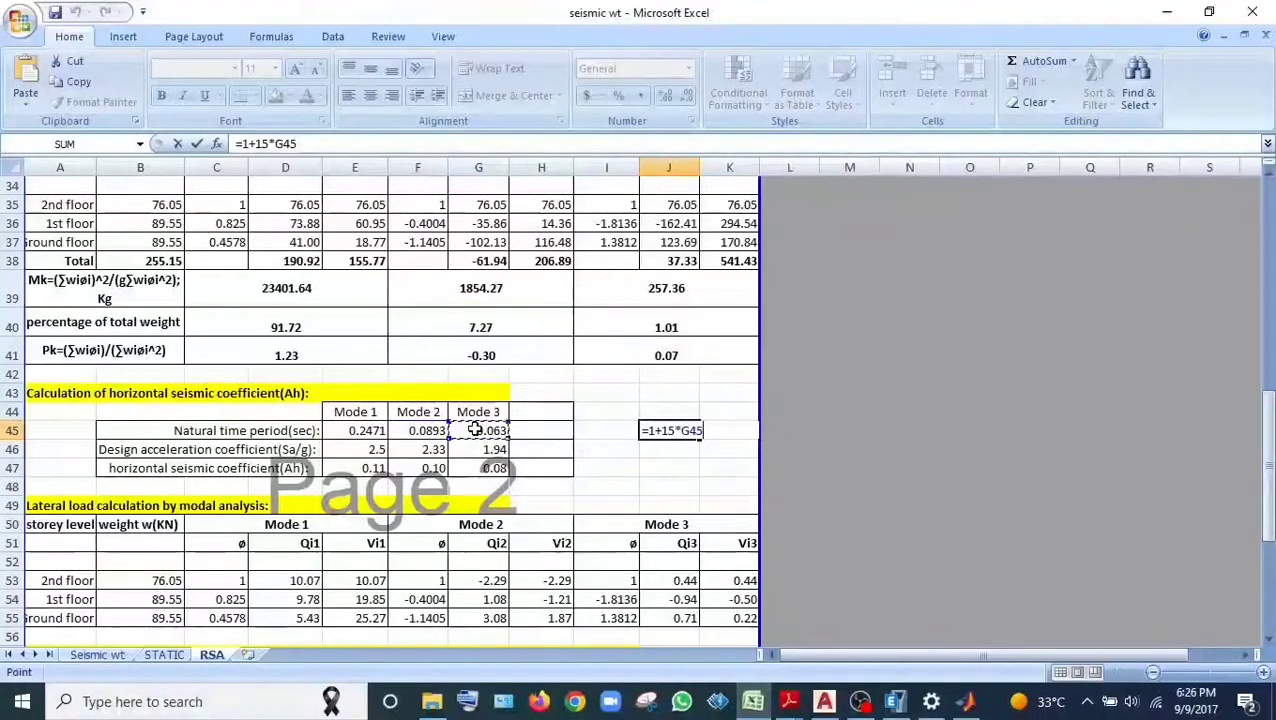
{"action": "key", "text": "Return"}
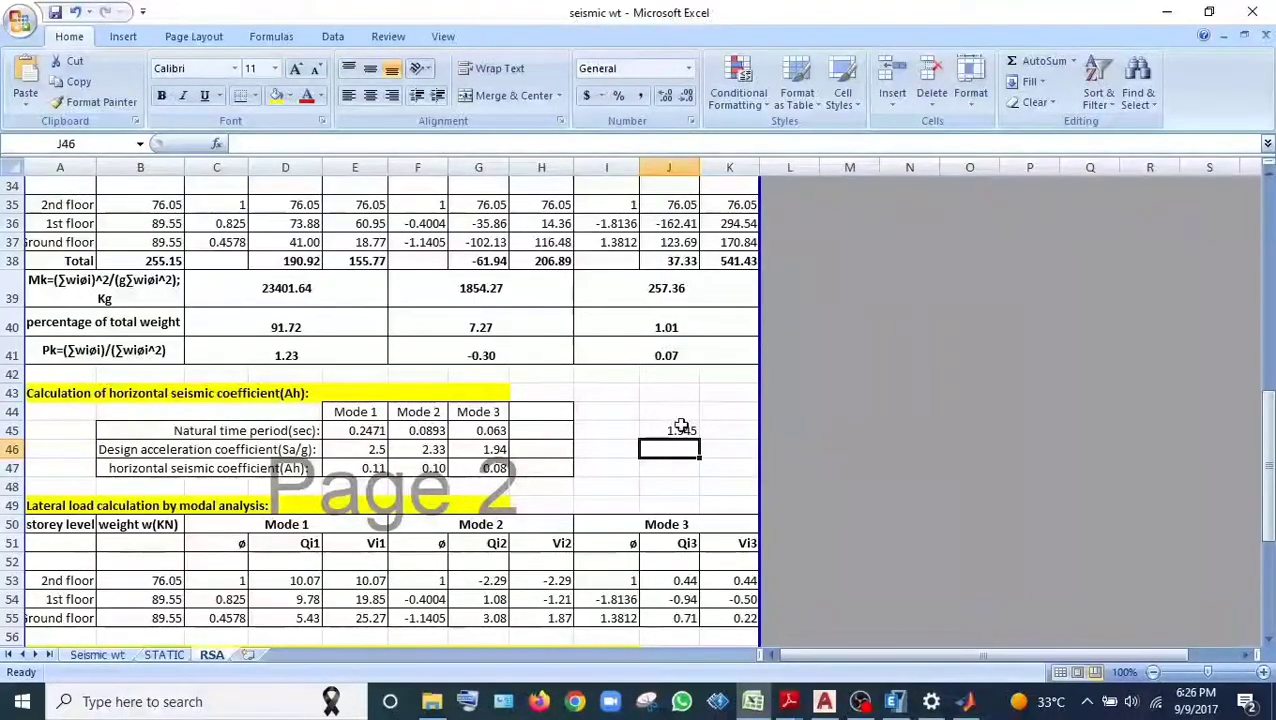
{"action": "left_click", "coordinate": [676, 429]}
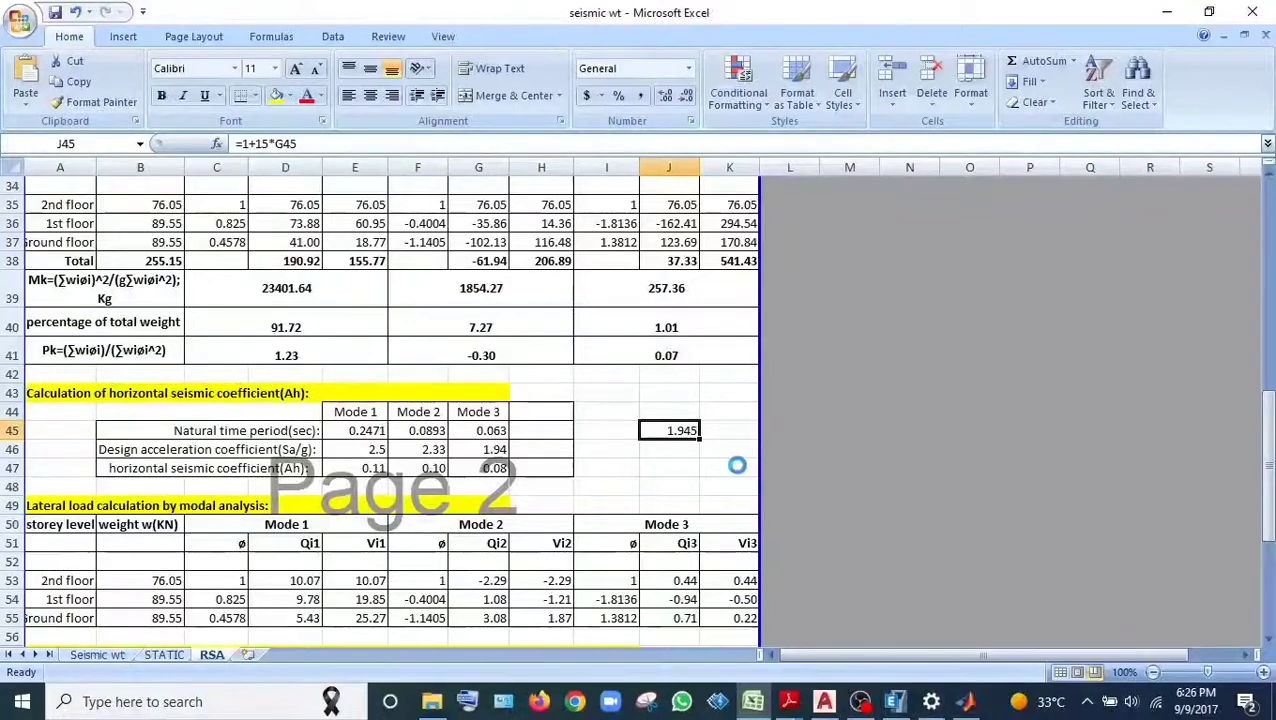
{"action": "key", "text": "Delete"}
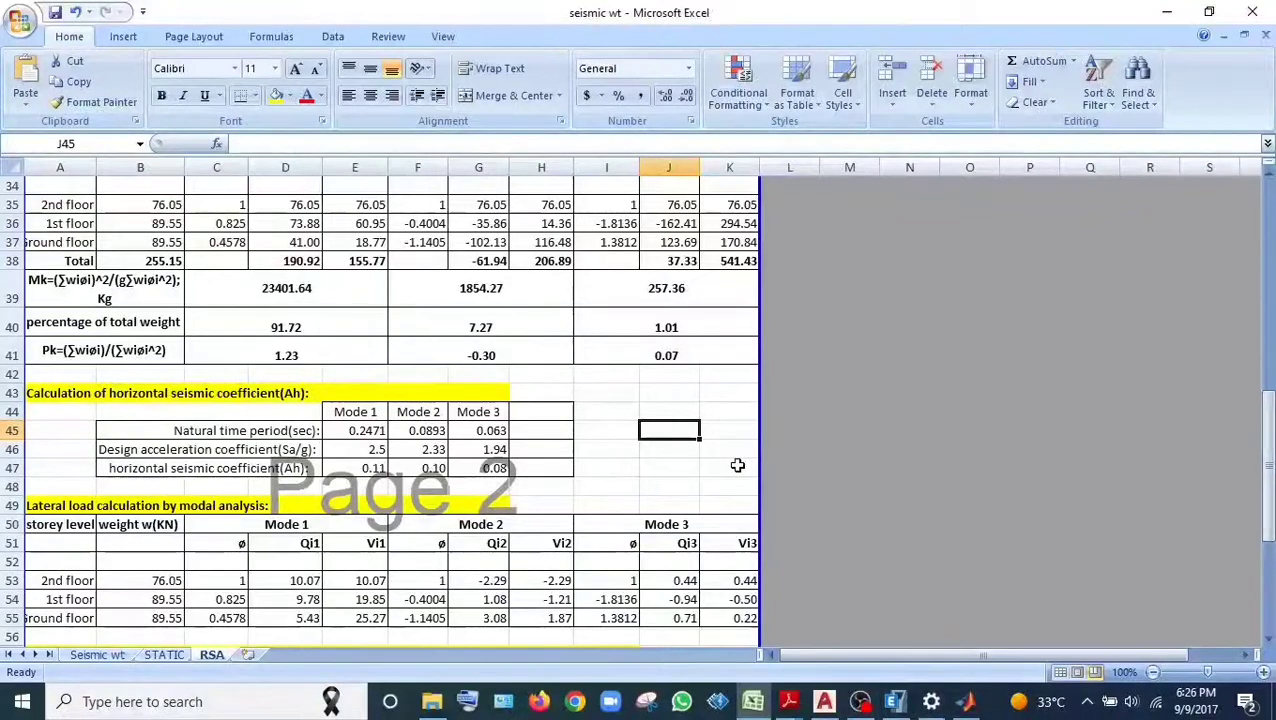
Examine the Mode 1 horizontal seismic coefficient formula in E47 and the Qi1 heading of the lateral load table in D51
{"action": "left_click", "coordinate": [356, 469]}
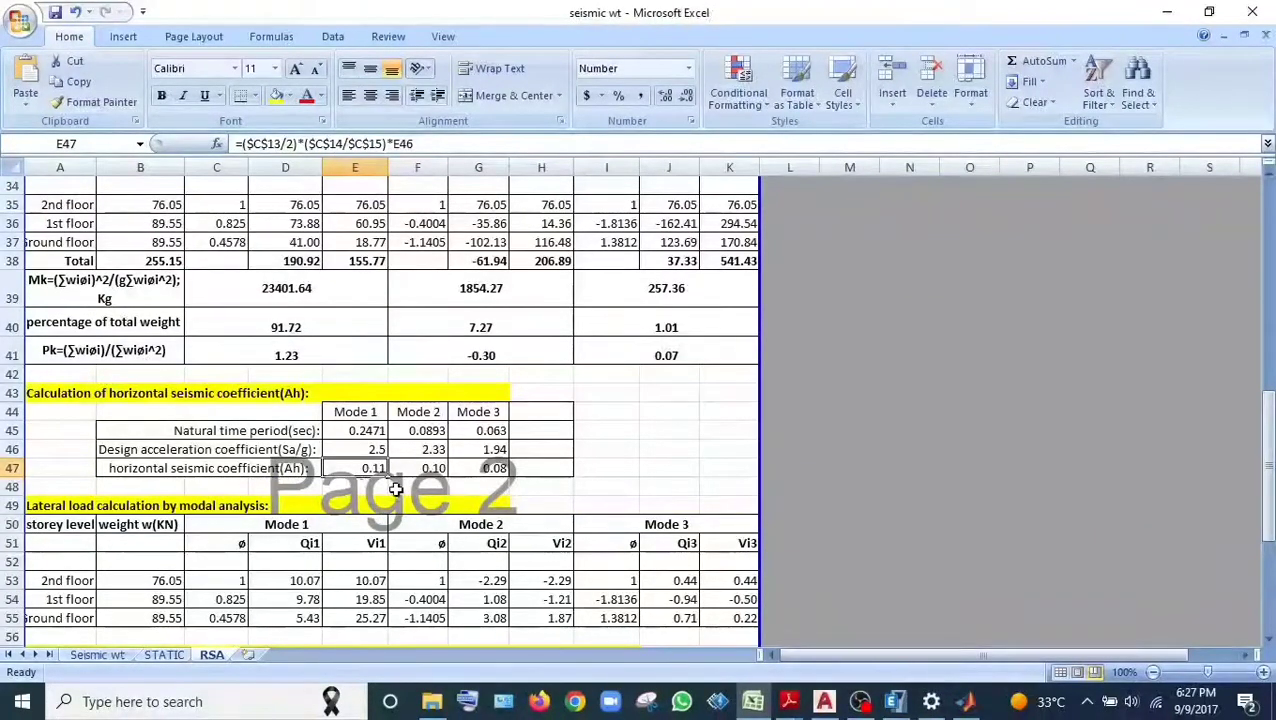
{"action": "scroll", "coordinate": [464, 477], "scroll_direction": "down", "scroll_amount": 2}
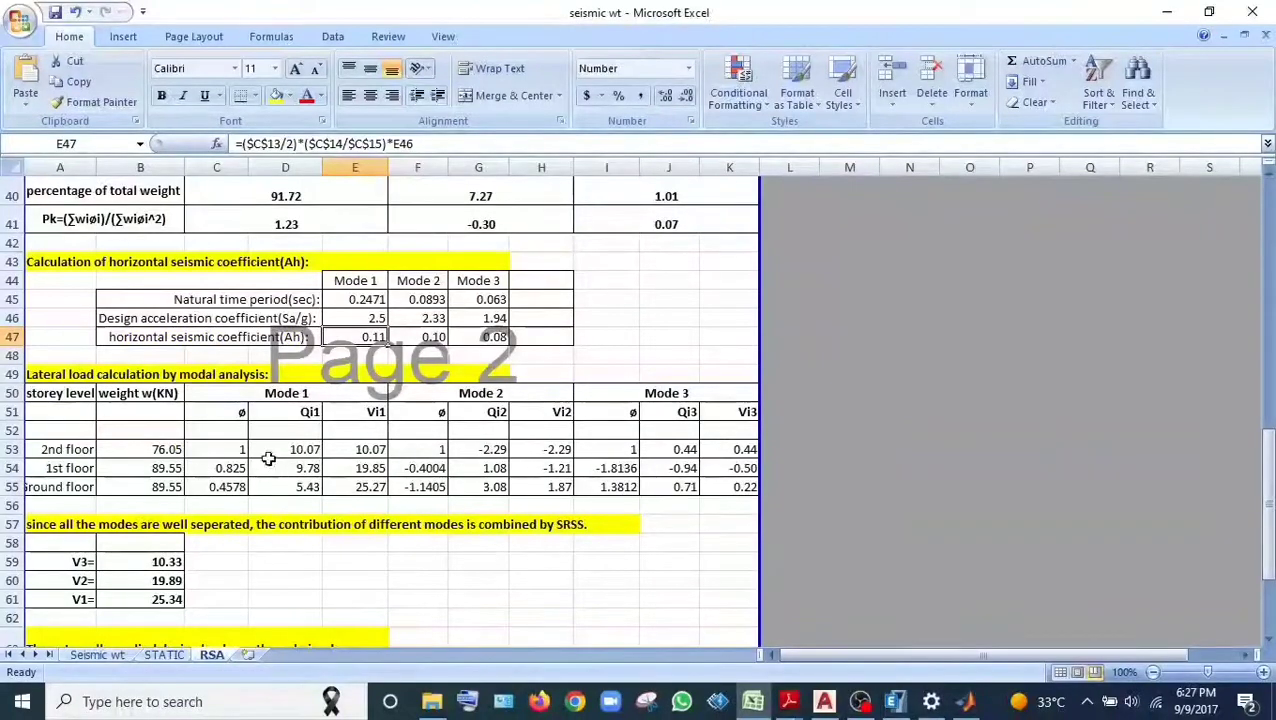
{"action": "left_click", "coordinate": [306, 415]}
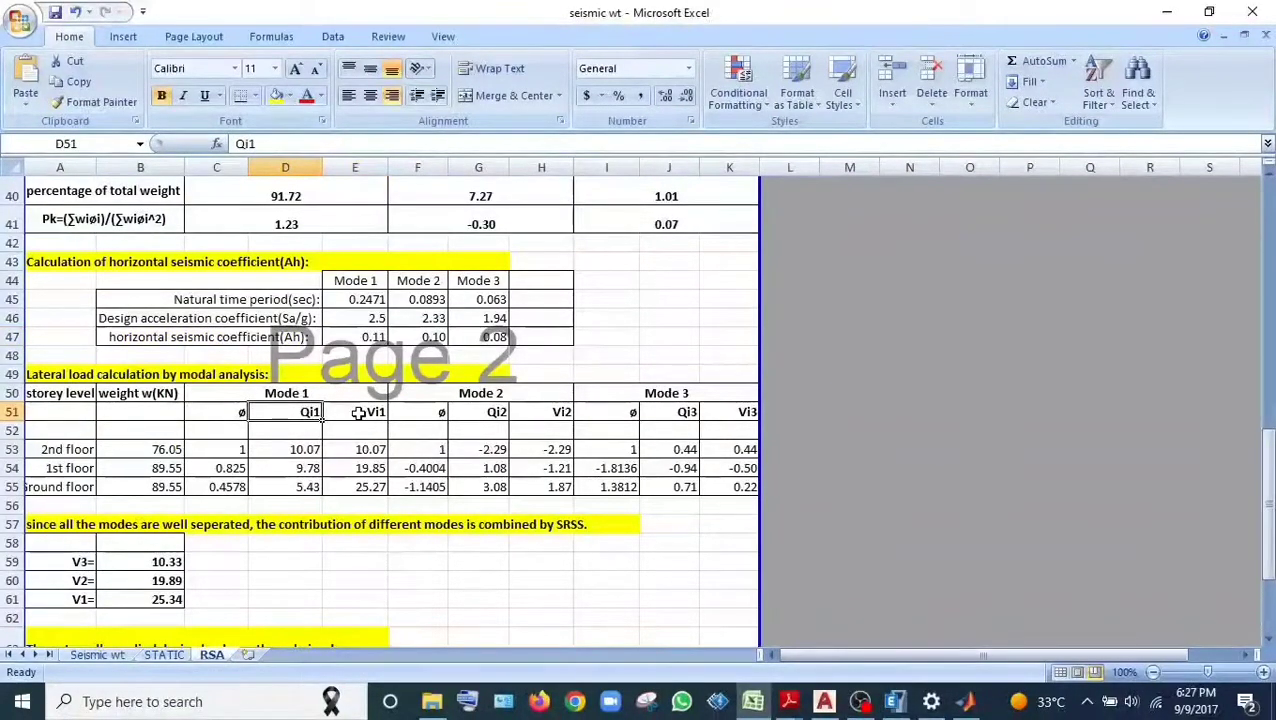
Find the lateral force and storey shear expressions of the simplified dynamic analysis method, clause 7.7.5.4, in the IS 1893 PDF
{"action": "left_click", "coordinate": [356, 413]}
{"action": "mouse_move", "coordinate": [789, 706]}
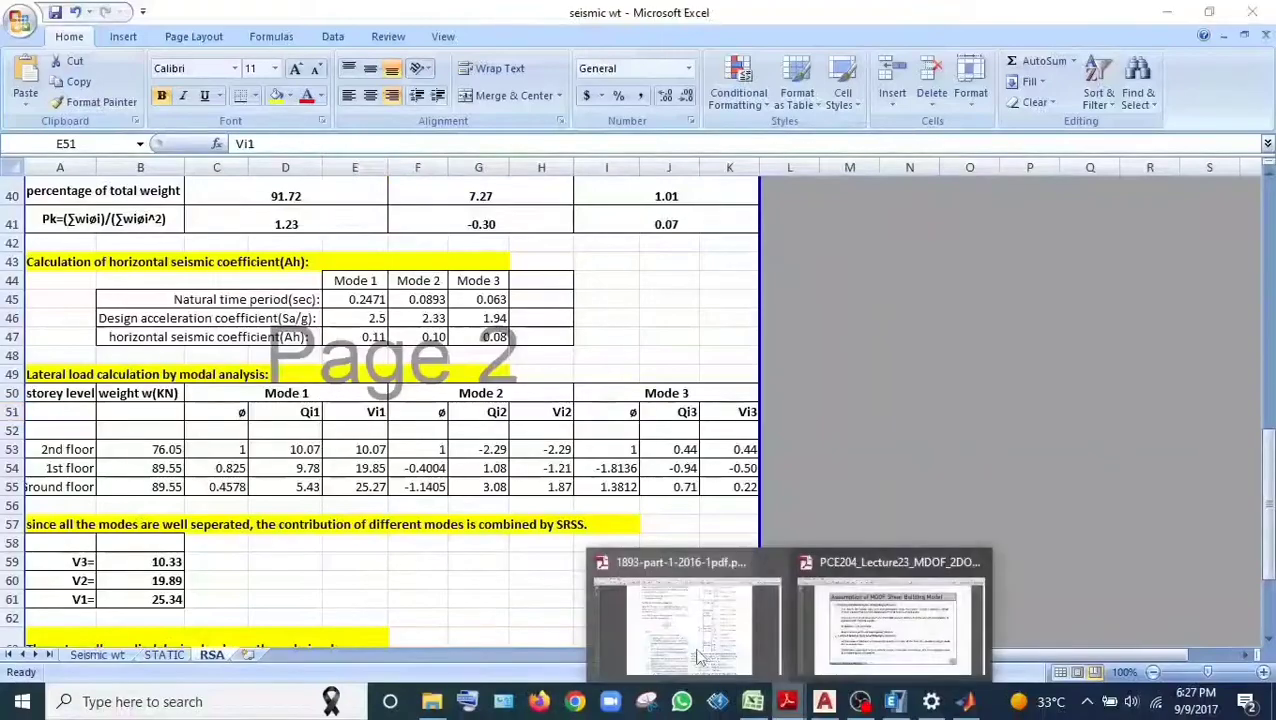
{"action": "left_click", "coordinate": [680, 600]}
{"action": "scroll", "coordinate": [568, 445], "scroll_direction": "down", "scroll_amount": 2}
{"action": "scroll", "coordinate": [568, 445], "scroll_direction": "down", "scroll_amount": 6}
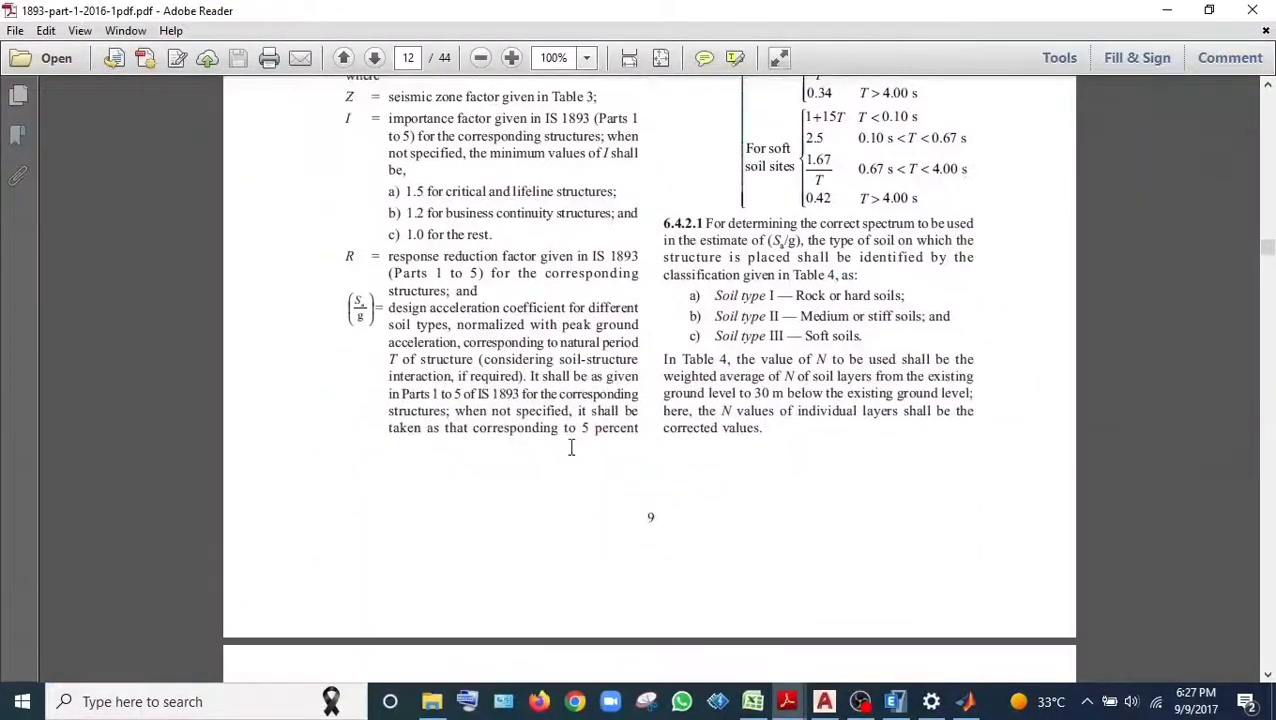
{"action": "left_click_drag", "start_coordinate": [1266, 246], "coordinate": [1267, 368]}
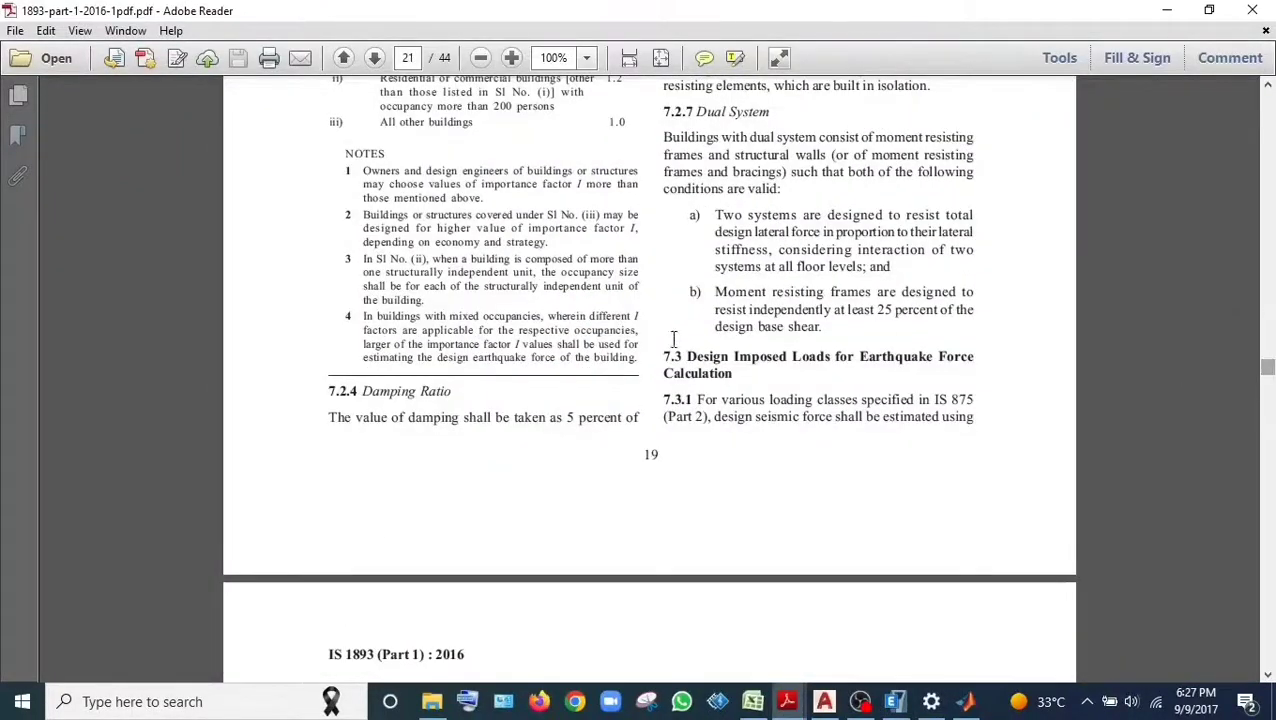
{"action": "scroll", "coordinate": [672, 342], "scroll_direction": "up", "scroll_amount": 8}
{"action": "scroll", "coordinate": [676, 342], "scroll_direction": "down", "scroll_amount": 1}
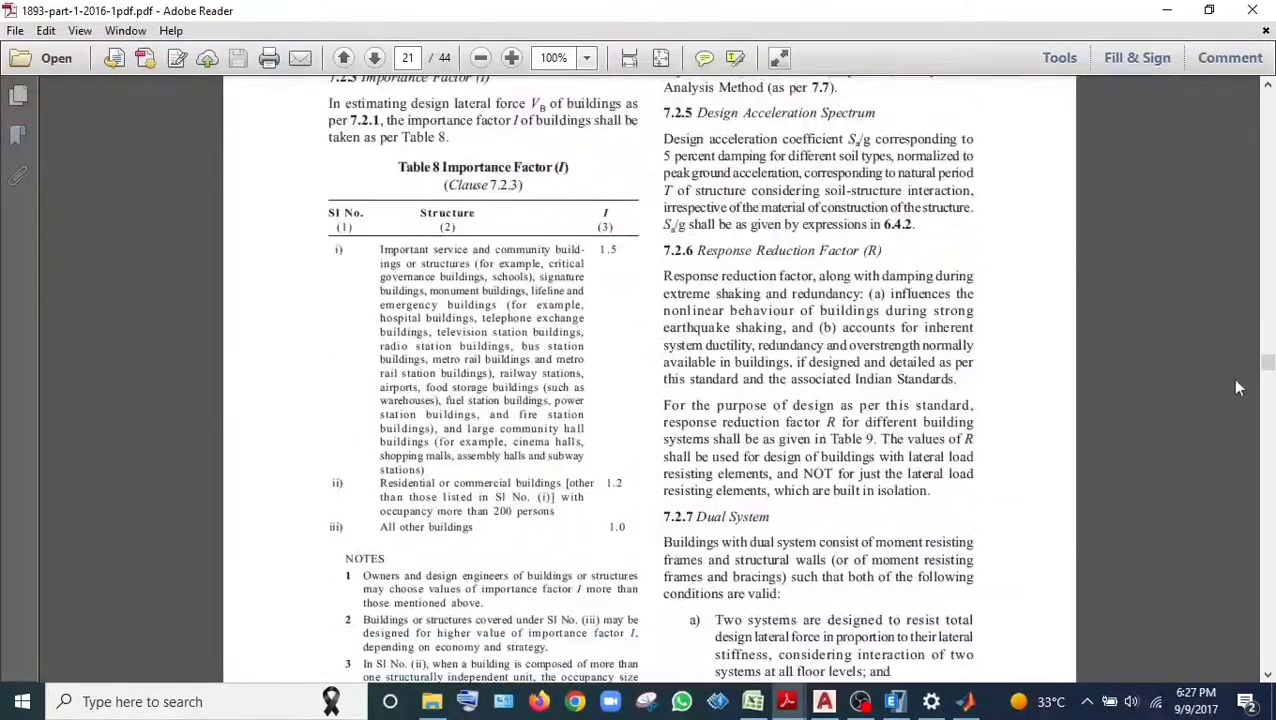
{"action": "left_click_drag", "start_coordinate": [1267, 364], "coordinate": [1267, 436]}
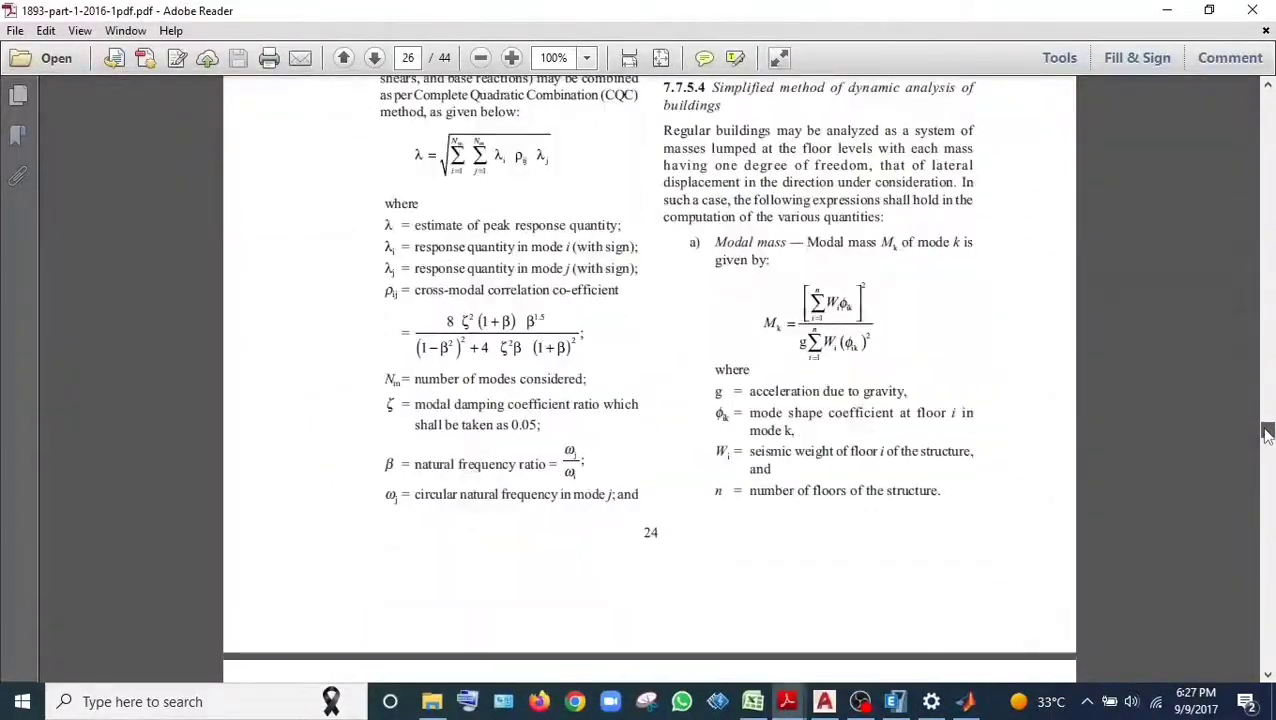
{"action": "scroll", "coordinate": [790, 405], "scroll_direction": "down", "scroll_amount": 1}
{"action": "scroll", "coordinate": [790, 405], "scroll_direction": "down", "scroll_amount": 10}
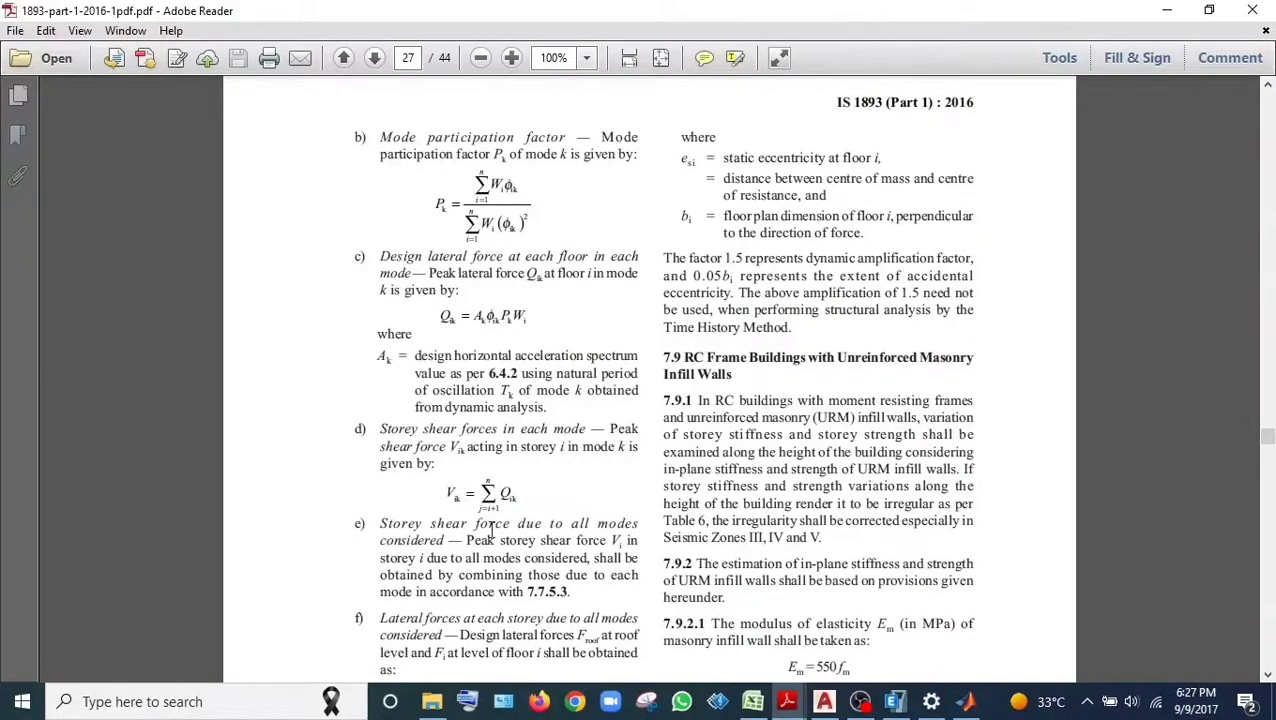
Return to Excel and examine the 2nd floor Mode 1 lateral force formula in D53 and storey shear formula in E53
{"action": "left_click", "coordinate": [752, 701]}
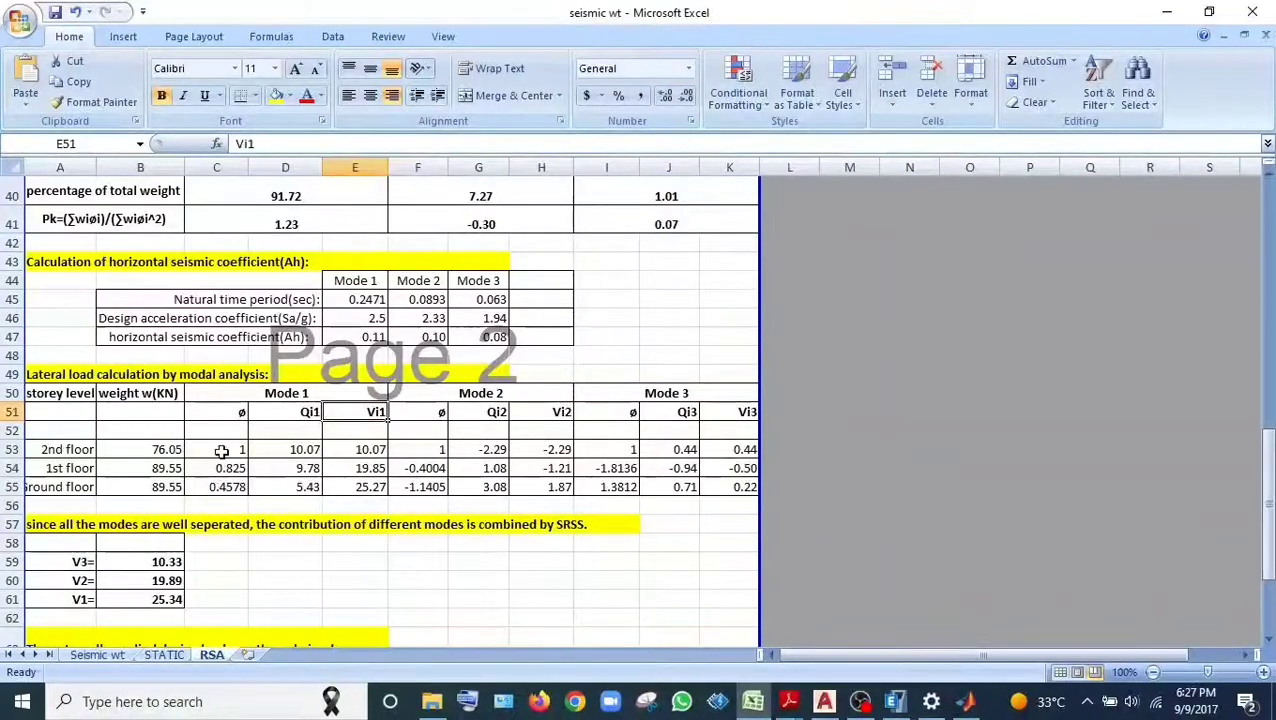
{"action": "left_click", "coordinate": [301, 451]}
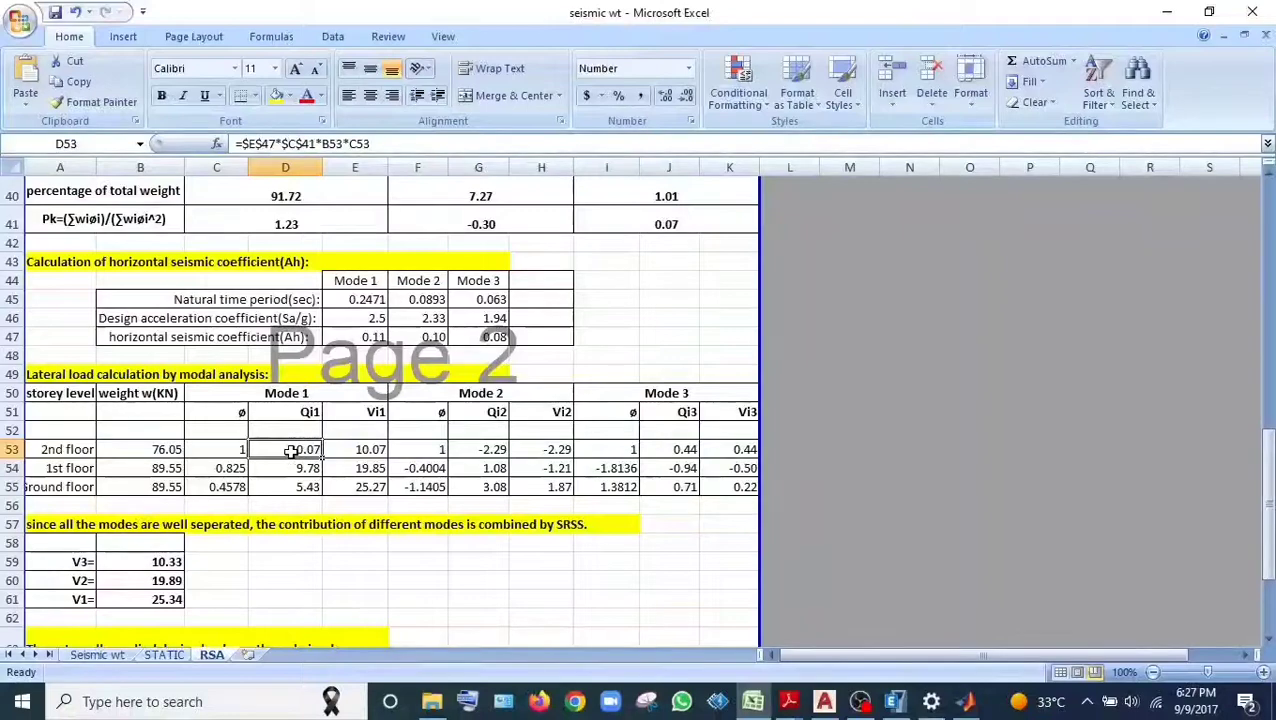
{"action": "double_click", "coordinate": [290, 451]}
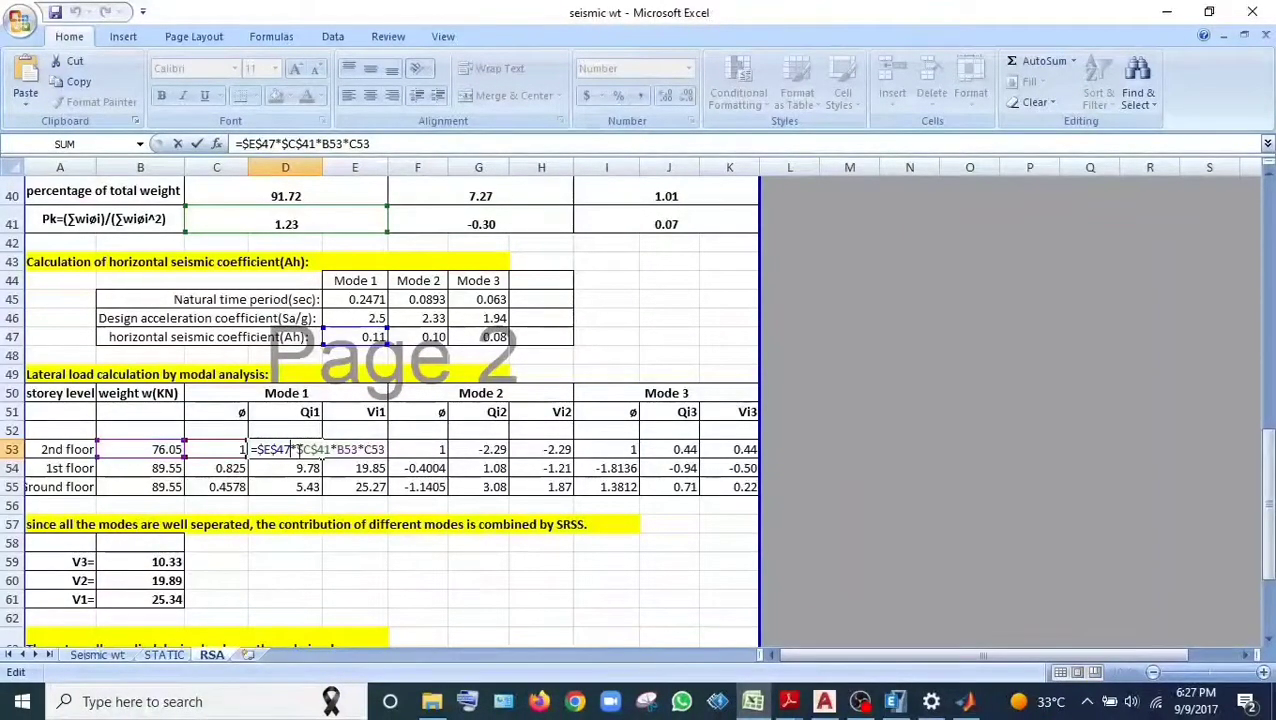
{"action": "key", "text": "Escape"}
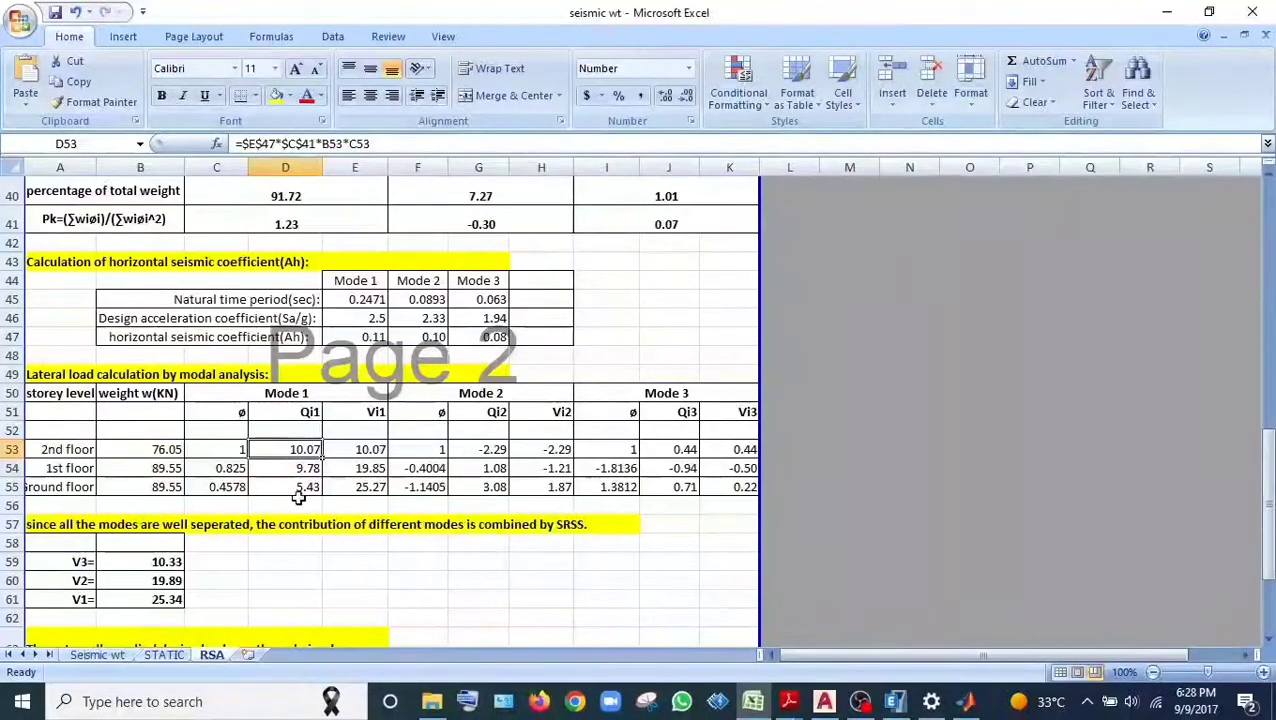
{"action": "left_click", "coordinate": [355, 450]}
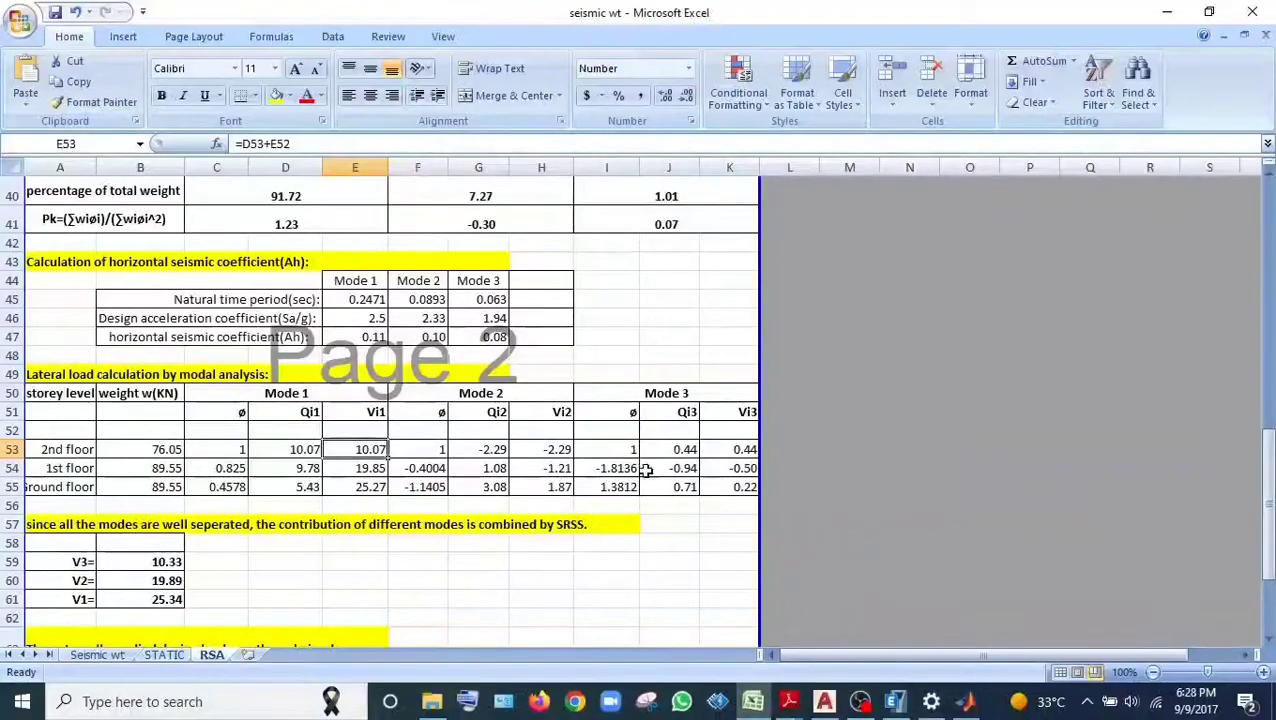
Examine the SRSS combination formulas for the storey shears V3, V2 and V1 in cells B59 to B61
{"action": "scroll", "coordinate": [572, 503], "scroll_direction": "down", "scroll_amount": 1}
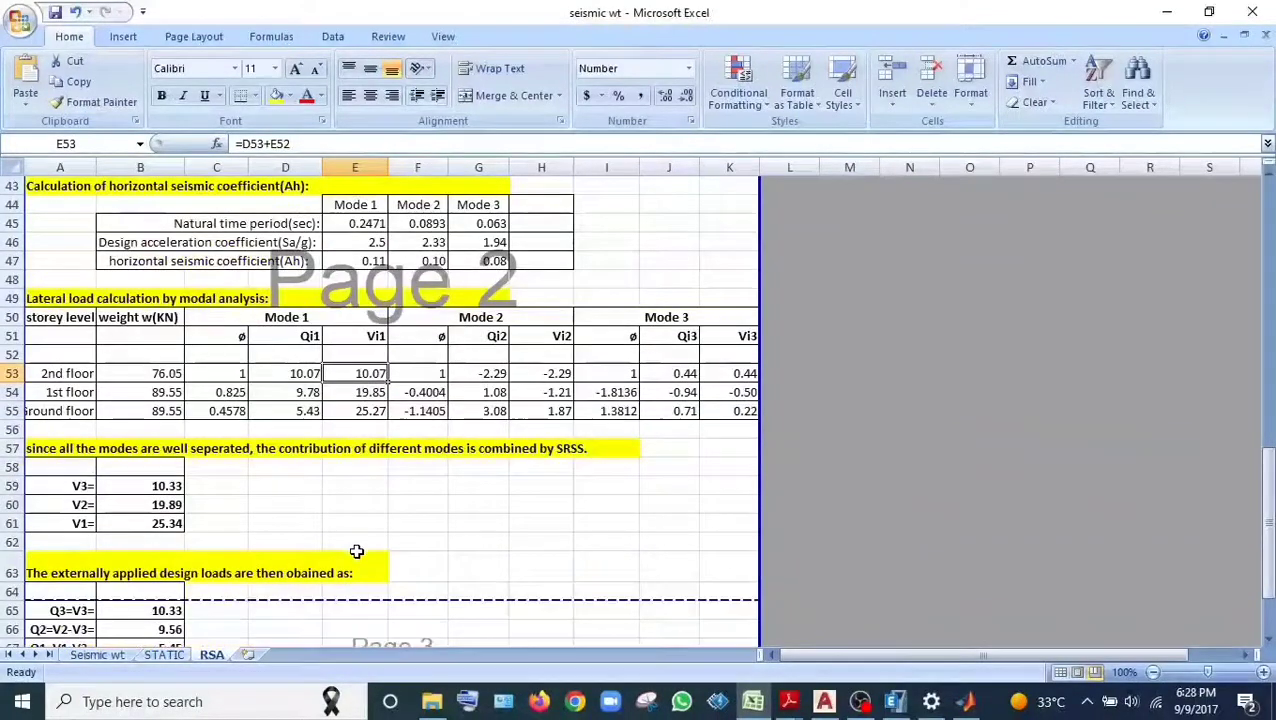
{"action": "left_click", "coordinate": [245, 486]}
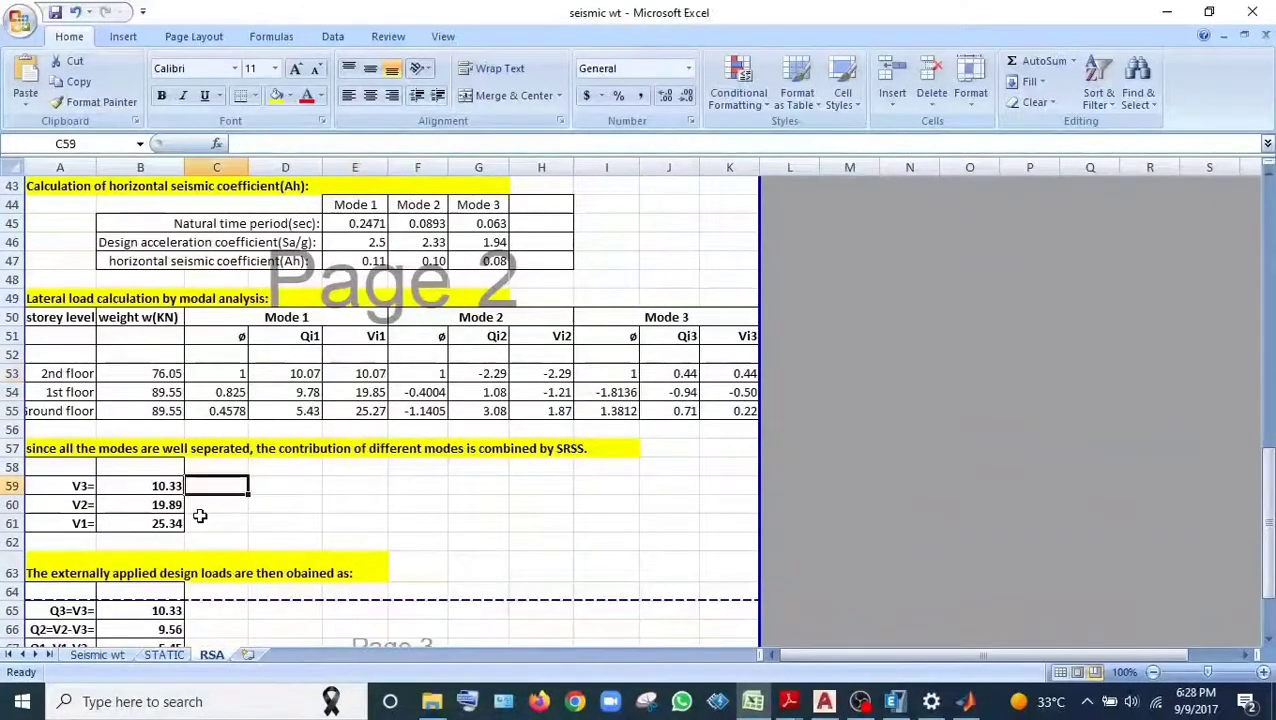
{"action": "left_click", "coordinate": [153, 487]}
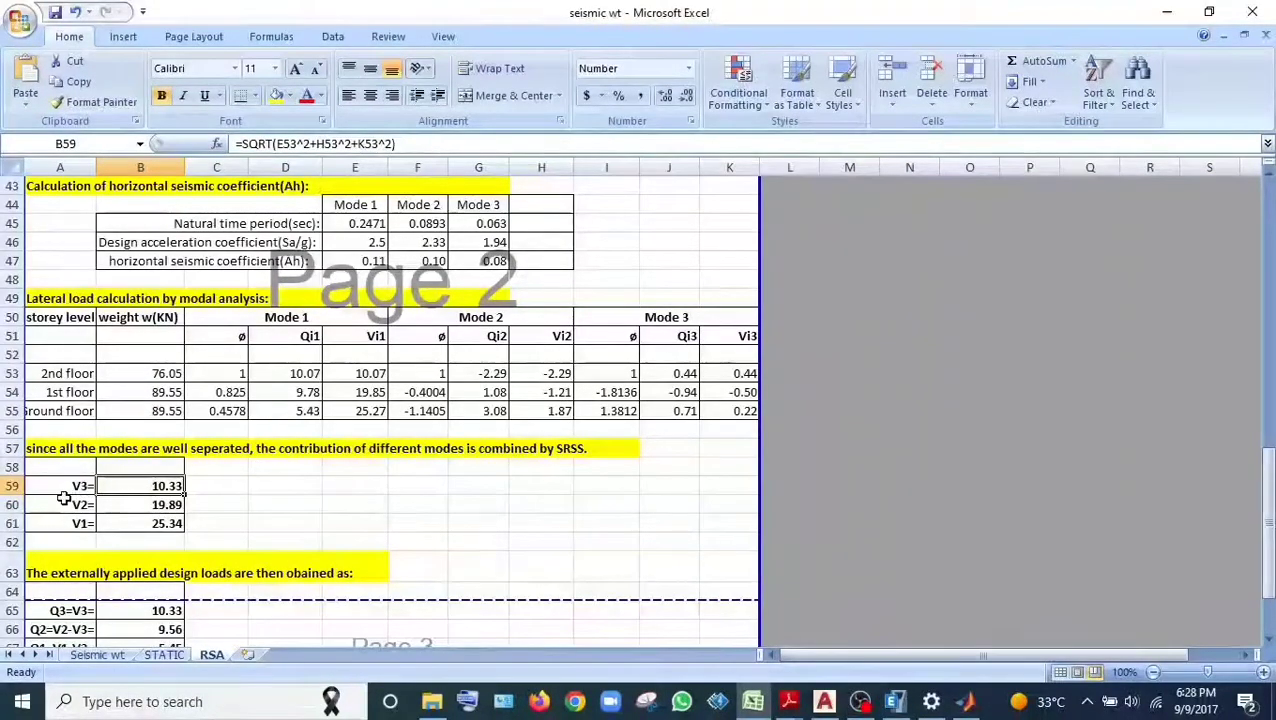
{"action": "double_click", "coordinate": [143, 485]}
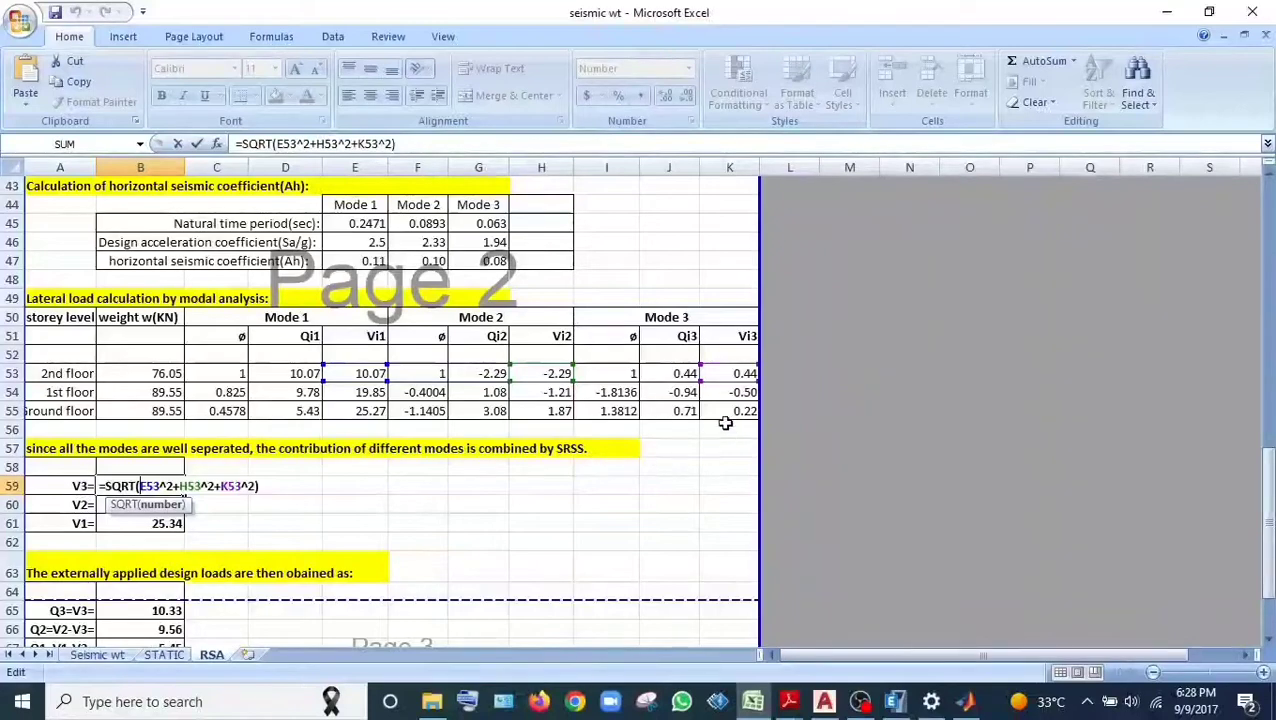
{"action": "key", "text": "ctrl+Return"}
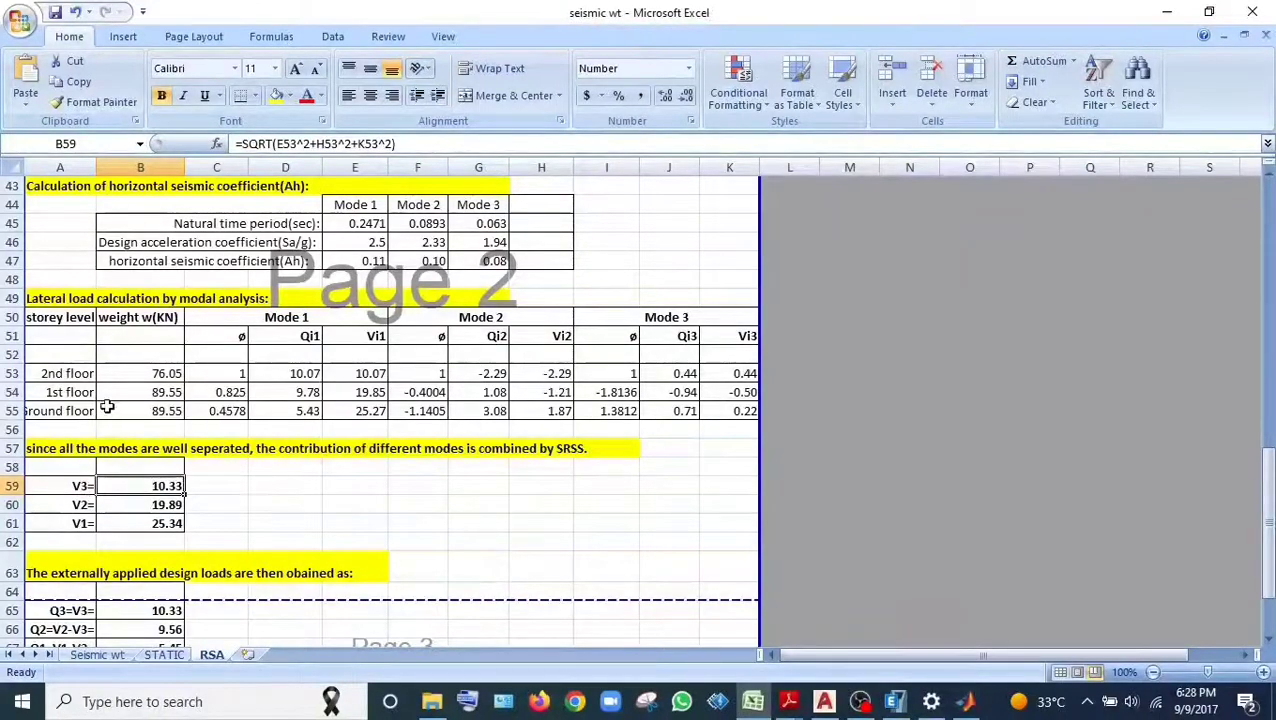
{"action": "left_click", "coordinate": [117, 507]}
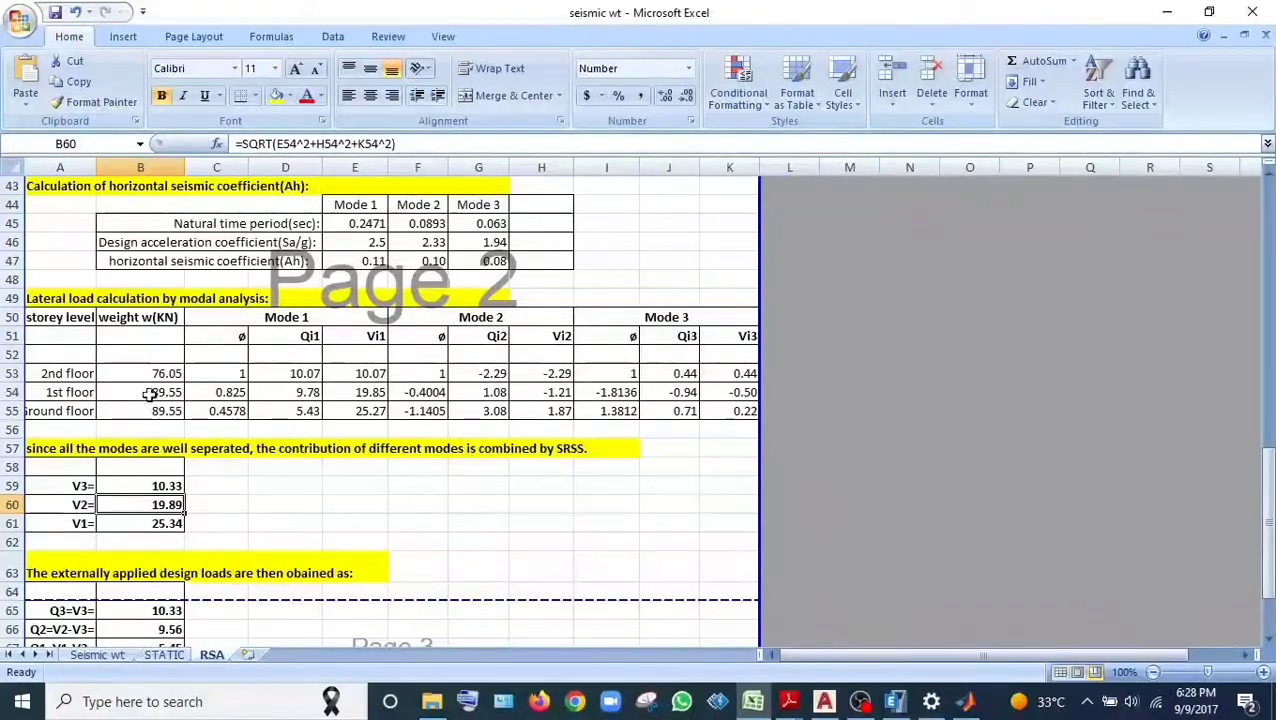
{"action": "left_click", "coordinate": [150, 521]}
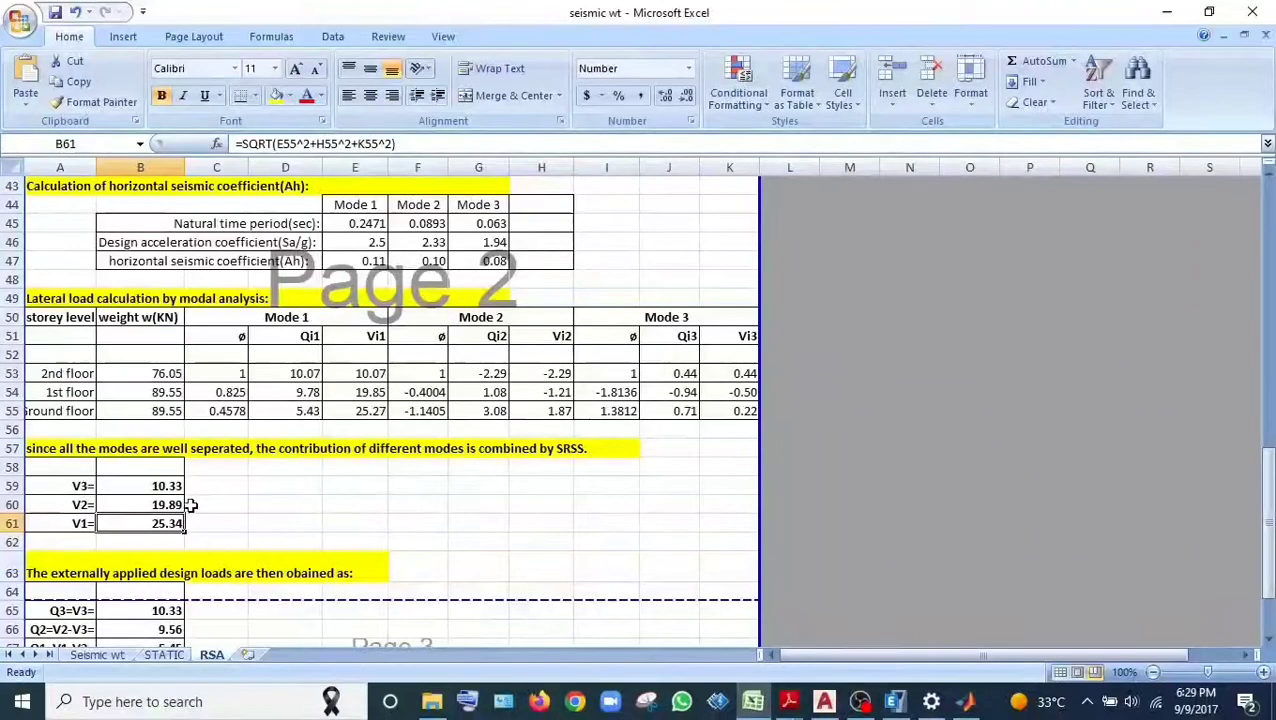
Examine the formulas of the externally applied design loads Q3, Q2 and Q1 in cells B65 to B67
{"action": "scroll", "coordinate": [190, 502], "scroll_direction": "down", "scroll_amount": 1}
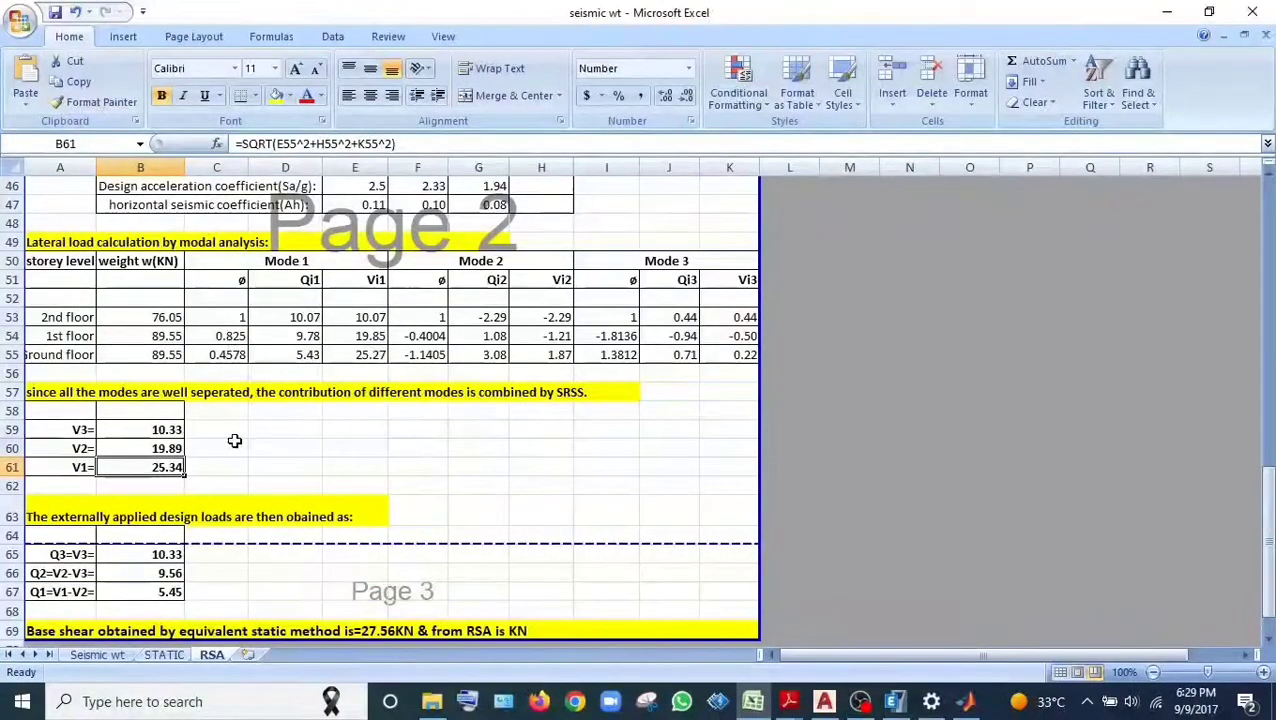
{"action": "scroll", "coordinate": [234, 441], "scroll_direction": "down", "scroll_amount": 1}
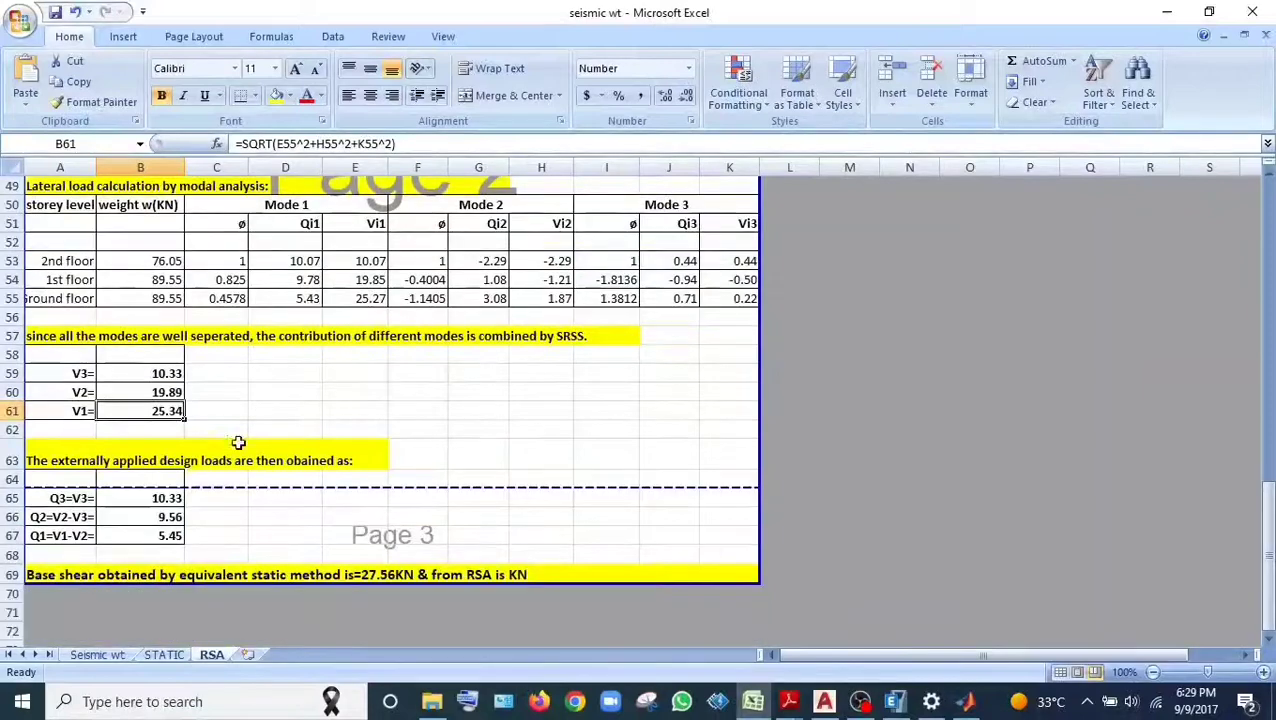
{"action": "left_click", "coordinate": [70, 499]}
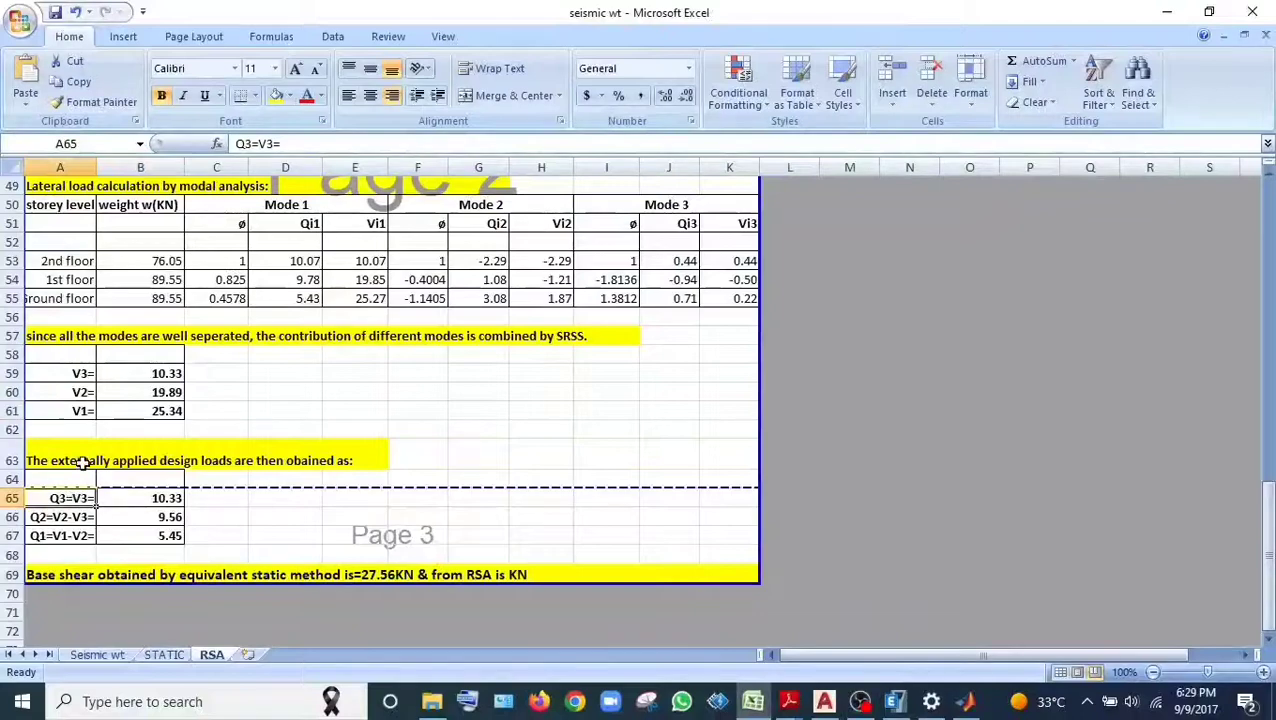
{"action": "left_click", "coordinate": [132, 498]}
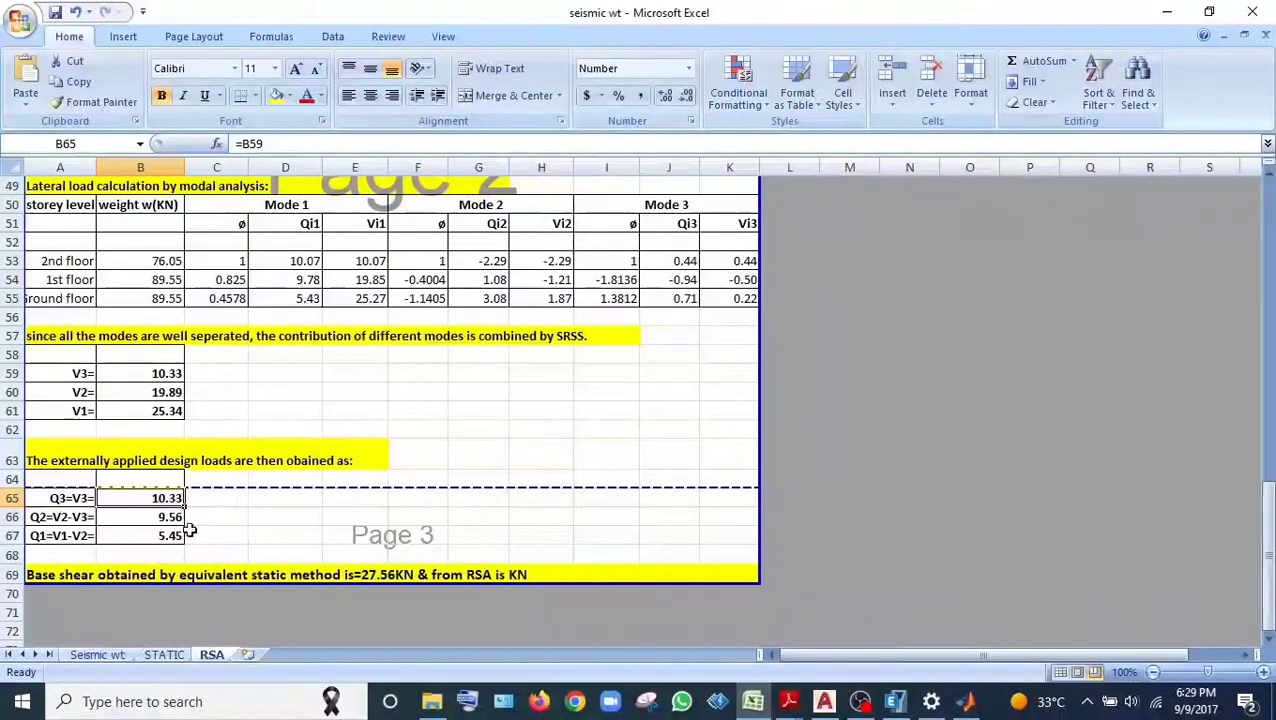
{"action": "left_click", "coordinate": [124, 517]}
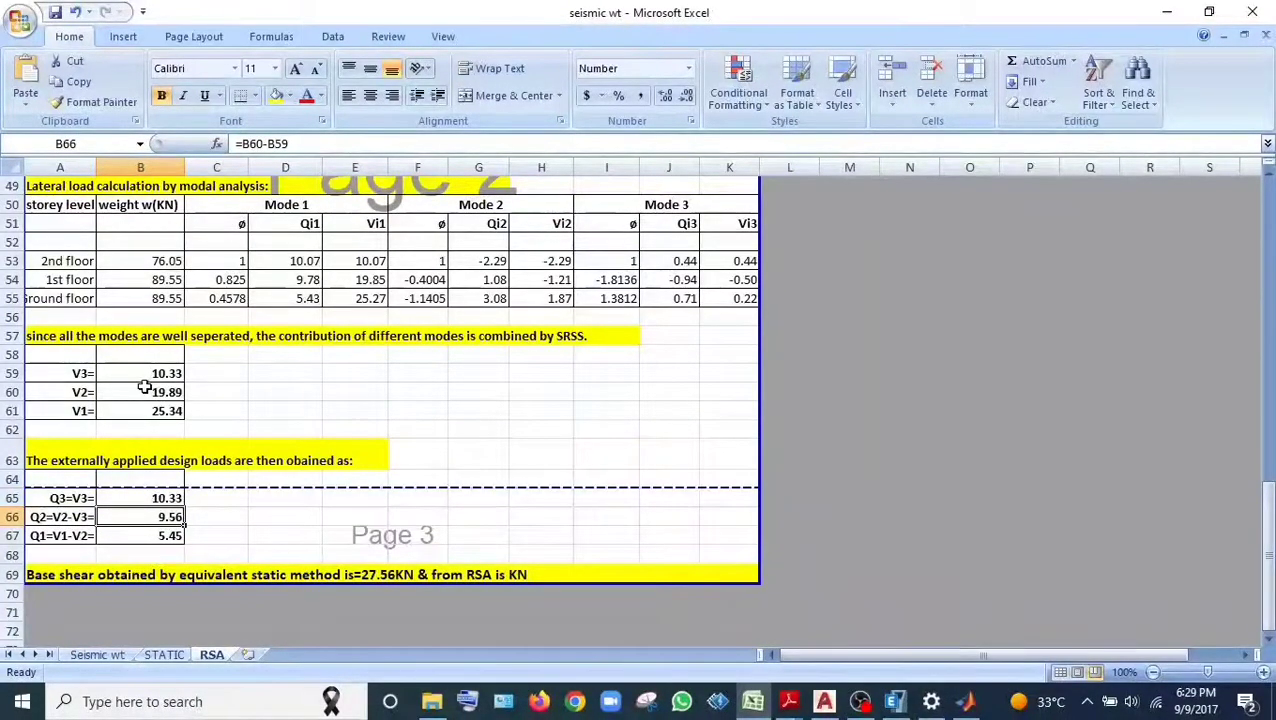
{"action": "left_click", "coordinate": [98, 537]}
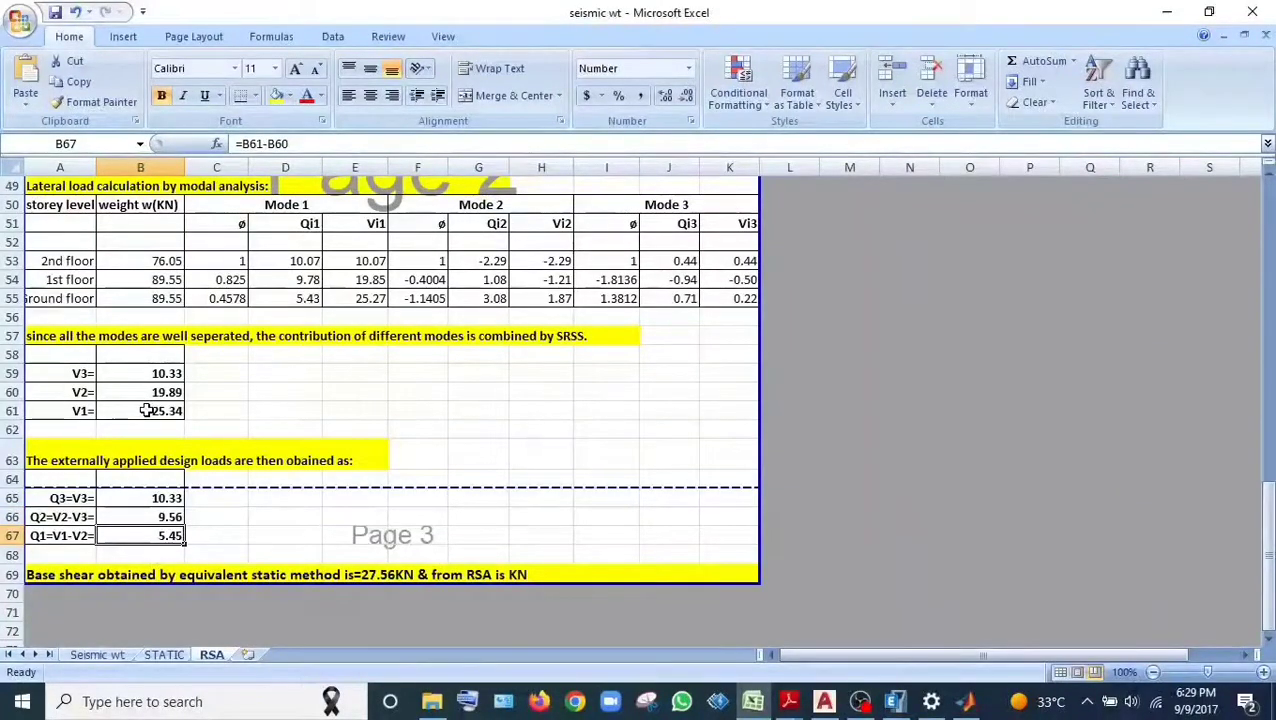
Total the design loads Q3, Q2 and Q1 in cell B68 with AutoSum
{"action": "left_click", "coordinate": [152, 553]}
{"action": "type", "text": "="}
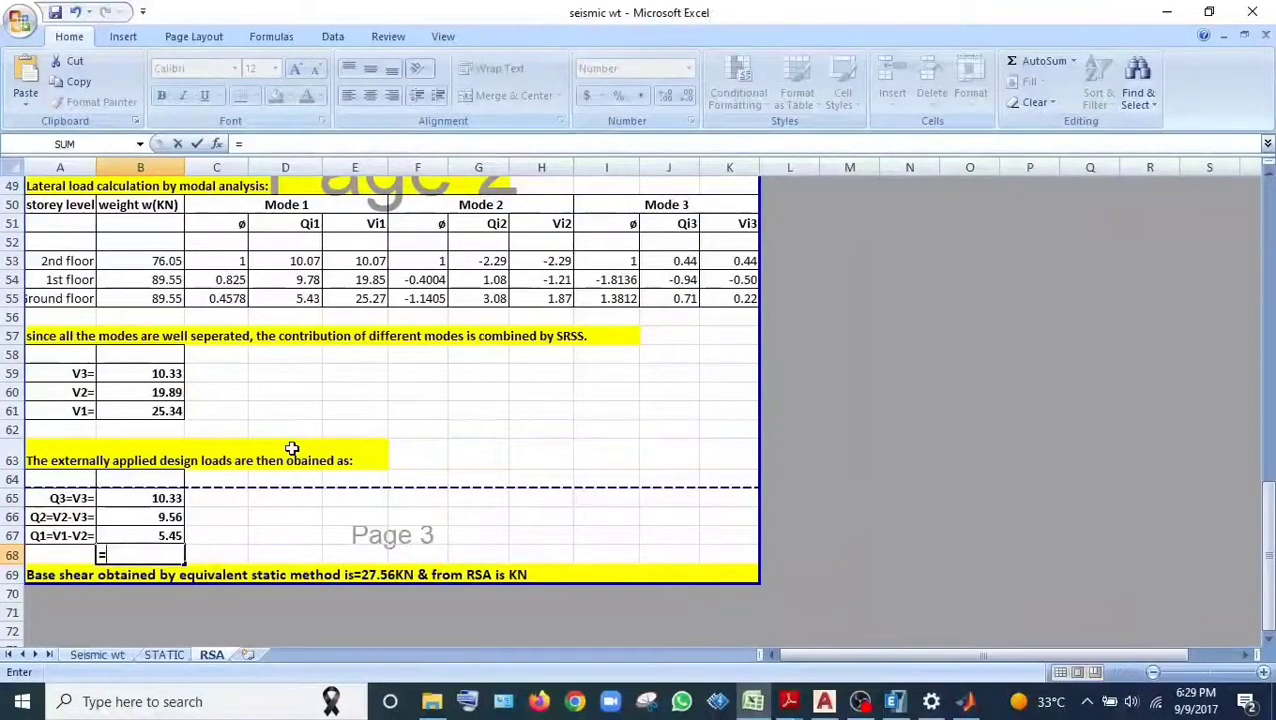
{"action": "key", "text": "Escape"}
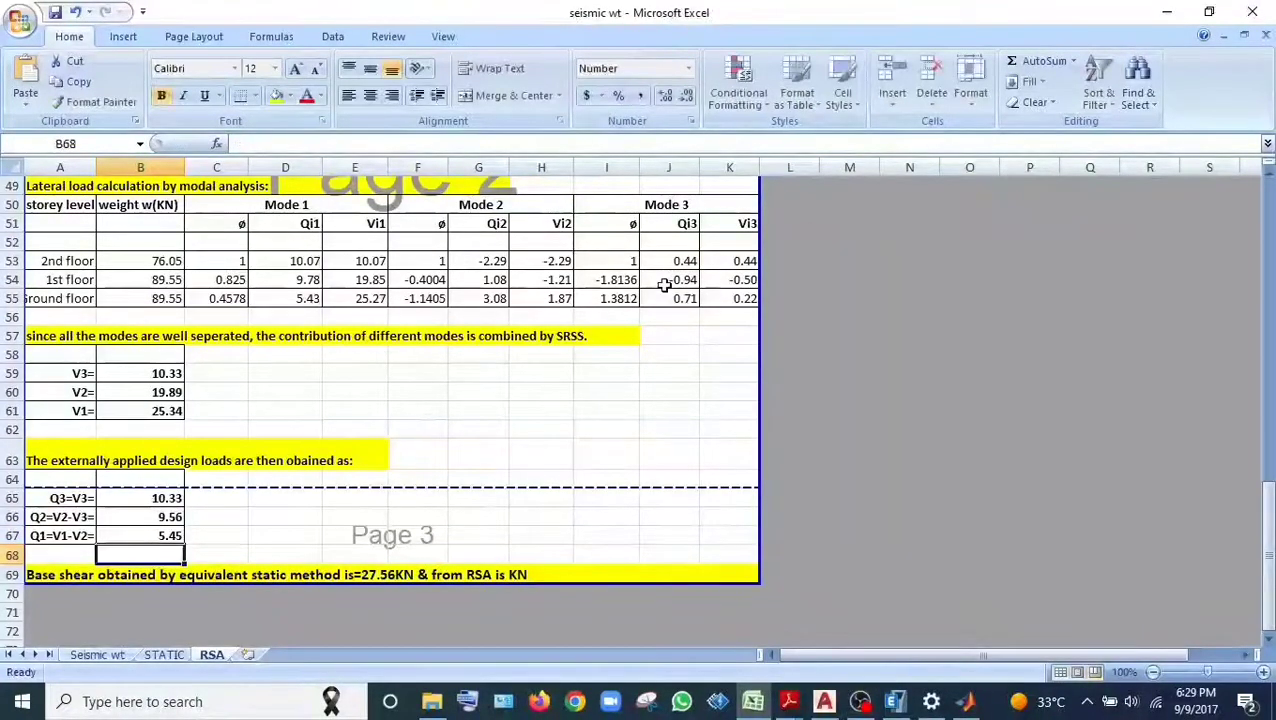
{"action": "left_click", "coordinate": [1040, 61]}
{"action": "key", "text": "Return"}
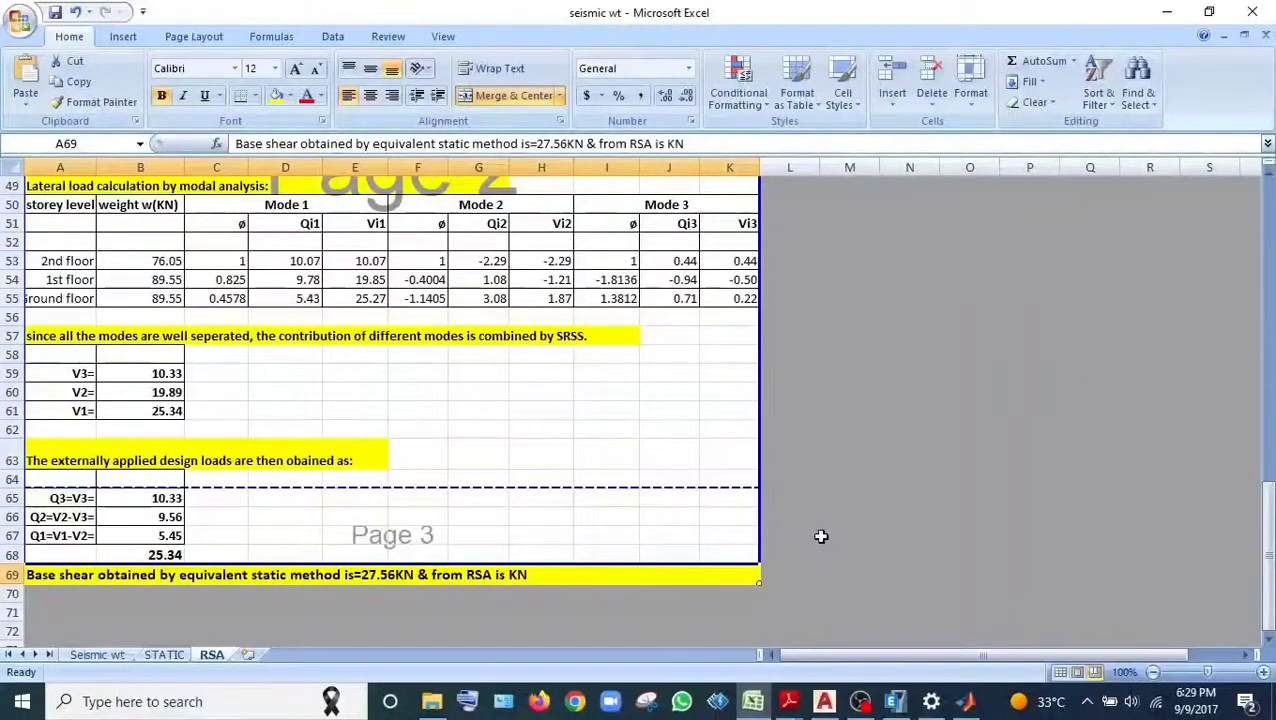
Switch to the EQ model in ETABS and unlock it, accepting deletion of the analysis results
{"action": "left_click", "coordinate": [896, 702]}
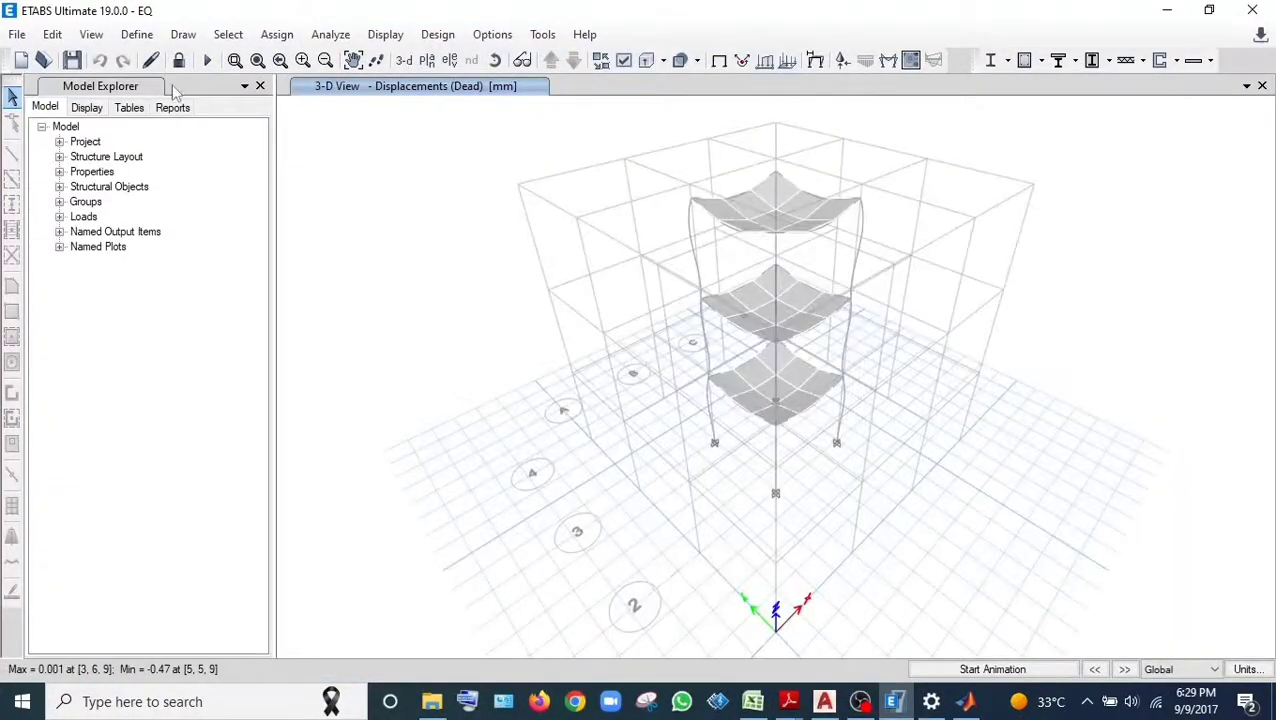
{"action": "left_click", "coordinate": [179, 62]}
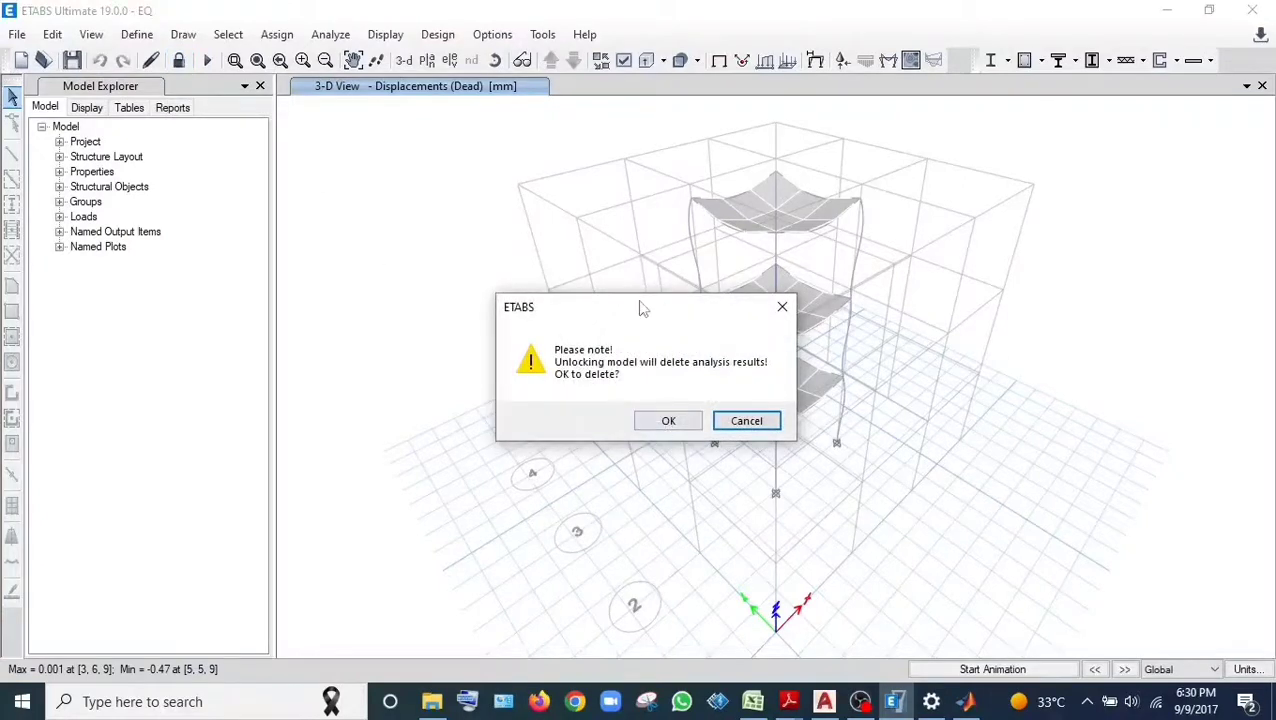
{"action": "left_click_drag", "start_coordinate": [641, 306], "coordinate": [473, 316]}
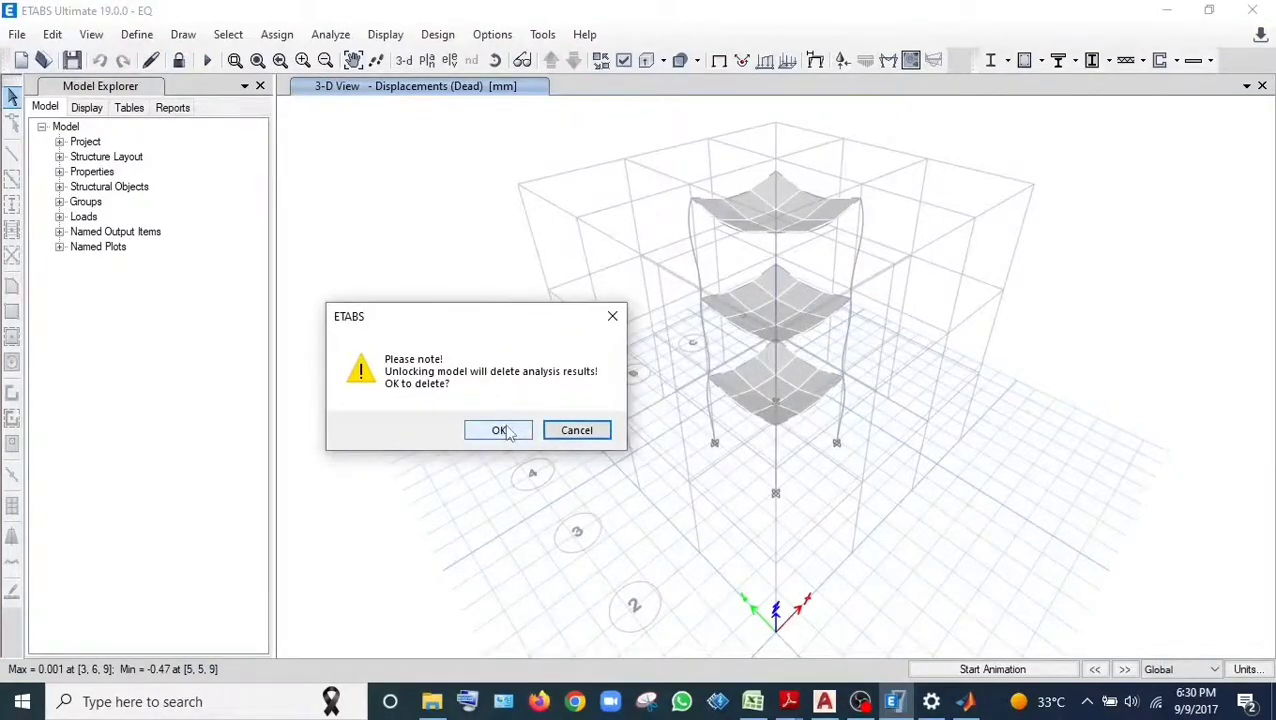
{"action": "left_click", "coordinate": [499, 430]}
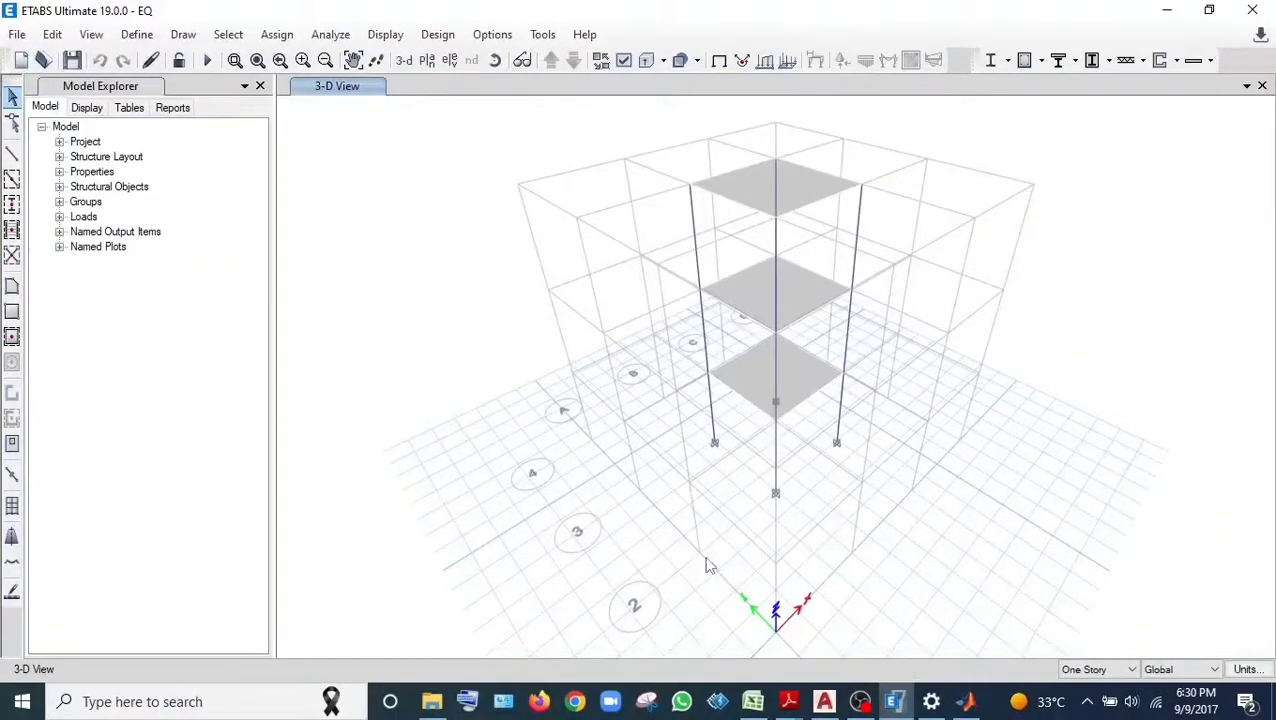
Read the EI (beam) >>> EI (columns) assumption of the MDOF shear building model in the PCE204 lecture PDF
{"action": "mouse_move", "coordinate": [791, 700]}
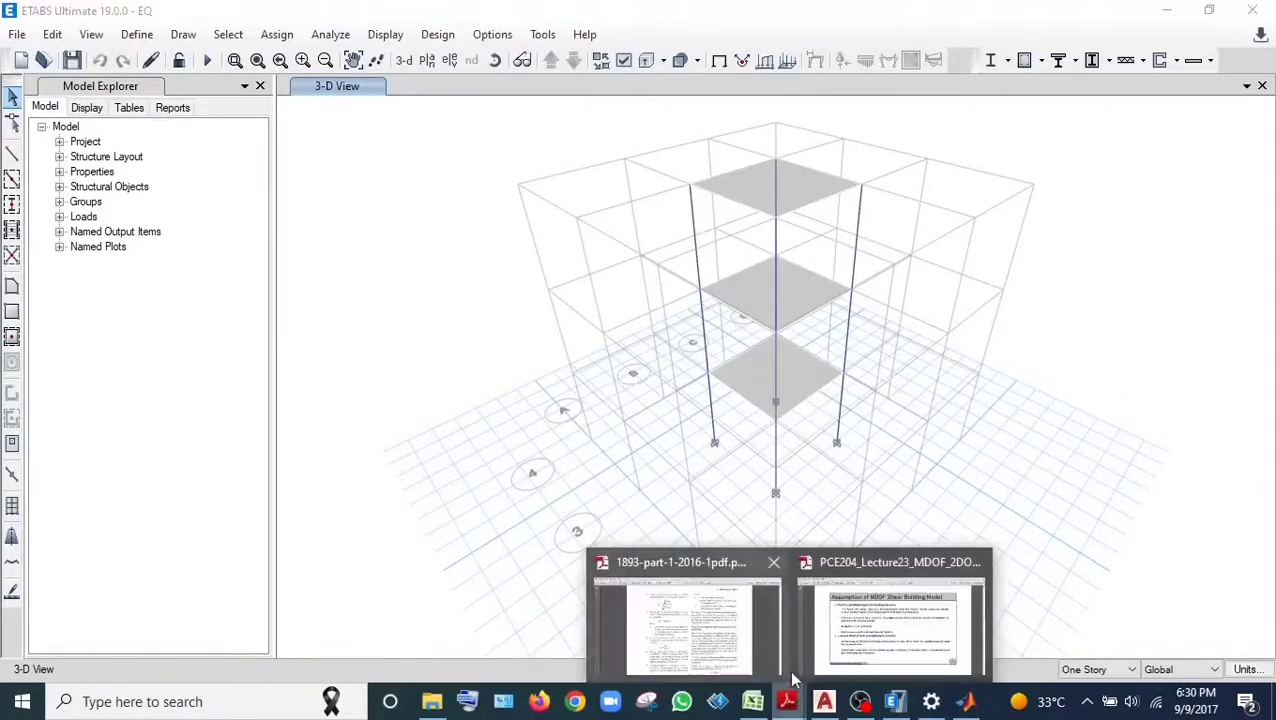
{"action": "left_click", "coordinate": [852, 621]}
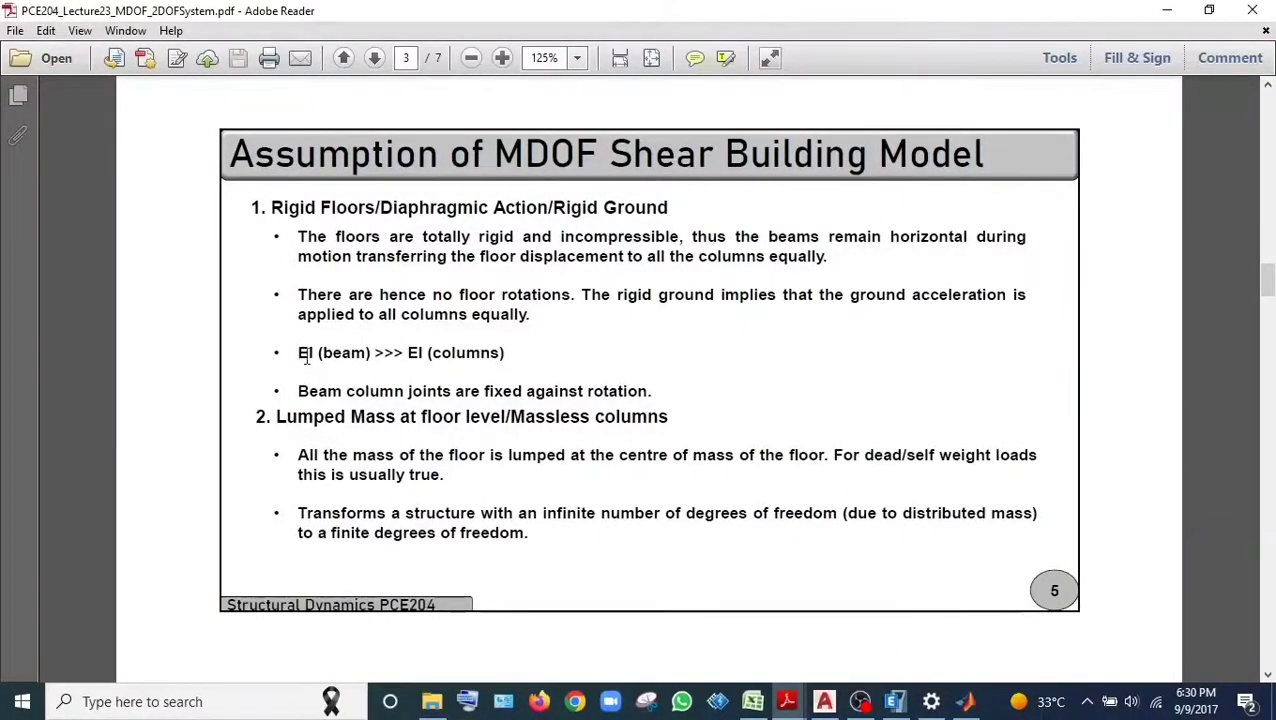
{"action": "left_click_drag", "start_coordinate": [306, 358], "coordinate": [318, 358]}
Switch to ETABS and set the ConcBm frame section's modifier for moment of inertia about the 2 axis to 10000000
{"action": "left_click", "coordinate": [894, 701]}
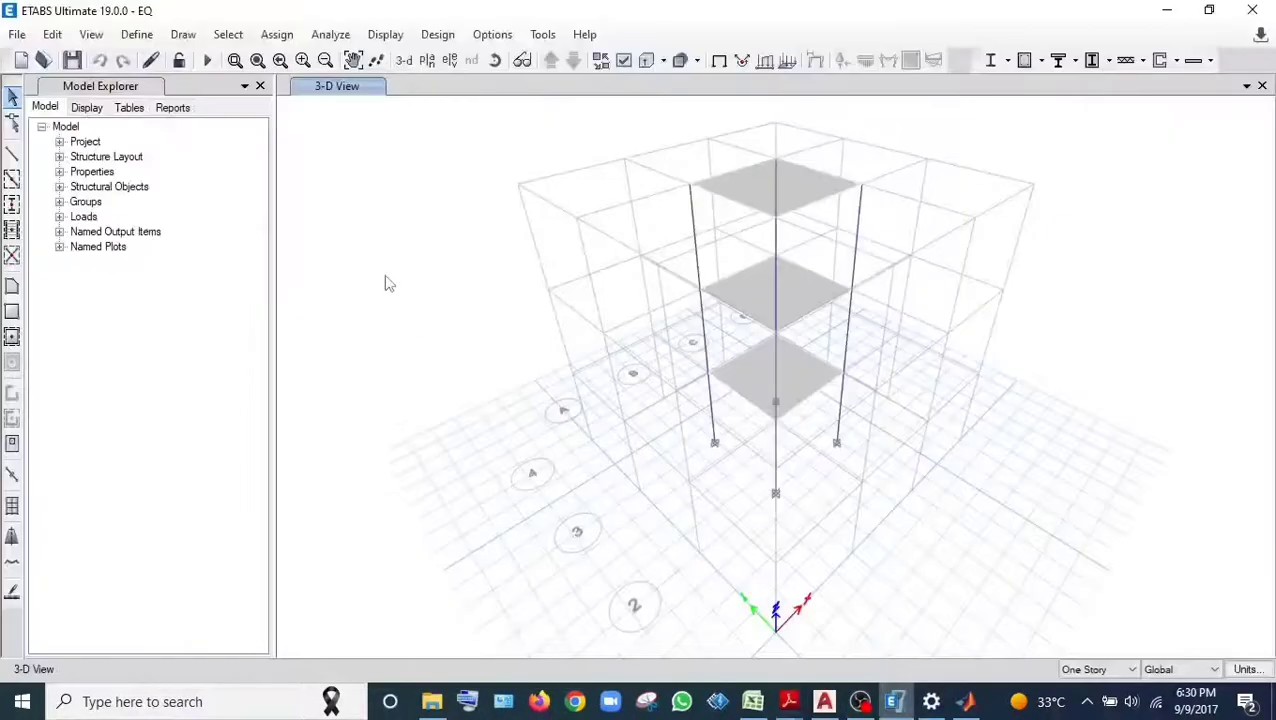
{"action": "left_click", "coordinate": [137, 34]}
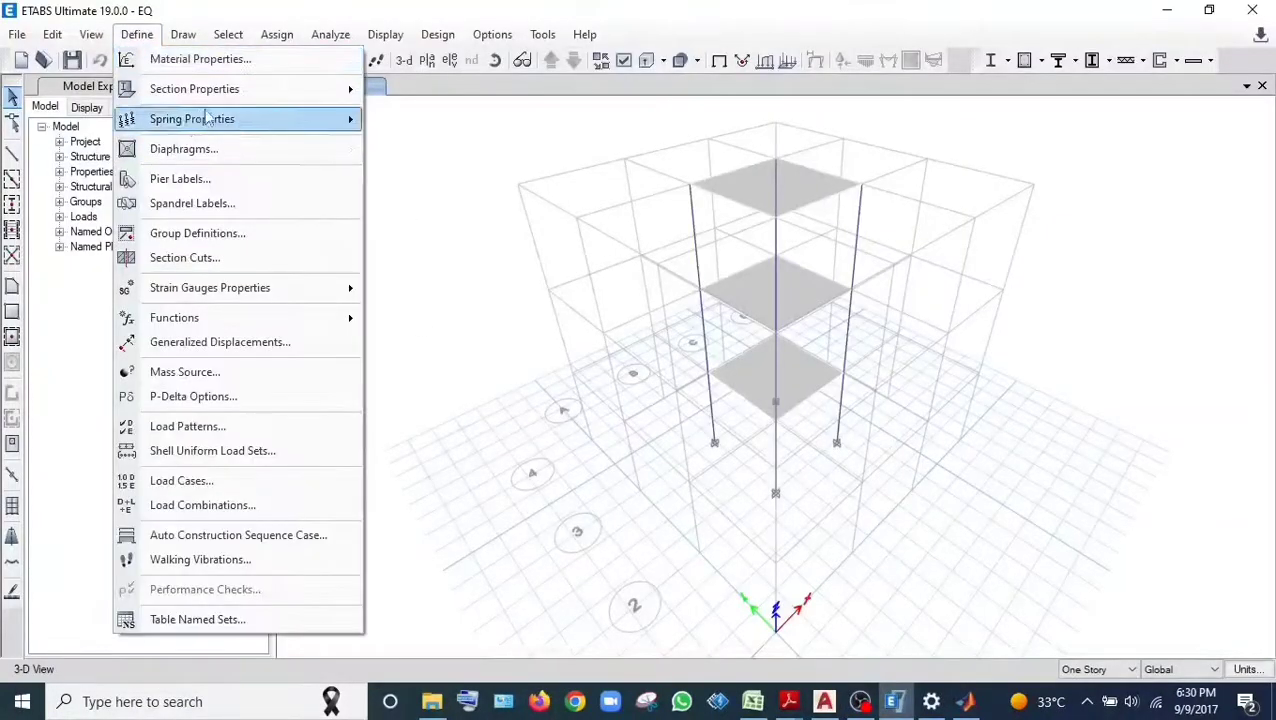
{"action": "mouse_move", "coordinate": [283, 92]}
{"action": "left_click", "coordinate": [415, 90]}
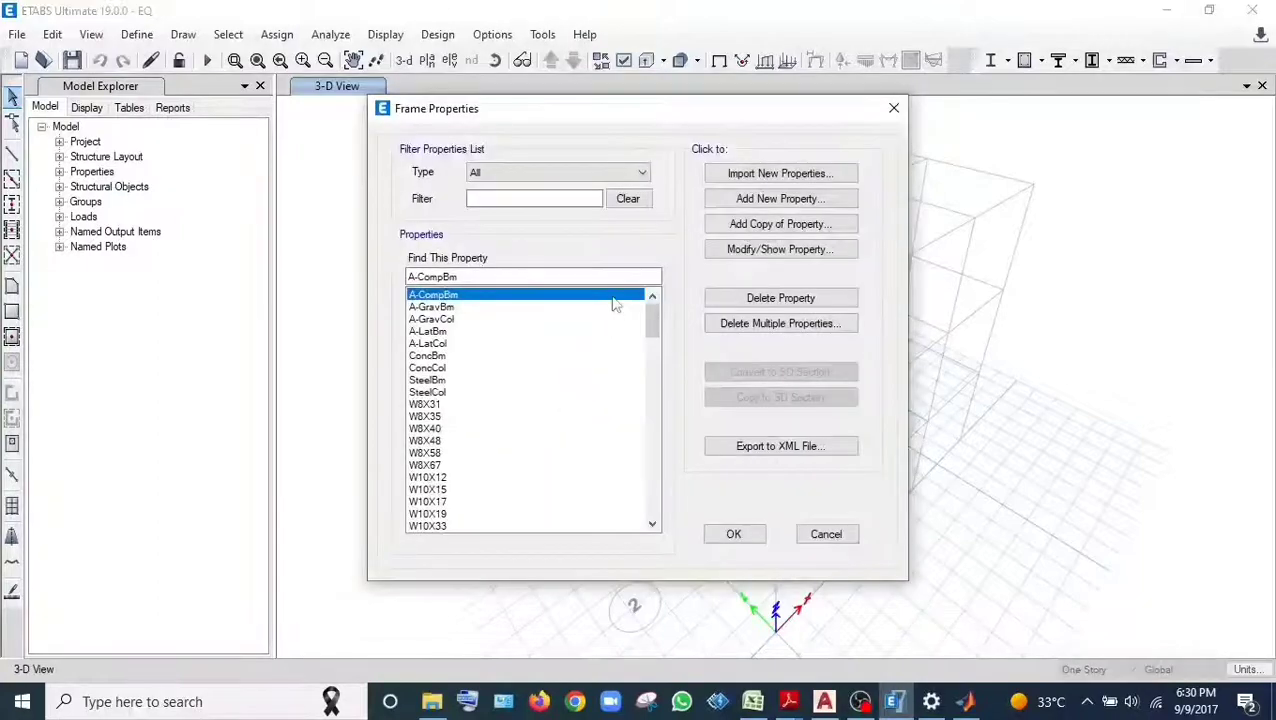
{"action": "left_click", "coordinate": [450, 358]}
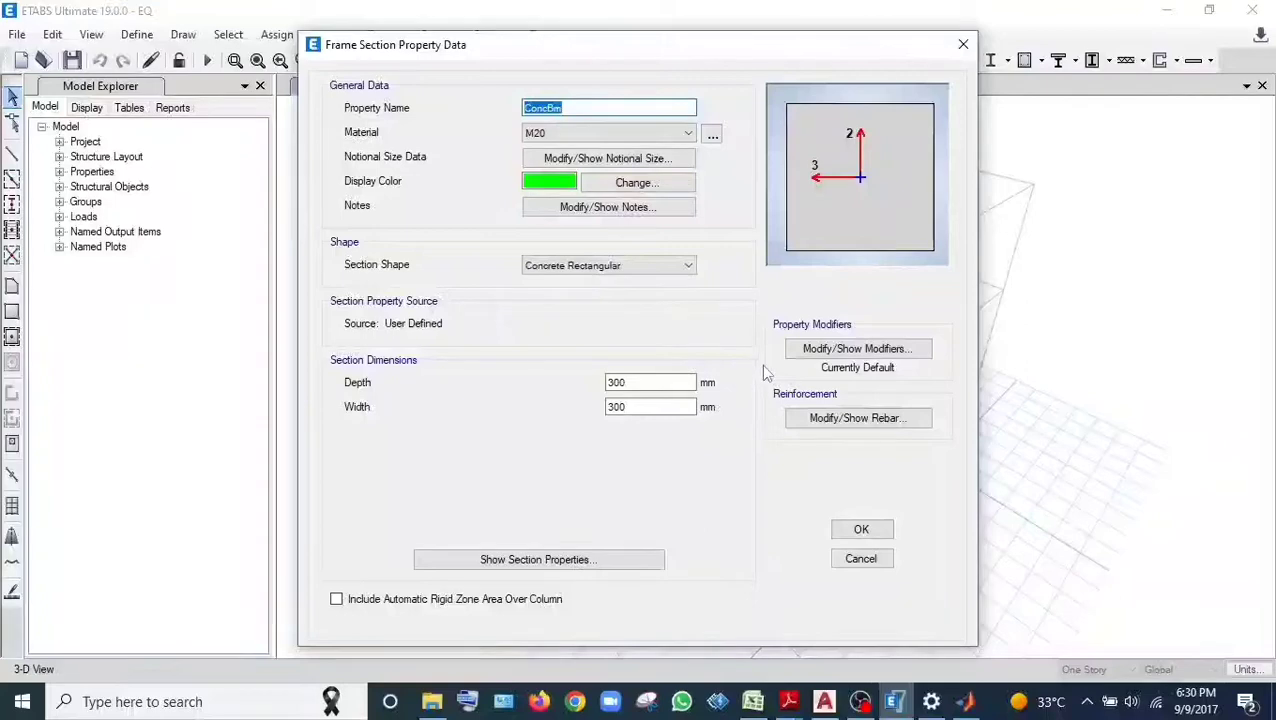
{"action": "left_click", "coordinate": [820, 350]}
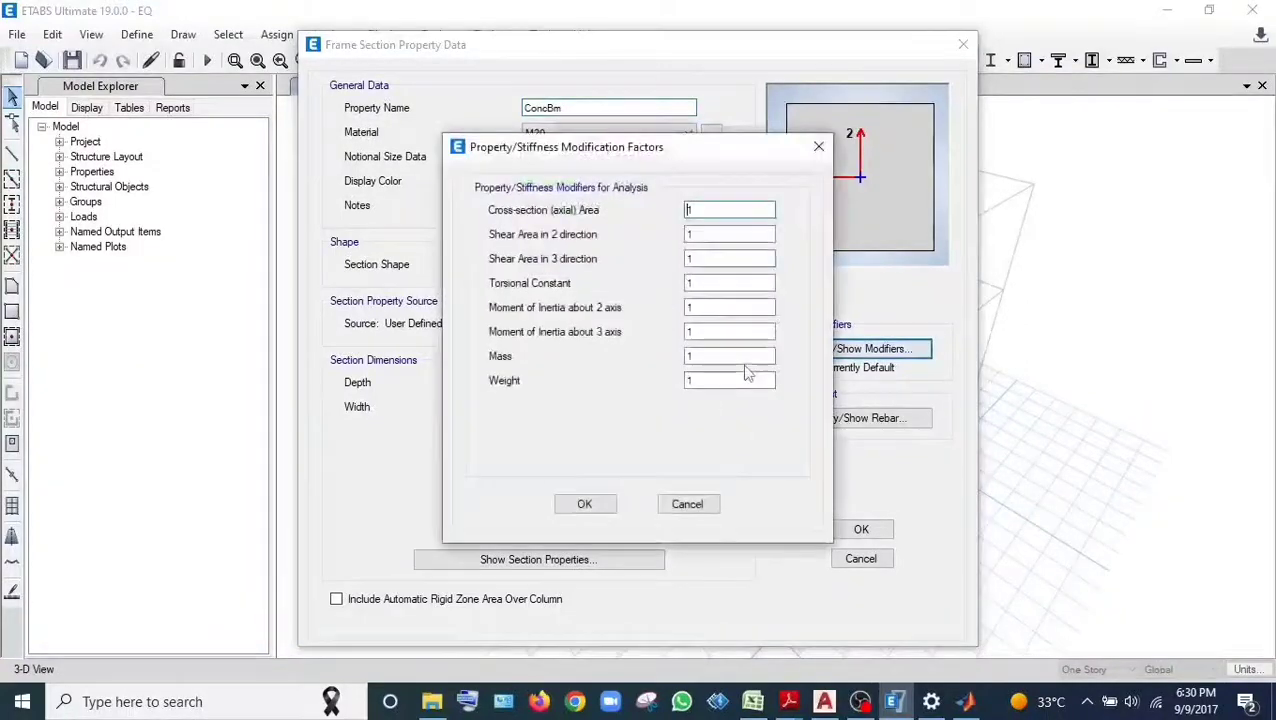
{"action": "double_click", "coordinate": [686, 307]}
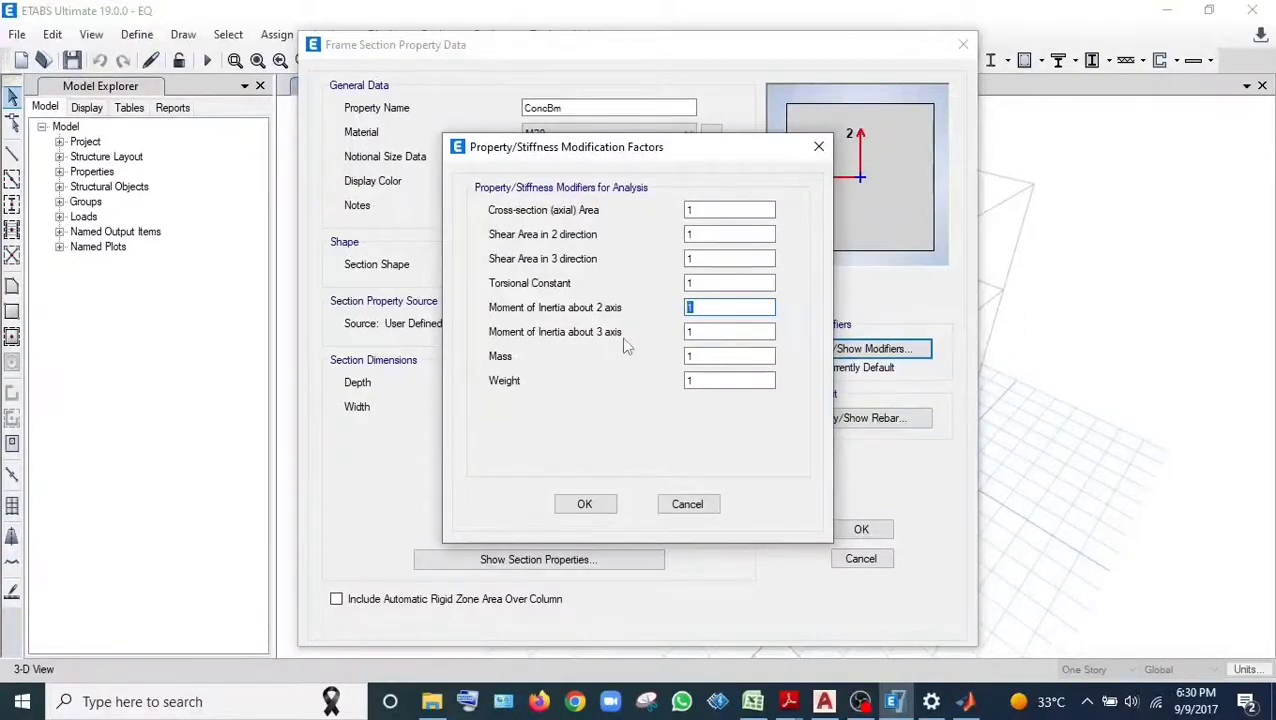
{"action": "type", "text": "10000000"}
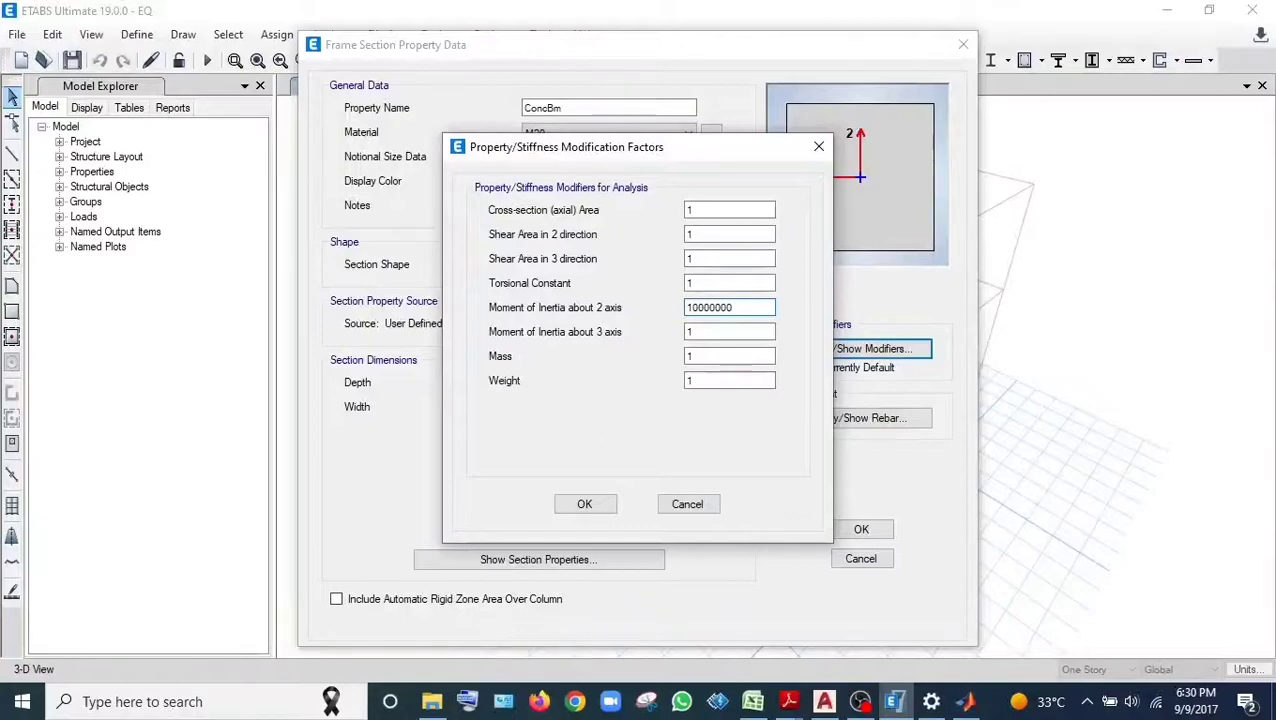
Copy the 10000000 modifier to the ConcBm moment of inertia about the 3 axis and accept the section changes
{"action": "left_click_drag", "start_coordinate": [756, 307], "coordinate": [679, 314]}
{"action": "key", "text": "ctrl+c"}
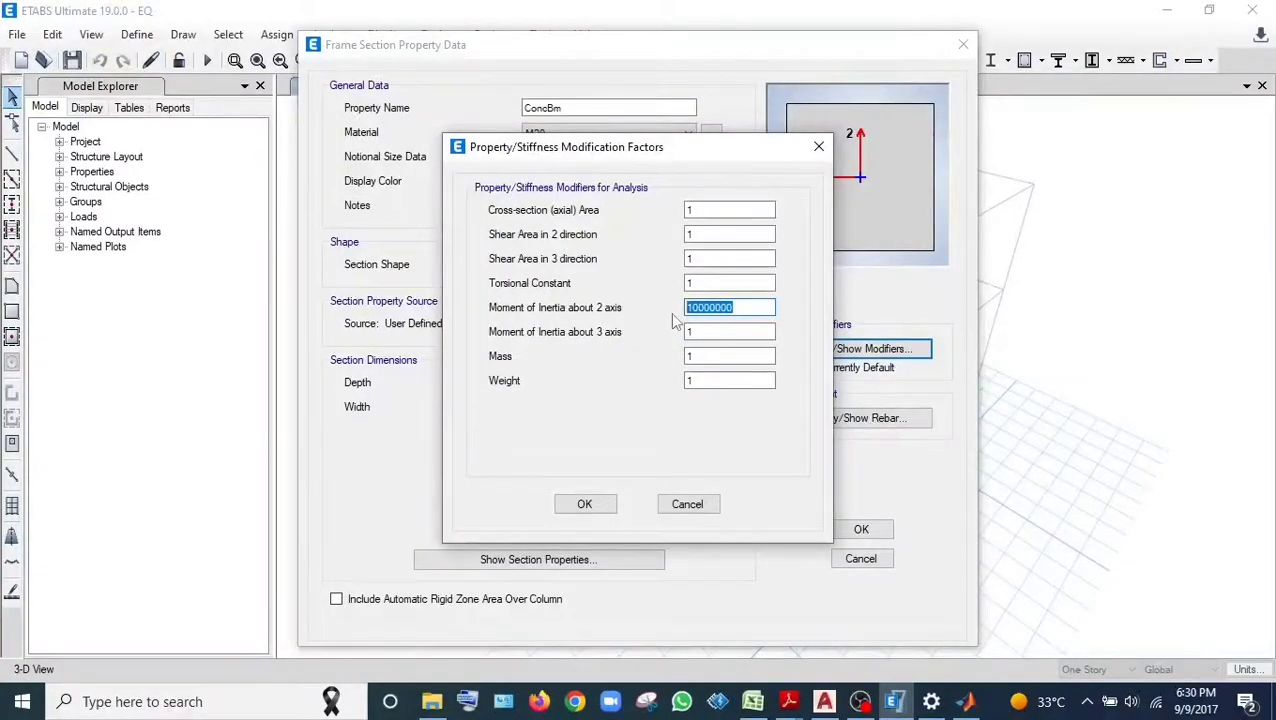
{"action": "double_click", "coordinate": [690, 332]}
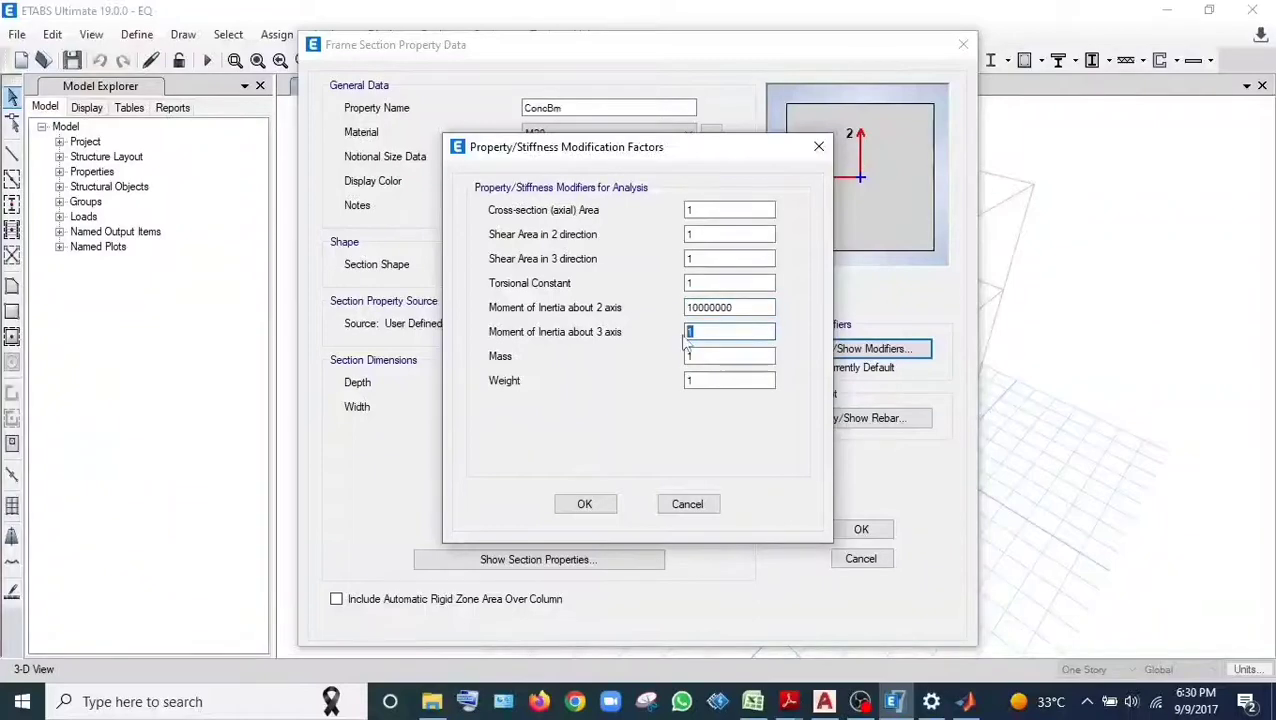
{"action": "key", "text": "ctrl+v"}
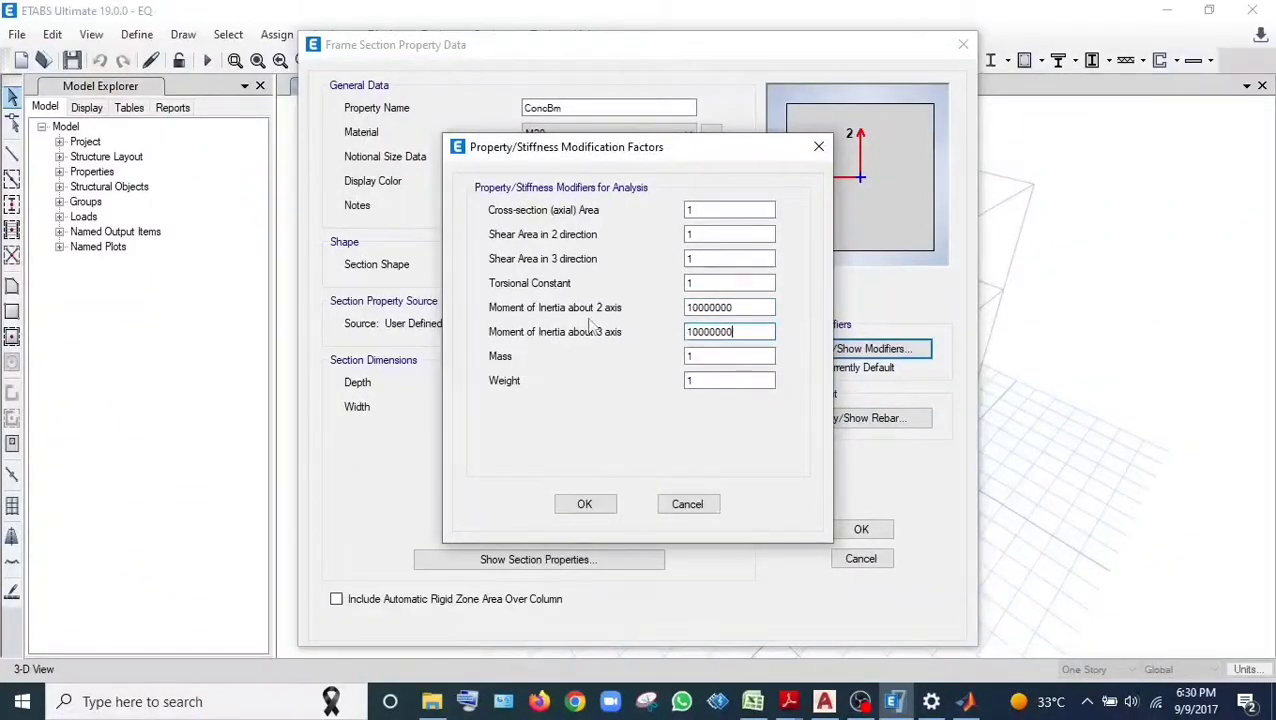
{"action": "left_click", "coordinate": [584, 504]}
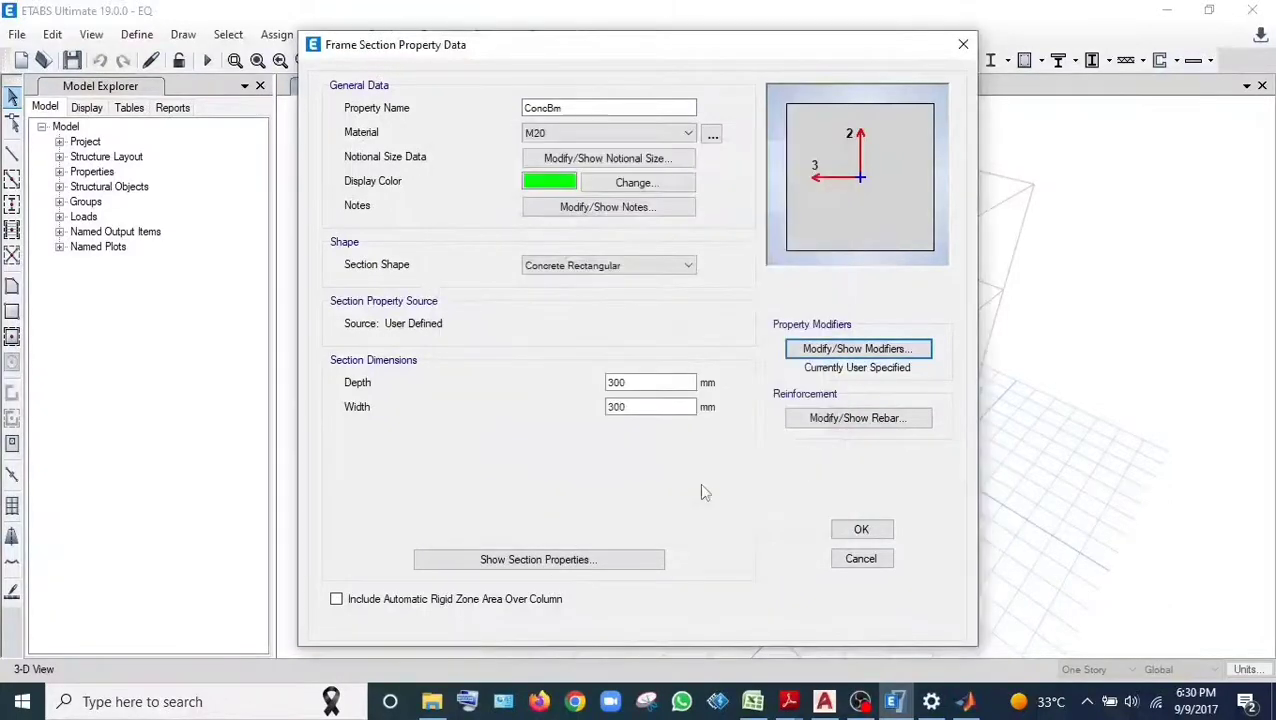
{"action": "left_click", "coordinate": [848, 530]}
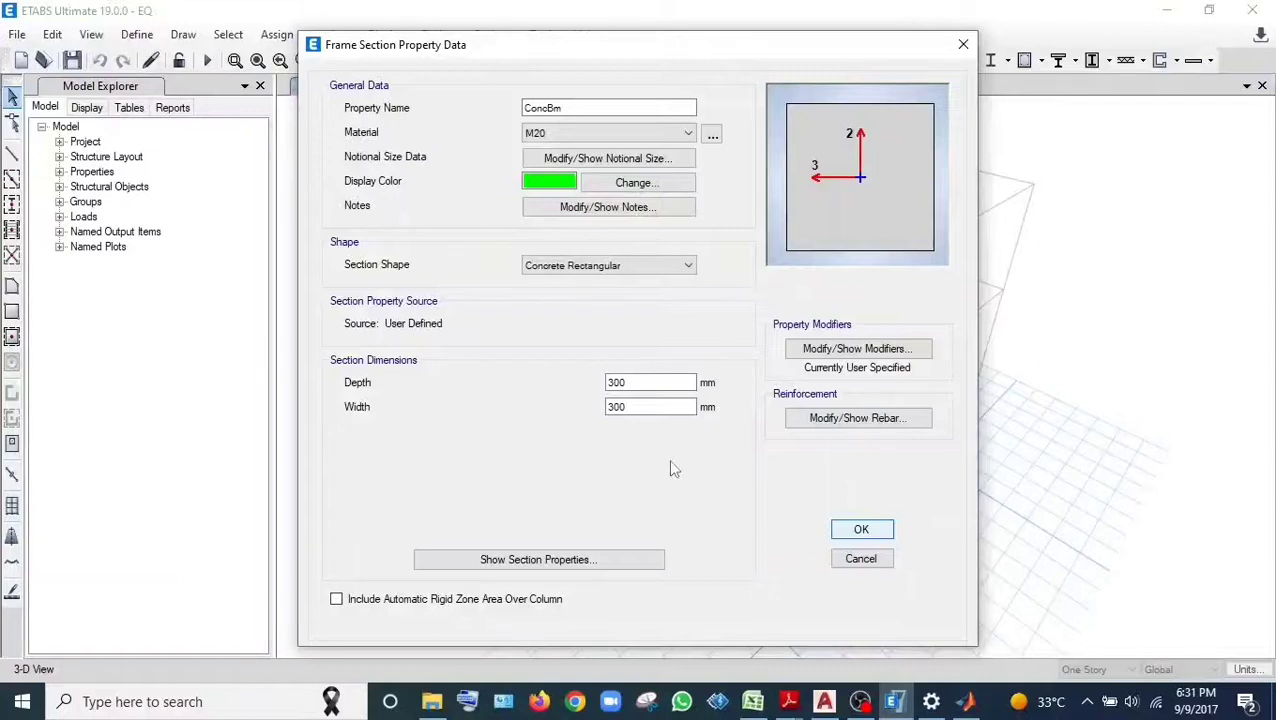
{"action": "left_click", "coordinate": [850, 531]}
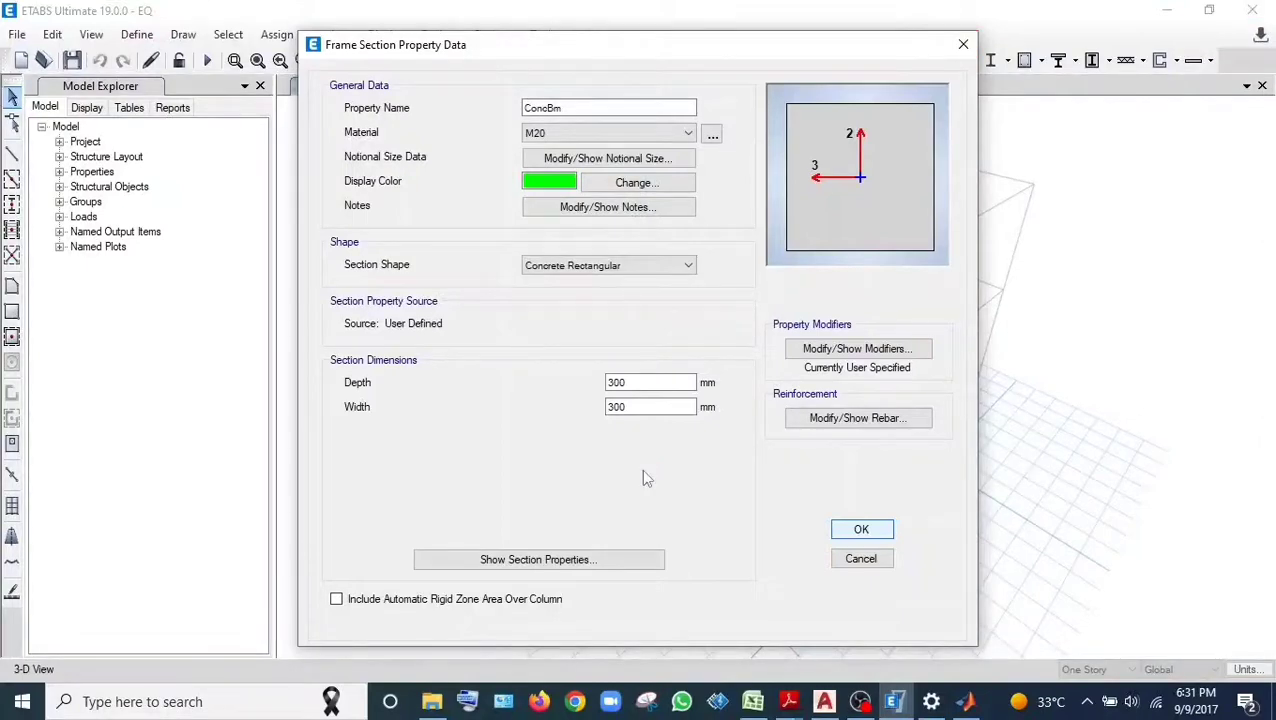
{"action": "left_click", "coordinate": [726, 535]}
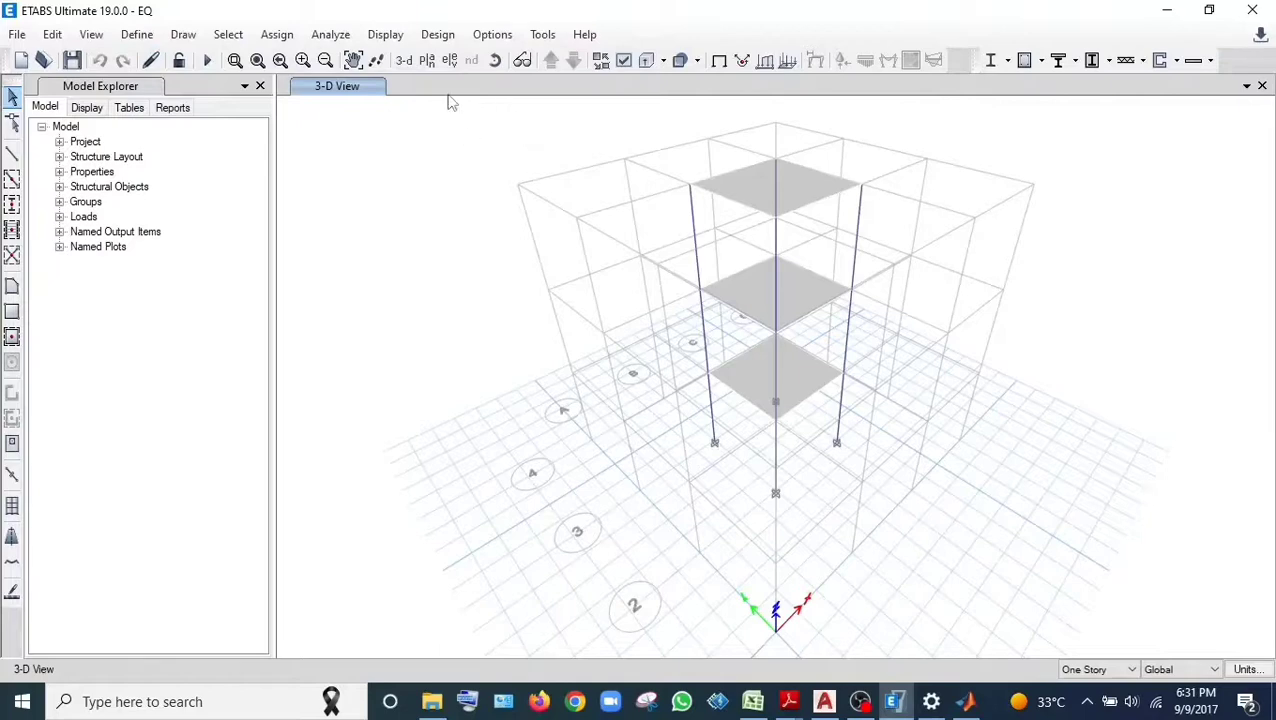
Check that diaphragm D1 exists in the diaphragm definitions
{"action": "left_click", "coordinate": [137, 34]}
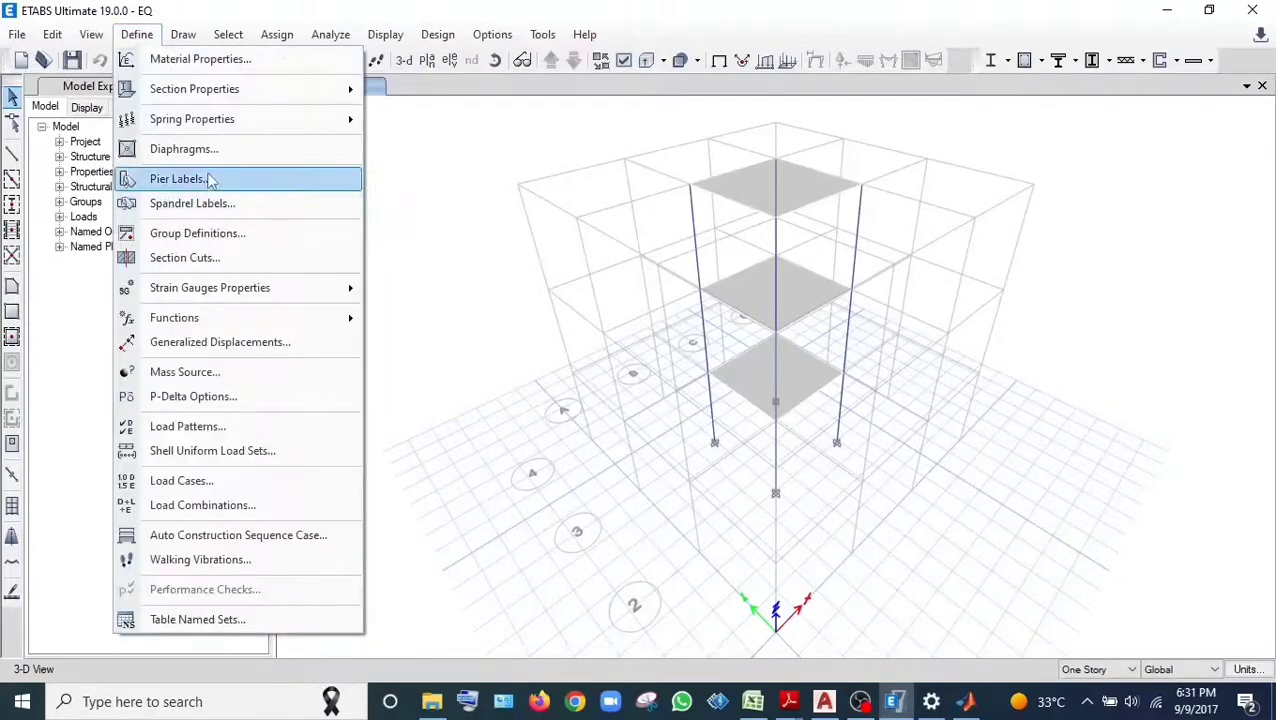
{"action": "left_click", "coordinate": [205, 149]}
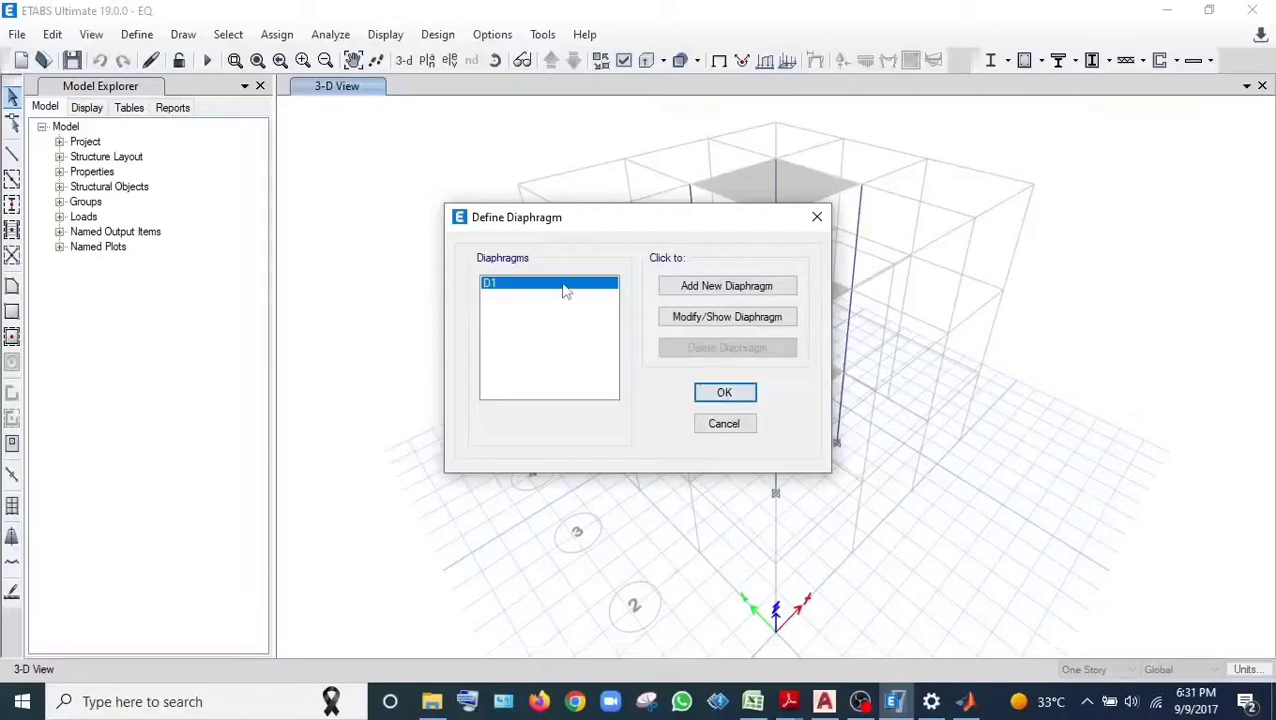
{"action": "left_click", "coordinate": [726, 396]}
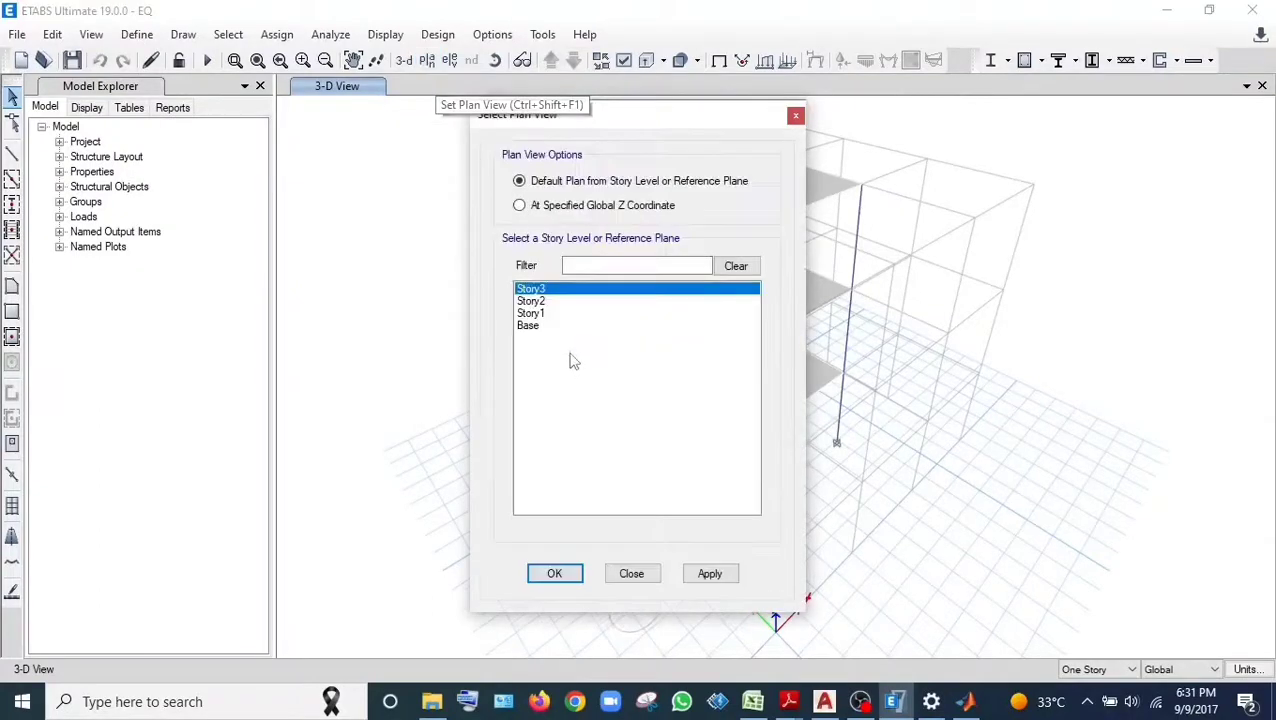
Show the Story1 plan, select the whole floor and assign diaphragm D1 to its joints
{"action": "left_click", "coordinate": [547, 314]}
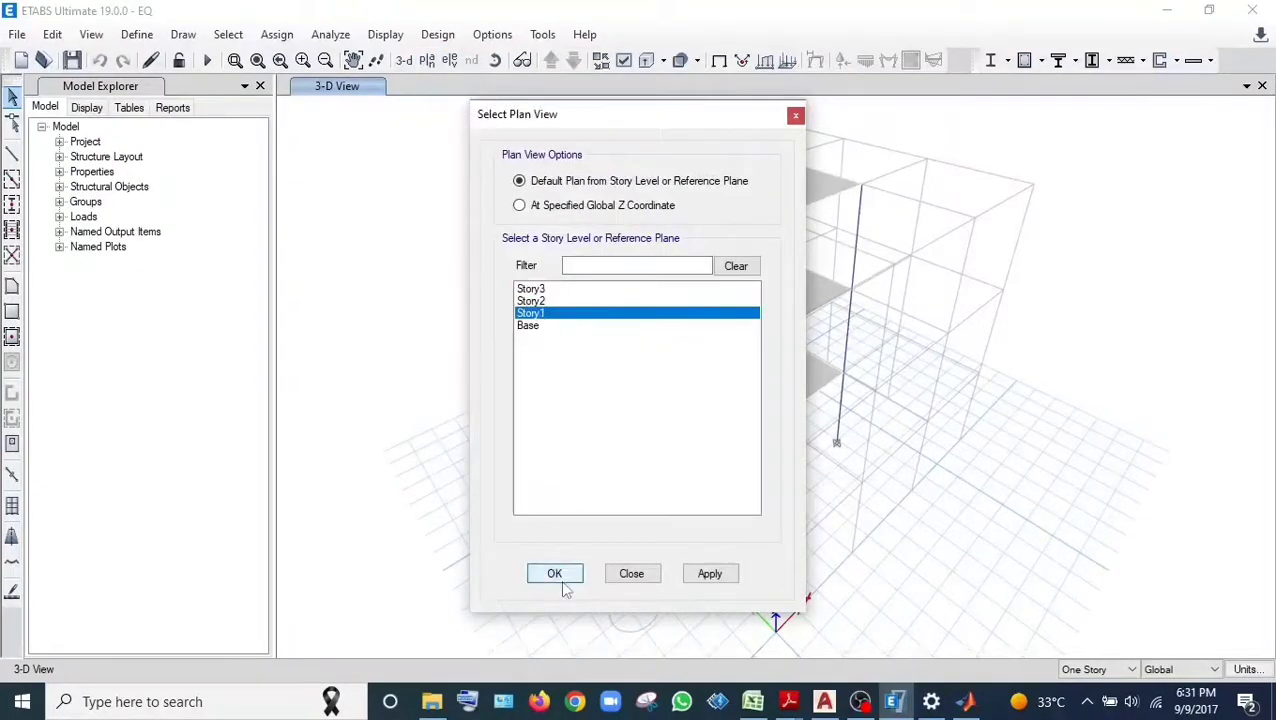
{"action": "left_click", "coordinate": [561, 580]}
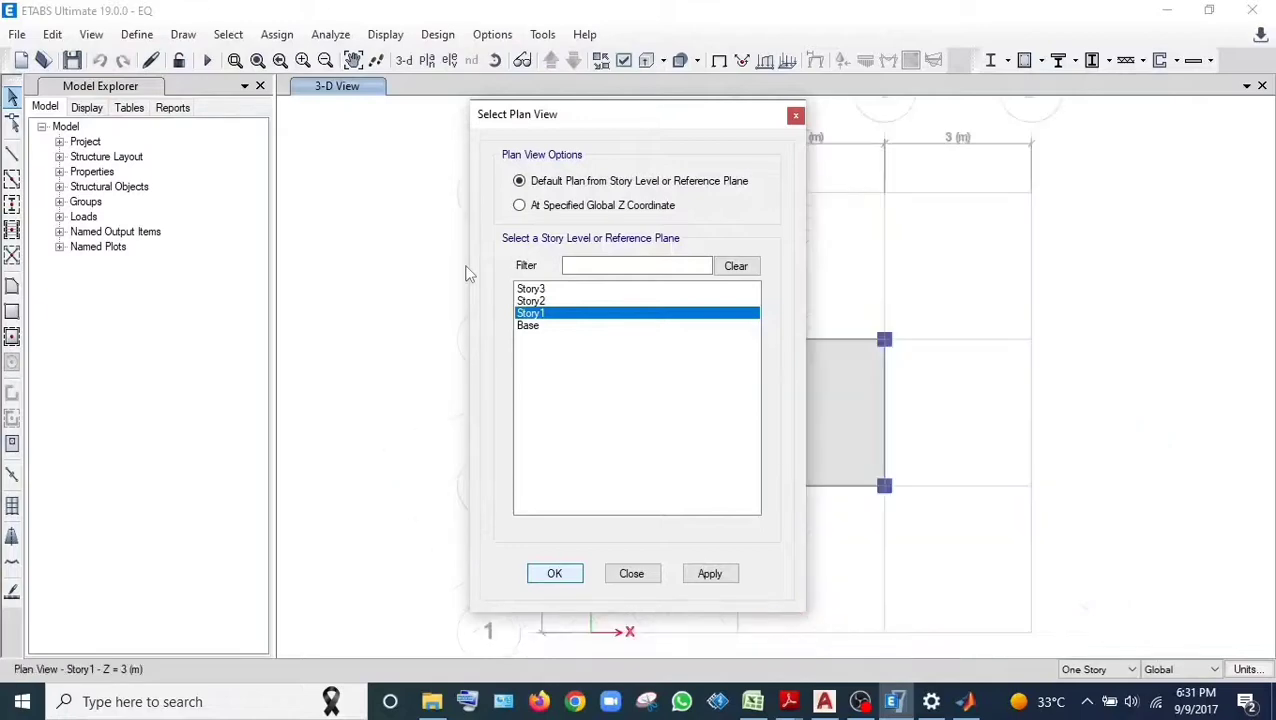
{"action": "left_click_drag", "start_coordinate": [954, 292], "coordinate": [600, 507]}
{"action": "left_click", "coordinate": [277, 34]}
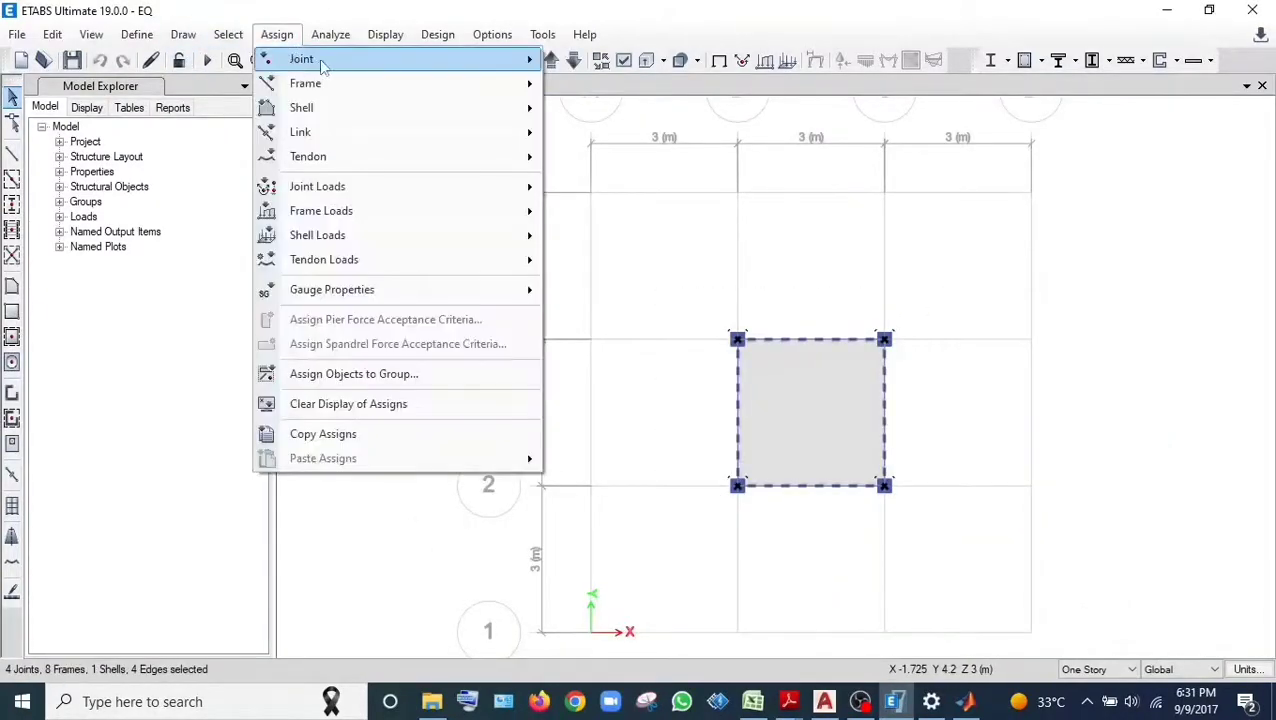
{"action": "mouse_move", "coordinate": [498, 63]}
{"action": "left_click", "coordinate": [605, 109]}
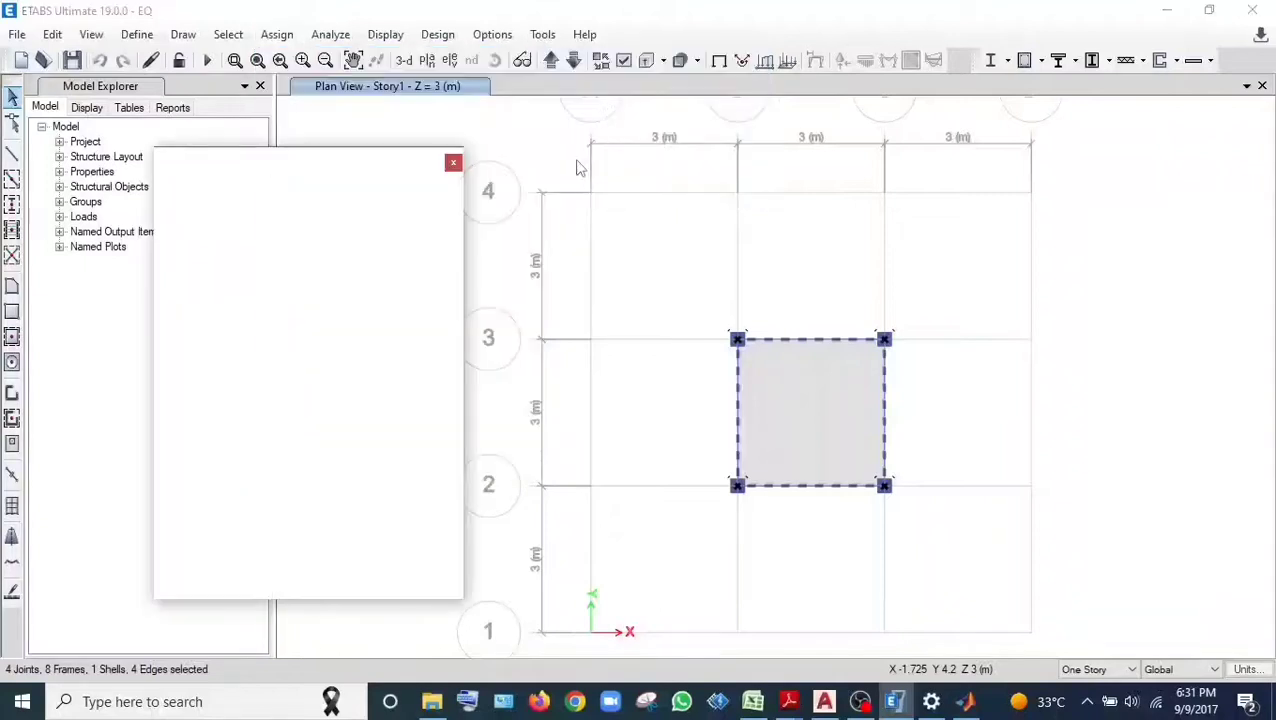
{"action": "left_click_drag", "start_coordinate": [641, 146], "coordinate": [268, 135]}
{"action": "left_click", "coordinate": [200, 218]}
{"action": "left_click", "coordinate": [341, 533]}
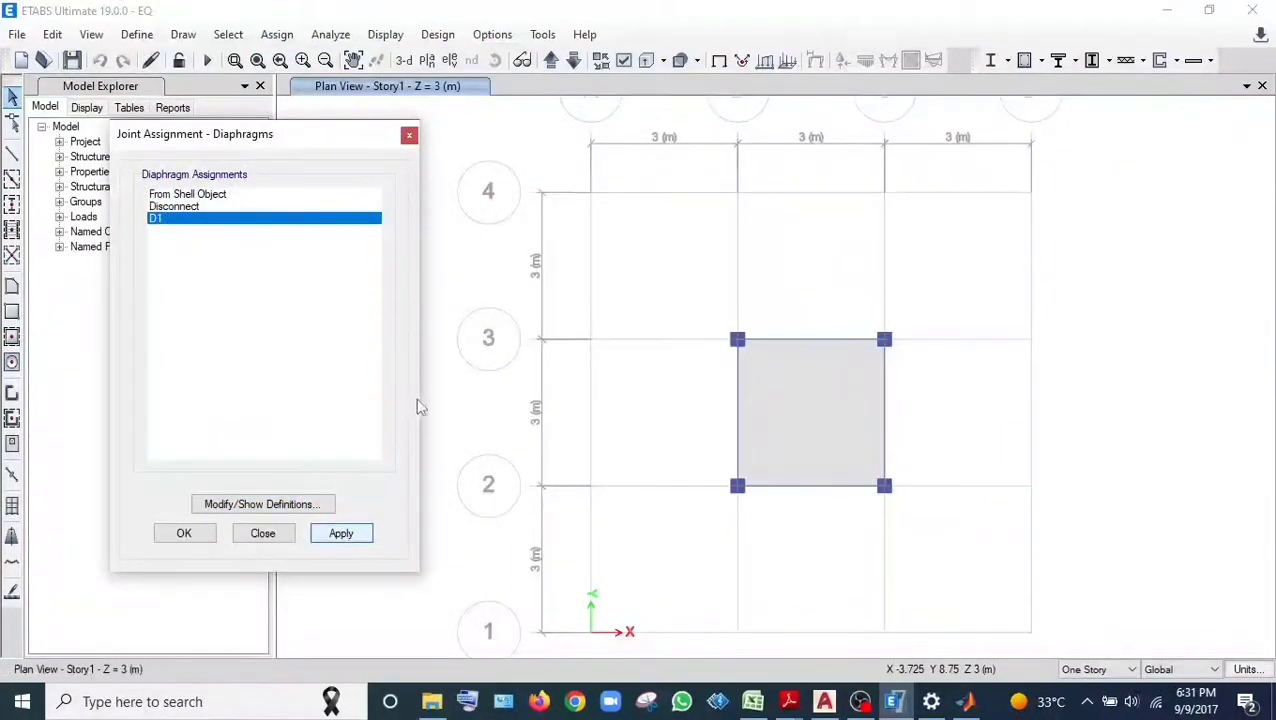
Assign diaphragm D1 to the joints of the Story2 floor
{"action": "left_click", "coordinate": [551, 60]}
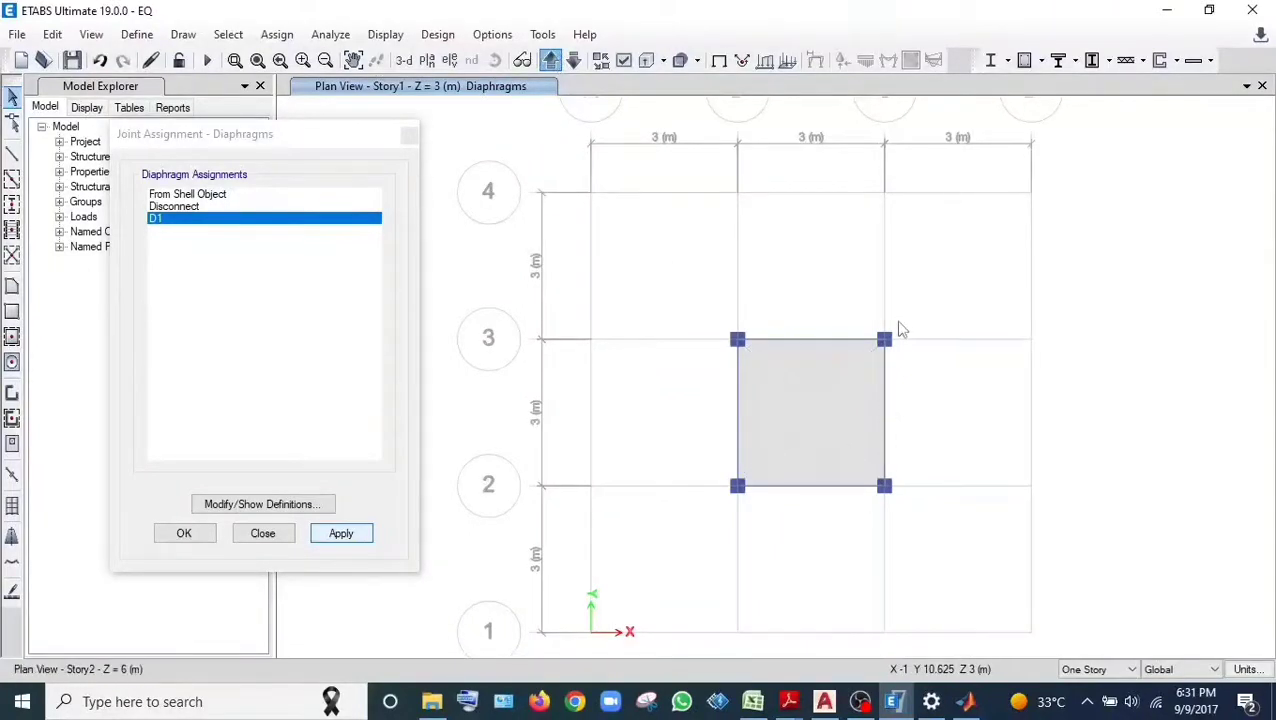
{"action": "left_click_drag", "start_coordinate": [951, 294], "coordinate": [698, 541]}
{"action": "left_click", "coordinate": [335, 530]}
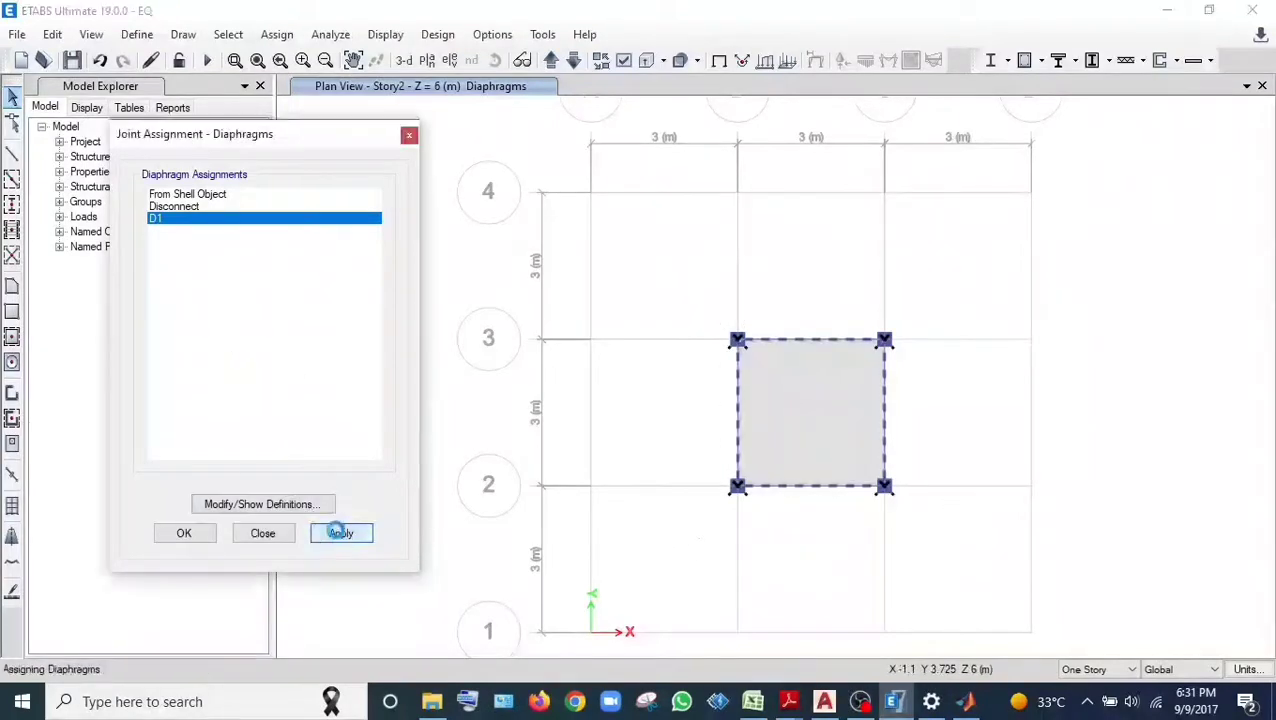
Assign diaphragm D1 to the Story3 floor joints, return to the 3-D view and save the model
{"action": "left_click", "coordinate": [551, 61]}
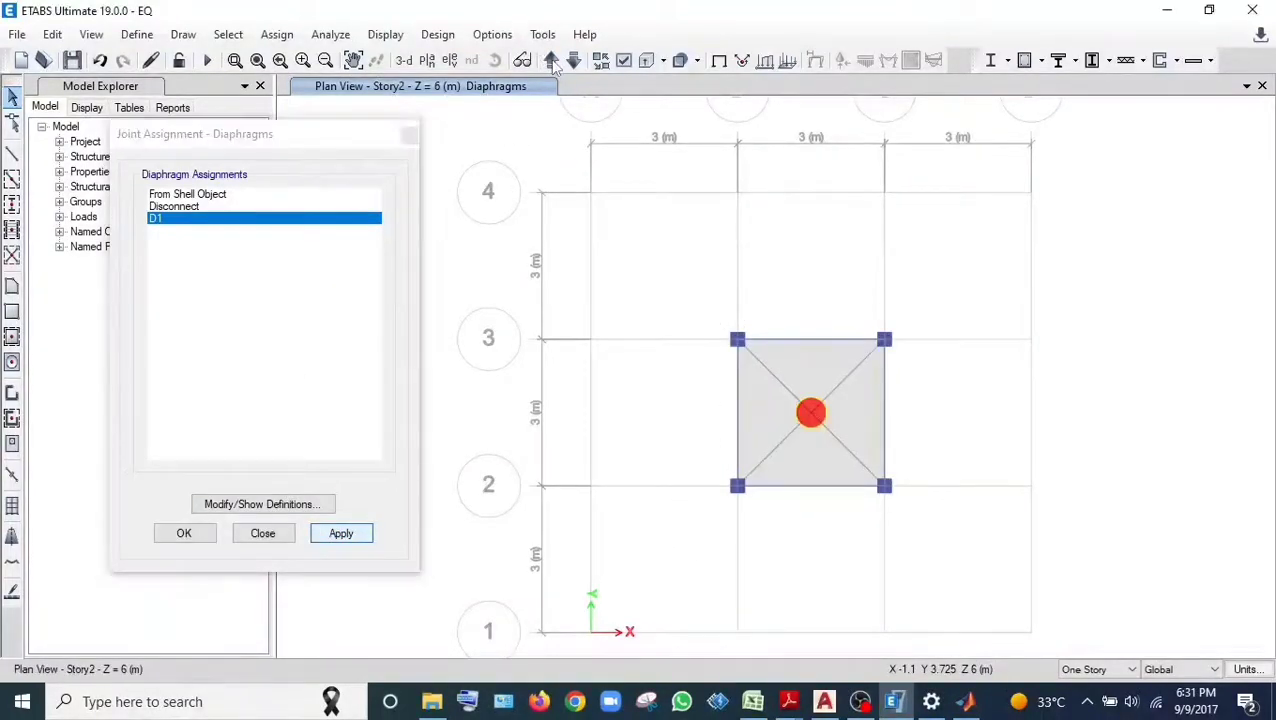
{"action": "left_click", "coordinate": [552, 61]}
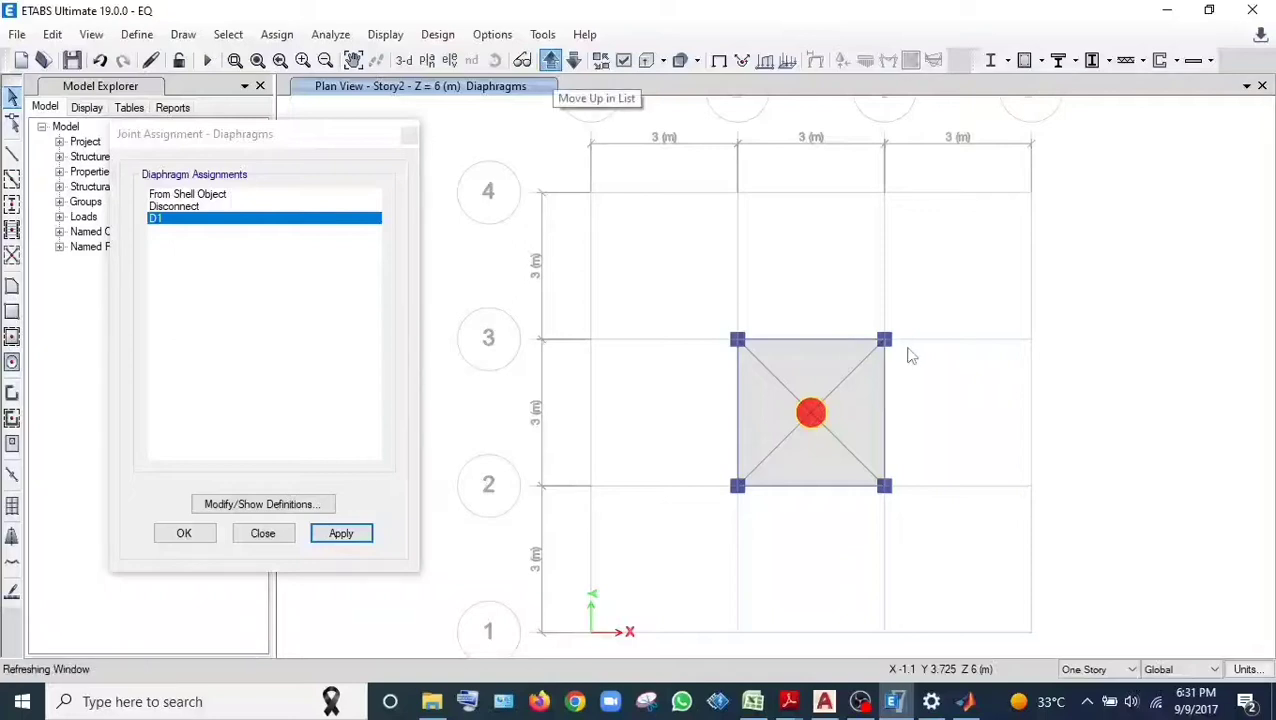
{"action": "left_click_drag", "start_coordinate": [965, 269], "coordinate": [650, 528]}
{"action": "left_click", "coordinate": [343, 533]}
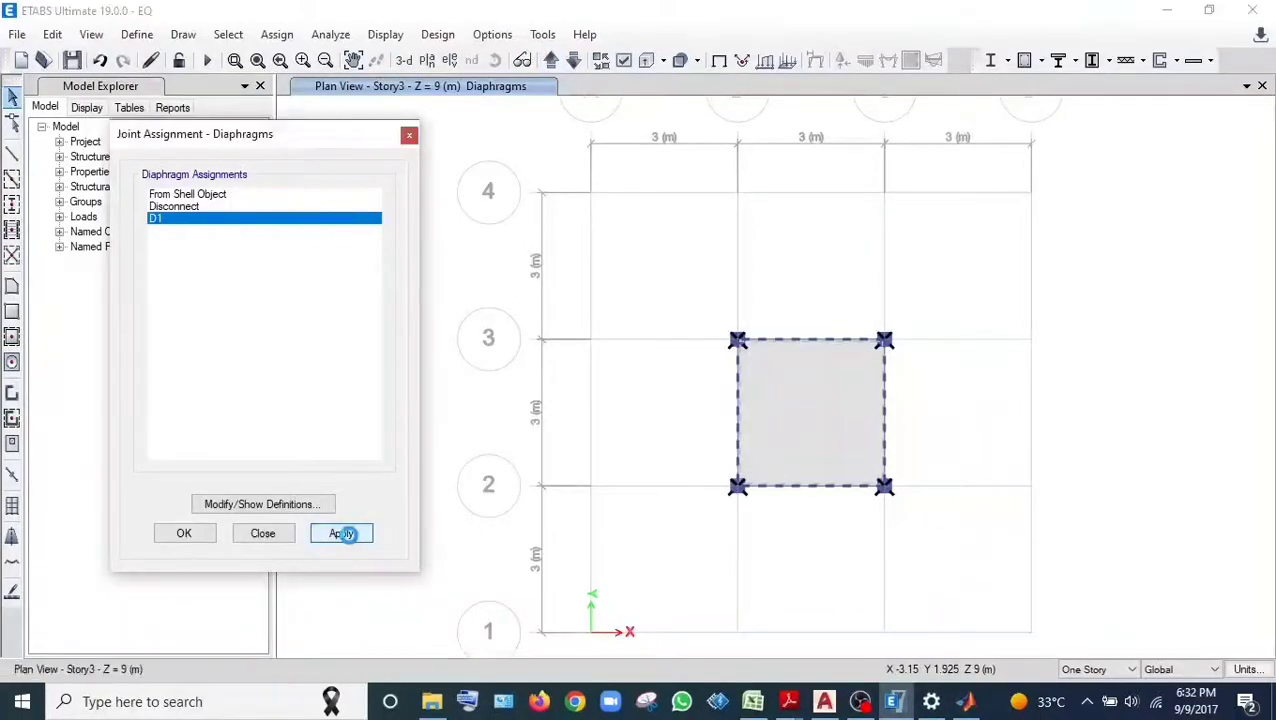
{"action": "left_click", "coordinate": [183, 535]}
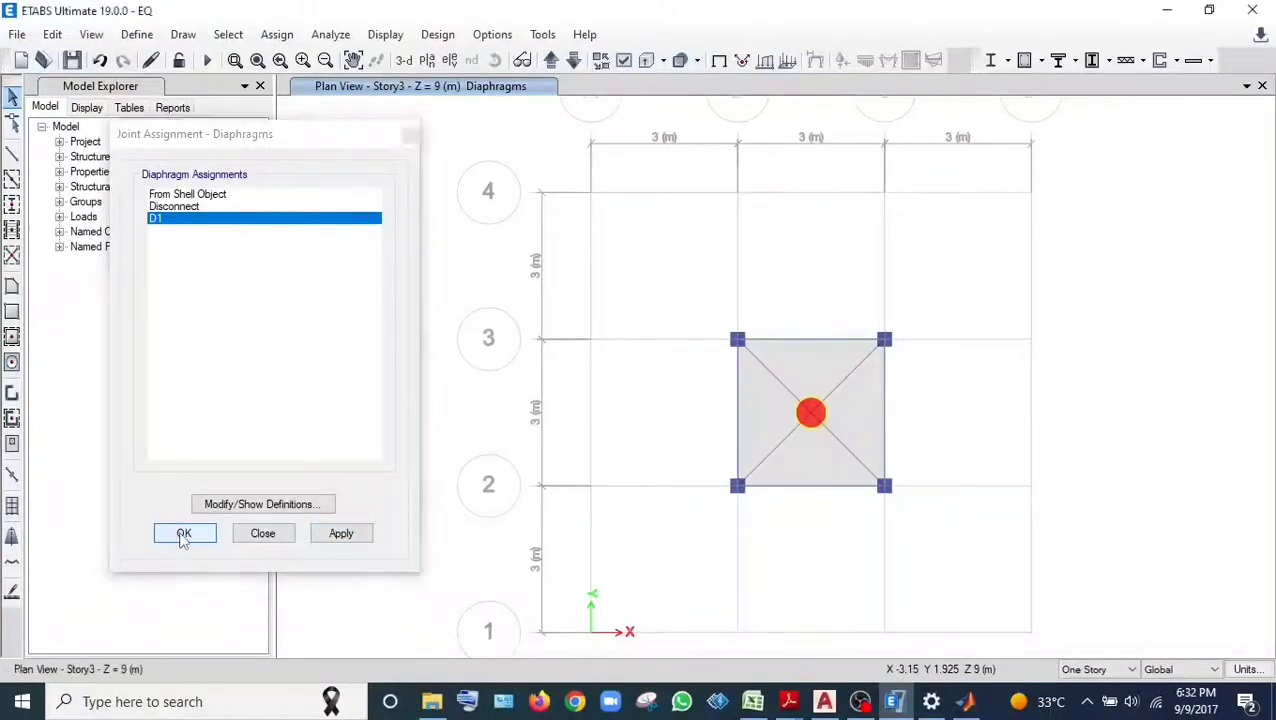
{"action": "left_click", "coordinate": [183, 535]}
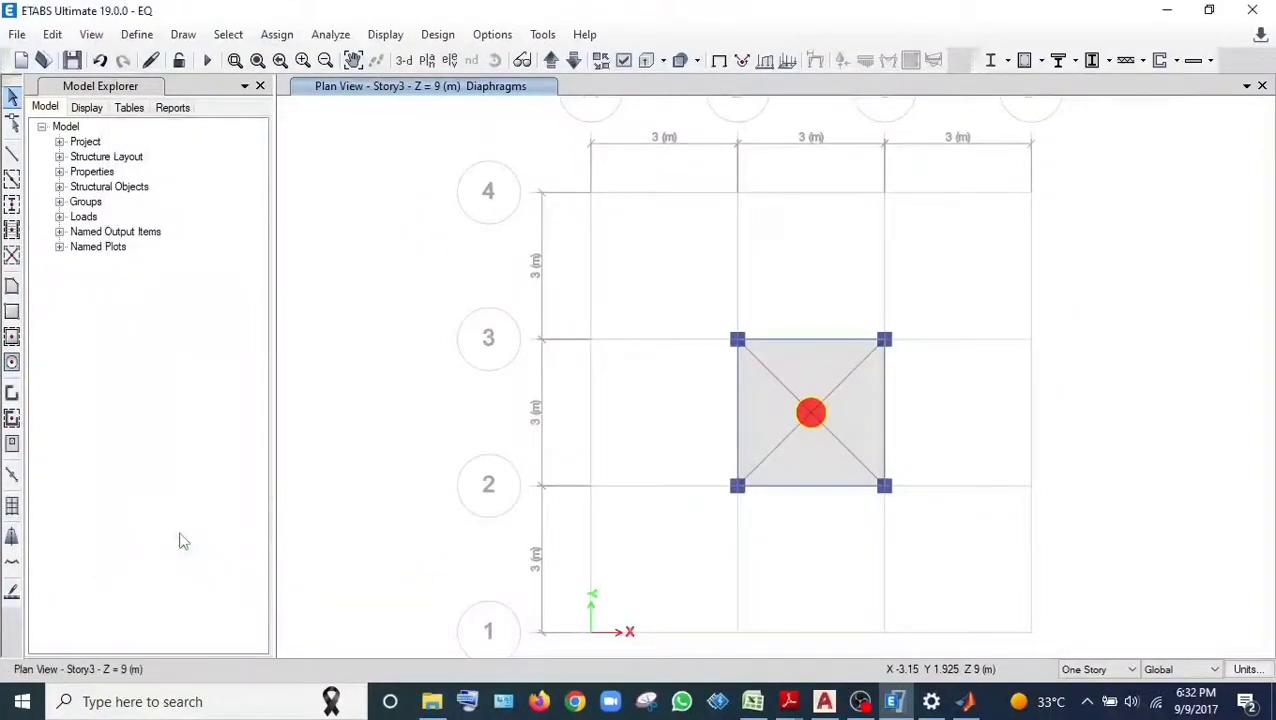
{"action": "left_click", "coordinate": [403, 61]}
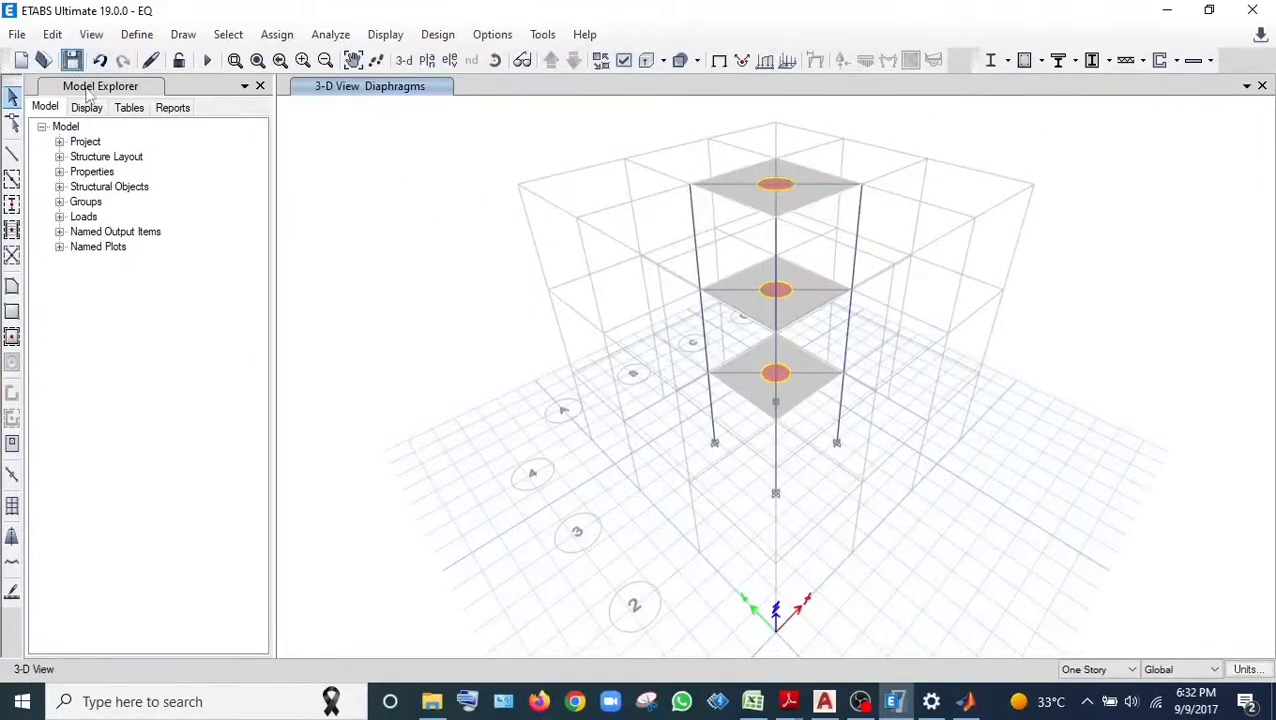
{"action": "key", "text": "ctrl+s"}
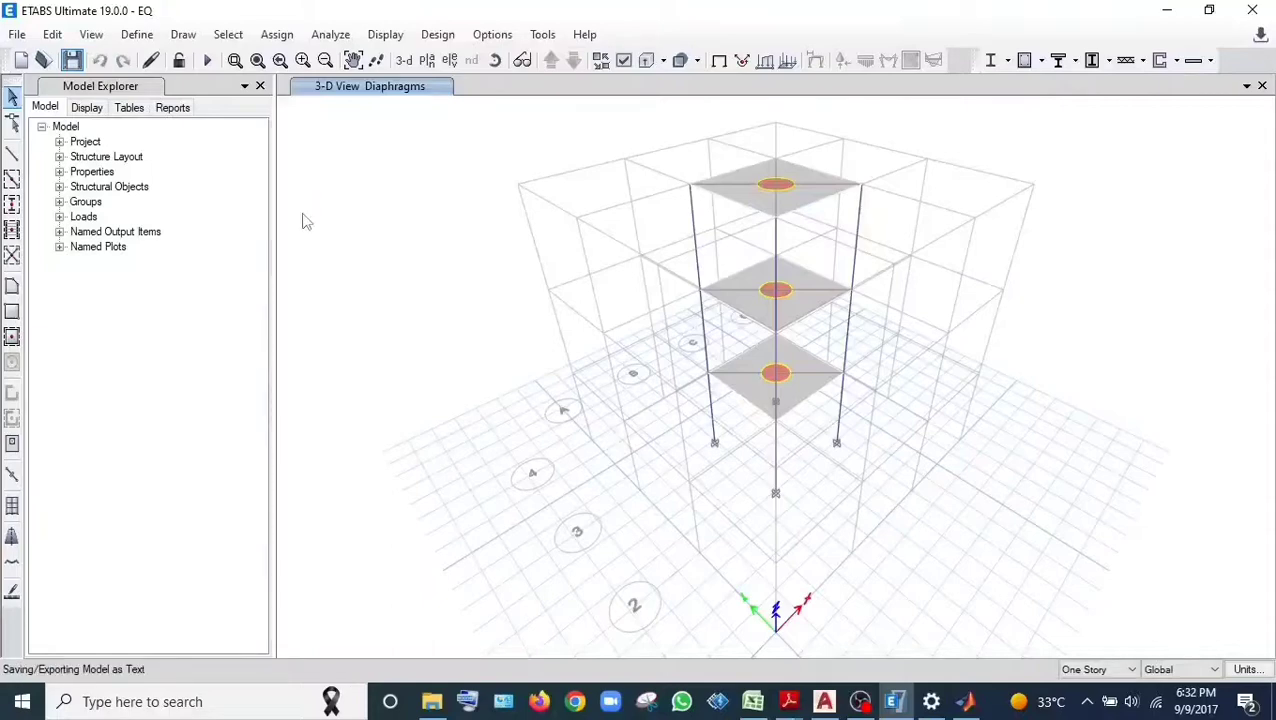
Add an IS 1893:2016 response spectrum function named RES with importance factor 1.2
{"action": "left_click", "coordinate": [137, 34]}
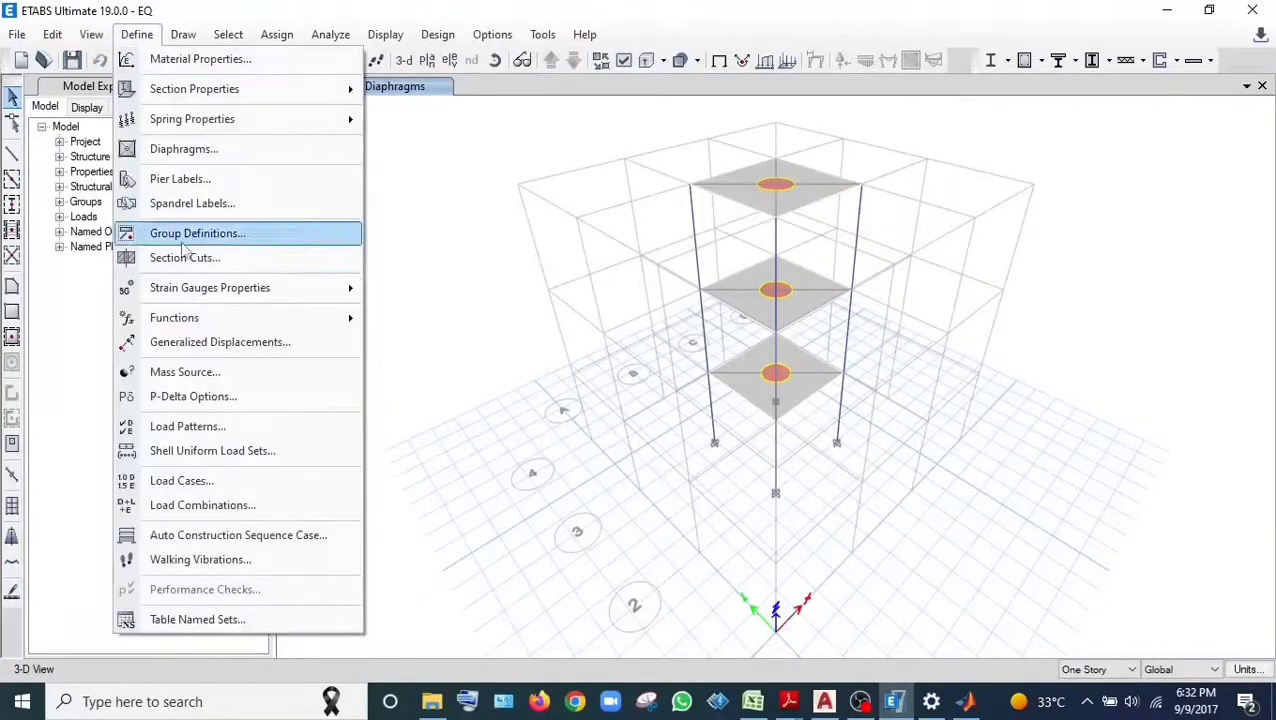
{"action": "mouse_move", "coordinate": [298, 320]}
{"action": "left_click", "coordinate": [440, 322]}
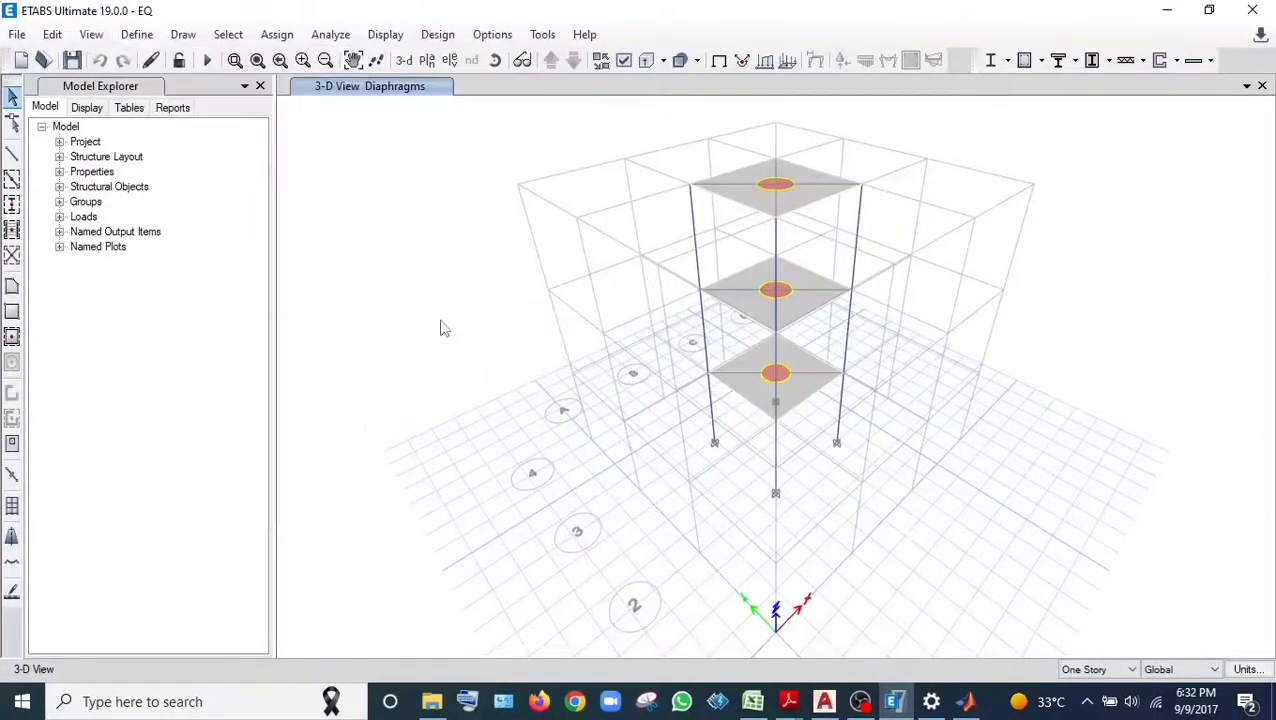
{"action": "left_click", "coordinate": [692, 274]}
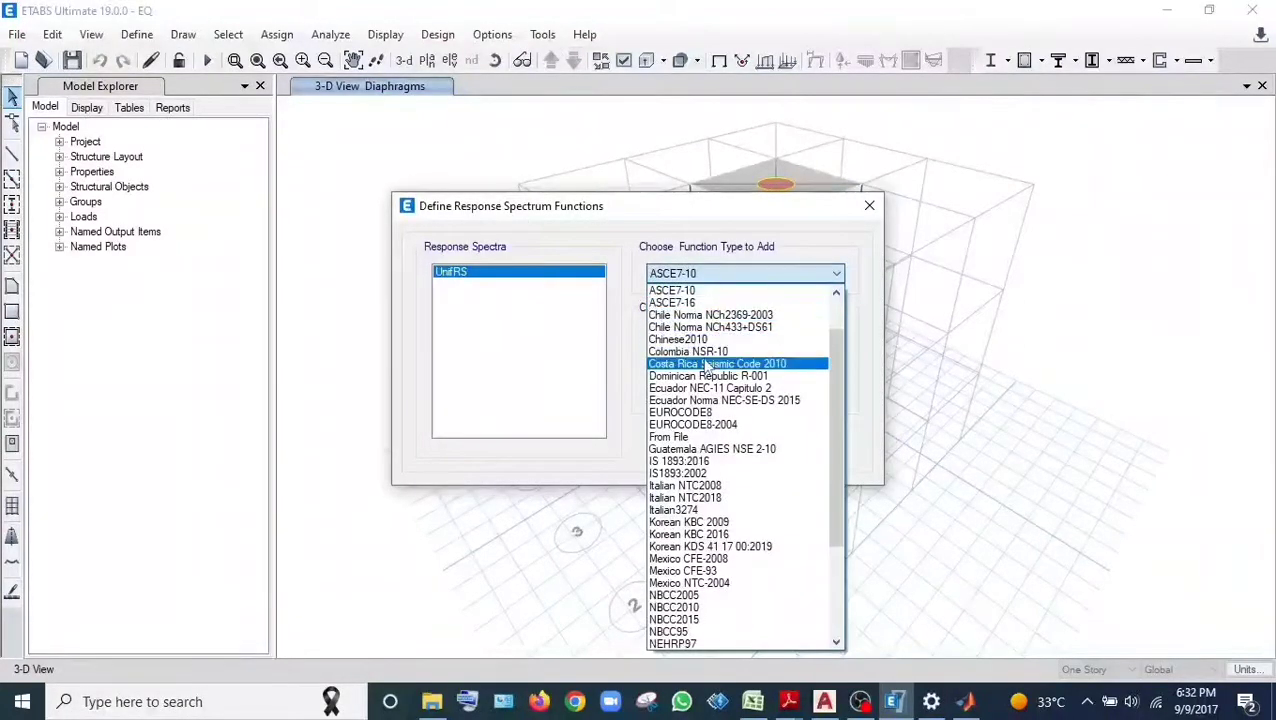
{"action": "left_click", "coordinate": [690, 462]}
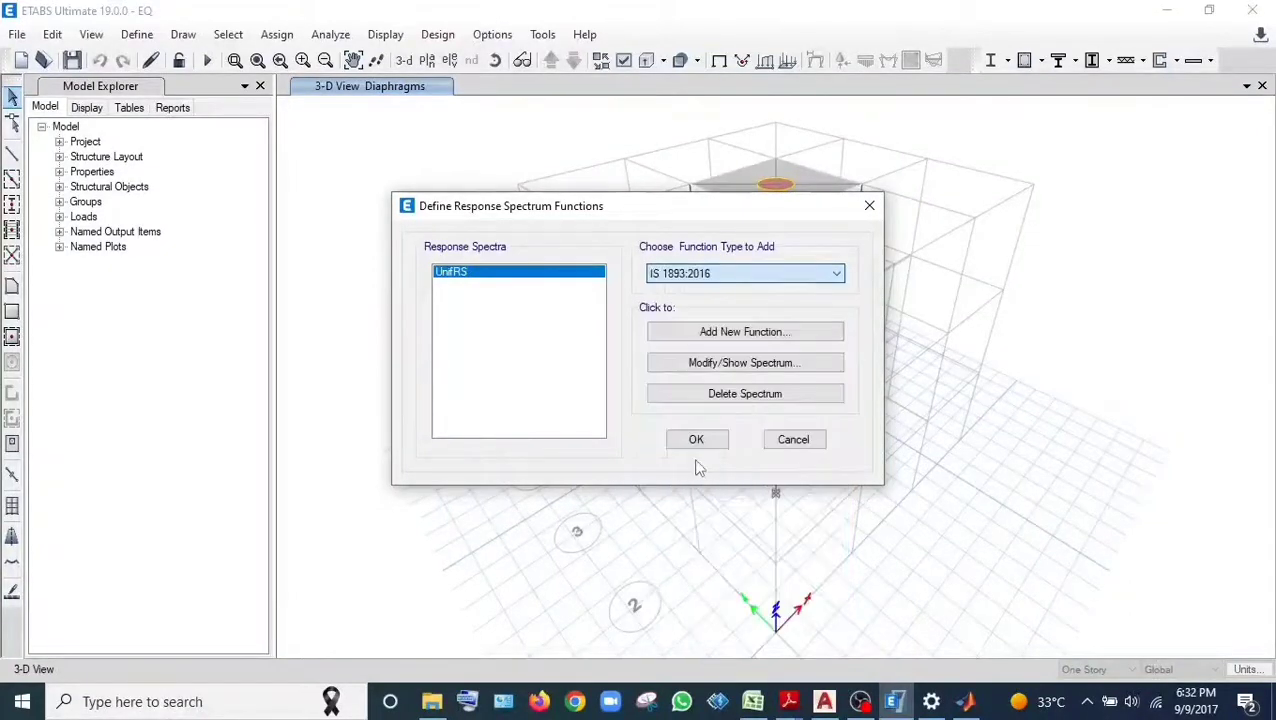
{"action": "left_click", "coordinate": [699, 335]}
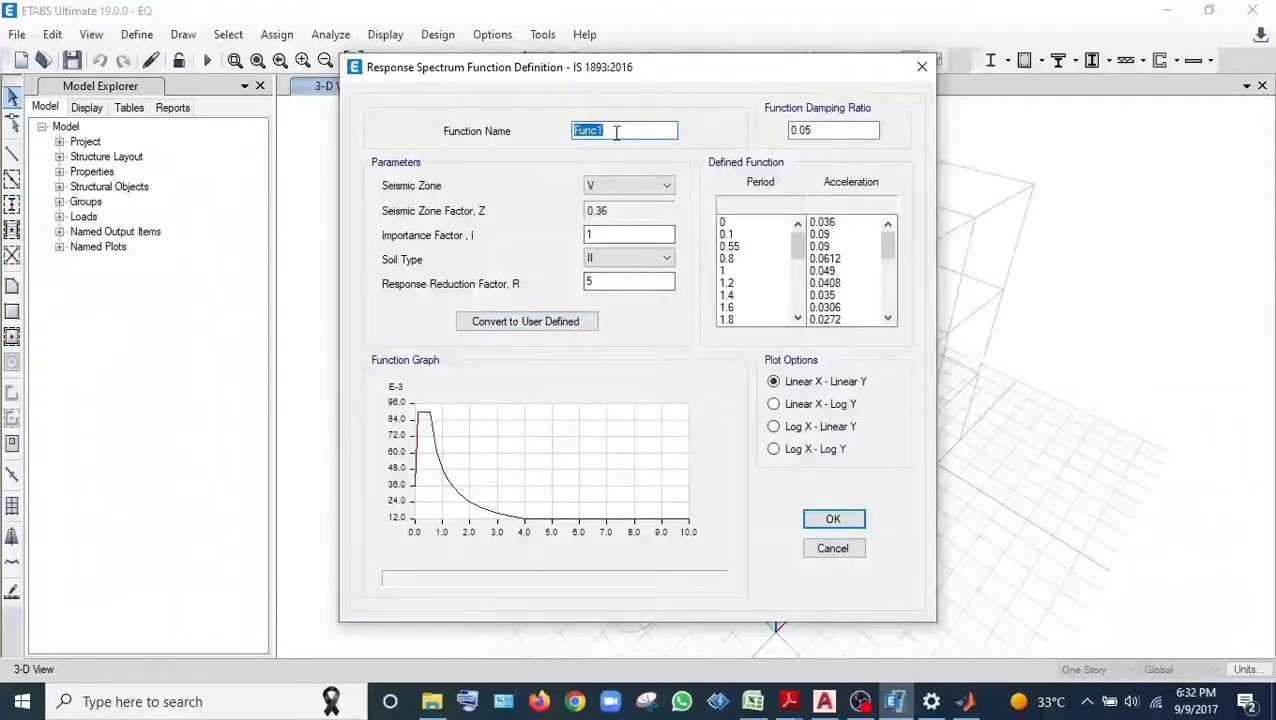
{"action": "type", "text": "RE"}
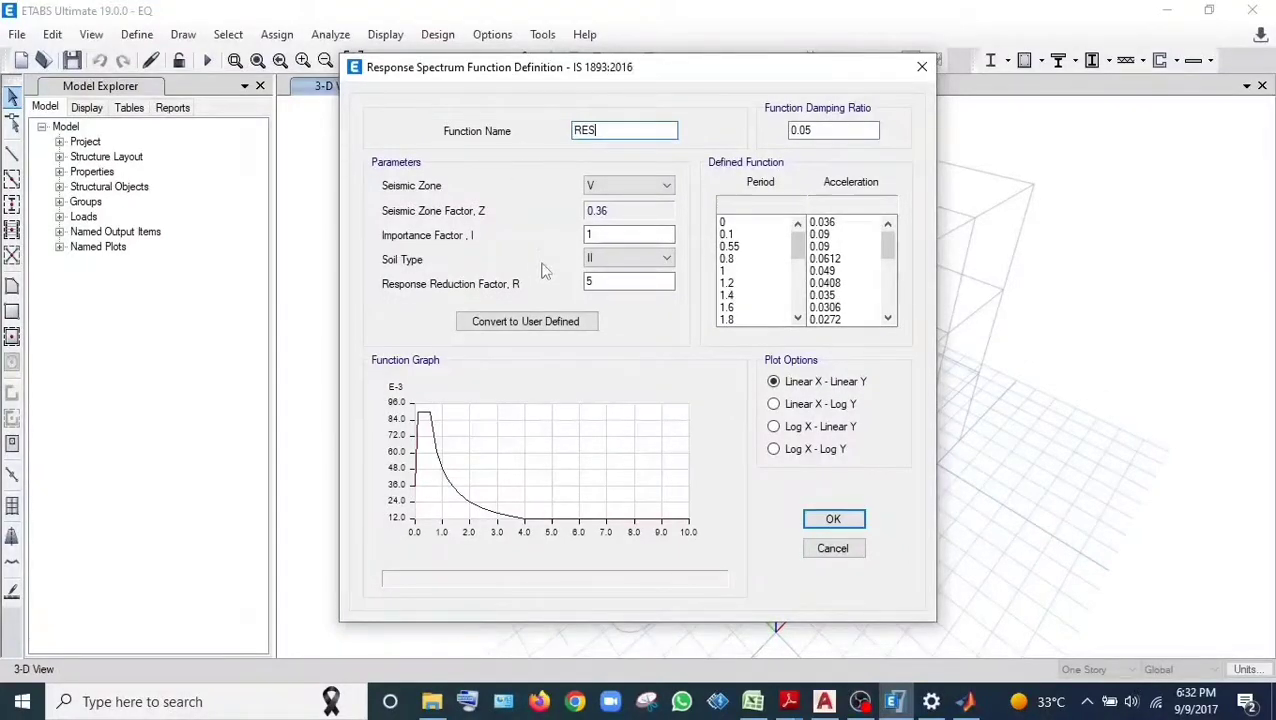
{"action": "type", "text": "S"}
{"action": "double_click", "coordinate": [598, 234]}
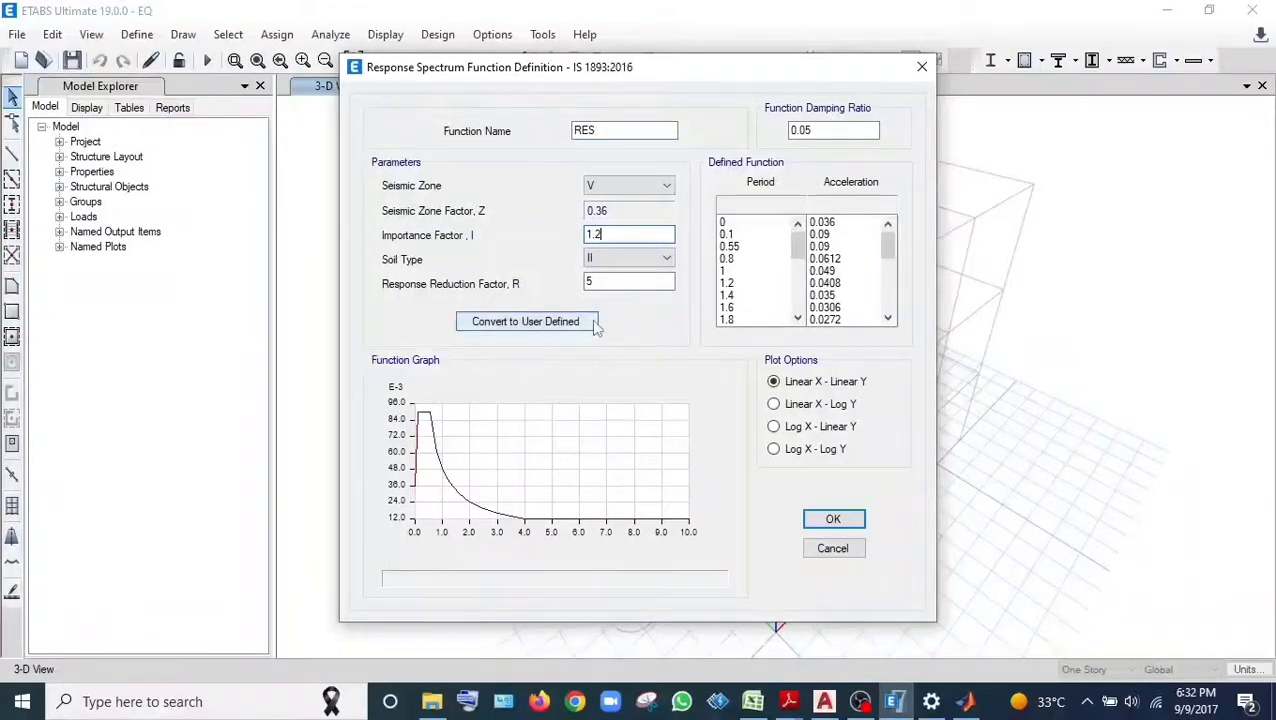
{"action": "left_click", "coordinate": [627, 258]}
{"action": "left_click", "coordinate": [605, 282]}
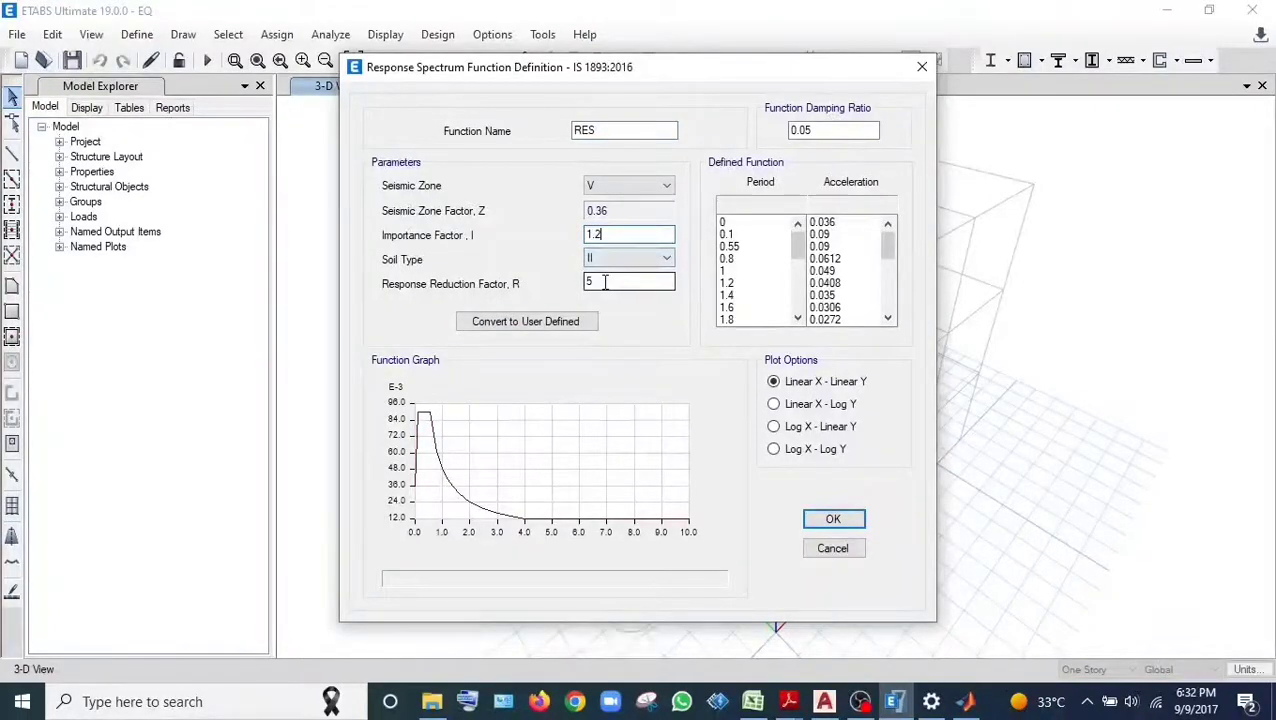
{"action": "left_click", "coordinate": [833, 520]}
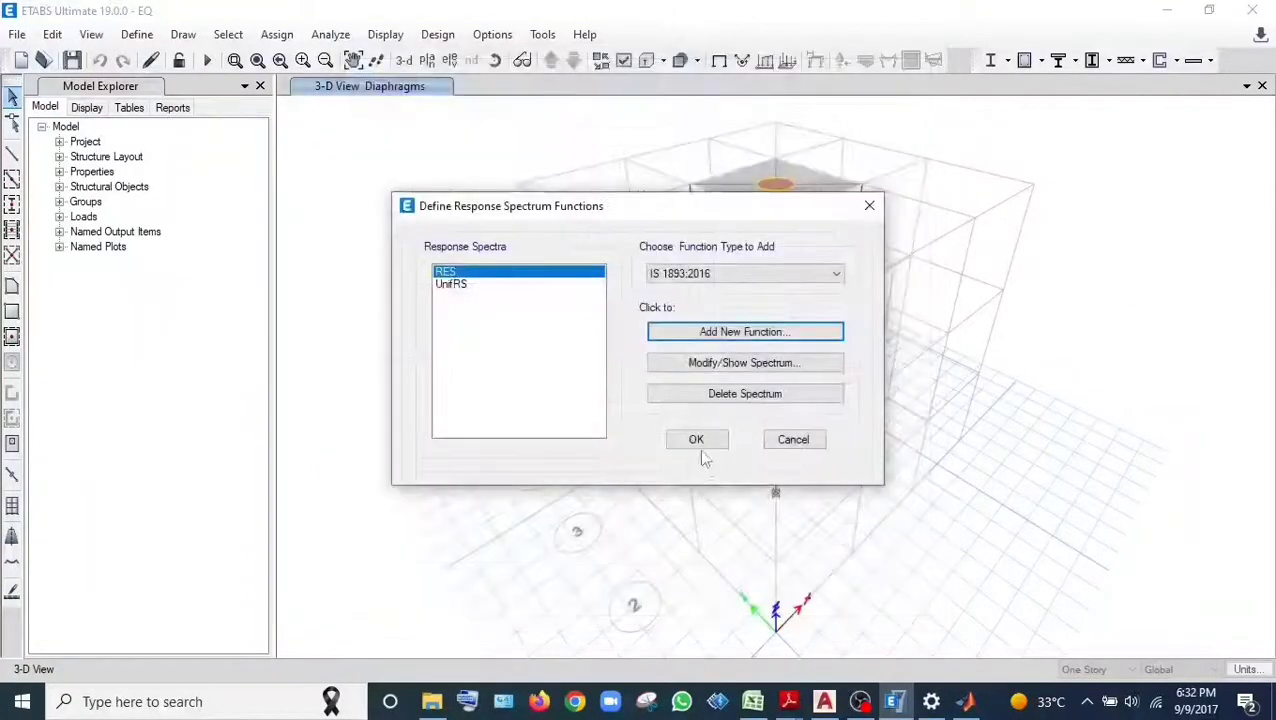
Delete the UnifRS response spectrum function and accept the function definitions
{"action": "left_click", "coordinate": [508, 284]}
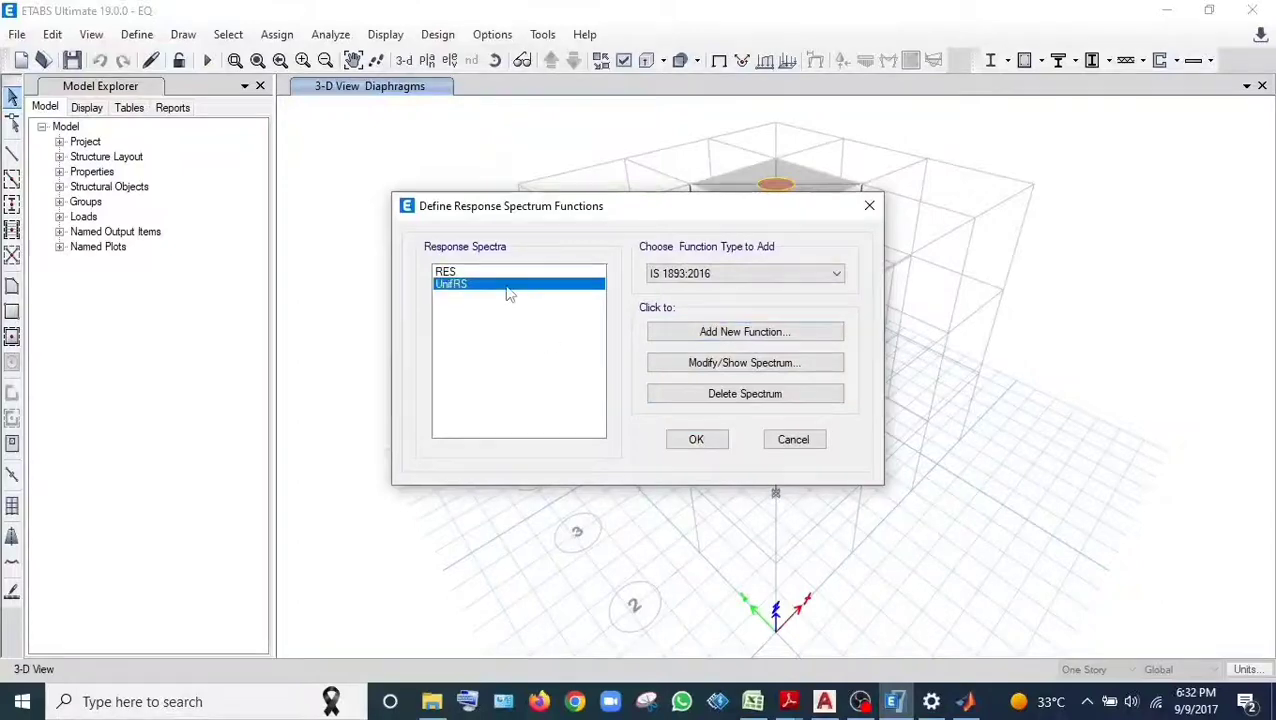
{"action": "left_click", "coordinate": [692, 393]}
{"action": "left_click", "coordinate": [696, 440]}
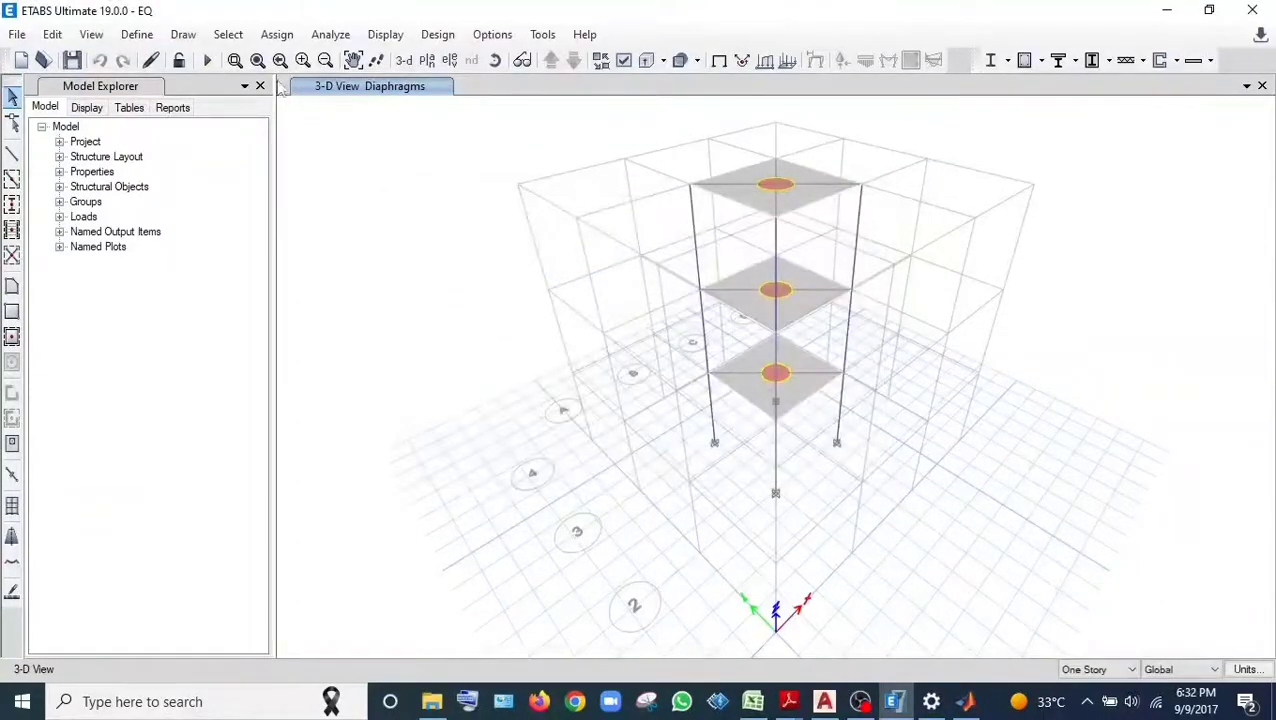
Add a new load case of type Response Spectrum and name it RES_X
{"action": "left_click", "coordinate": [137, 34]}
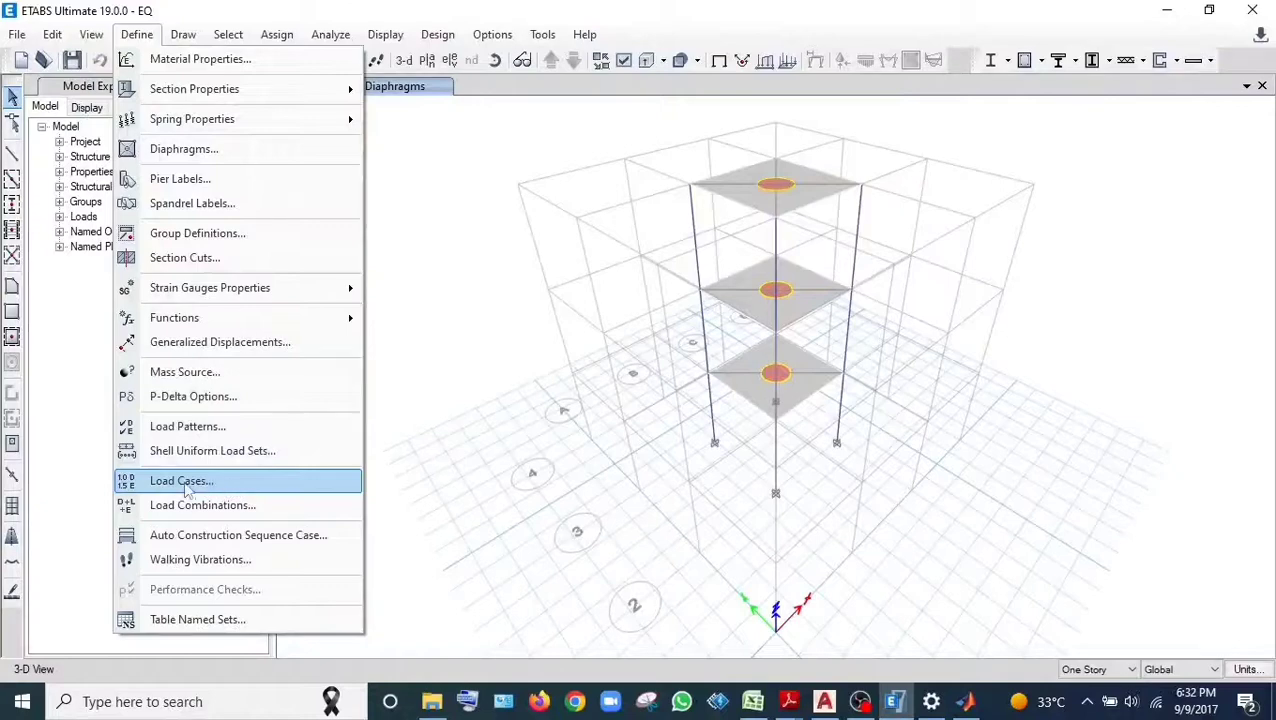
{"action": "left_click", "coordinate": [222, 484]}
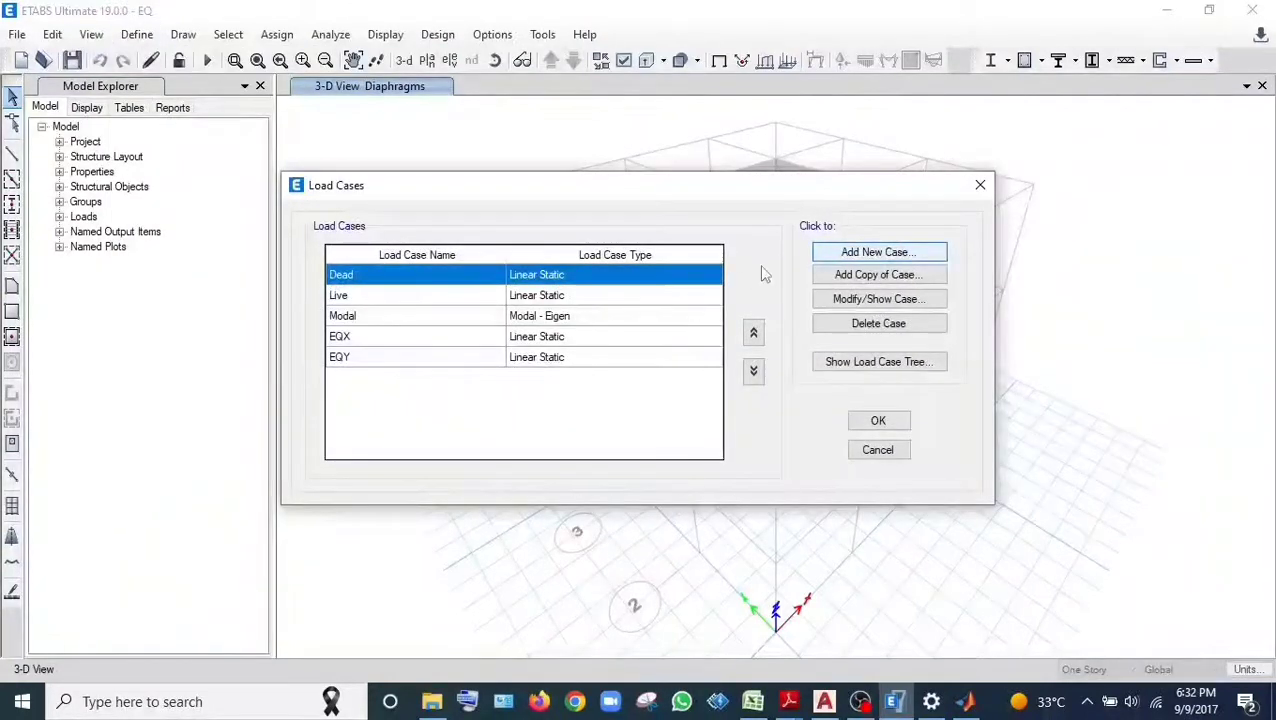
{"action": "key", "text": "Return"}
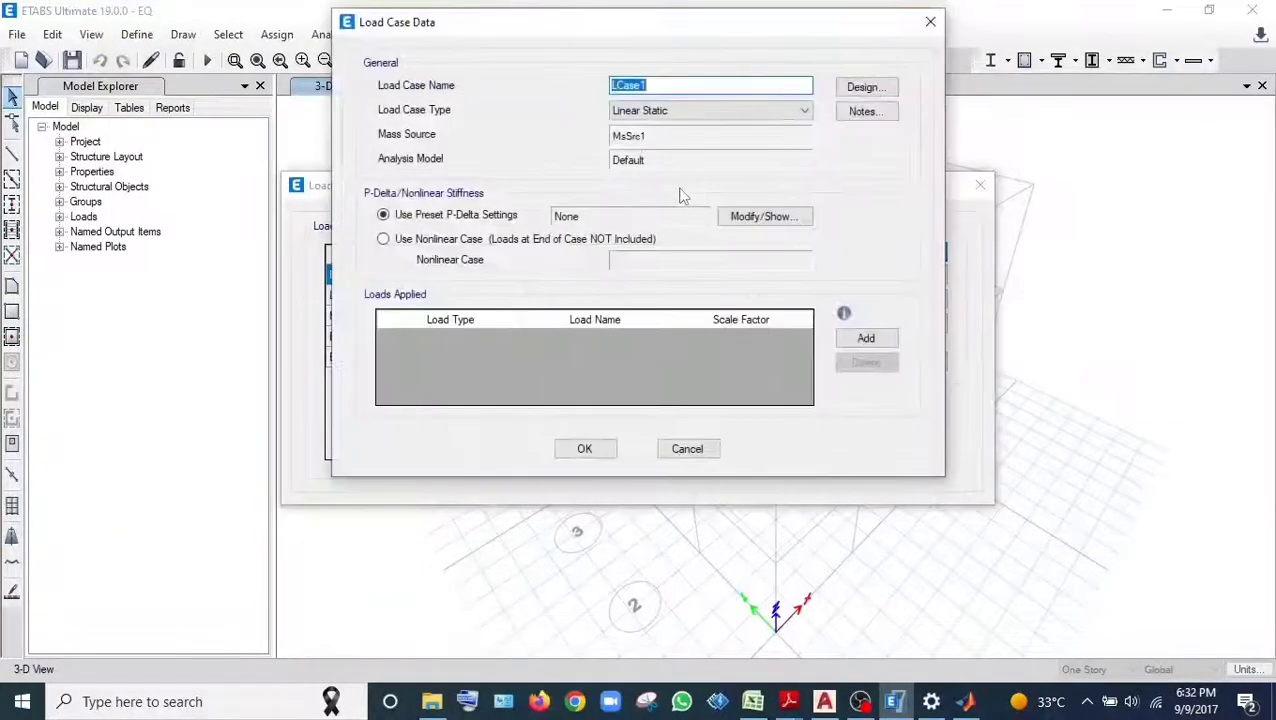
{"action": "left_click", "coordinate": [668, 111]}
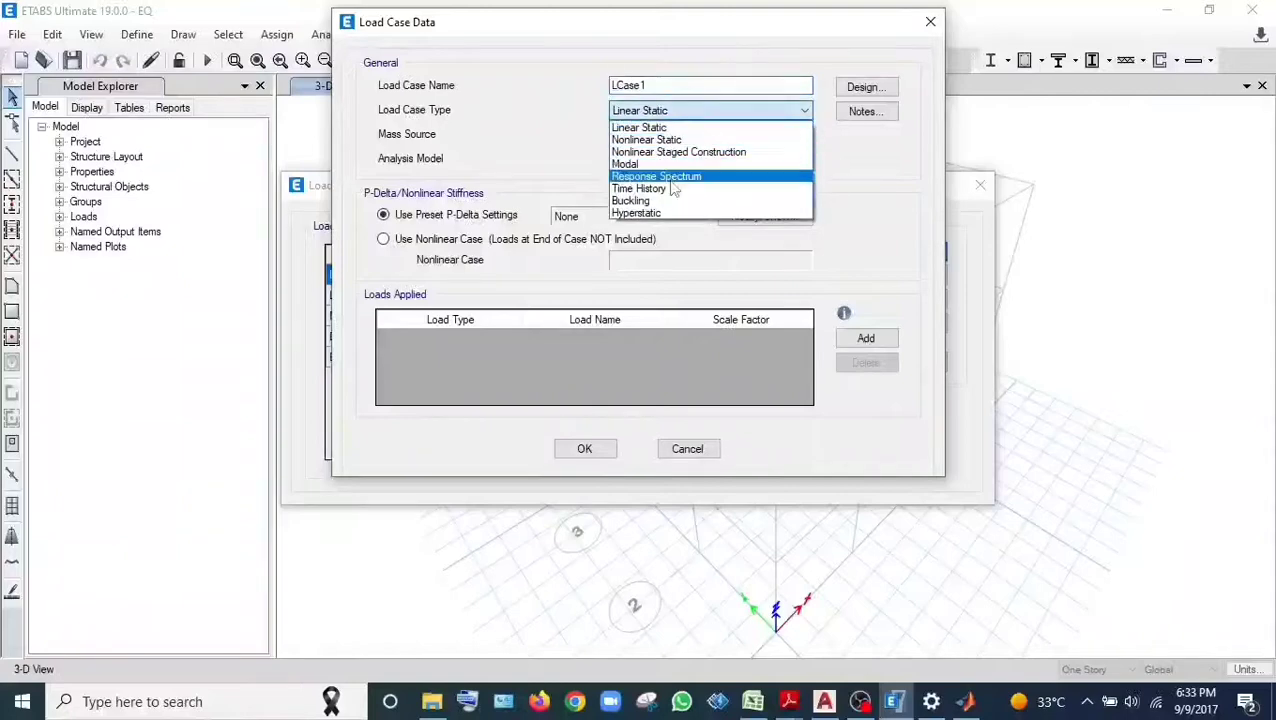
{"action": "left_click", "coordinate": [676, 178]}
{"action": "left_click_drag", "start_coordinate": [652, 85], "coordinate": [590, 88]}
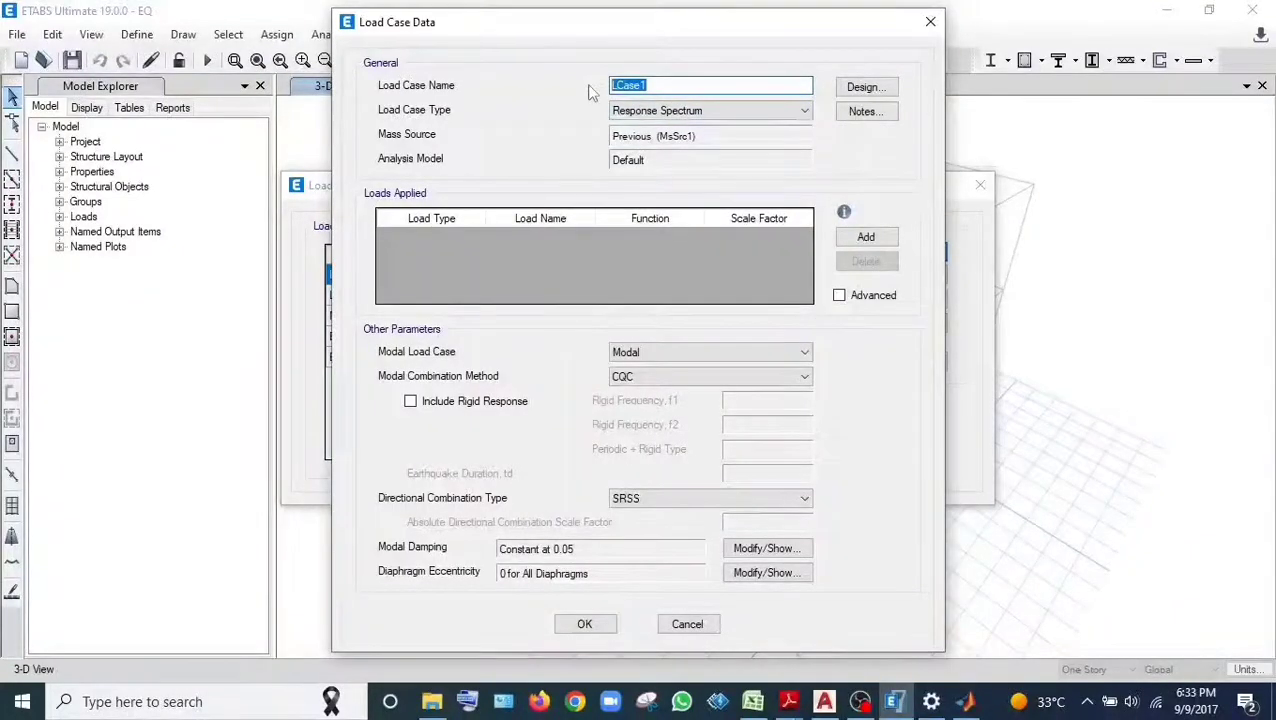
{"action": "type", "text": "RES_X"}
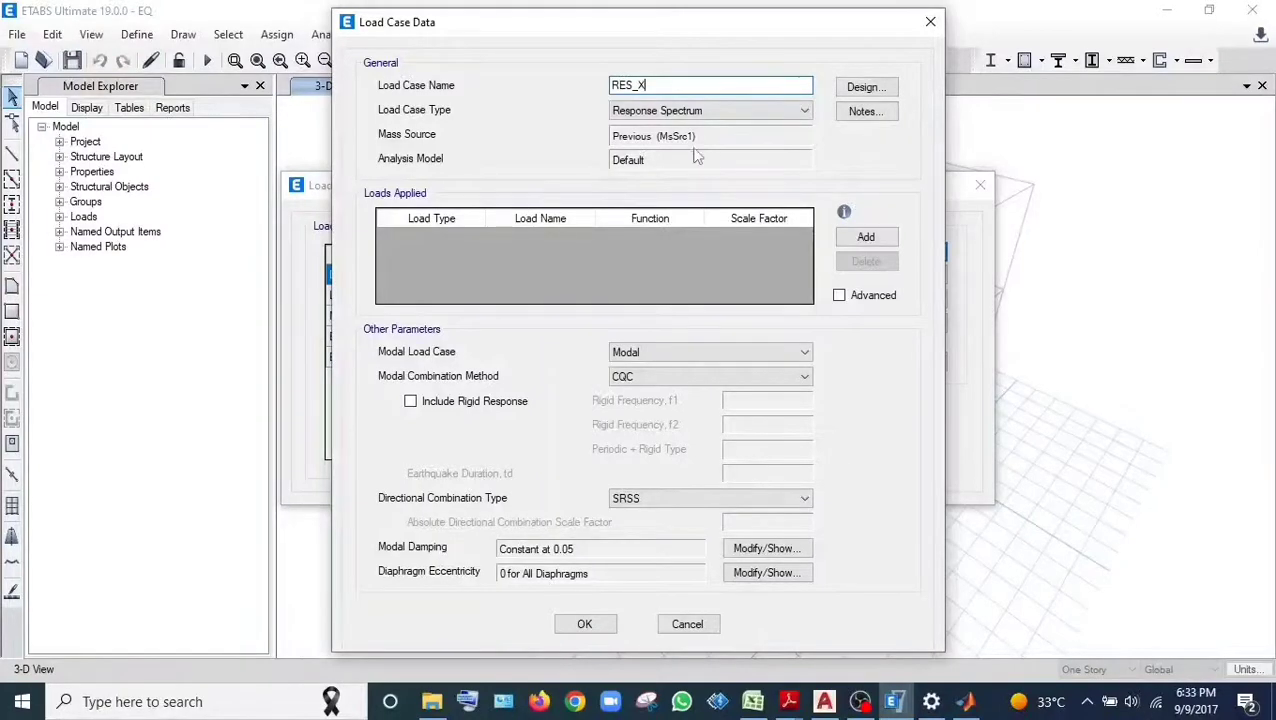
Apply a U1 acceleration load with the RES function to RES_X and set its modal combination method to SRSS
{"action": "left_click", "coordinate": [865, 237]}
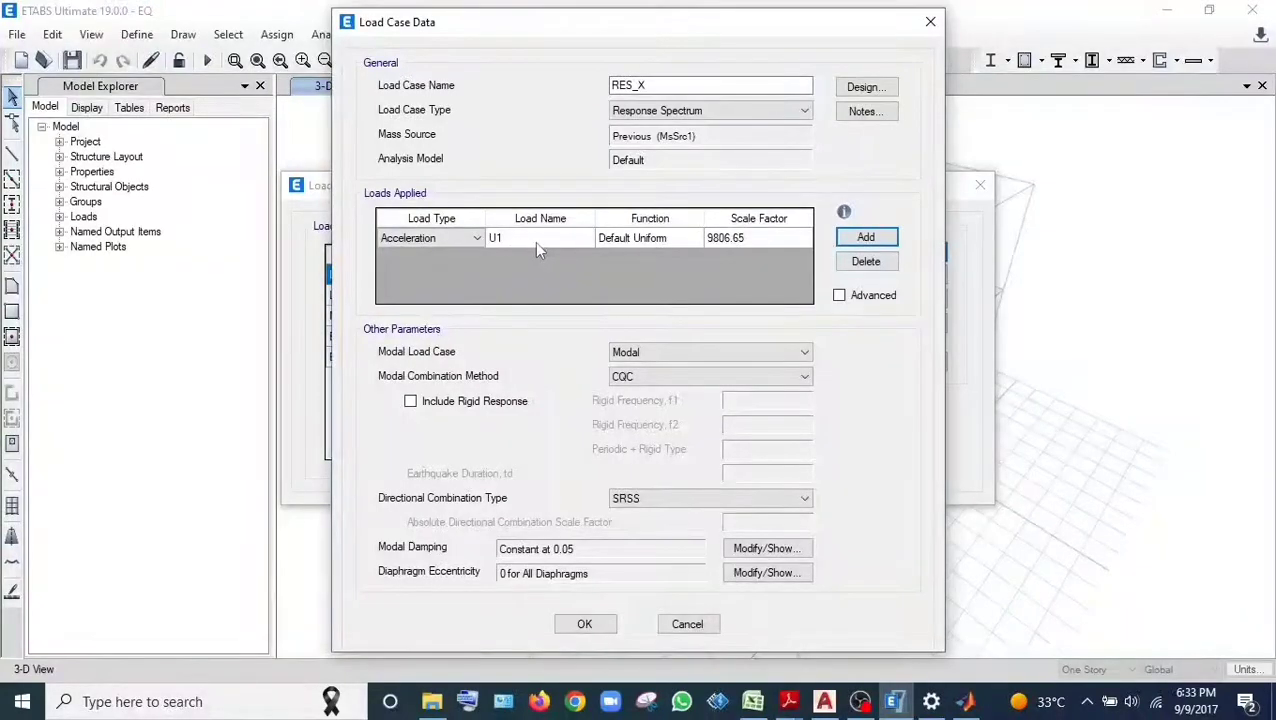
{"action": "left_click", "coordinate": [645, 237]}
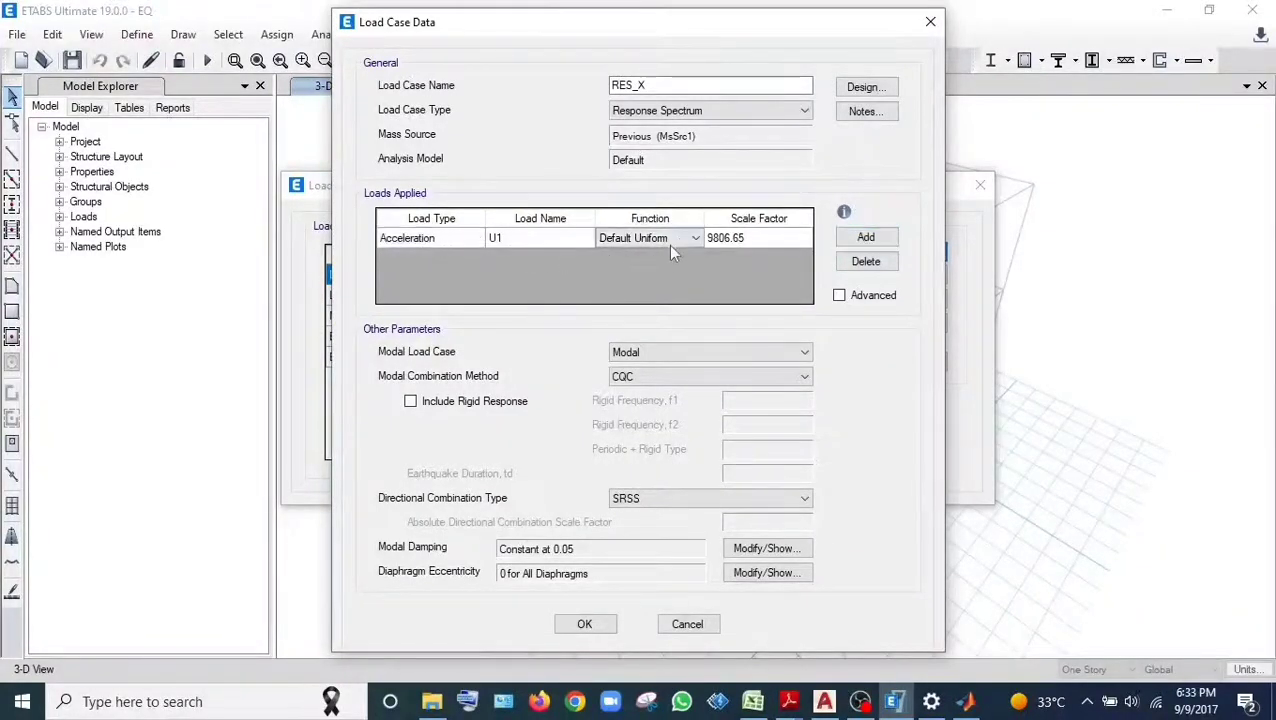
{"action": "left_click", "coordinate": [668, 242]}
{"action": "left_click", "coordinate": [630, 261]}
{"action": "left_click", "coordinate": [656, 380]}
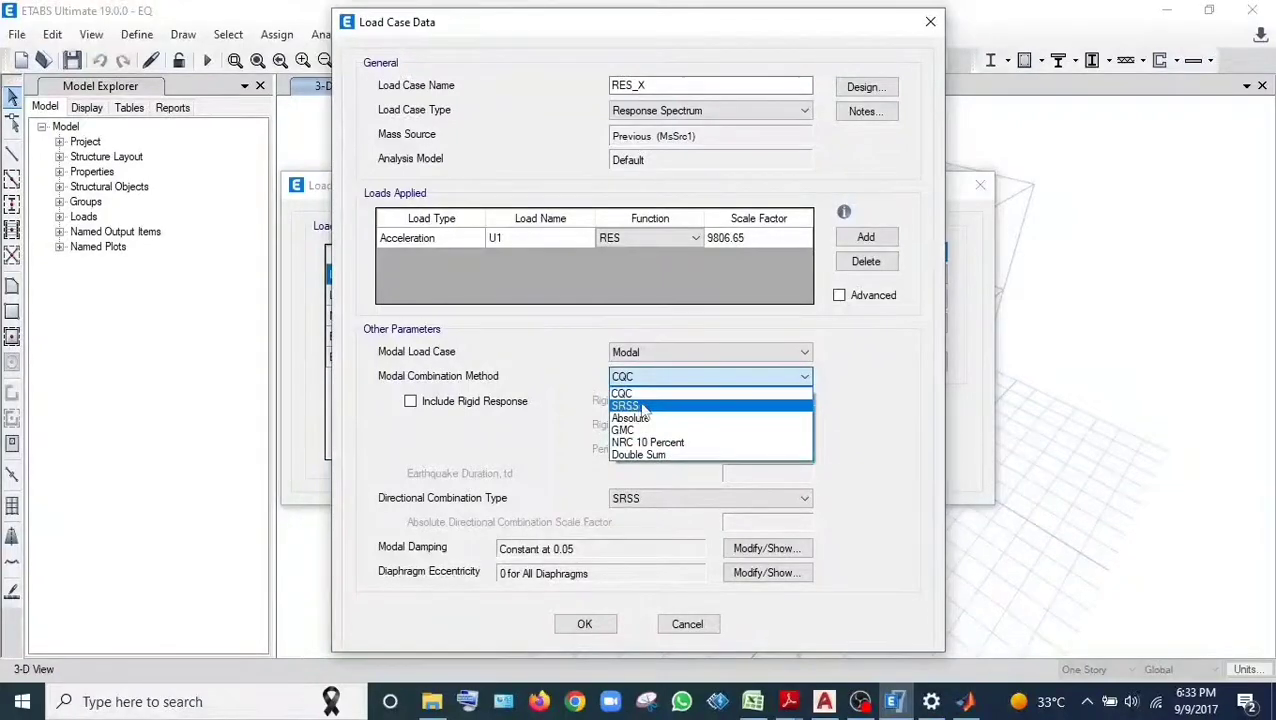
{"action": "left_click", "coordinate": [632, 407]}
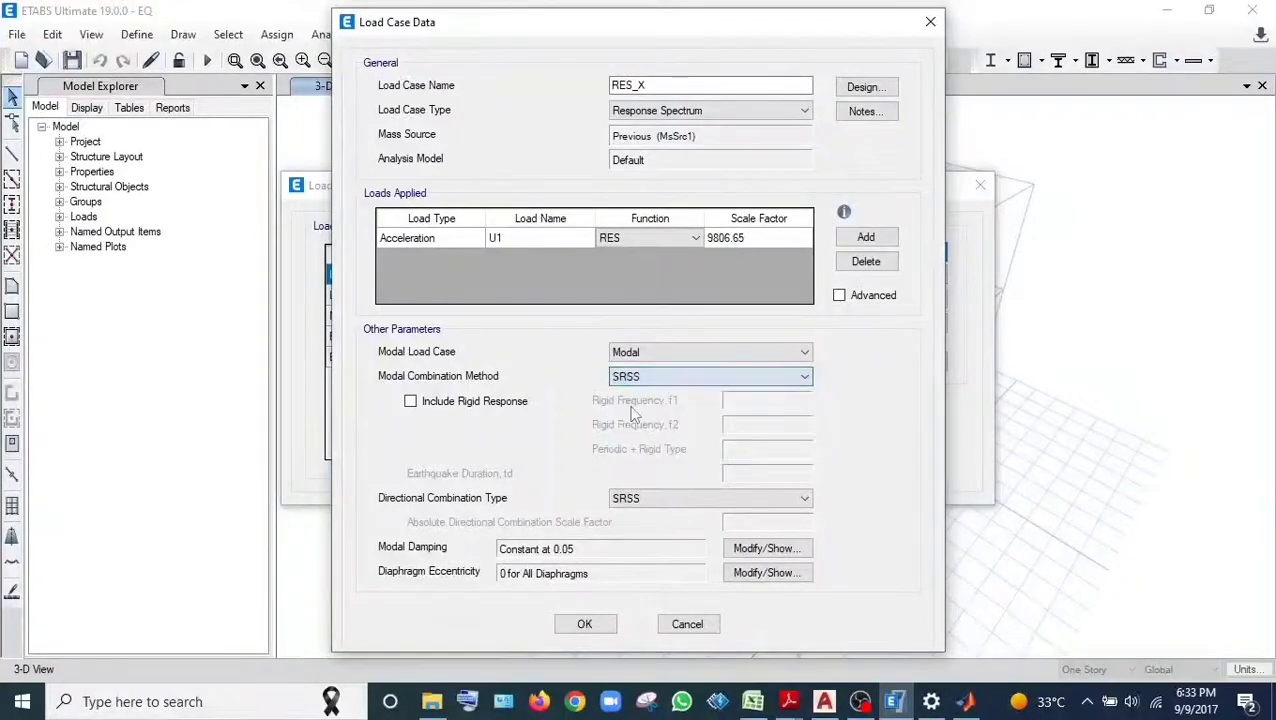
{"action": "left_click", "coordinate": [585, 624]}
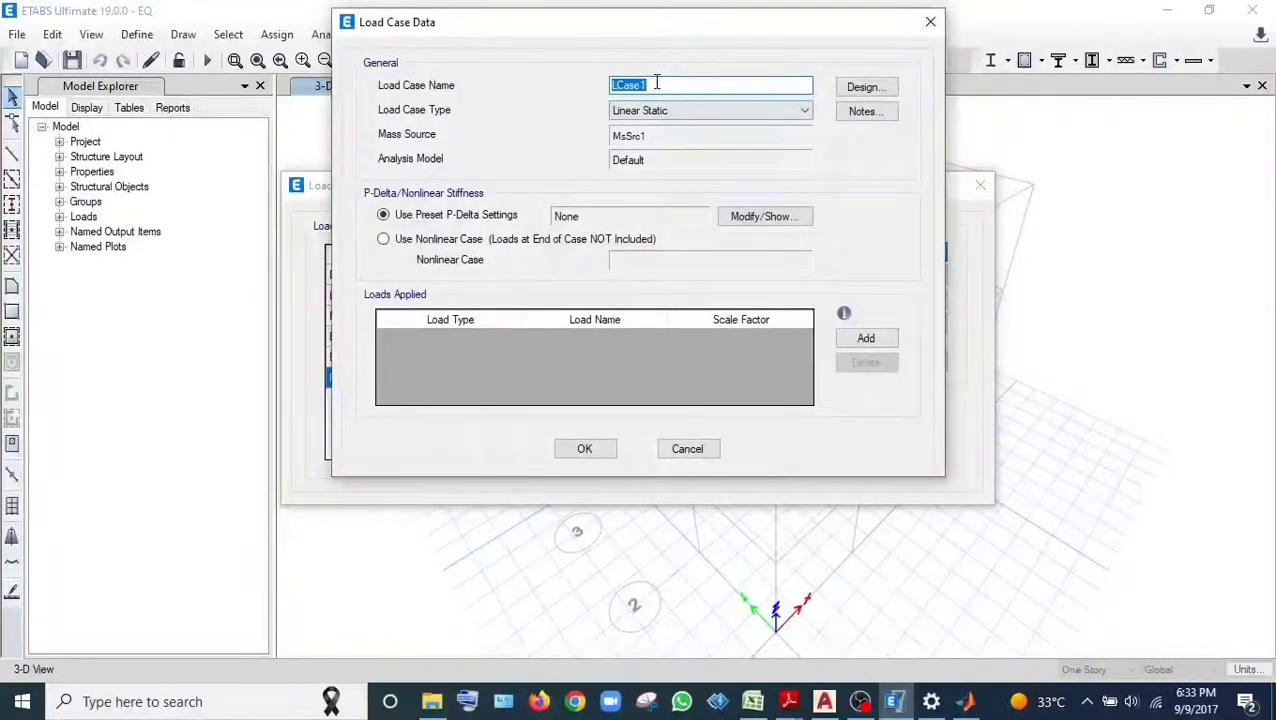
Name the next new load case RES_Y and set its type to Response Spectrum
{"action": "type", "text": "RES_Y"}
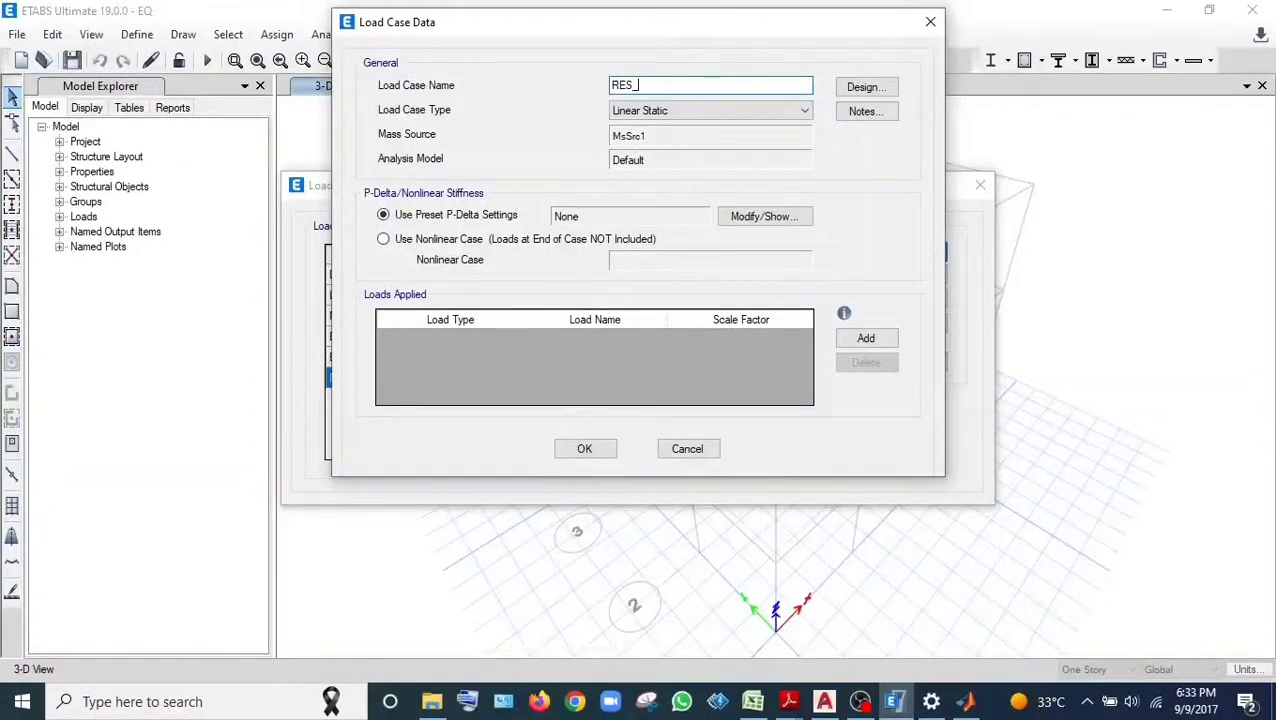
{"action": "left_click", "coordinate": [713, 111]}
{"action": "left_click", "coordinate": [660, 177]}
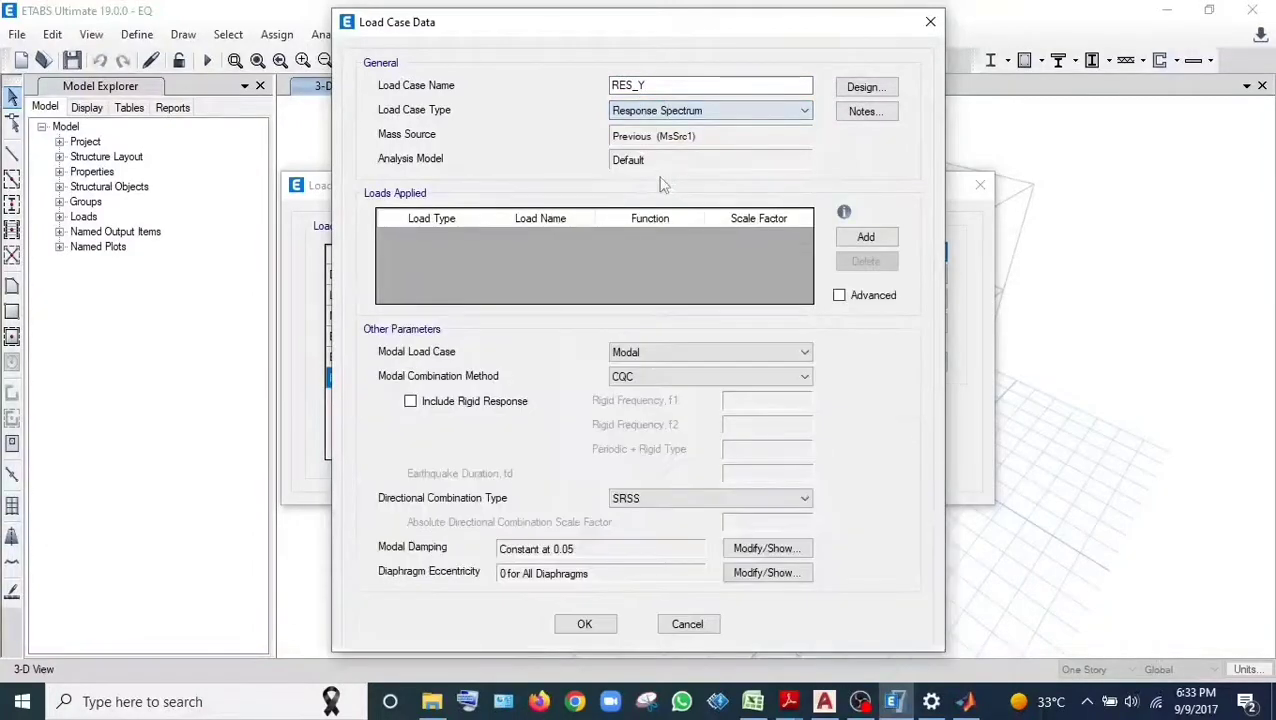
Apply a U2 acceleration load with the RES function to RES_Y and set its modal combination method to SRSS
{"action": "left_click", "coordinate": [868, 238]}
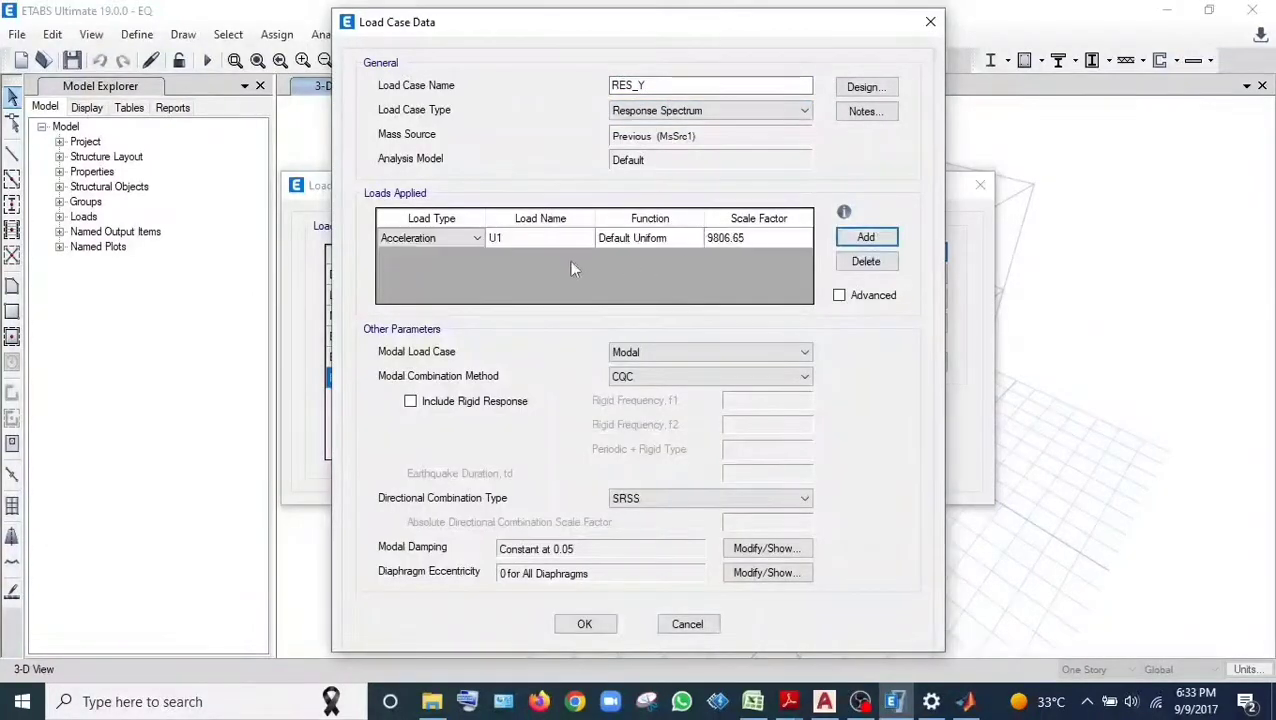
{"action": "left_click", "coordinate": [551, 244]}
{"action": "left_click", "coordinate": [511, 265]}
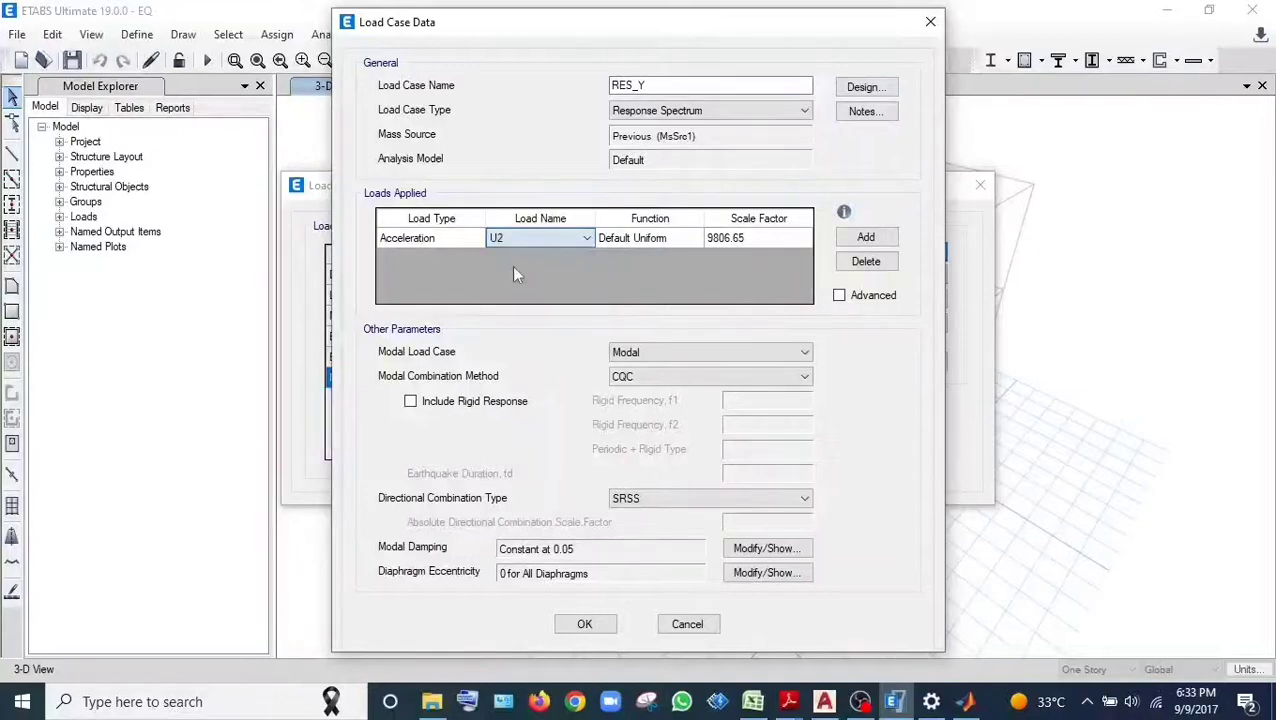
{"action": "left_click", "coordinate": [662, 236]}
{"action": "left_click", "coordinate": [662, 237]}
{"action": "left_click", "coordinate": [622, 264]}
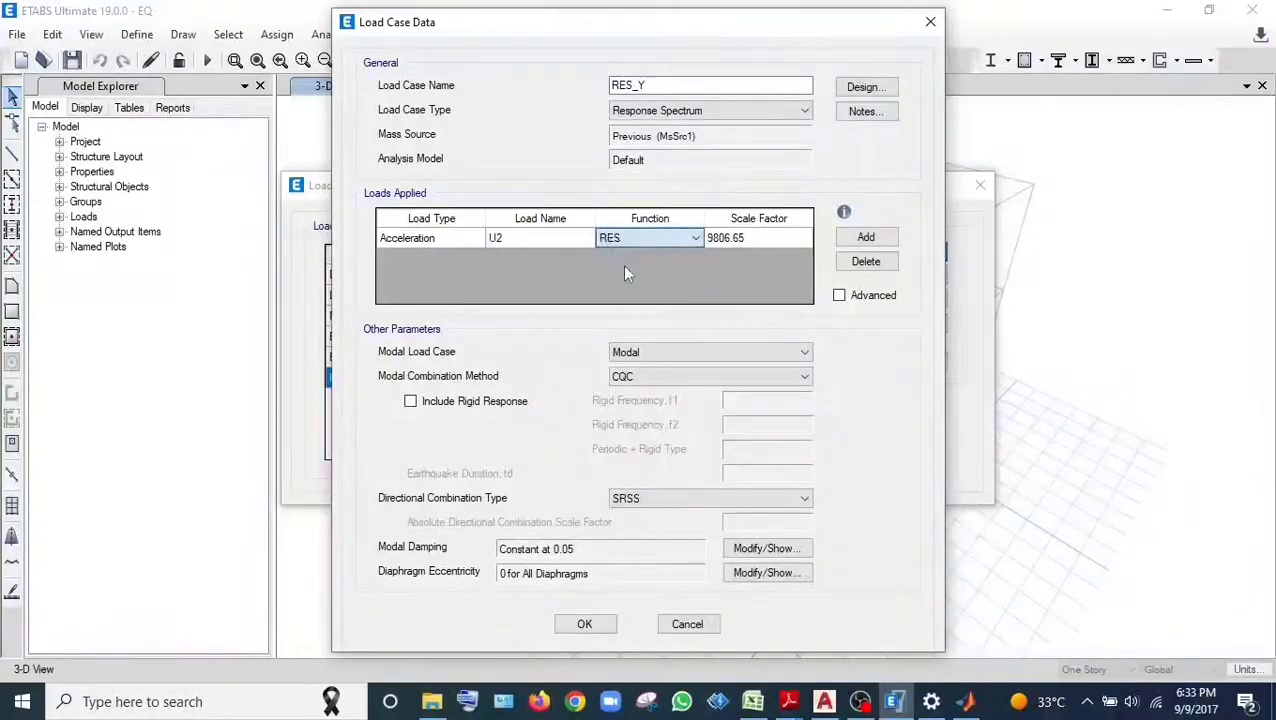
{"action": "left_click", "coordinate": [665, 376]}
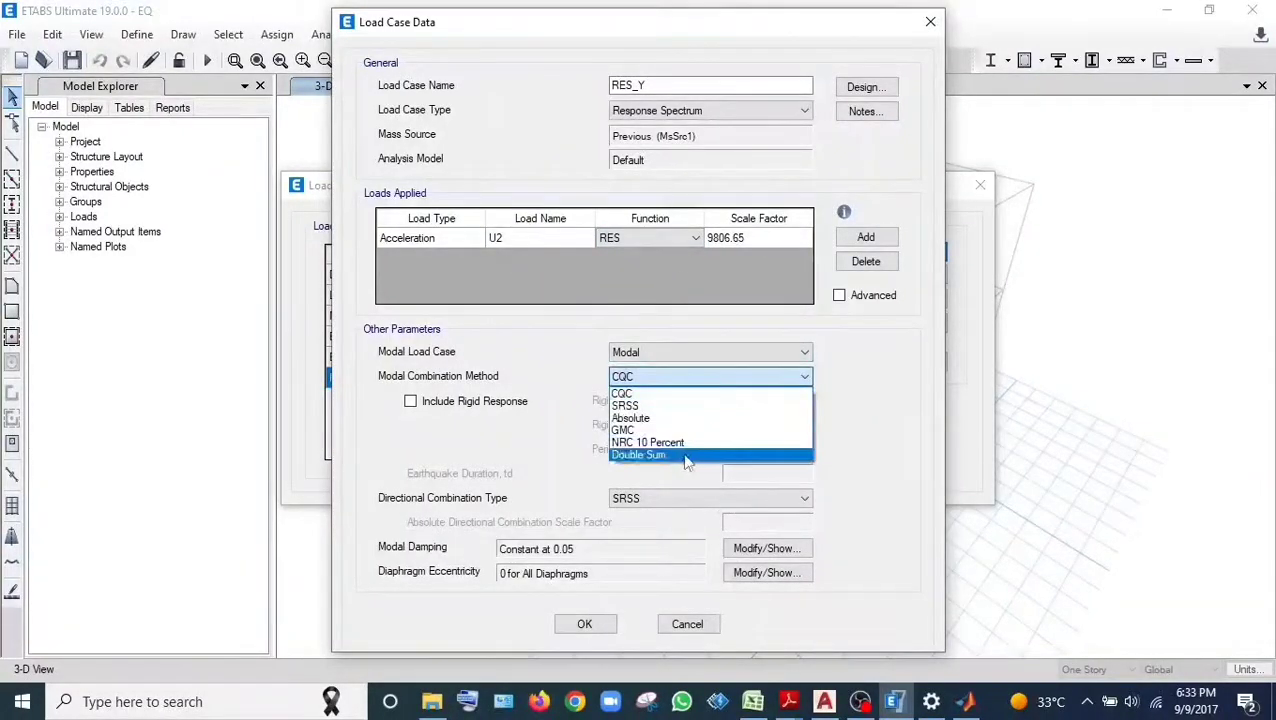
{"action": "left_click", "coordinate": [628, 406]}
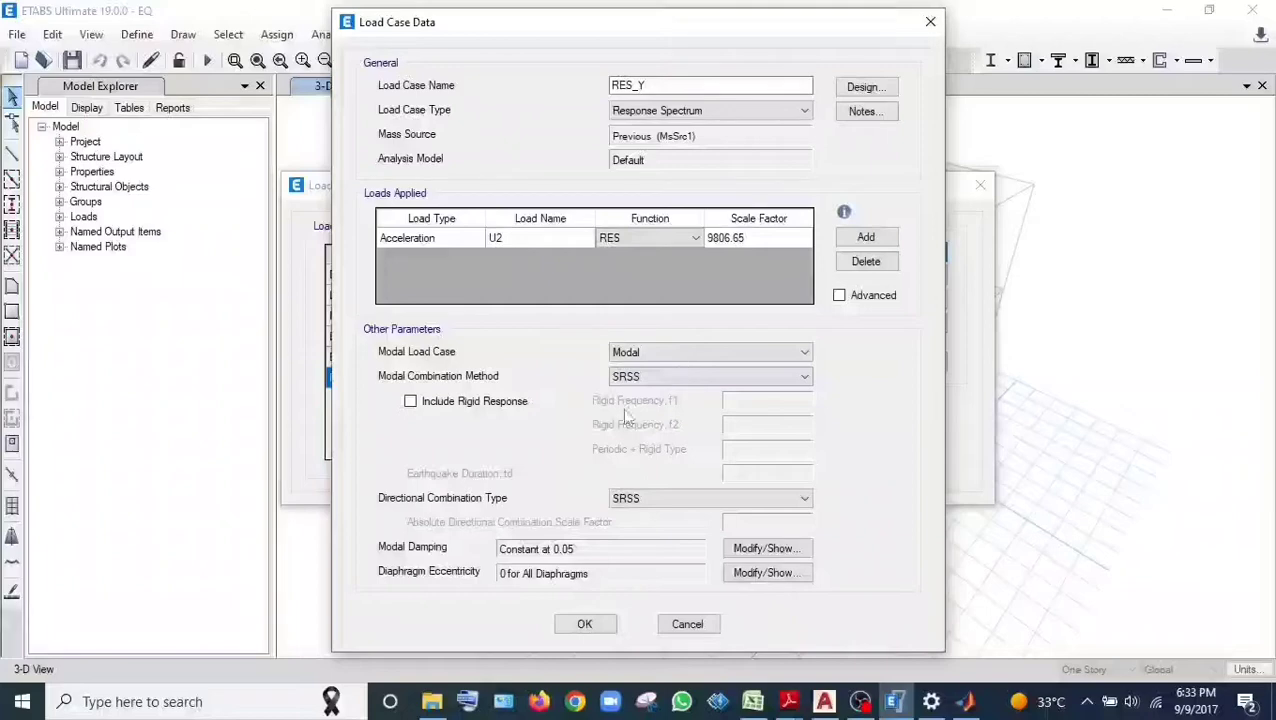
{"action": "left_click", "coordinate": [586, 625]}
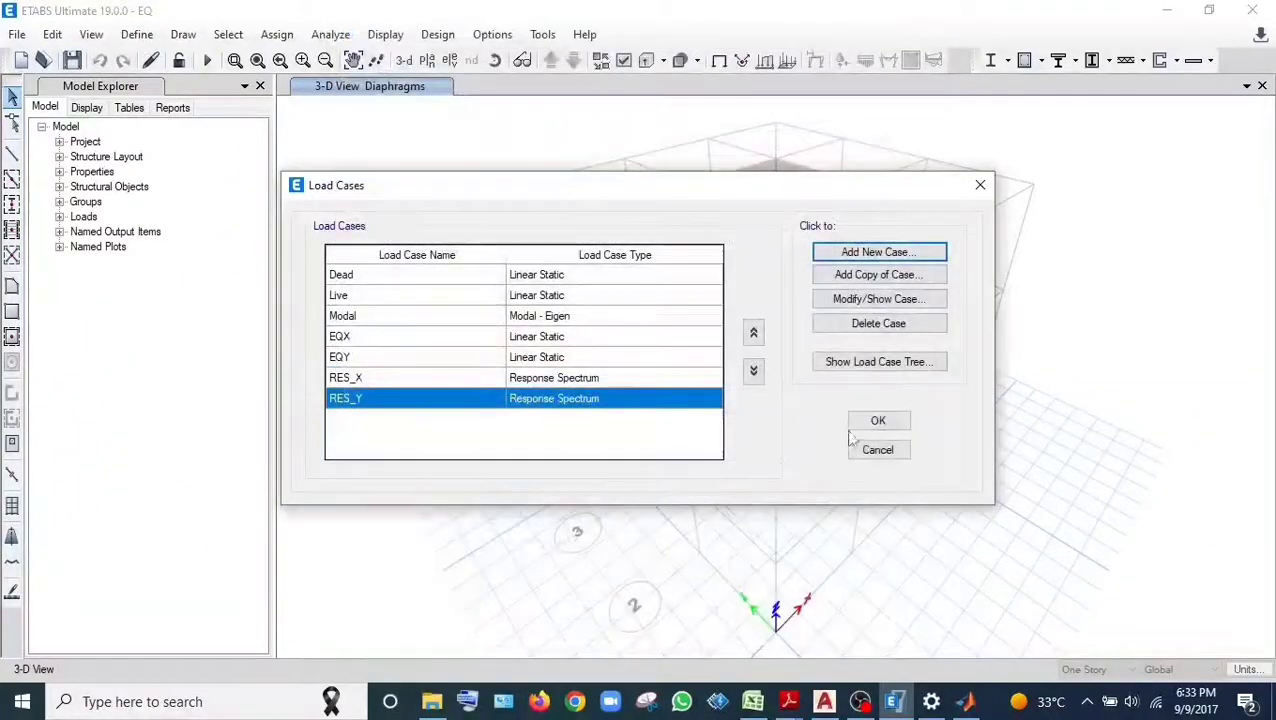
Review the RES_Y case data, accept the load case definitions and save the model
{"action": "left_click", "coordinate": [820, 305]}
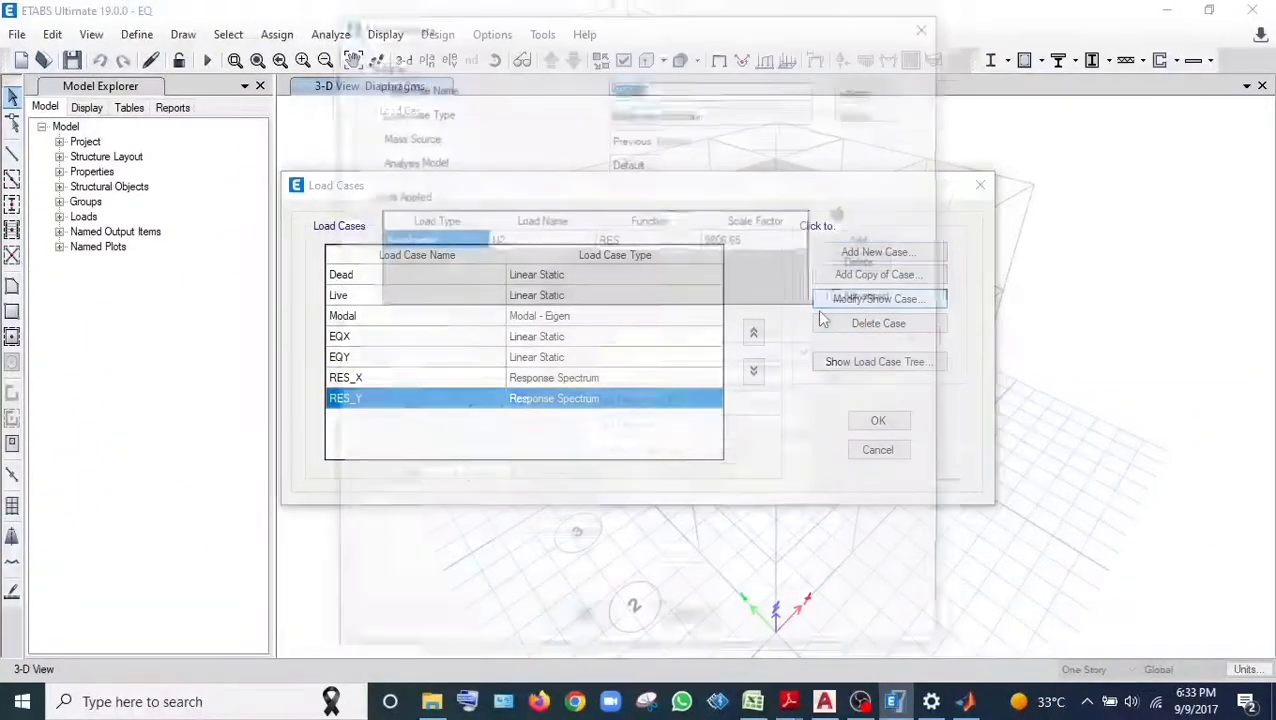
{"action": "left_click", "coordinate": [585, 624]}
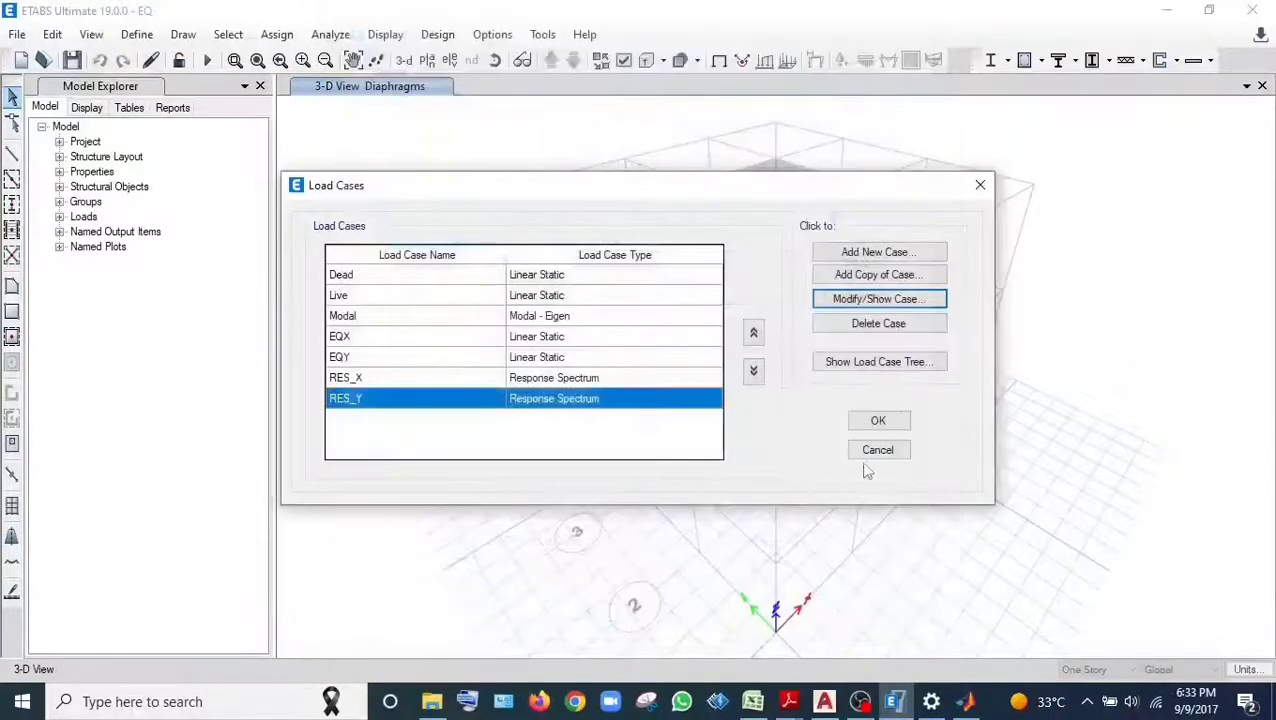
{"action": "left_click", "coordinate": [872, 422]}
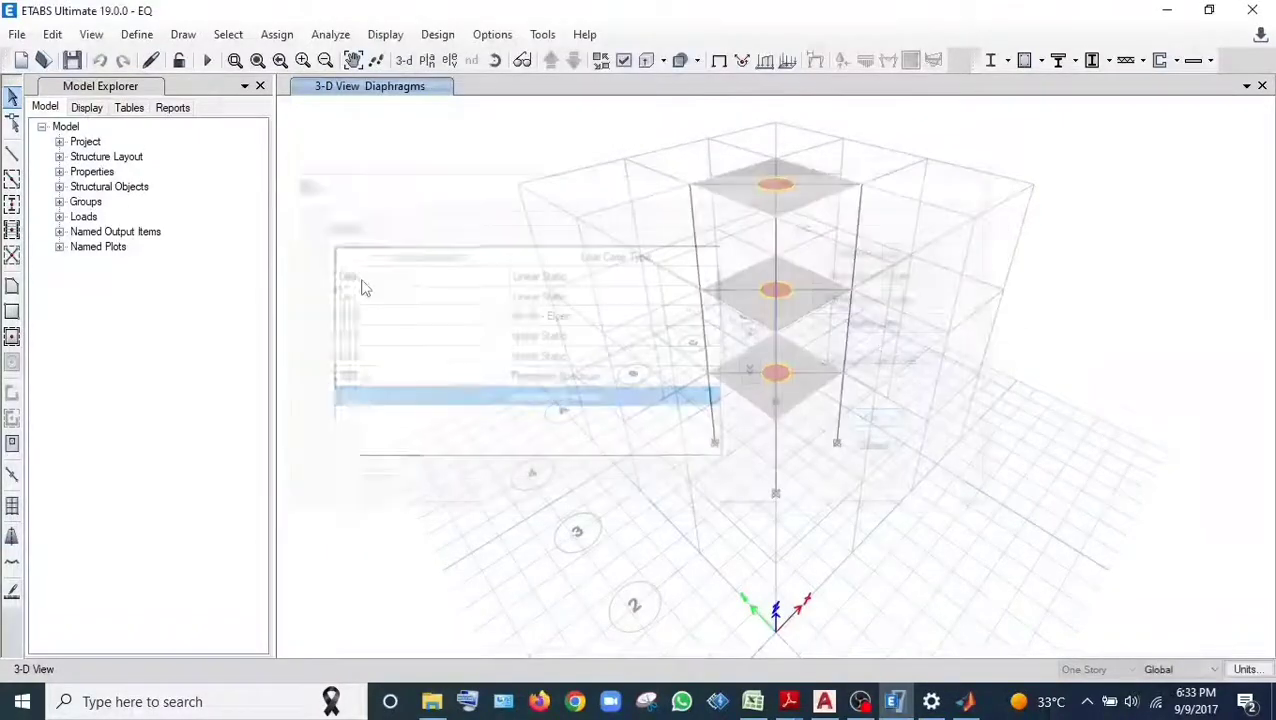
{"action": "left_click", "coordinate": [72, 60]}
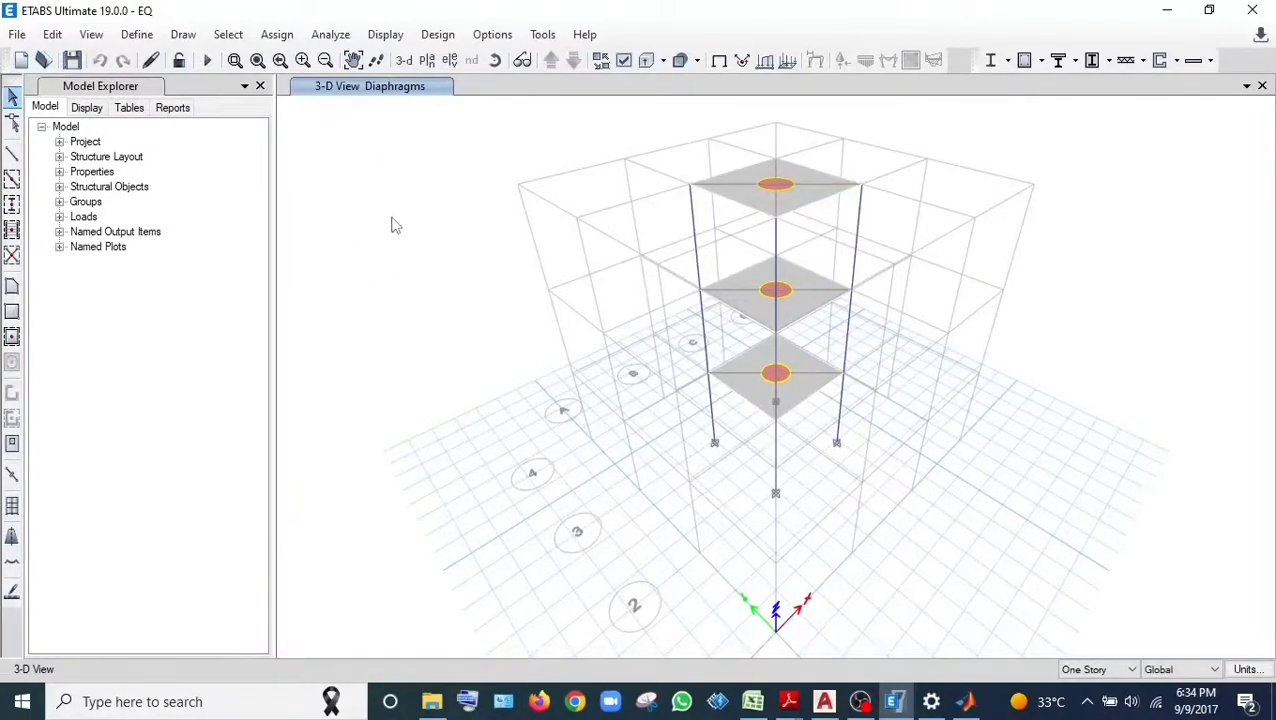
Restrict the building's active degrees of freedom to the XZ plane and run the analysis
{"action": "left_click", "coordinate": [333, 36]}
{"action": "left_click", "coordinate": [362, 89]}
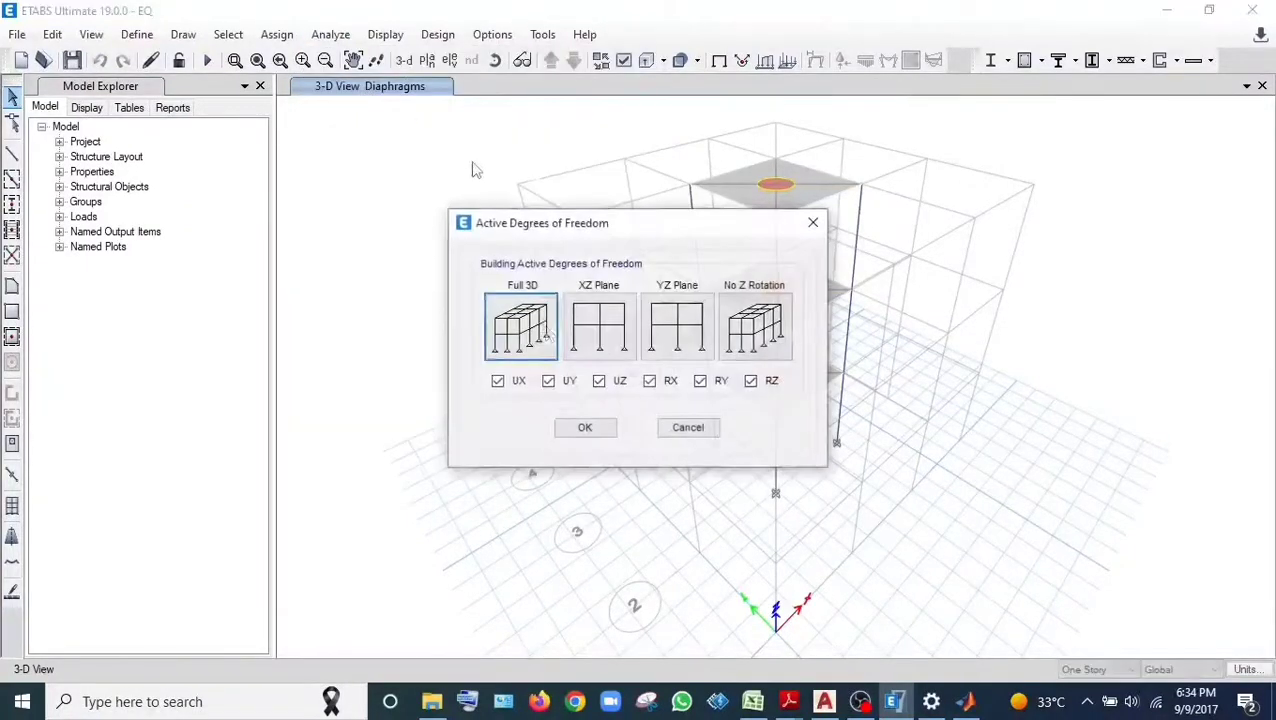
{"action": "left_click", "coordinate": [597, 345]}
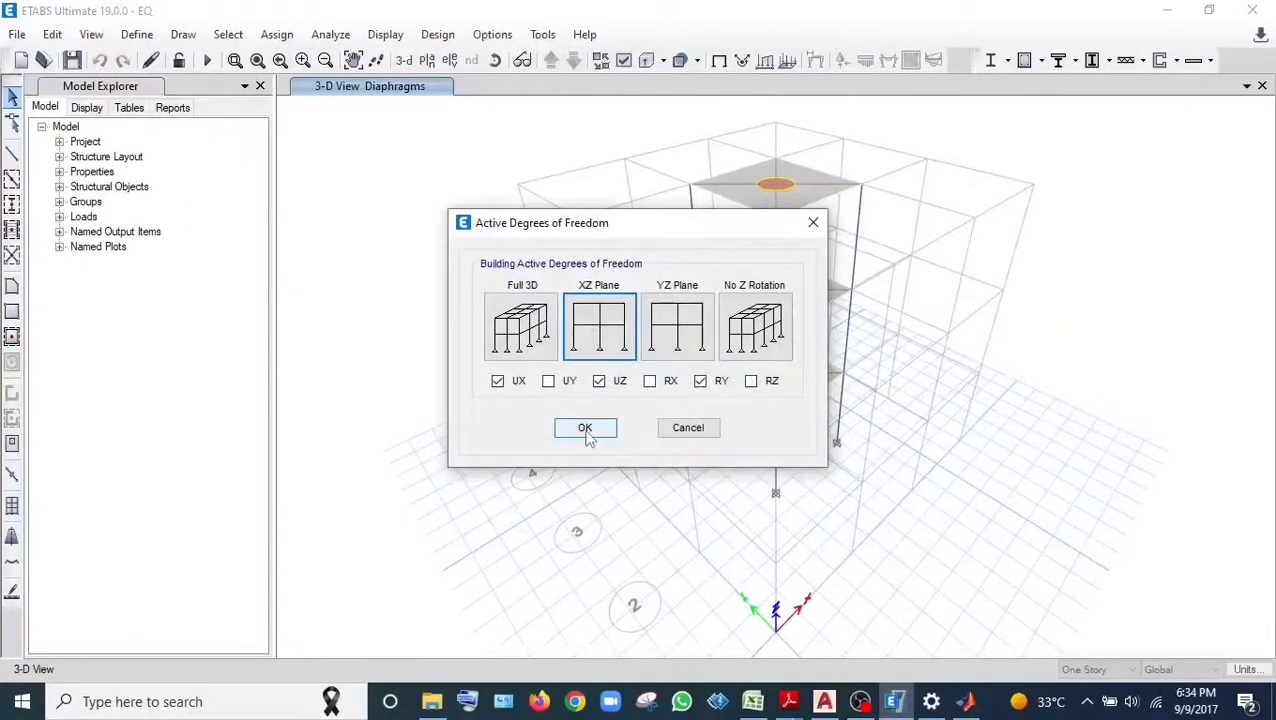
{"action": "left_click", "coordinate": [585, 428]}
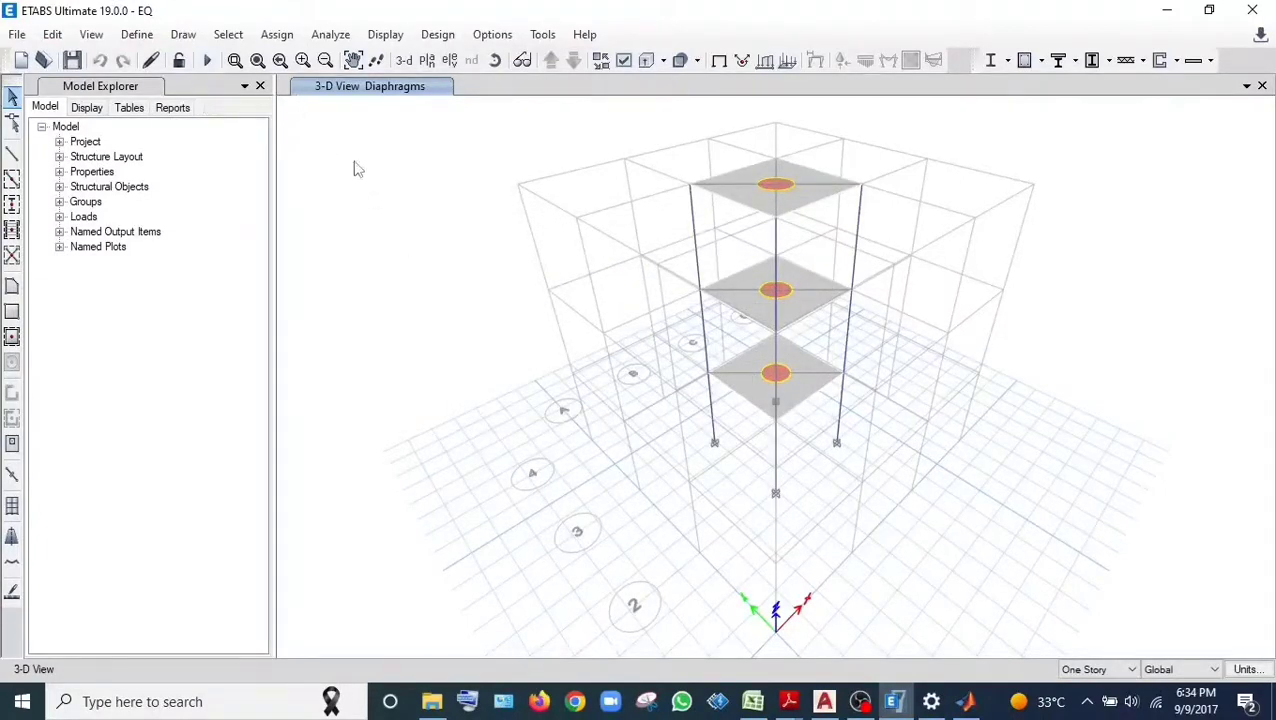
{"action": "left_click", "coordinate": [207, 60]}
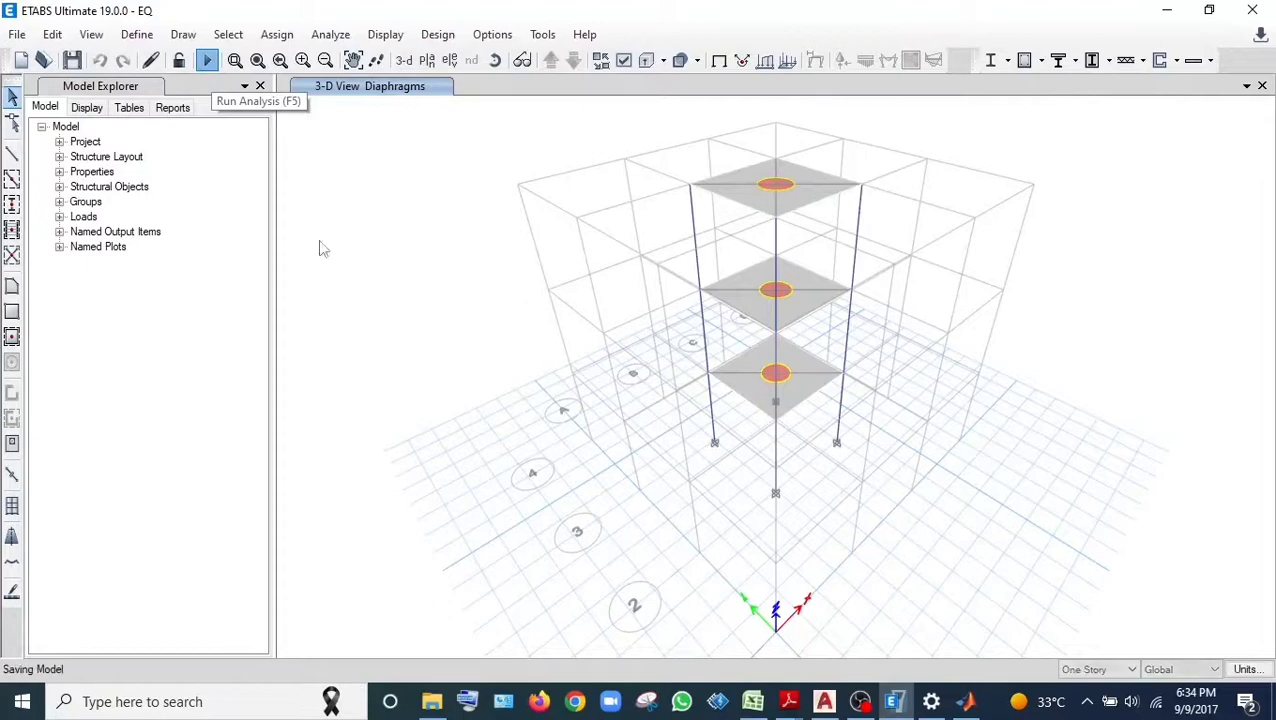
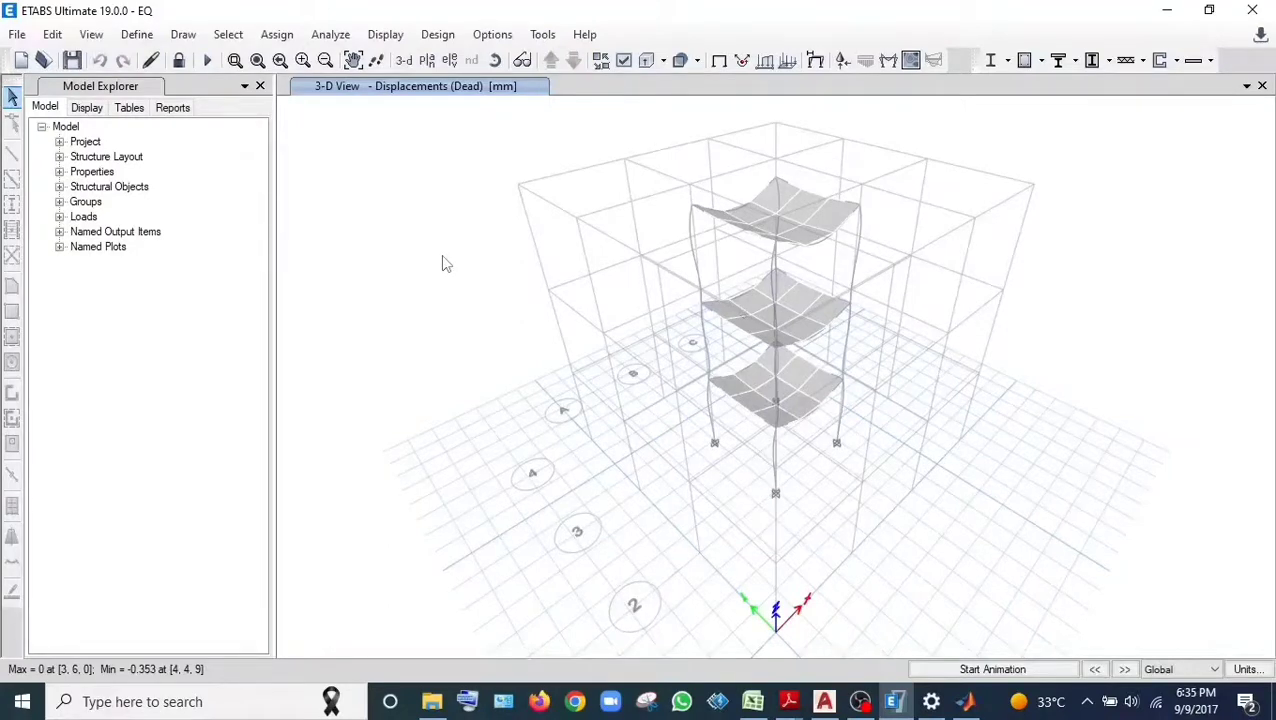
Display the Base Reactions results together with the load pattern definition tables and examine the EQX and RES_X rows
{"action": "key", "text": "ctrl+t"}
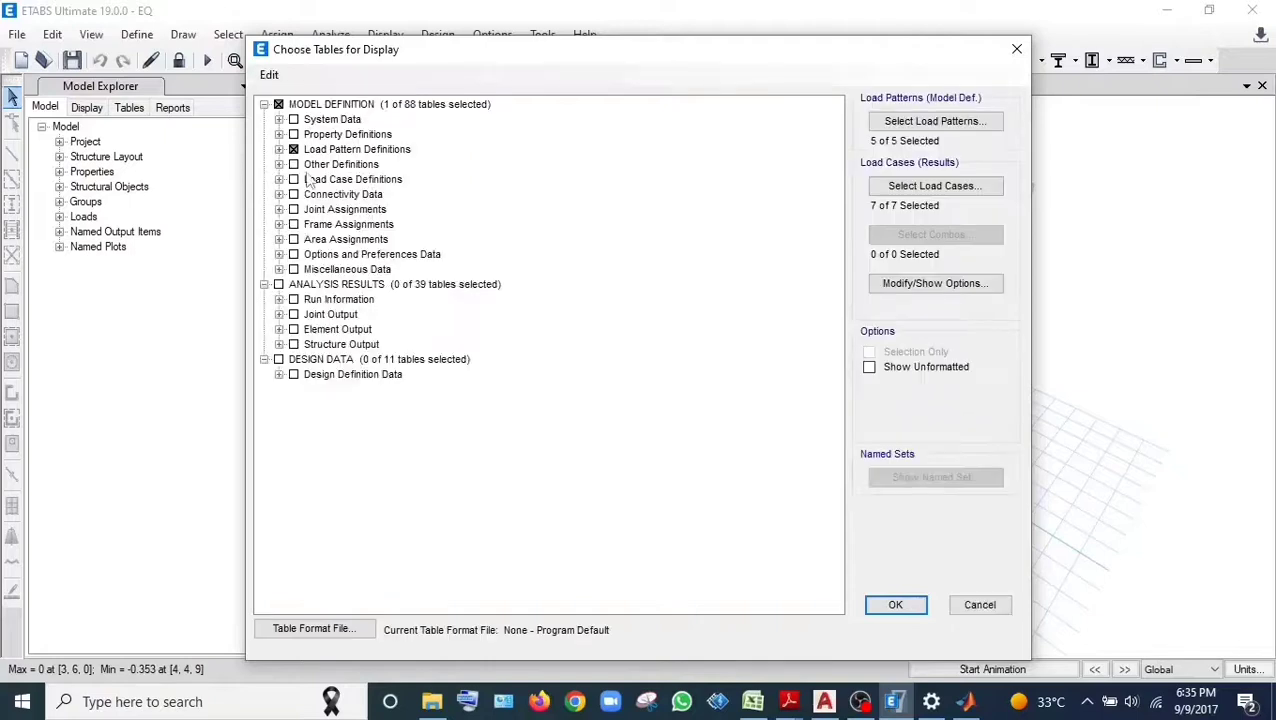
{"action": "left_click", "coordinate": [302, 150]}
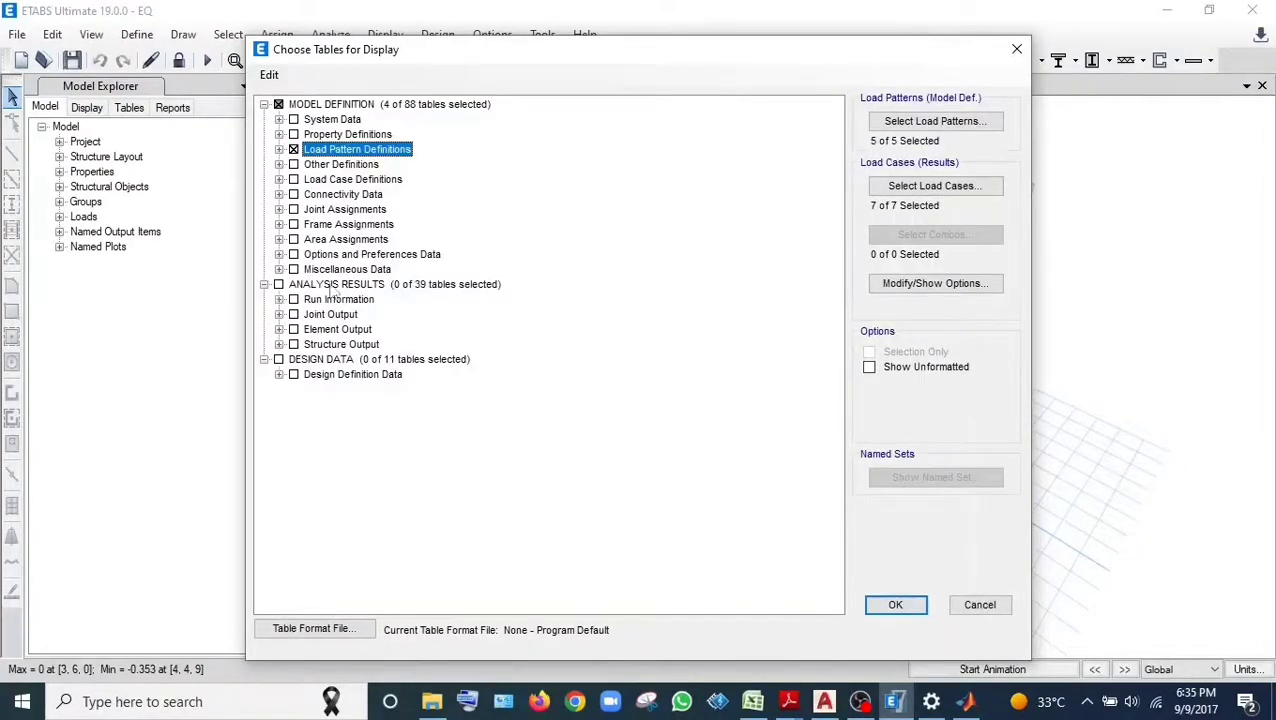
{"action": "left_click", "coordinate": [280, 345]}
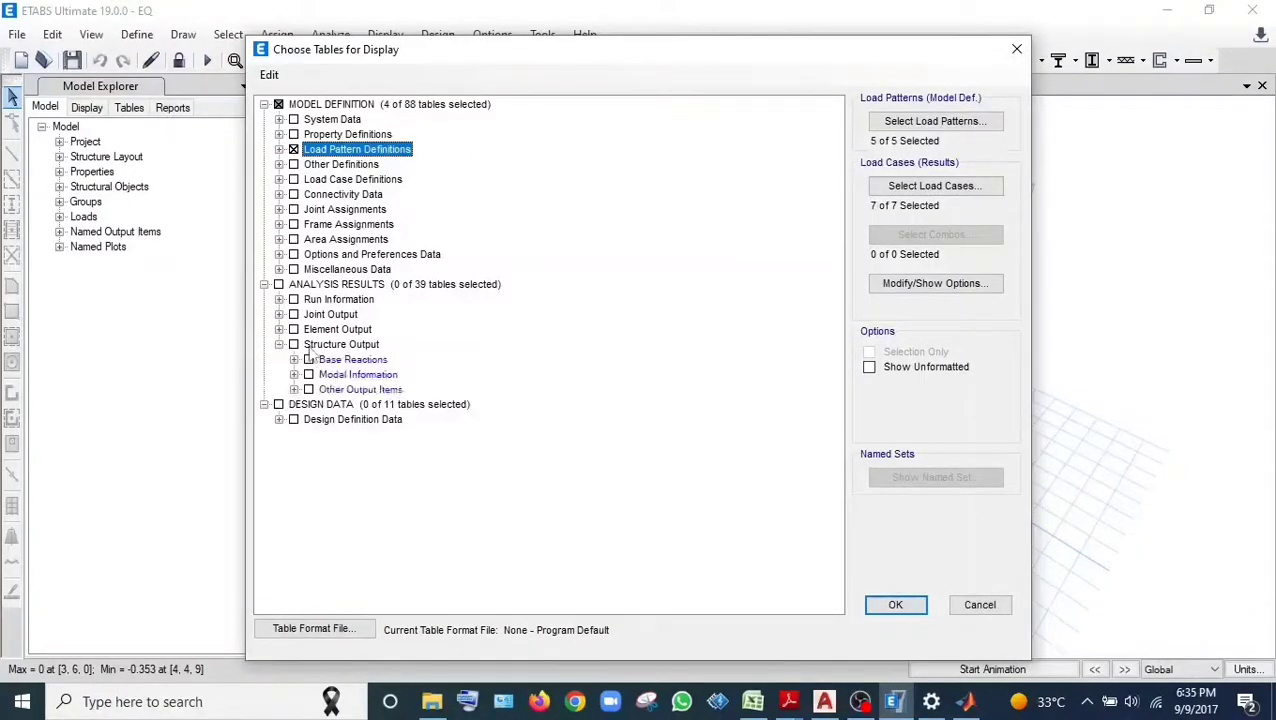
{"action": "left_click", "coordinate": [293, 359]}
{"action": "left_click", "coordinate": [324, 375]}
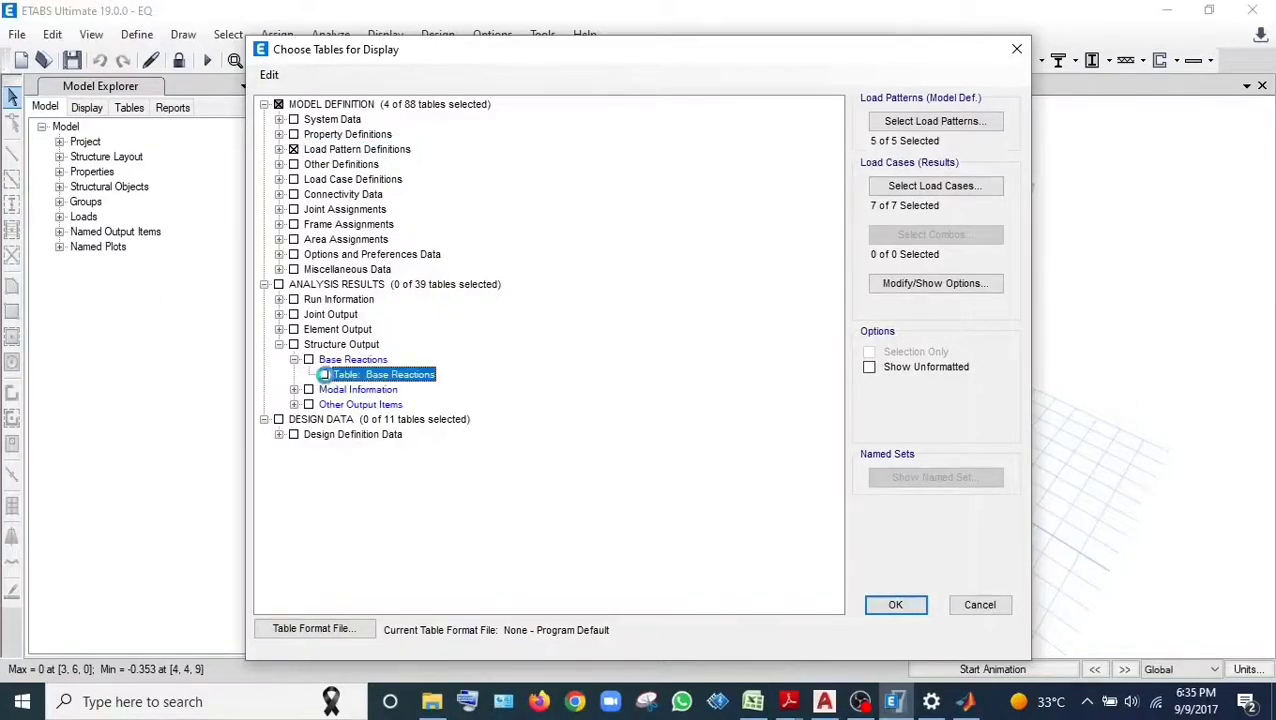
{"action": "left_click", "coordinate": [895, 604]}
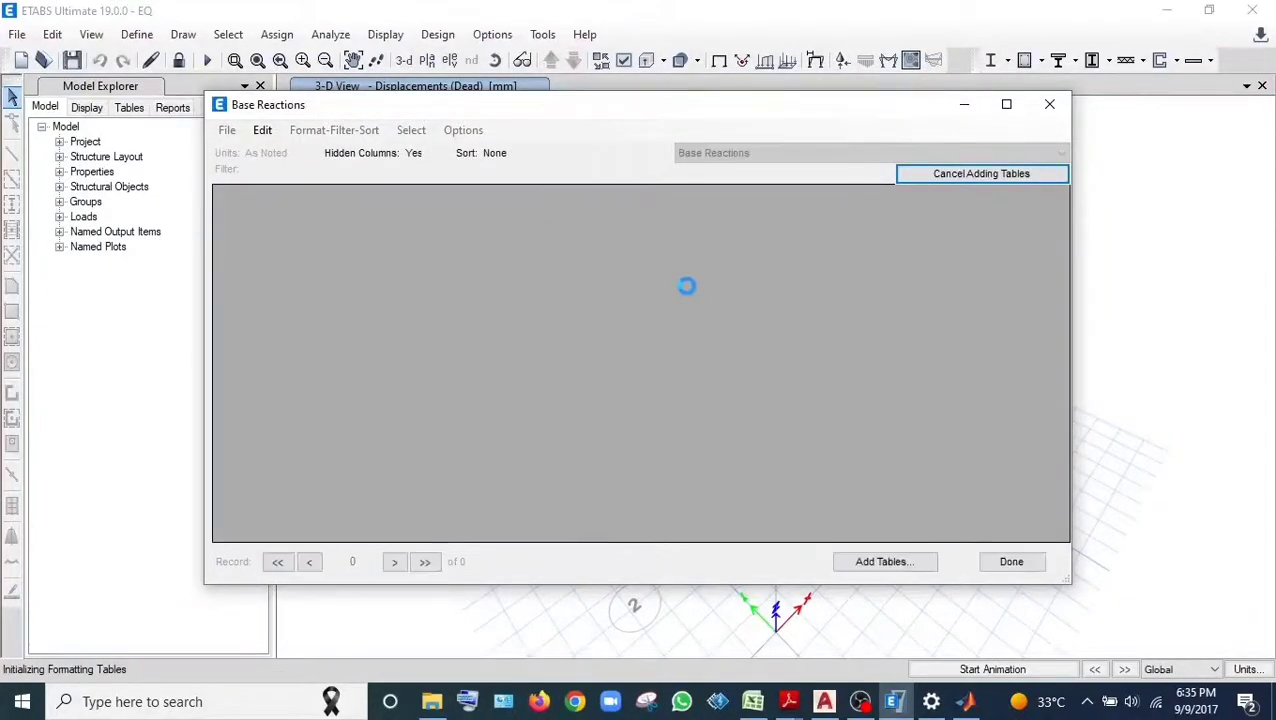
{"action": "left_click_drag", "start_coordinate": [1065, 343], "coordinate": [1055, 431]}
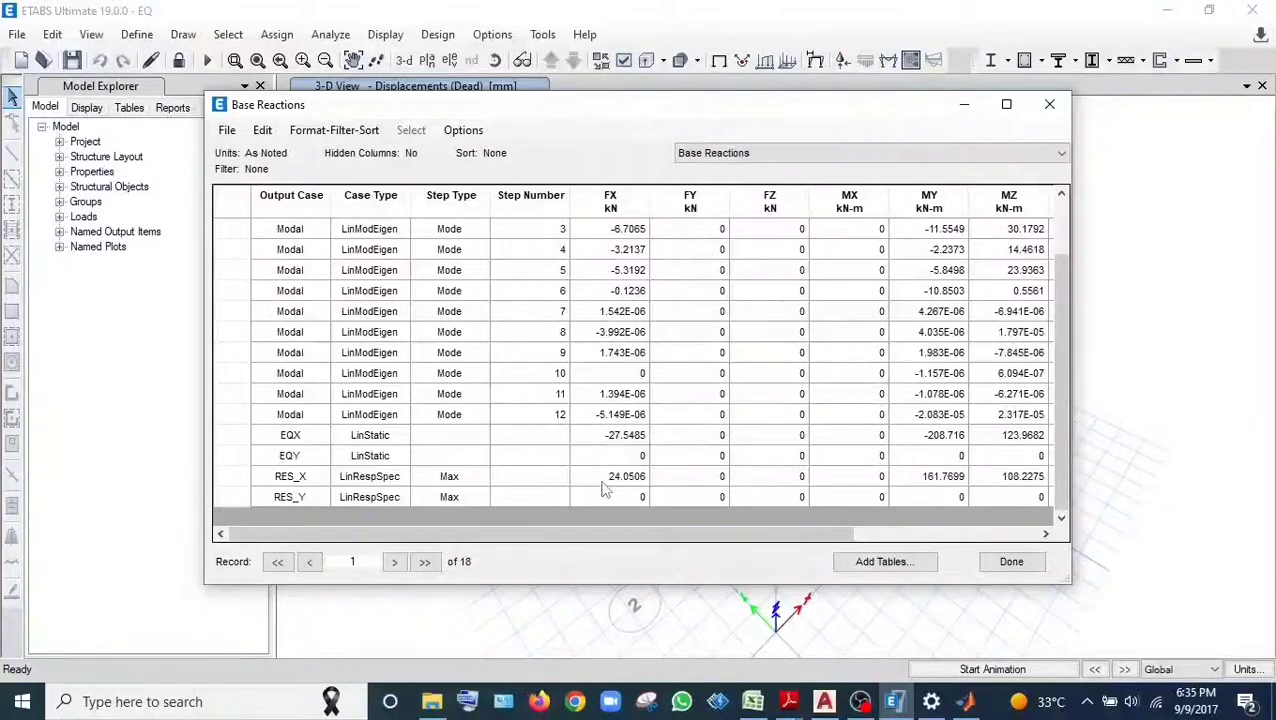
Compare the base reactions with the base shear calculations on the RSA sheet in Excel, then return to ETABS and close the table
{"action": "left_click", "coordinate": [753, 701]}
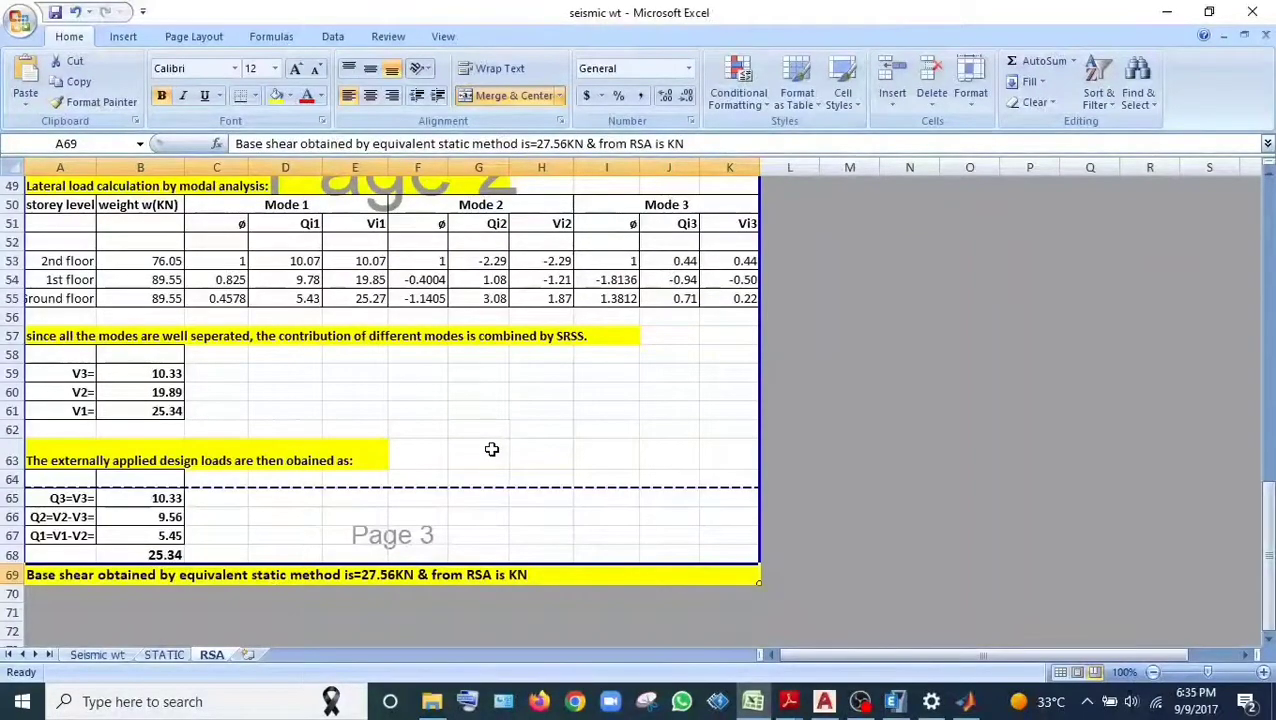
{"action": "scroll", "coordinate": [491, 449], "scroll_direction": "up", "scroll_amount": 4}
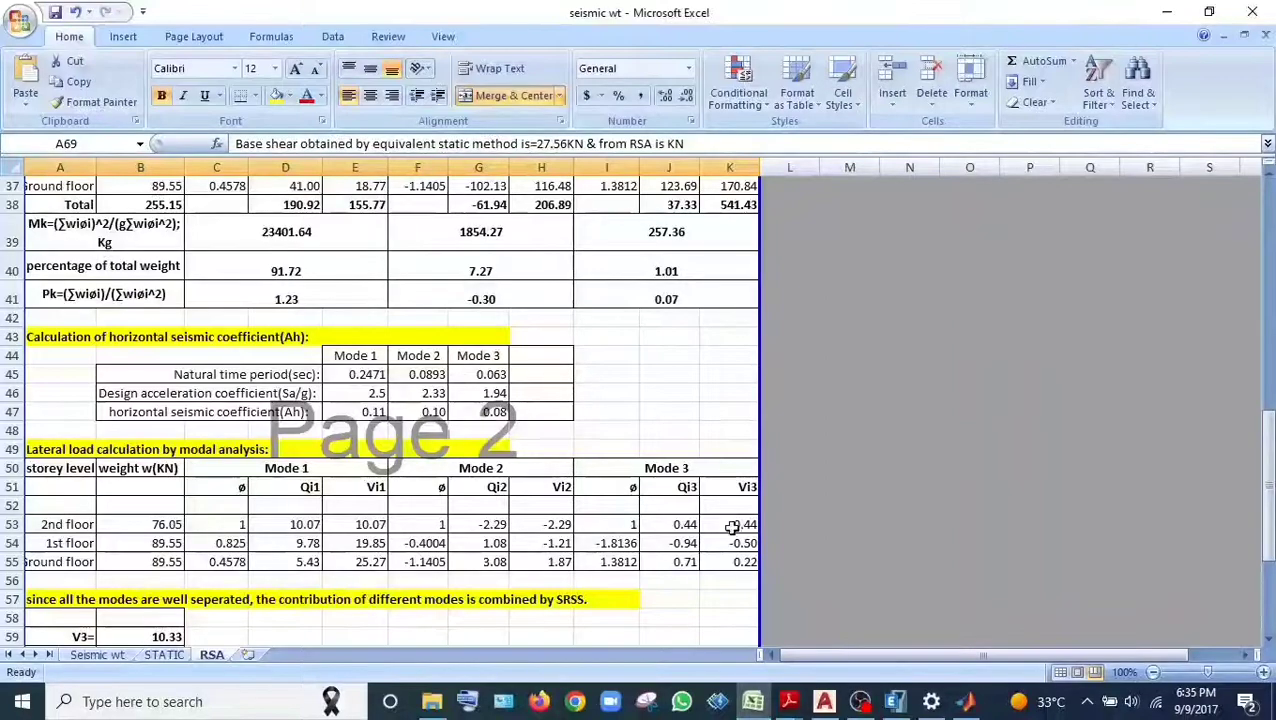
{"action": "left_click", "coordinate": [894, 701]}
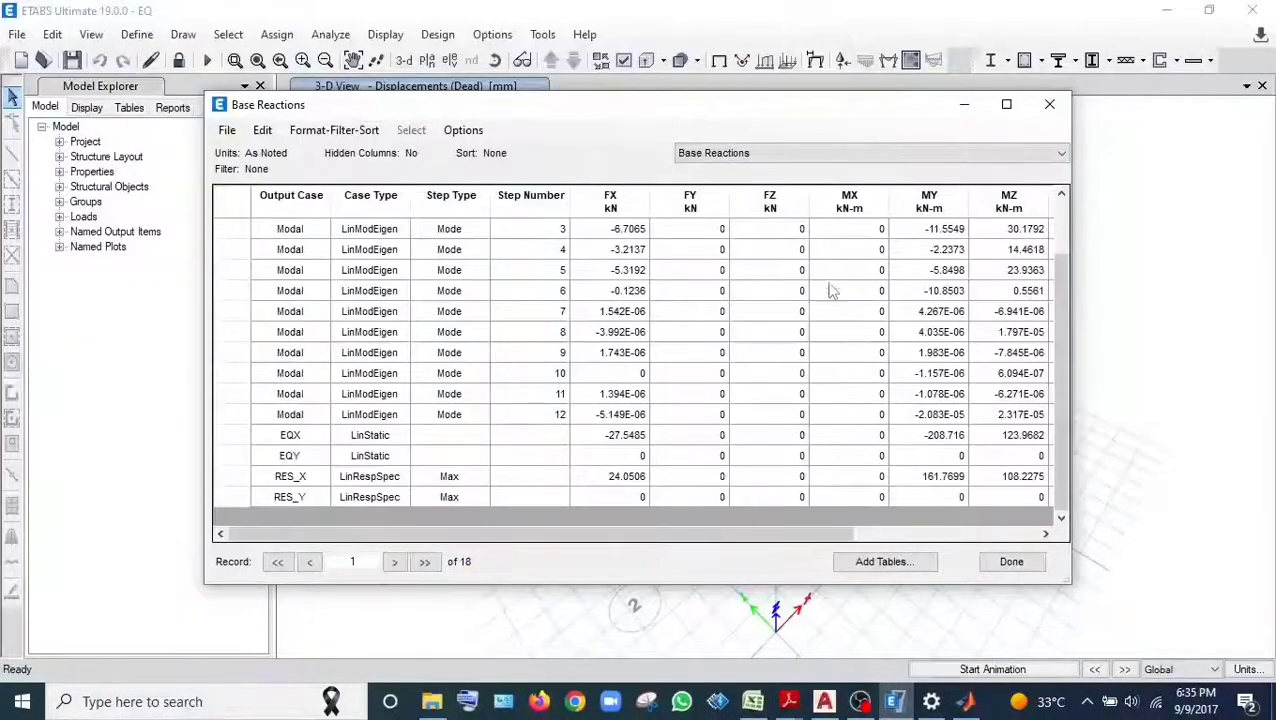
{"action": "left_click", "coordinate": [992, 562]}
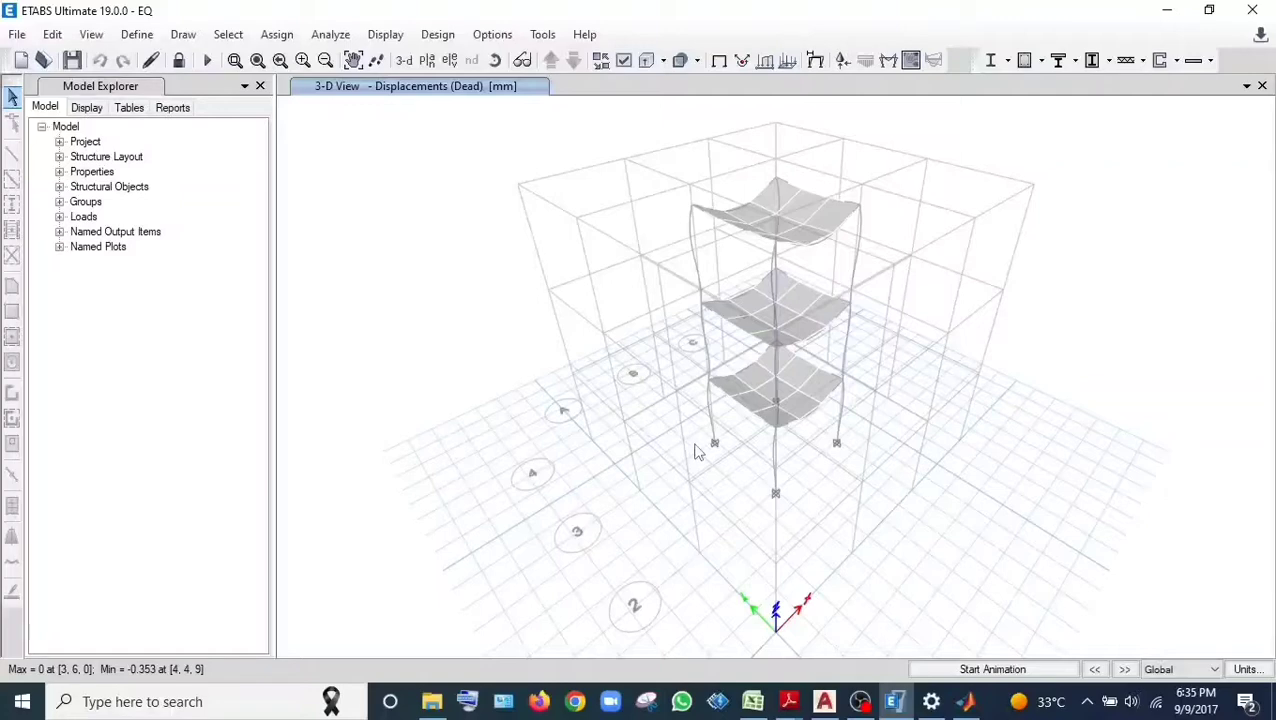
Replace Base Reactions with Modal Periods And Frequencies in the table selection and display that table
{"action": "key", "text": "ctrl+t"}
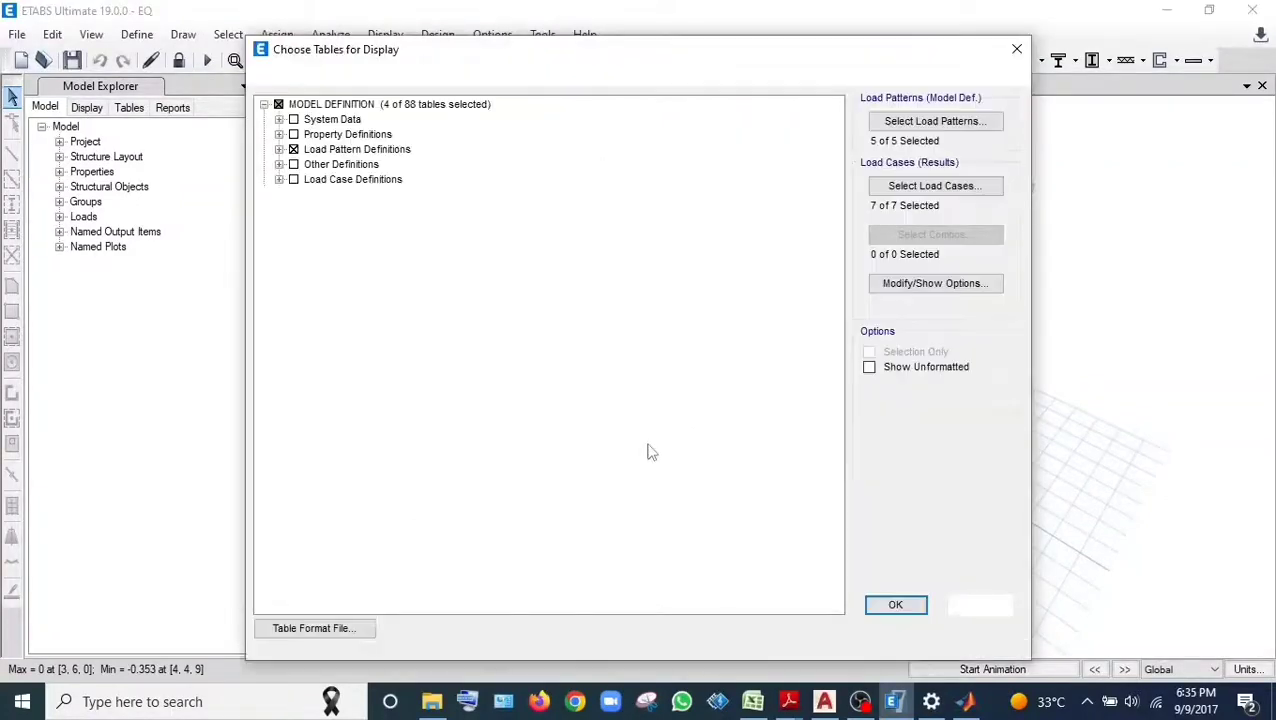
{"action": "left_click", "coordinate": [279, 344]}
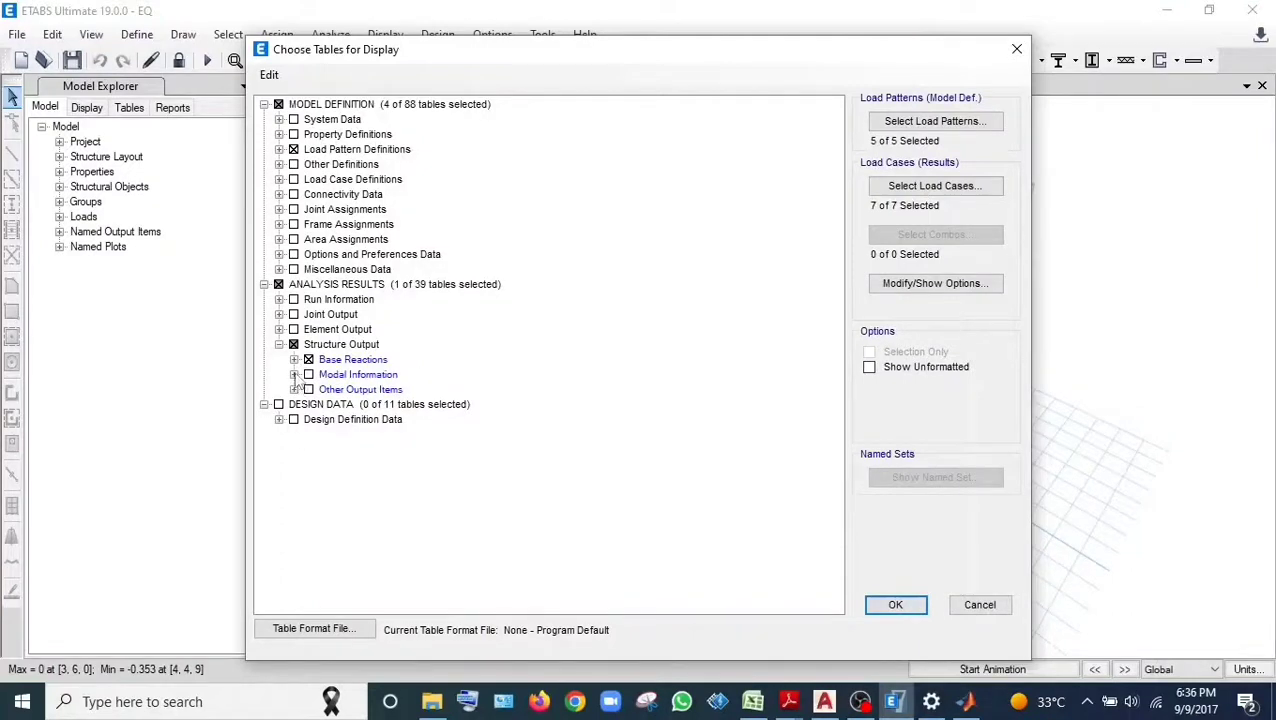
{"action": "left_click", "coordinate": [294, 374]}
{"action": "left_click", "coordinate": [308, 360]}
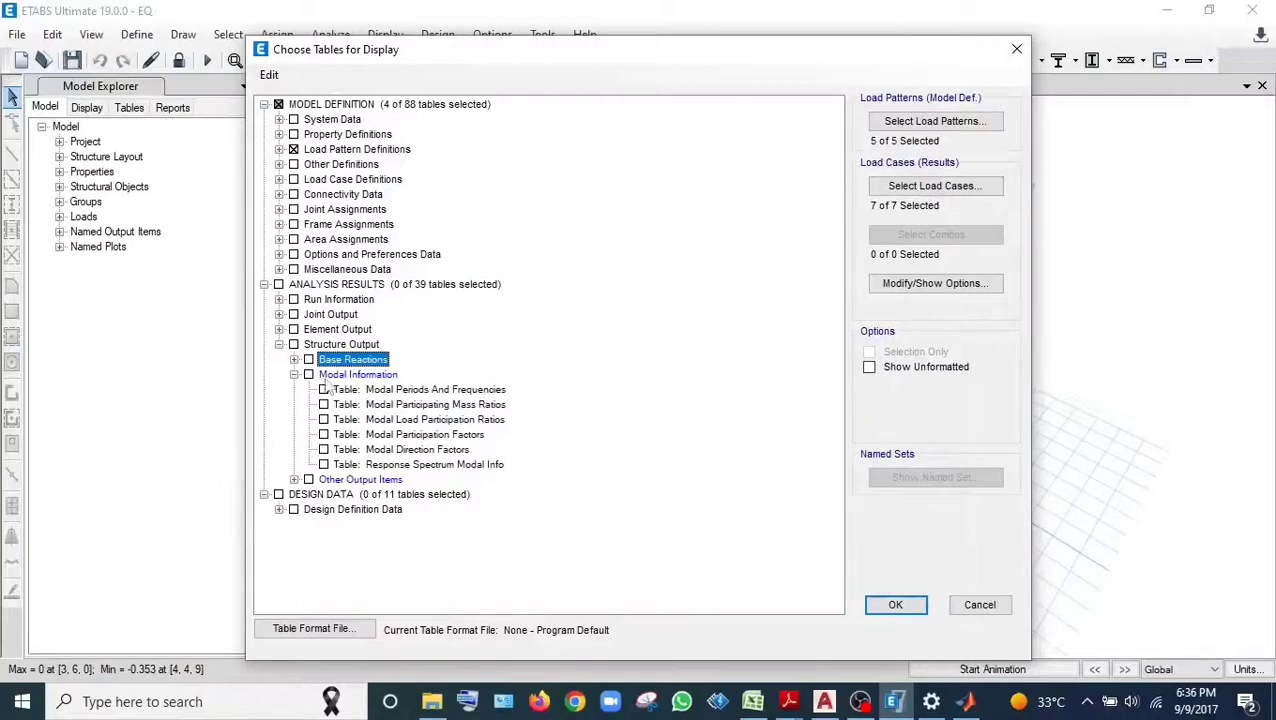
{"action": "left_click", "coordinate": [323, 390]}
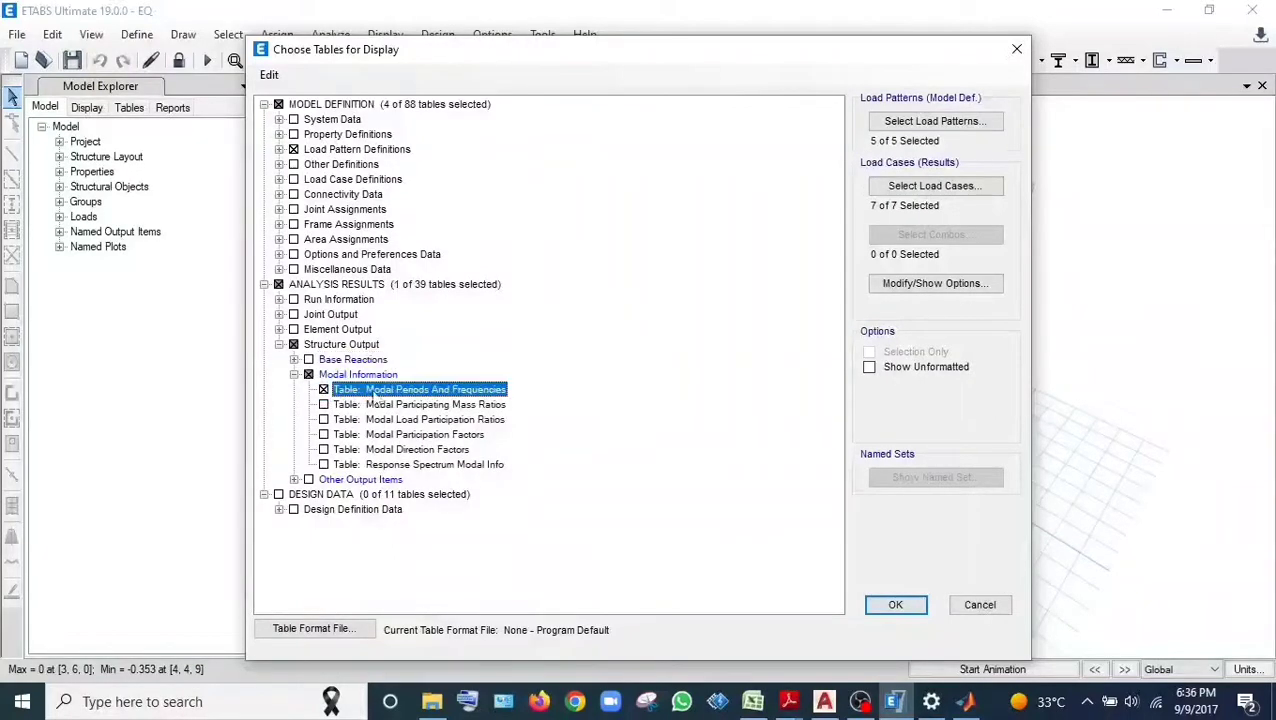
{"action": "left_click", "coordinate": [895, 604]}
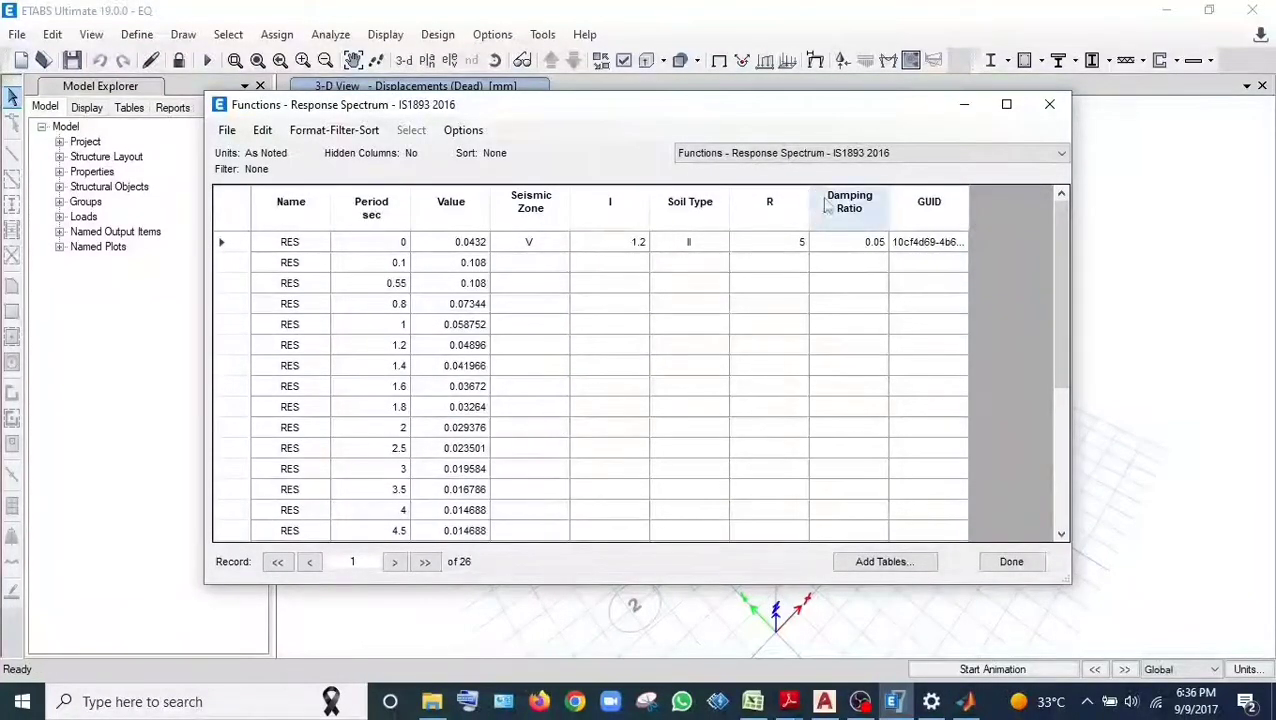
{"action": "left_click", "coordinate": [840, 155]}
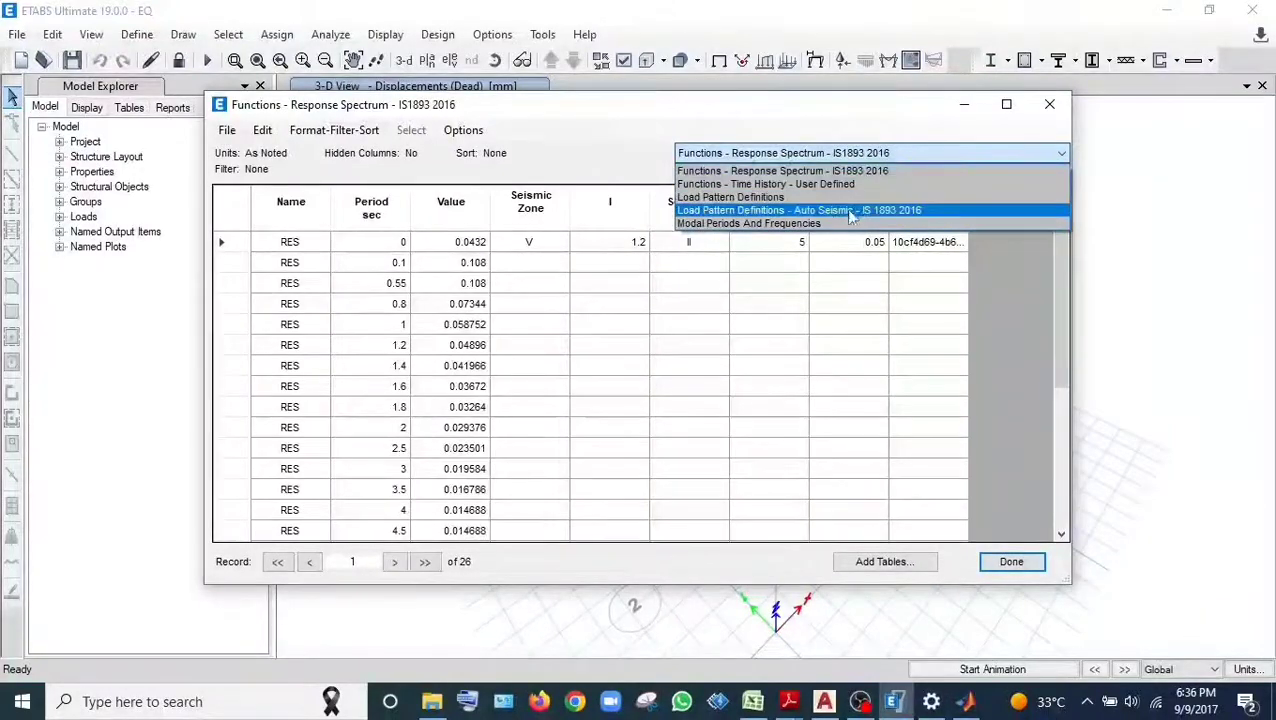
{"action": "left_click", "coordinate": [792, 224]}
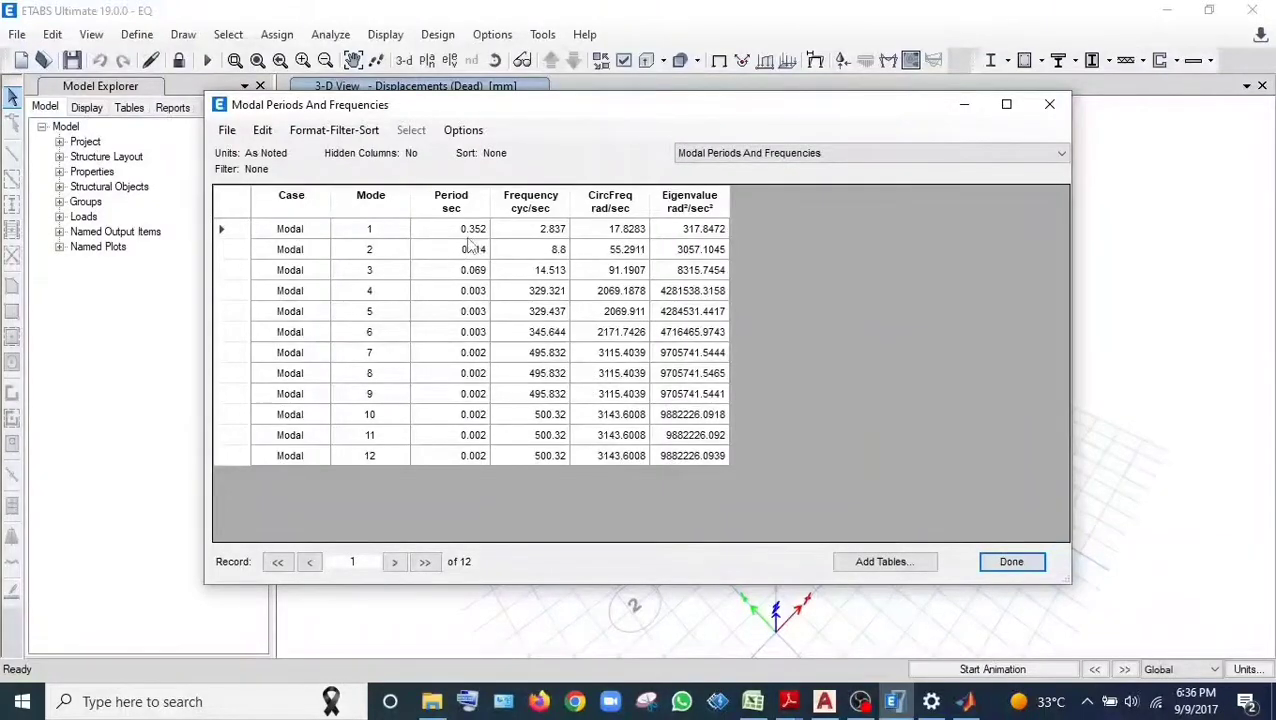
Compare the mode 1 and mode 2 periods with the natural time periods on the RSA sheet in Excel
{"action": "left_click", "coordinate": [452, 234]}
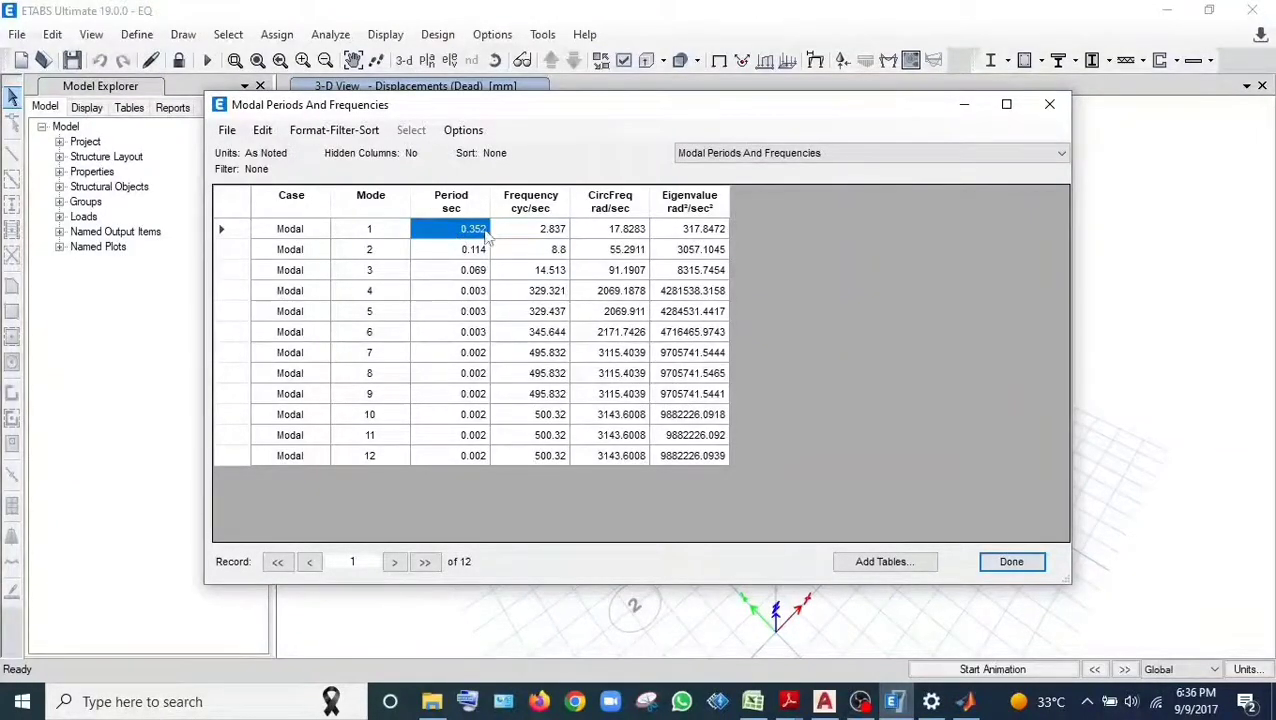
{"action": "left_click", "coordinate": [754, 701]}
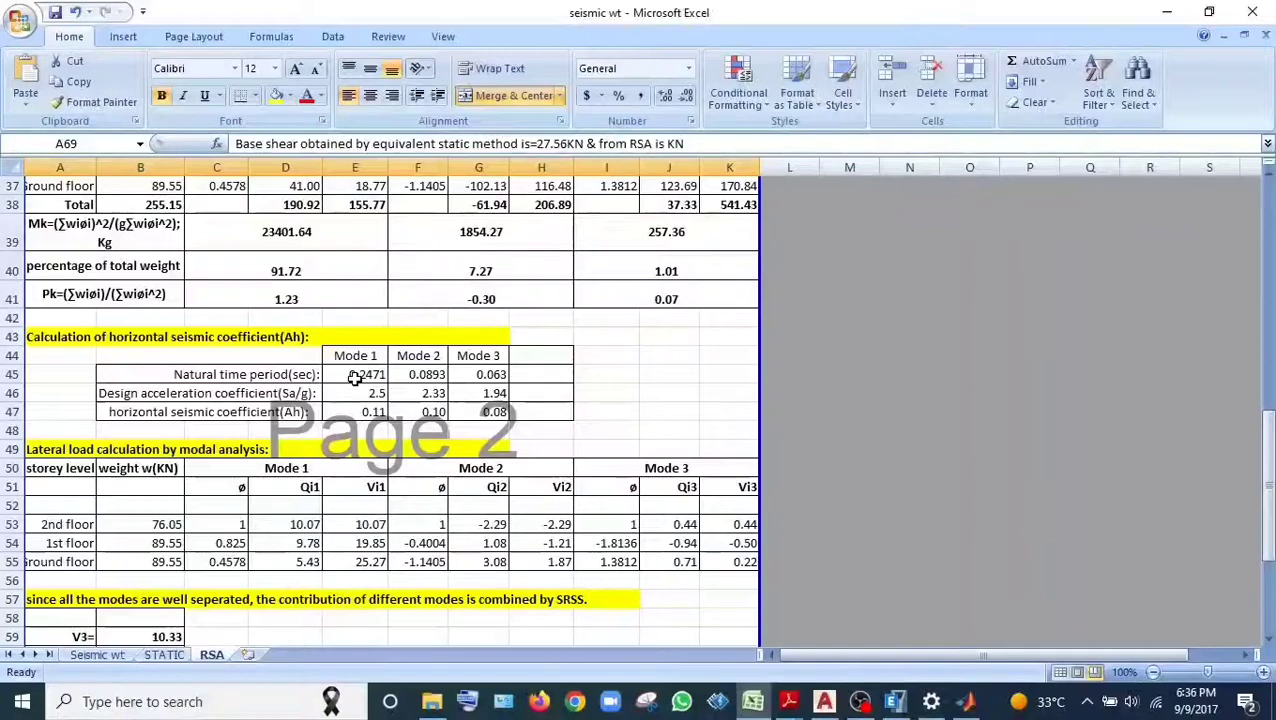
{"action": "left_click", "coordinate": [897, 703]}
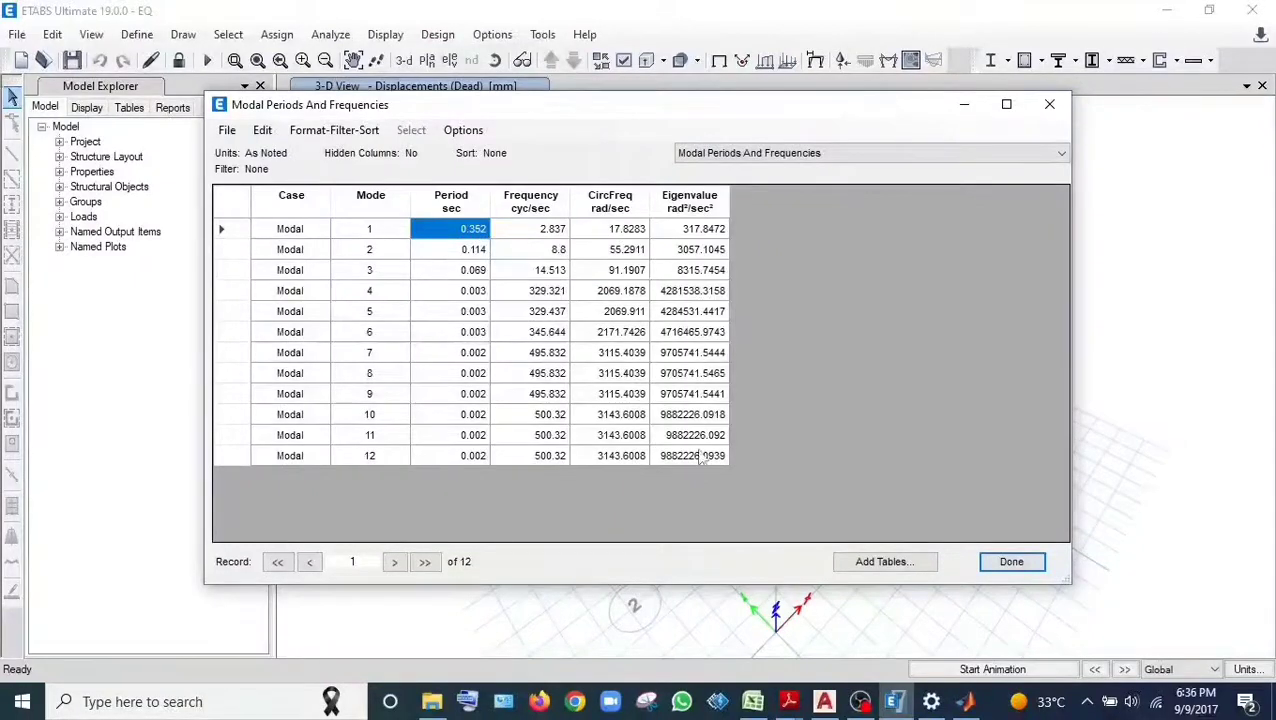
{"action": "left_click", "coordinate": [753, 701]}
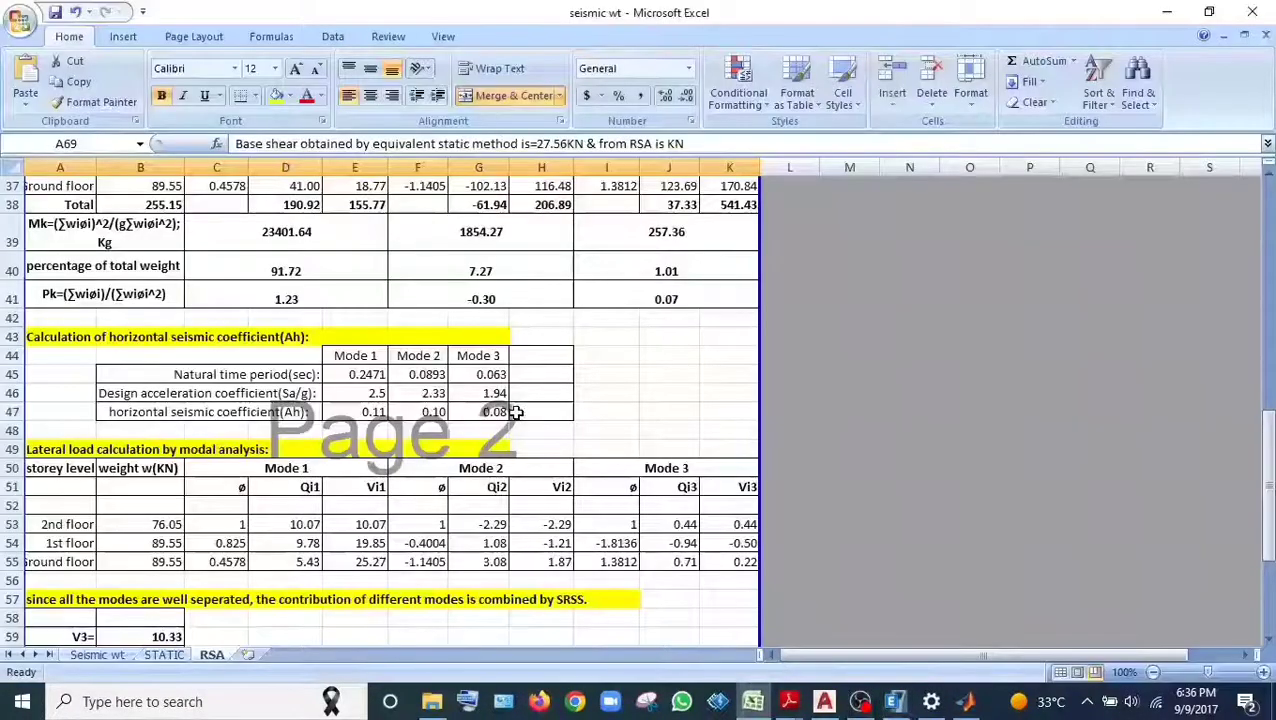
{"action": "left_click", "coordinate": [427, 374]}
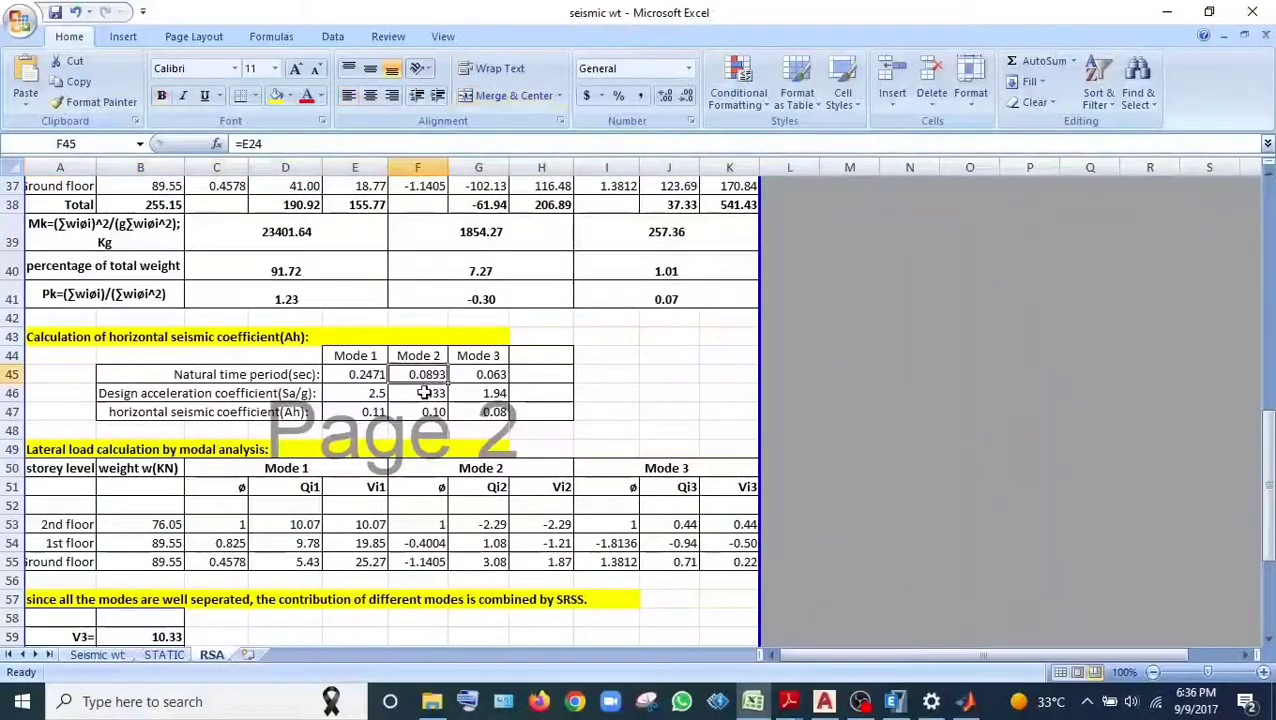
{"action": "left_click", "coordinate": [895, 703]}
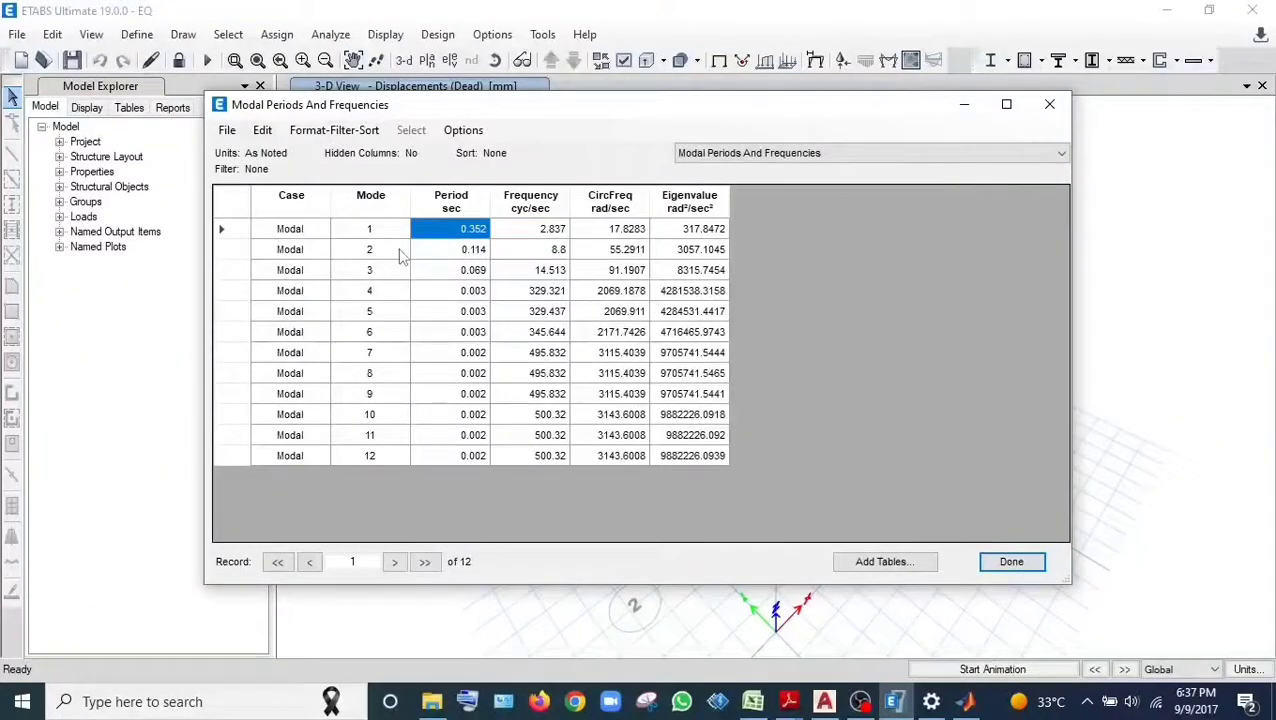
Compare the mode 3 period with the natural time period in Excel and recheck the mode 1 period against it
{"action": "left_click", "coordinate": [455, 271]}
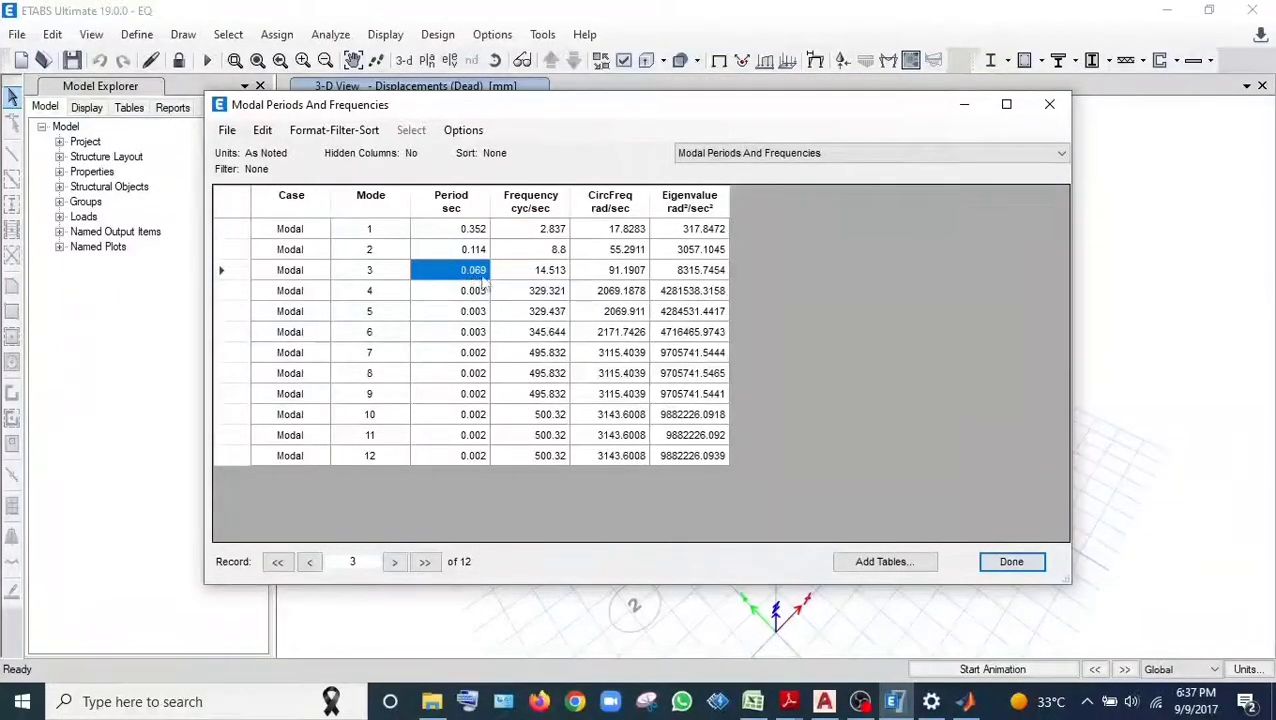
{"action": "left_click", "coordinate": [753, 701]}
{"action": "left_click", "coordinate": [488, 375]}
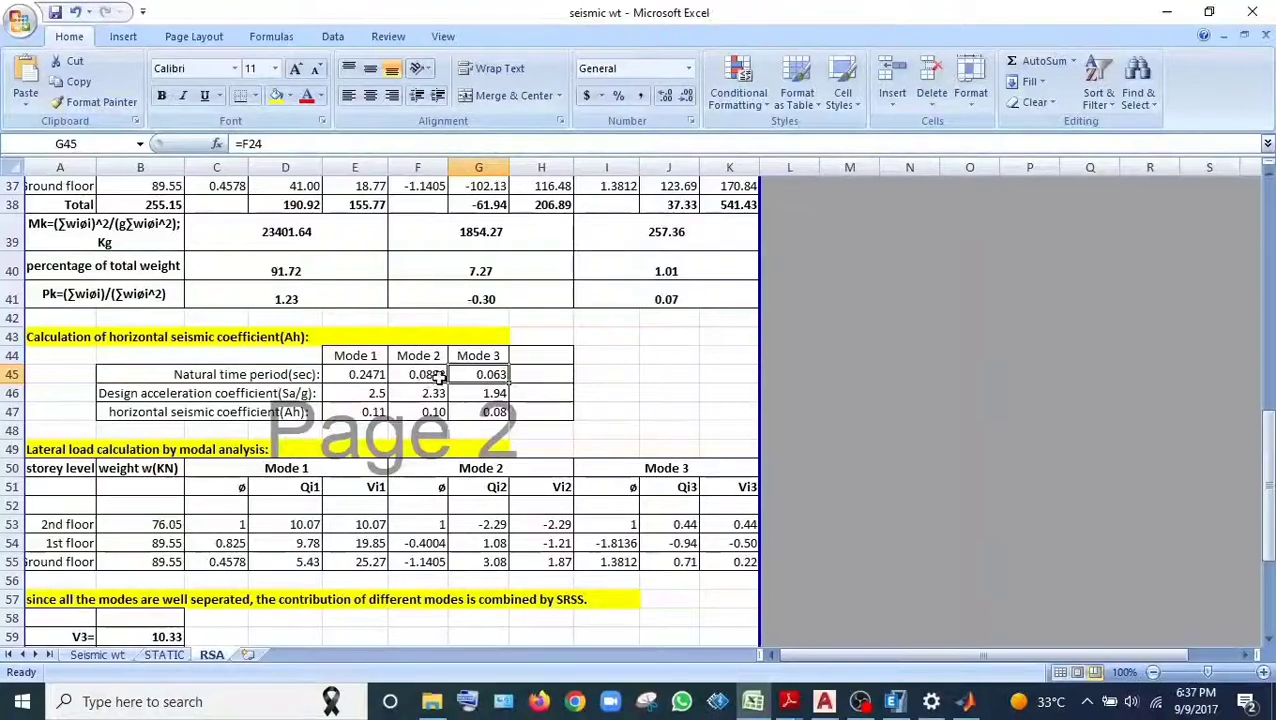
{"action": "left_click", "coordinate": [364, 374]}
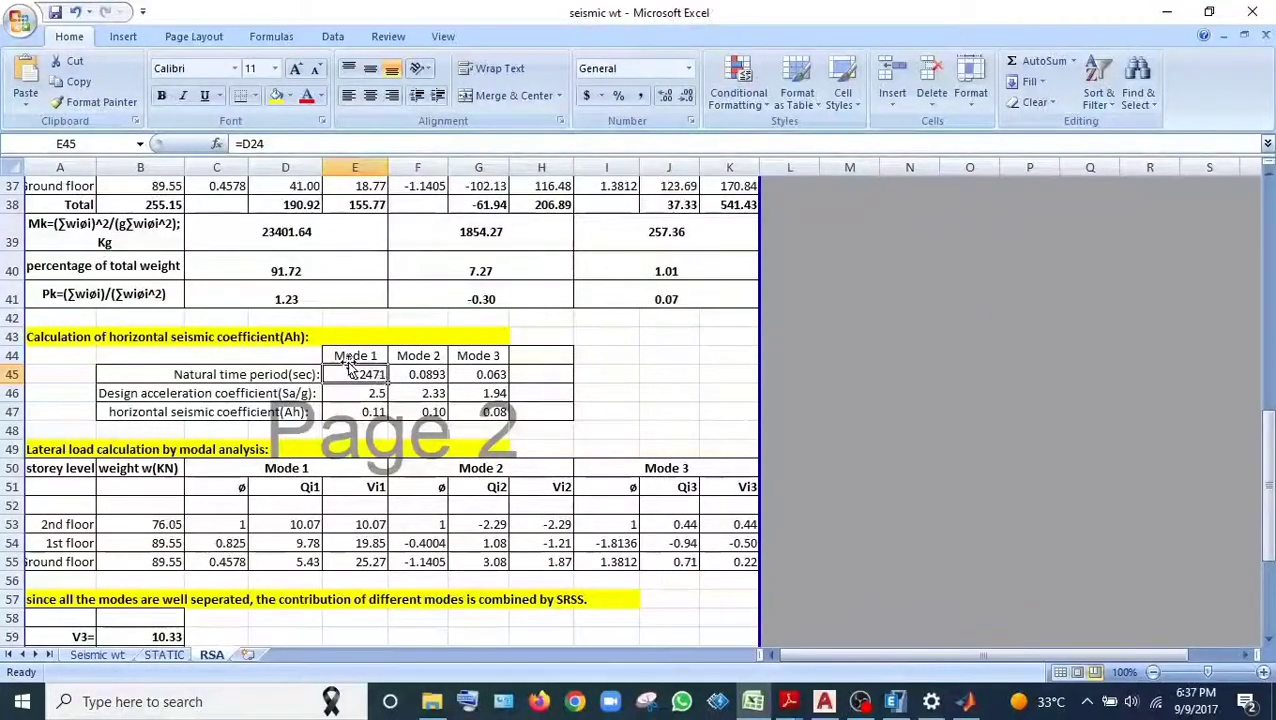
{"action": "left_click", "coordinate": [895, 701]}
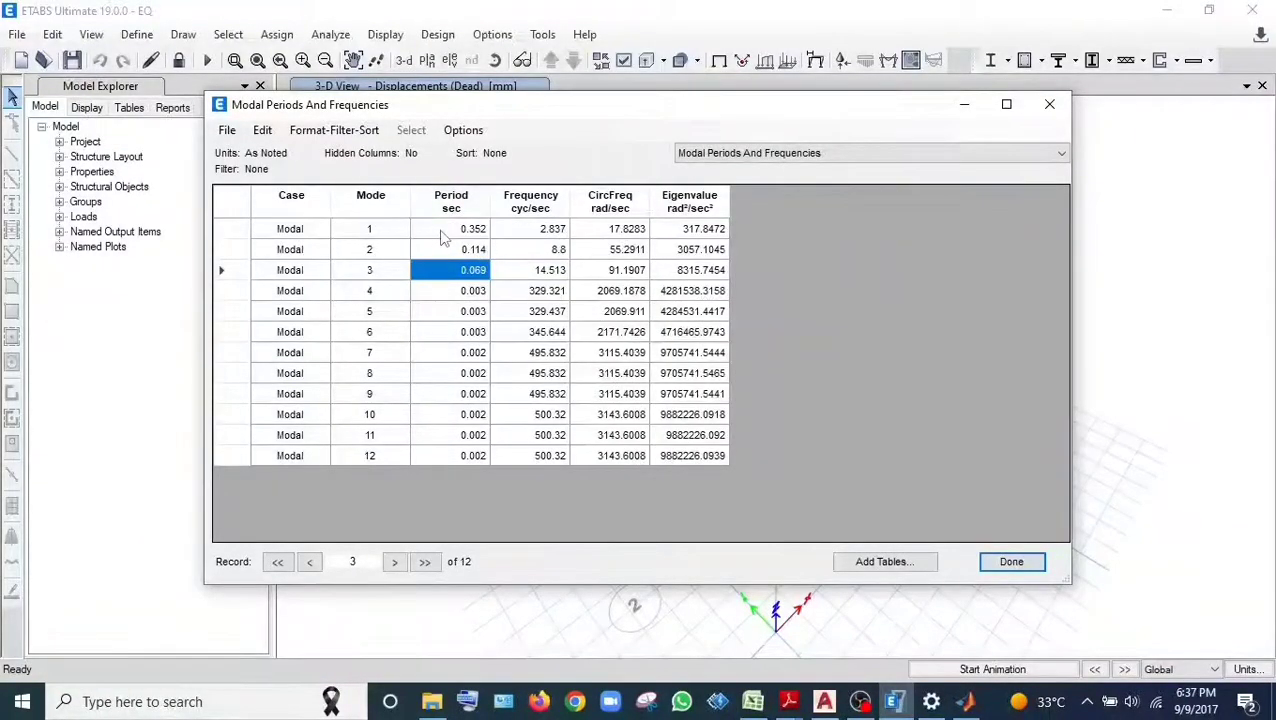
{"action": "left_click", "coordinate": [478, 234]}
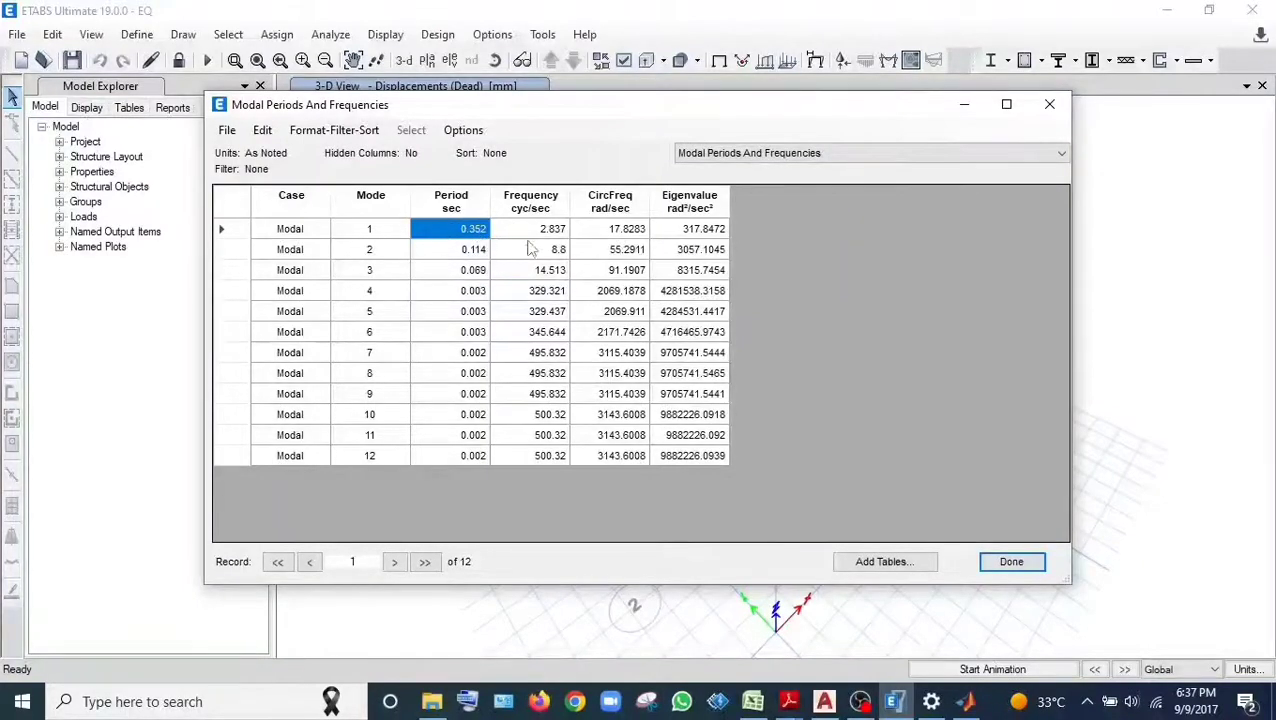
Display the Load Pattern Definitions - Auto Seismic - IS 1893 2016 table
{"action": "left_click", "coordinate": [969, 156]}
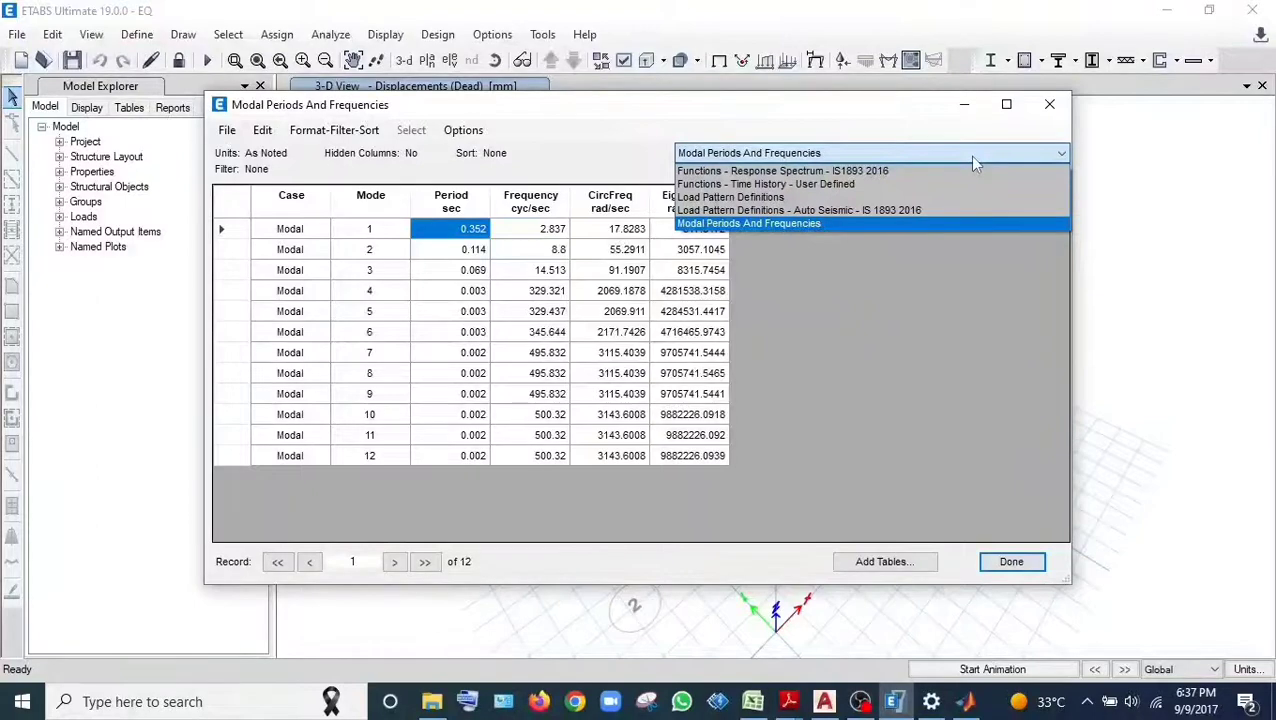
{"action": "left_click", "coordinate": [893, 212]}
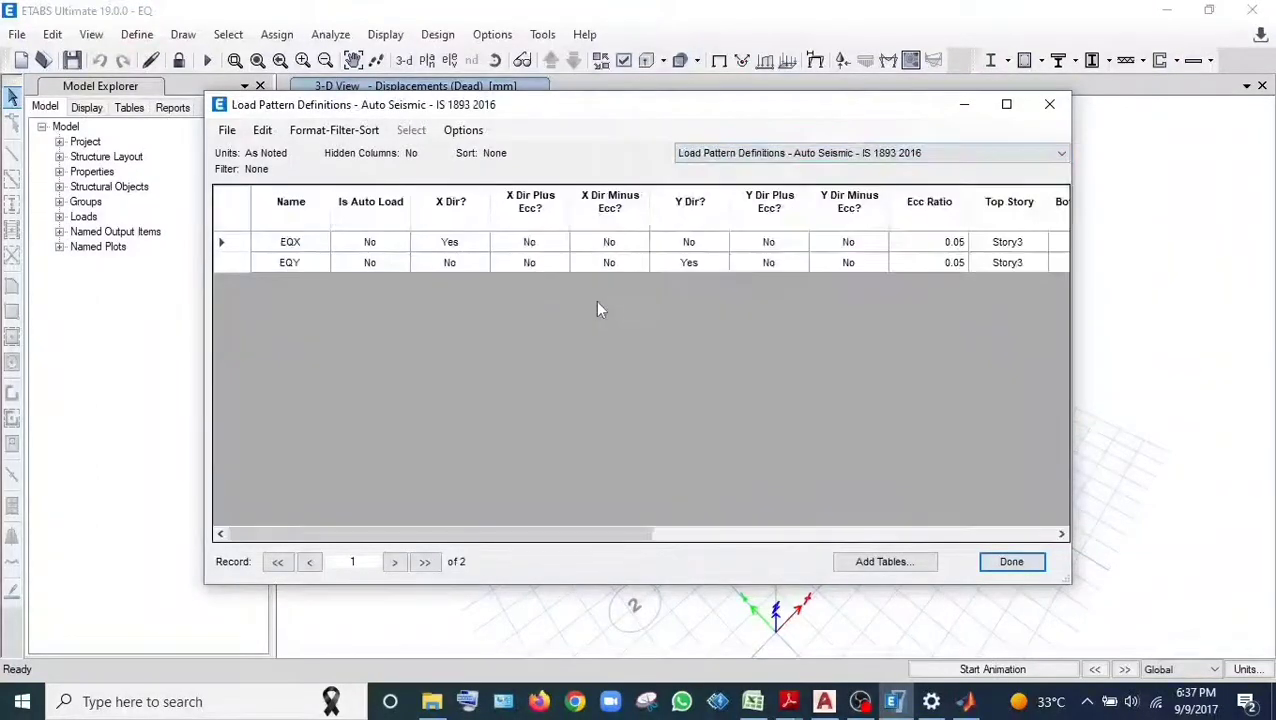
Examine the zone factor, site type and importance factor columns of the auto seismic table, and close the table
{"action": "mouse_move", "coordinate": [633, 536]}
{"action": "left_mouse_down"}
{"action": "mouse_move", "coordinate": [1048, 534]}
{"action": "mouse_move", "coordinate": [630, 536]}
{"action": "left_mouse_up"}
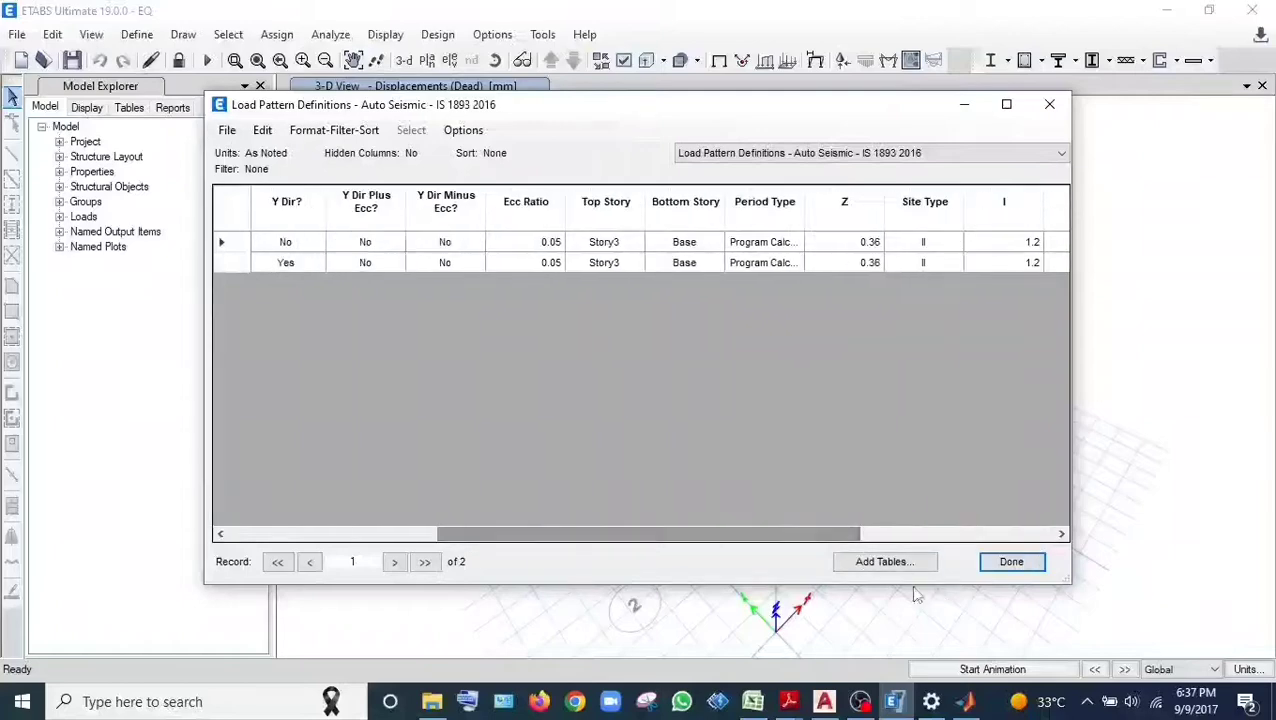
{"action": "left_click", "coordinate": [1011, 561]}
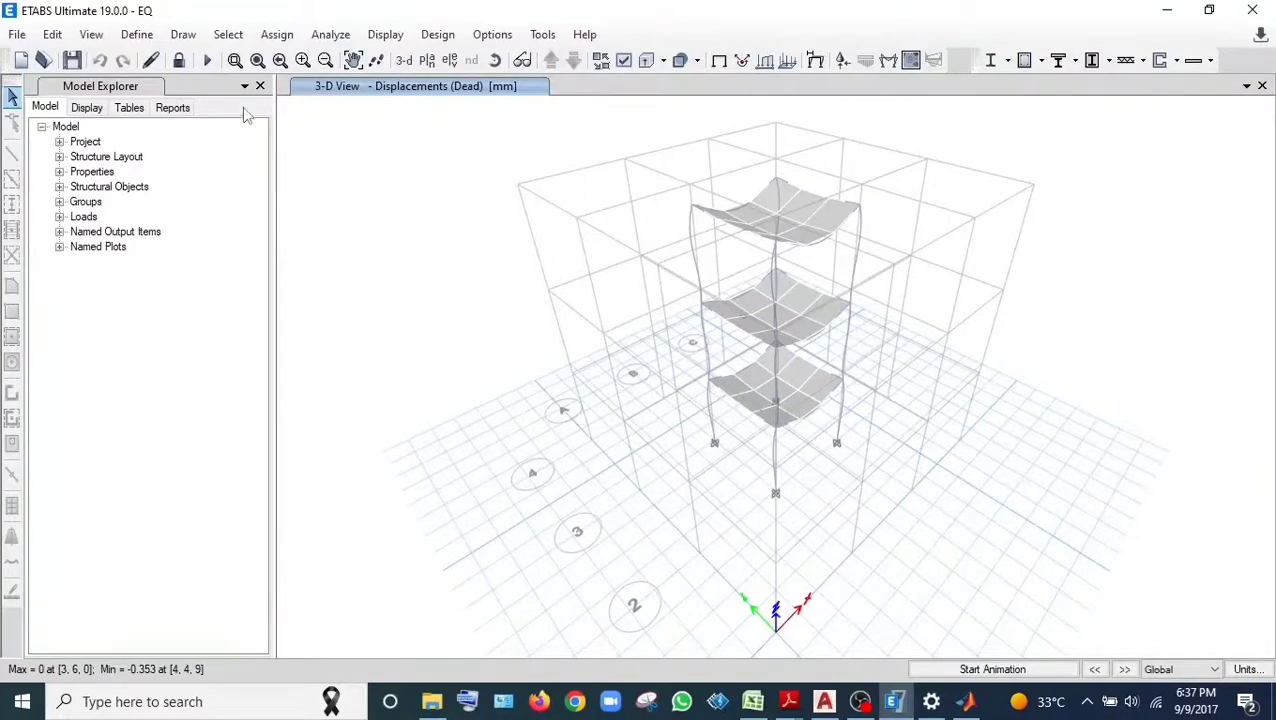
Unlock the model, deleting the analysis results, and review the RES_X response spectrum load case data without changing it
{"action": "left_click", "coordinate": [180, 62]}
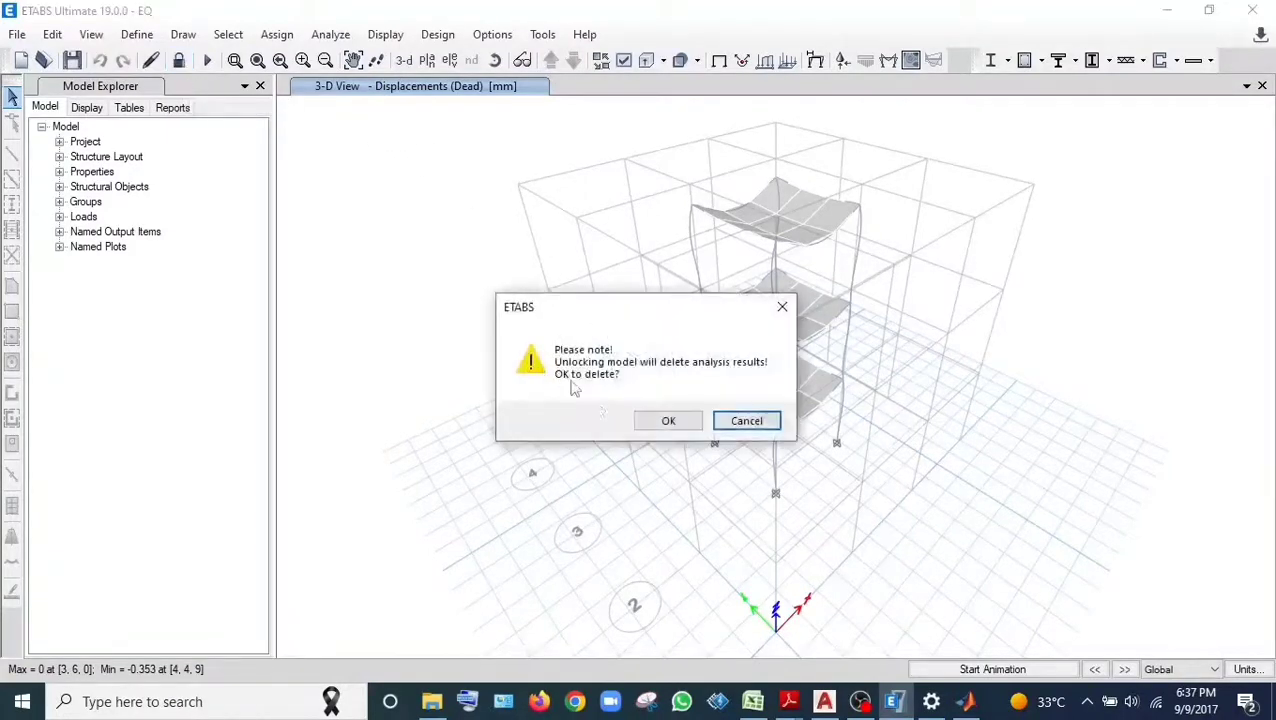
{"action": "left_click", "coordinate": [668, 421]}
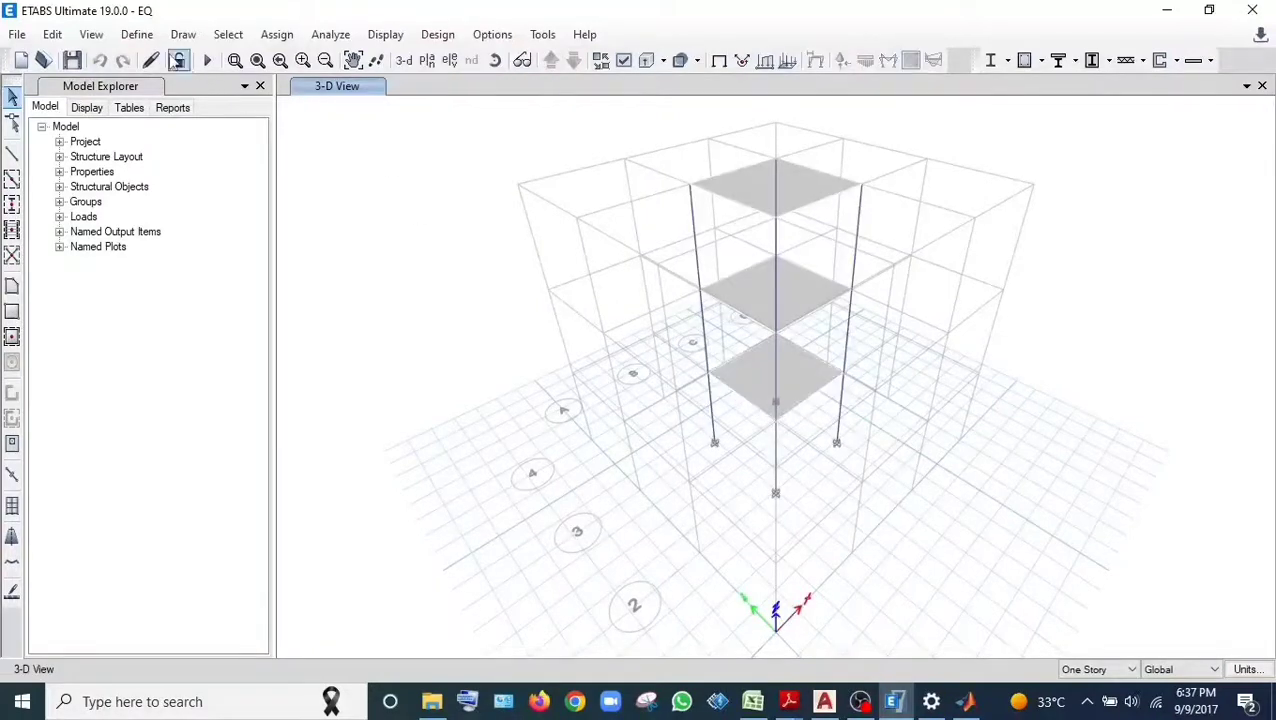
{"action": "left_click", "coordinate": [140, 35]}
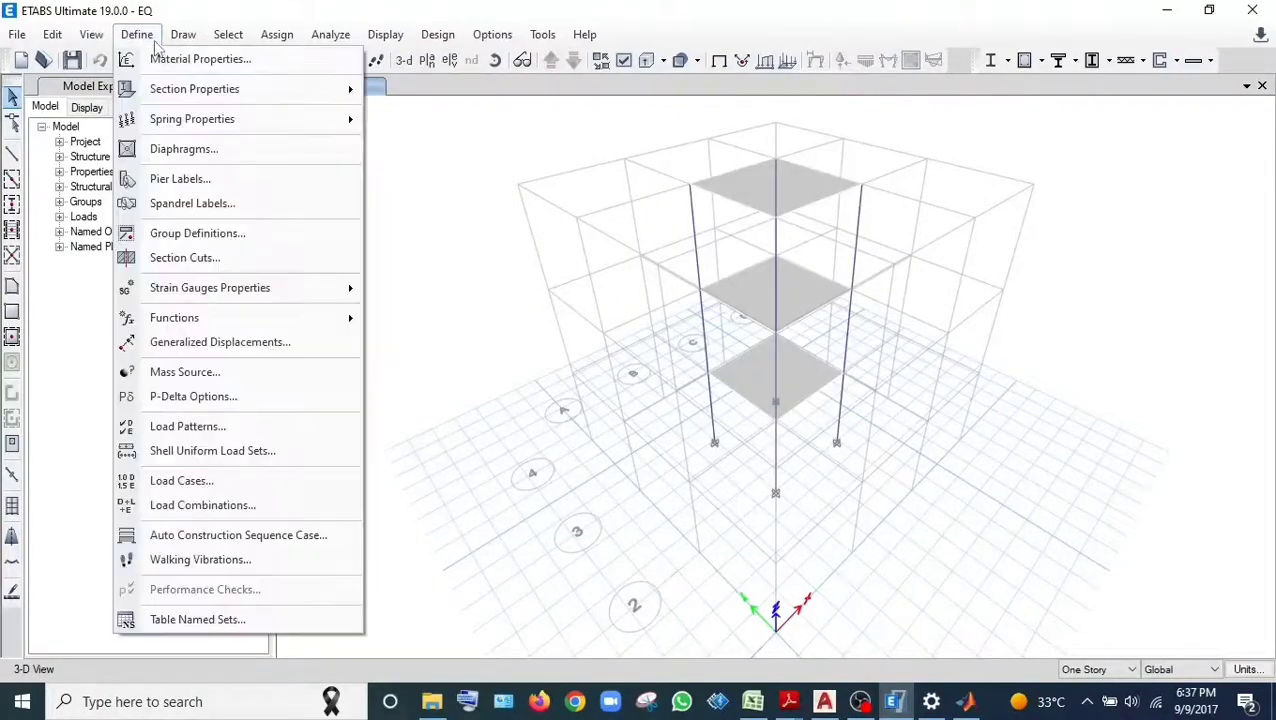
{"action": "left_click", "coordinate": [218, 484]}
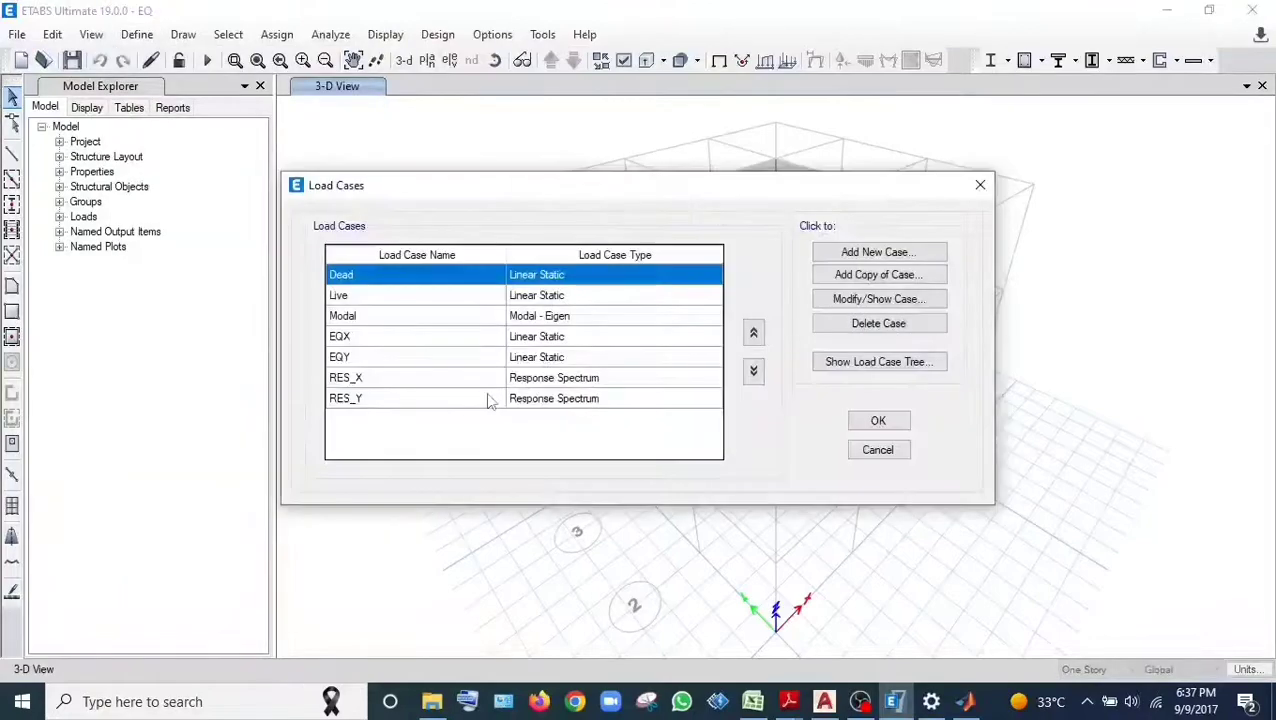
{"action": "left_click", "coordinate": [574, 380]}
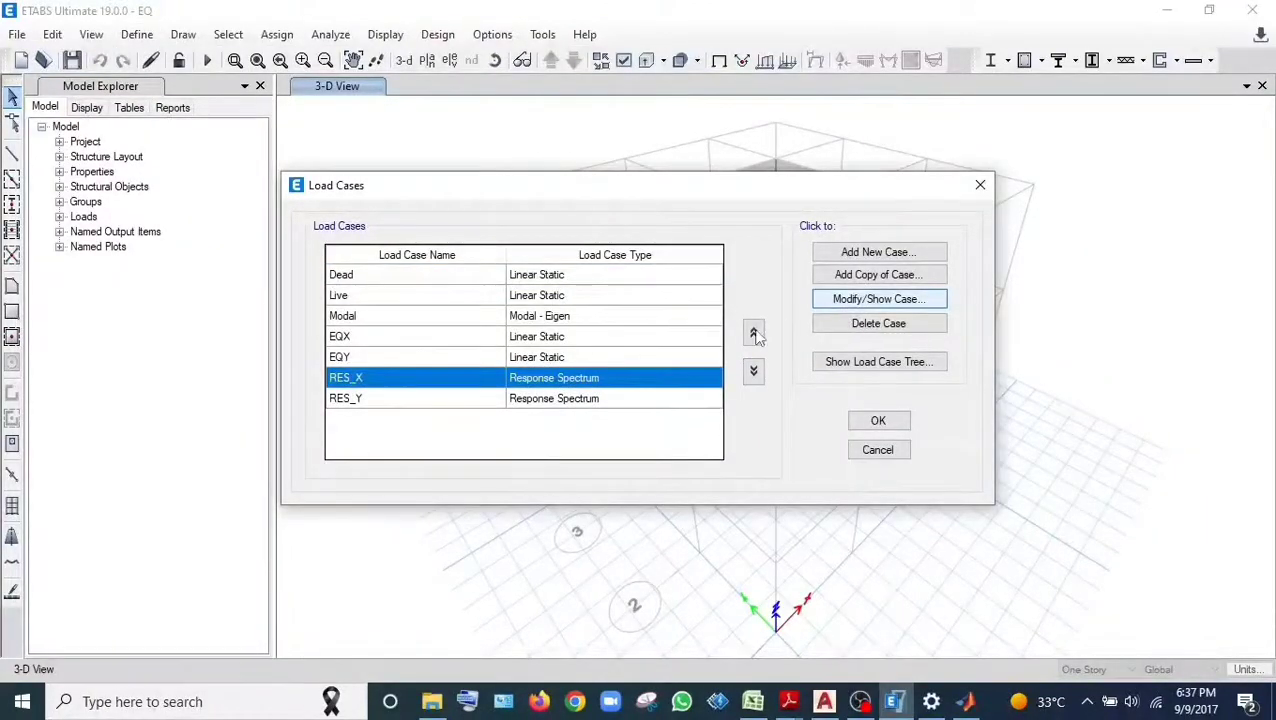
{"action": "left_click", "coordinate": [879, 299]}
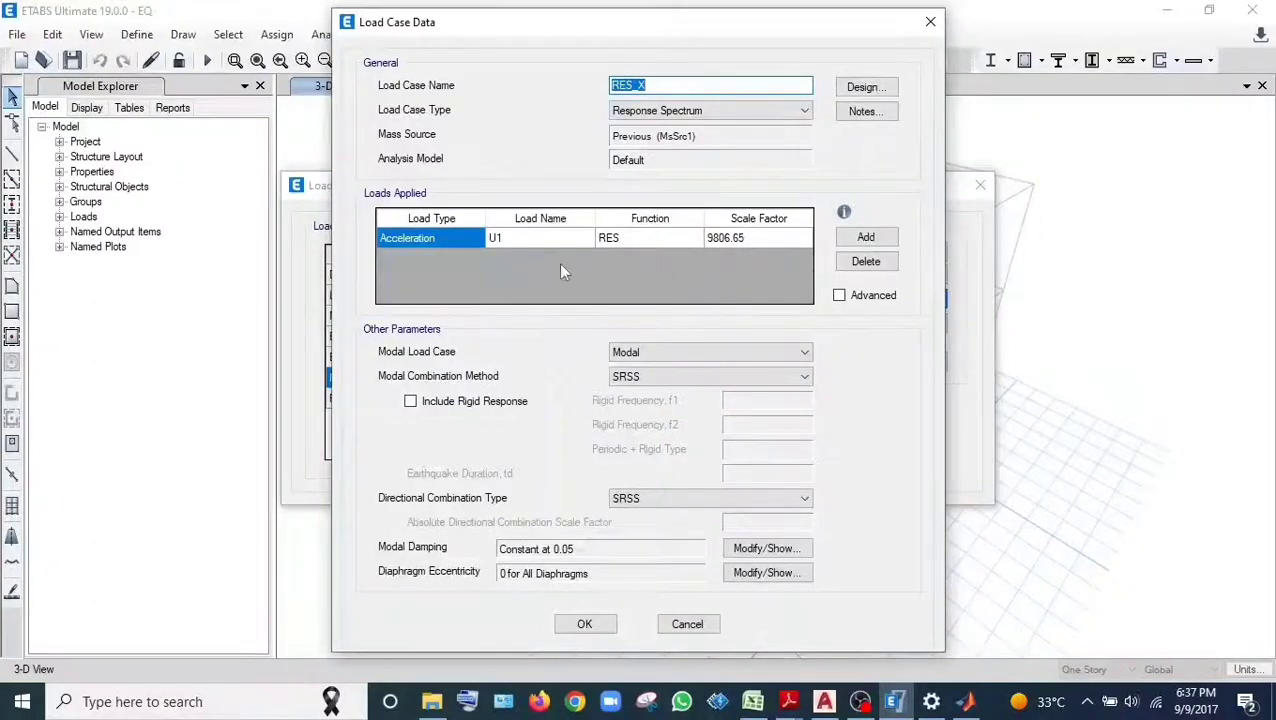
{"action": "left_click", "coordinate": [687, 624]}
{"action": "left_click", "coordinate": [878, 450]}
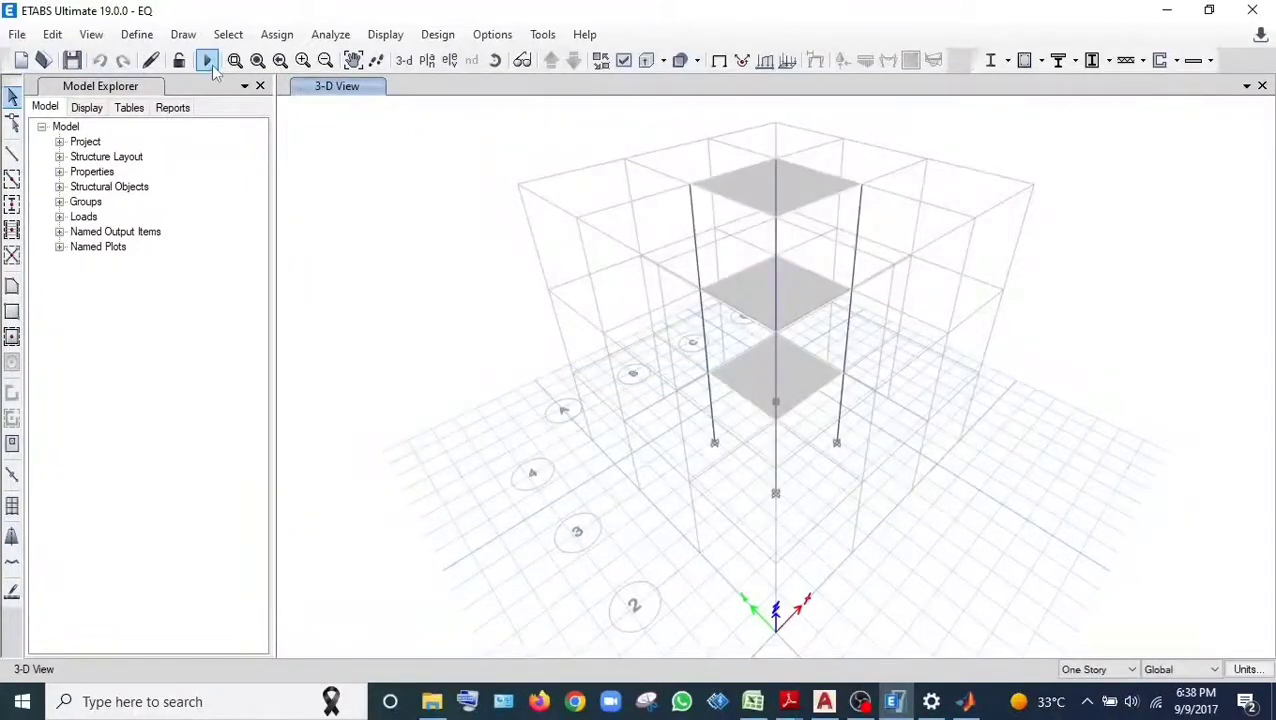
Rerun the analysis and display only the Modal Periods And Frequencies table, deselecting the Load Pattern Definitions tables
{"action": "left_click", "coordinate": [207, 60]}
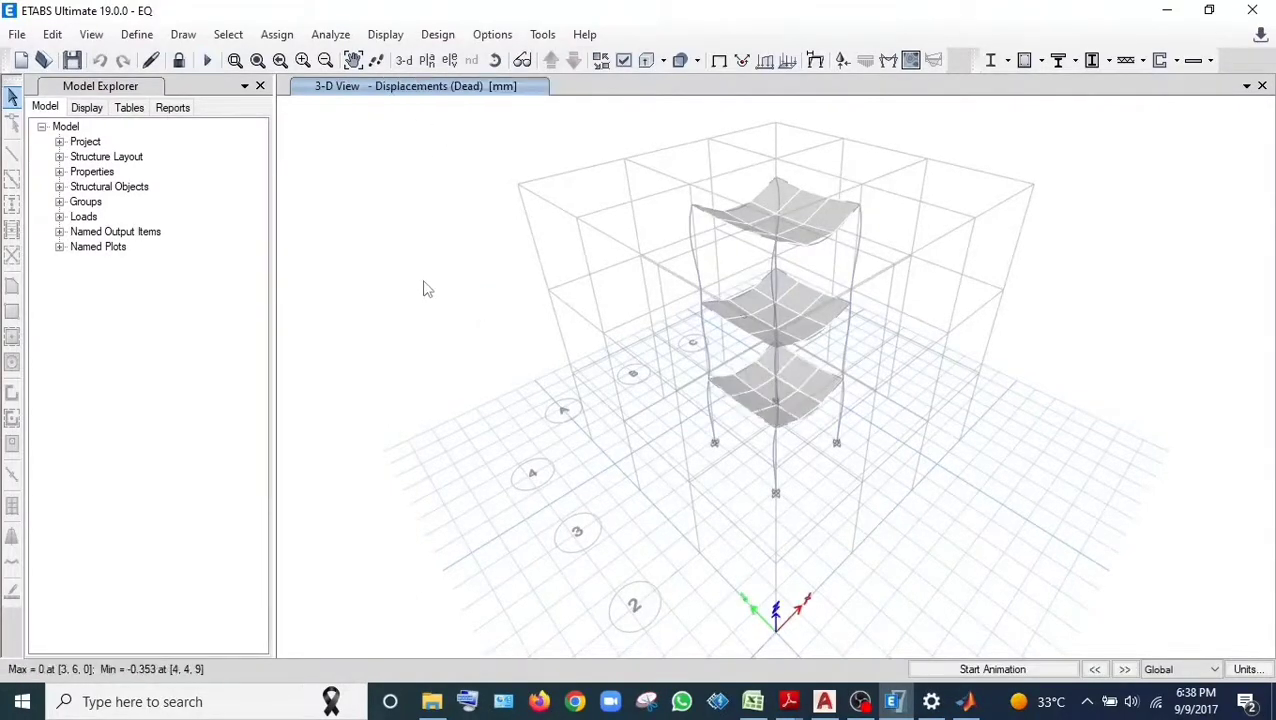
{"action": "key", "text": "ctrl+t"}
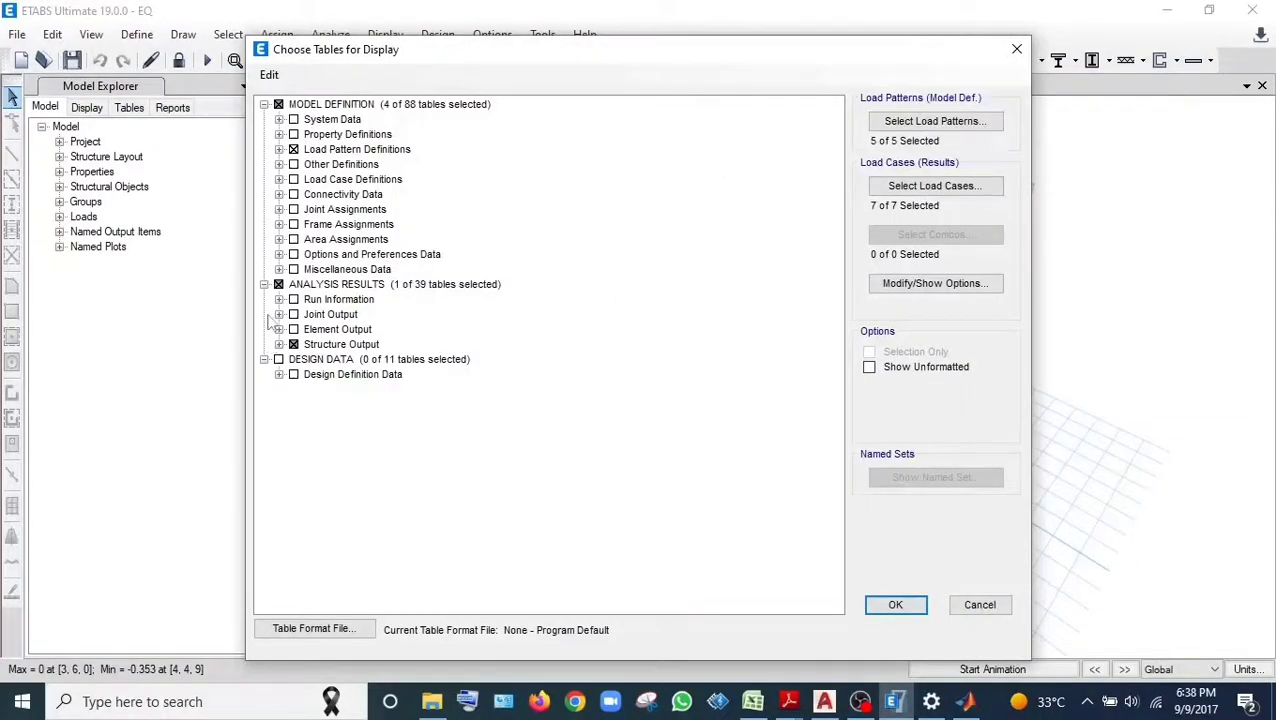
{"action": "left_click", "coordinate": [293, 149]}
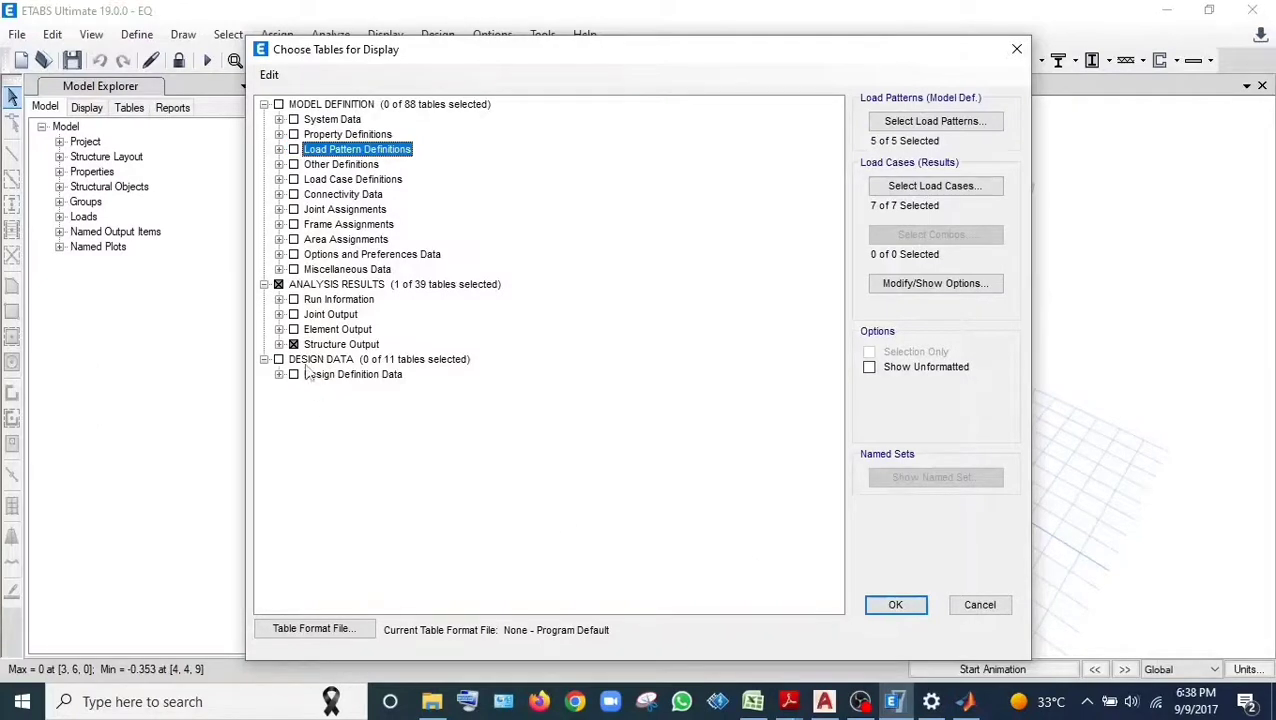
{"action": "left_click", "coordinate": [279, 344]}
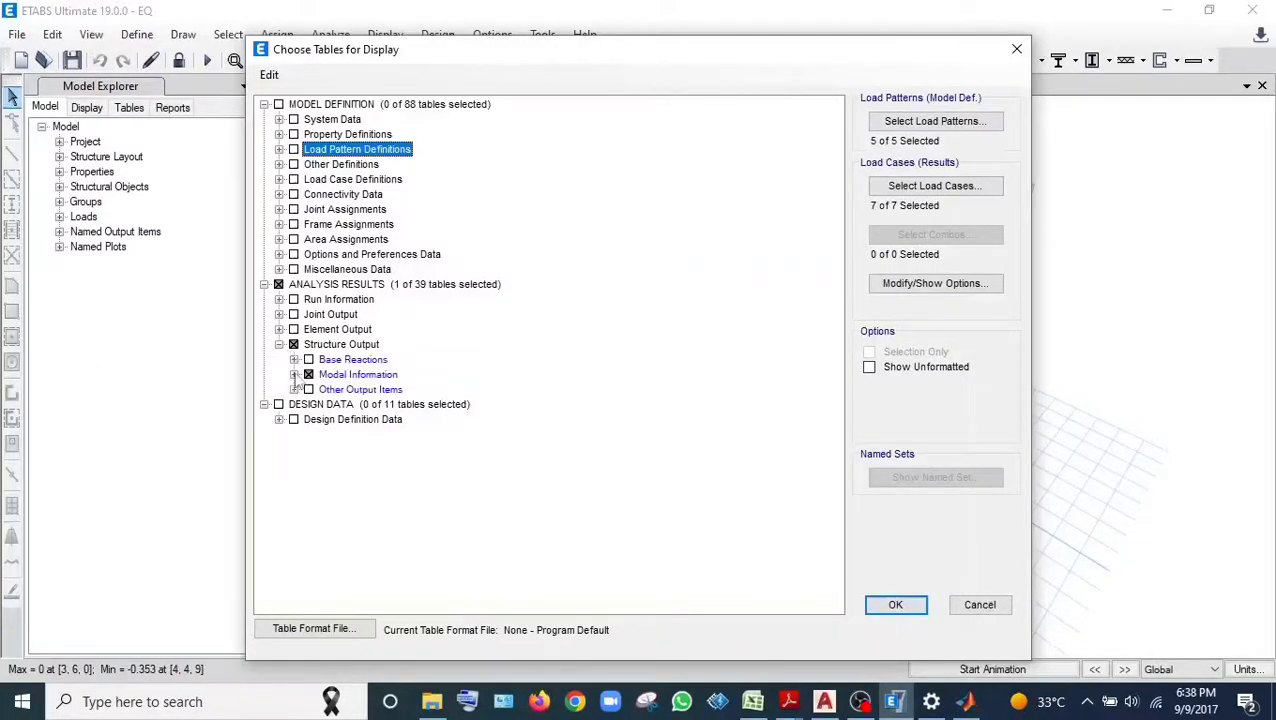
{"action": "left_click", "coordinate": [294, 374]}
{"action": "left_click", "coordinate": [895, 606]}
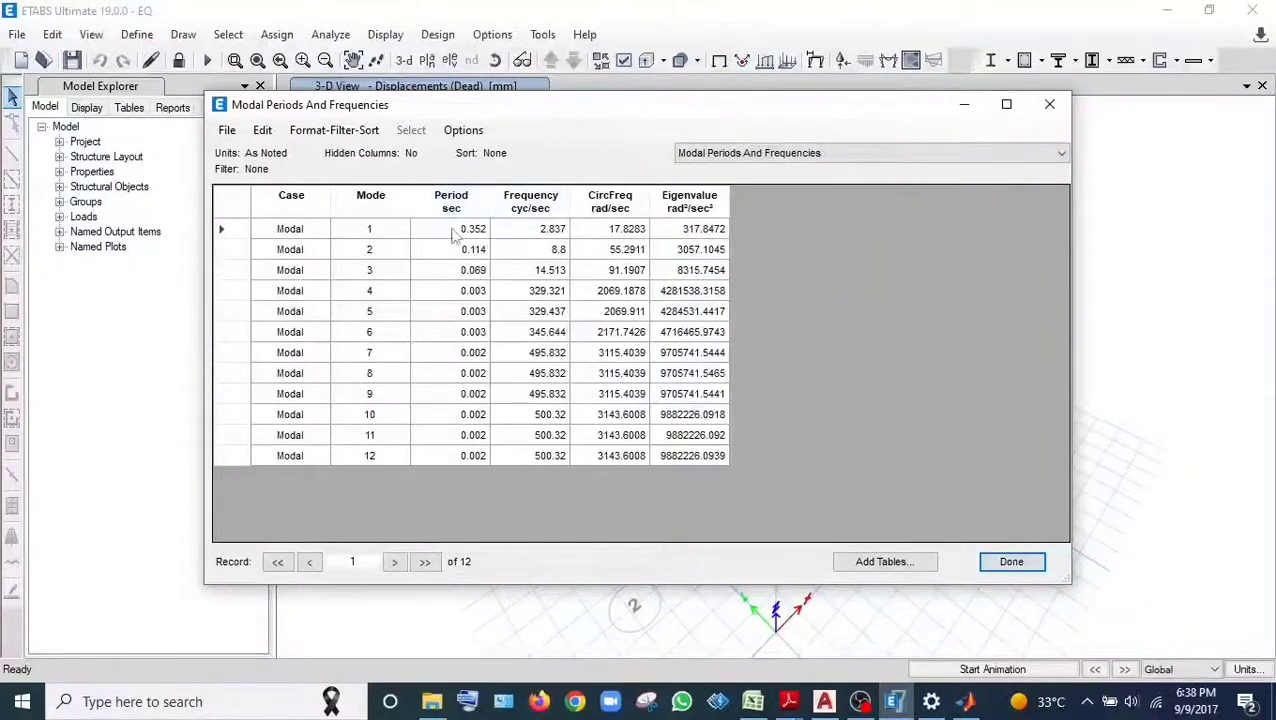
{"action": "left_click", "coordinate": [1011, 562]}
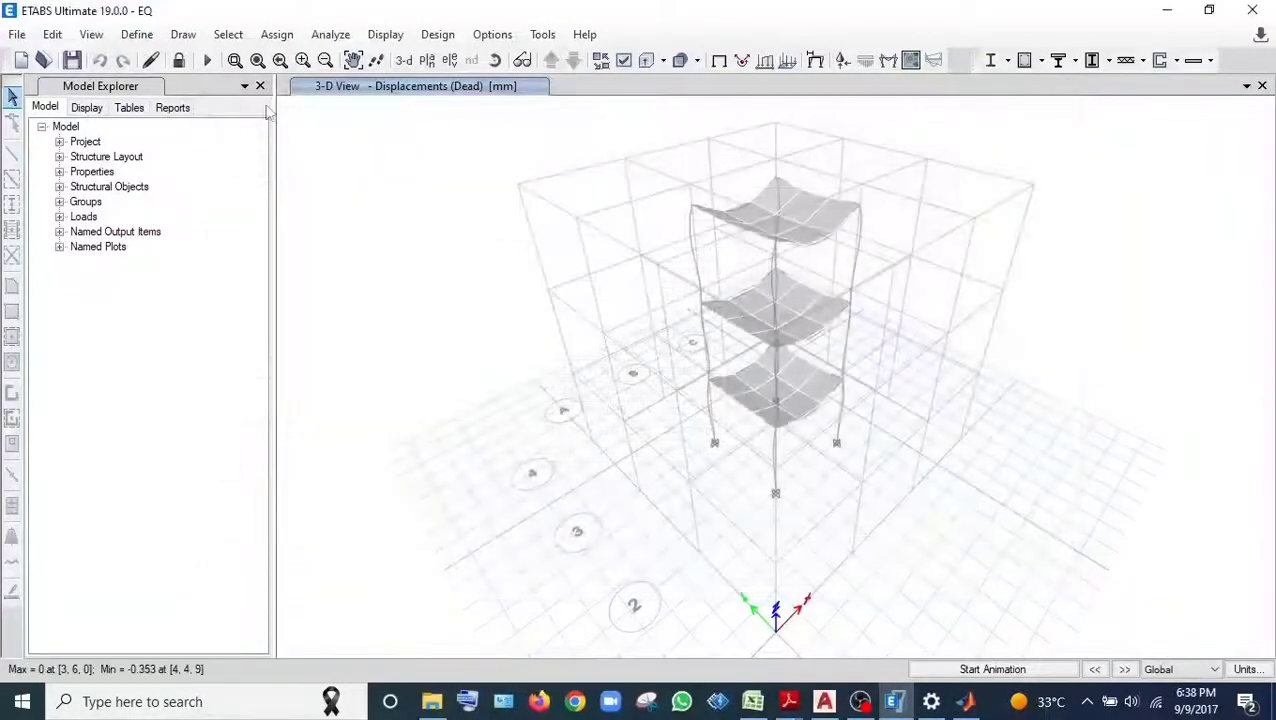
Unlock the model and set the building's active degrees of freedom to Full 3D
{"action": "left_click", "coordinate": [178, 60]}
{"action": "left_click", "coordinate": [668, 421]}
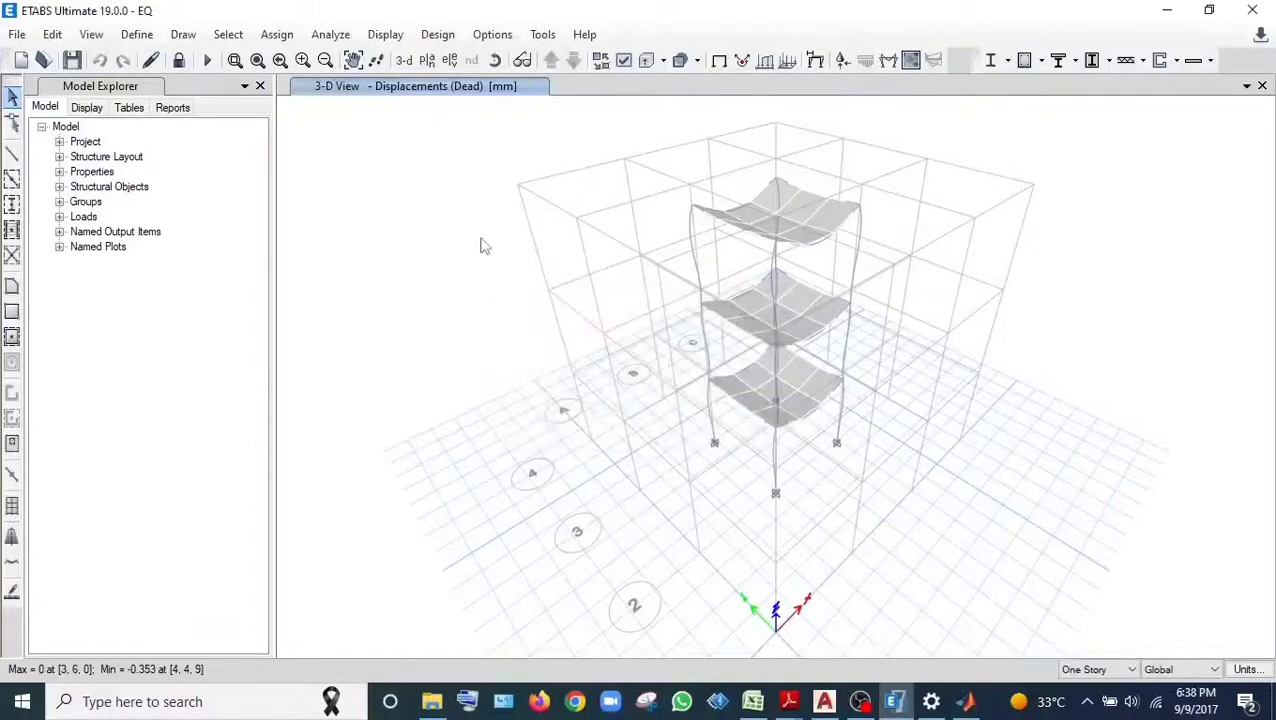
{"action": "left_click", "coordinate": [331, 34]}
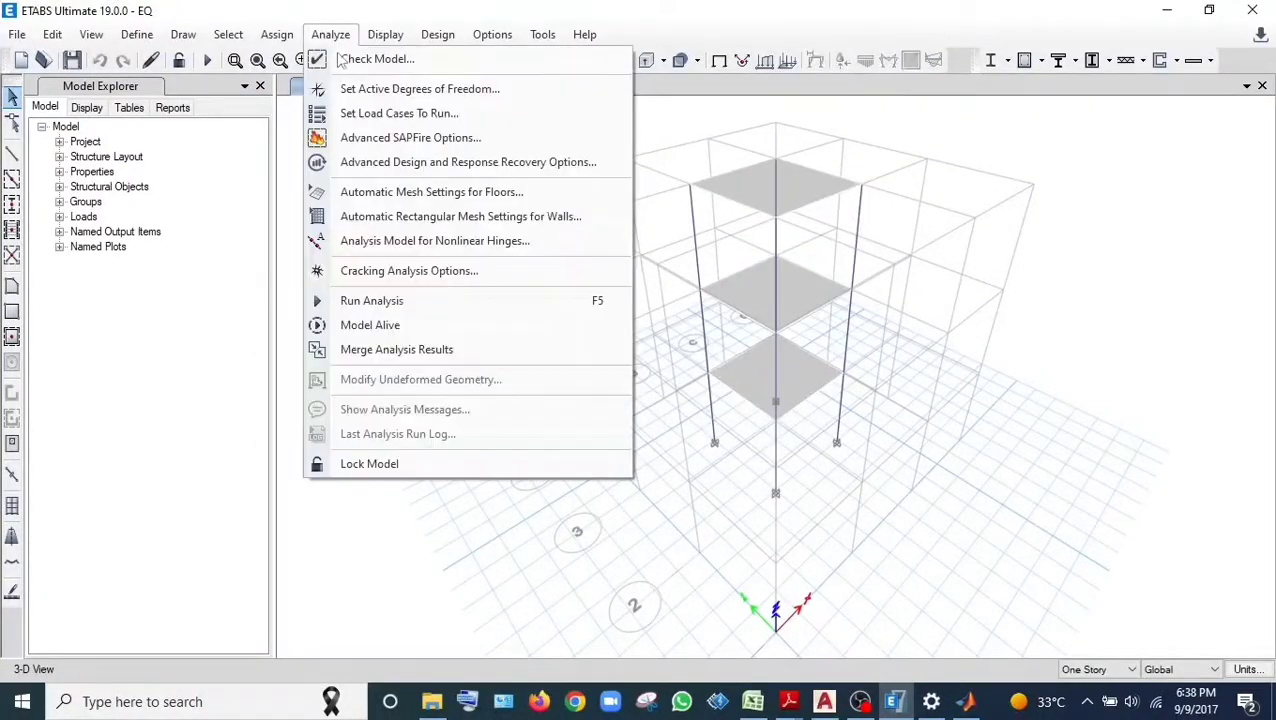
{"action": "left_click", "coordinate": [368, 88]}
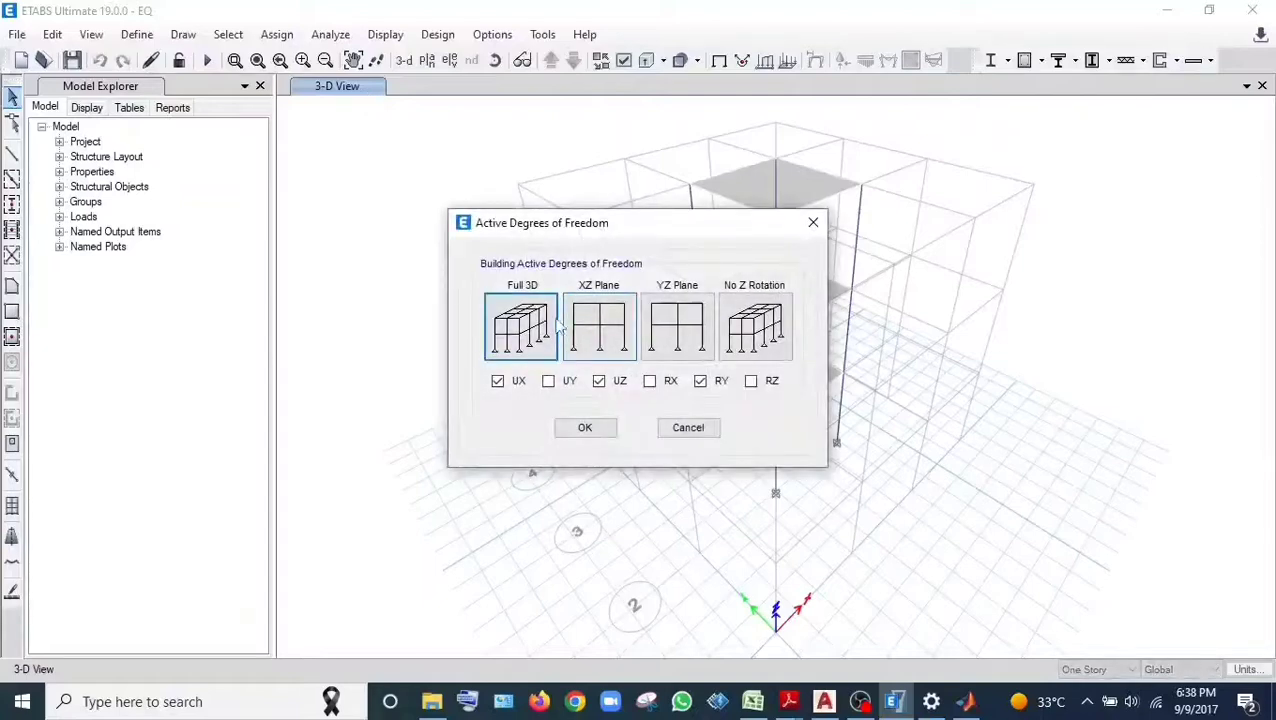
{"action": "left_click", "coordinate": [512, 340]}
{"action": "left_click", "coordinate": [585, 427]}
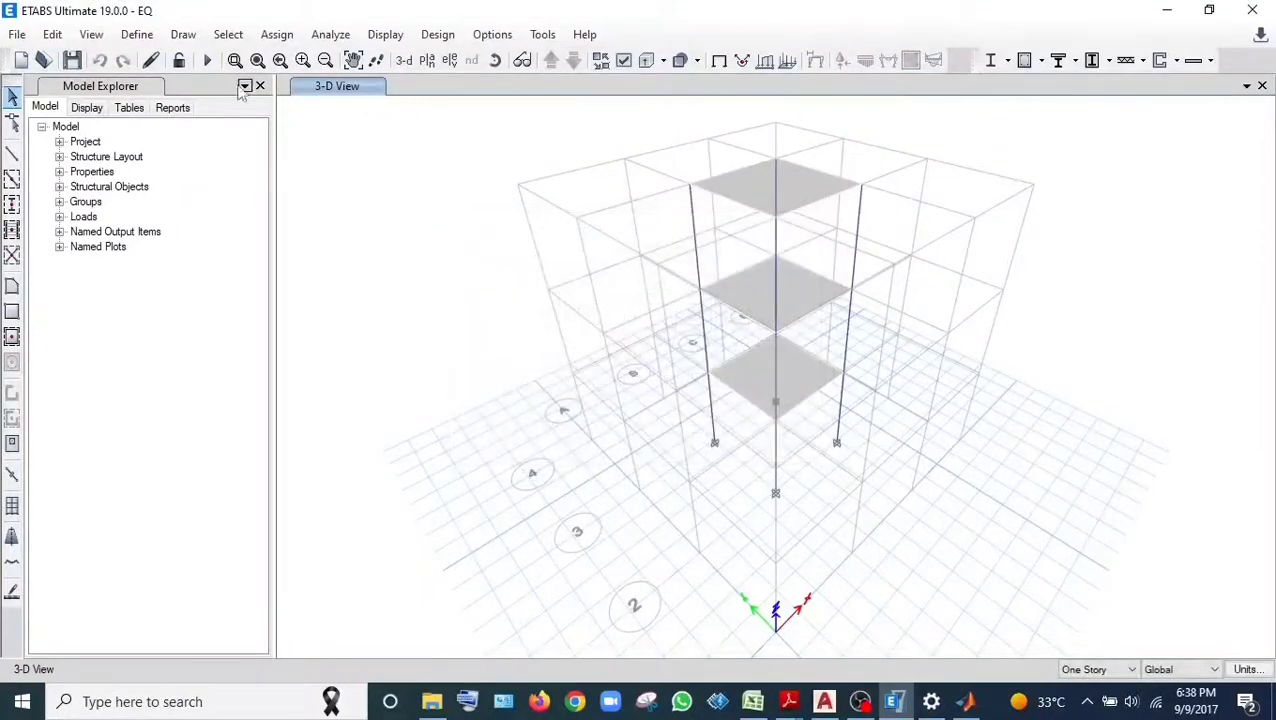
Run the analysis with the full 3D degrees of freedom and check the Modal Periods And Frequencies table
{"action": "left_click", "coordinate": [206, 60]}
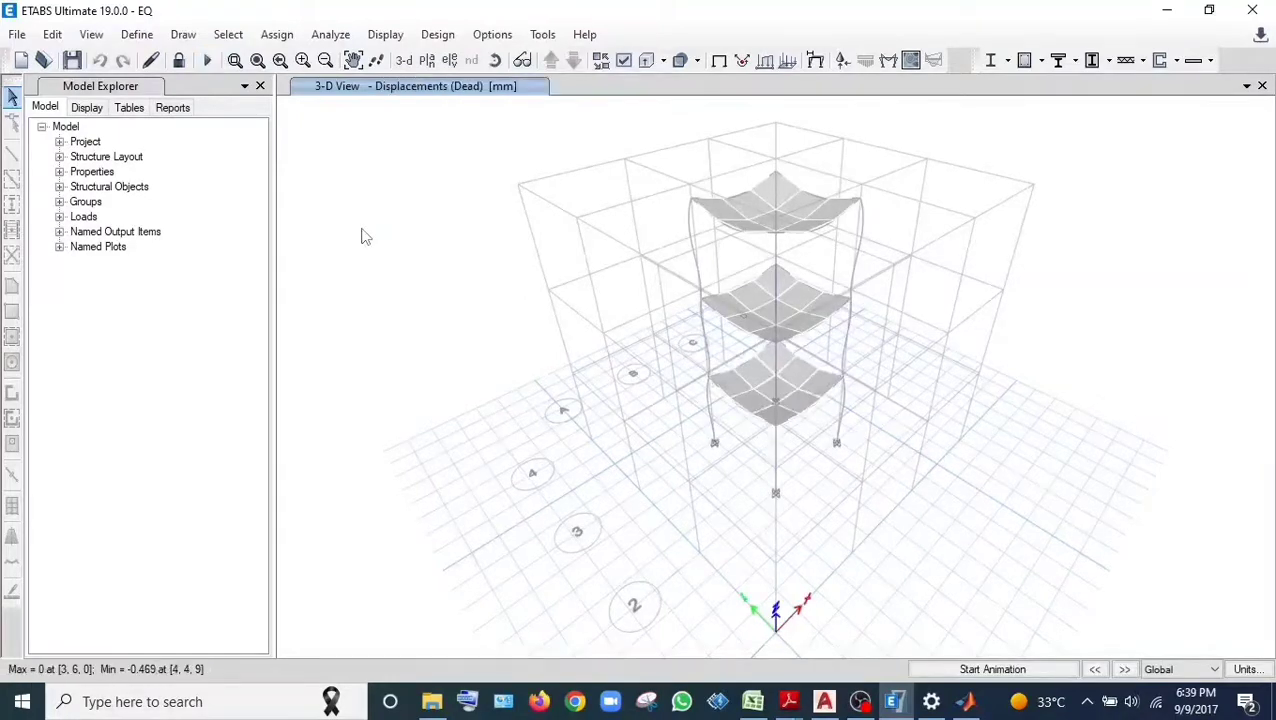
{"action": "key", "text": "ctrl+t"}
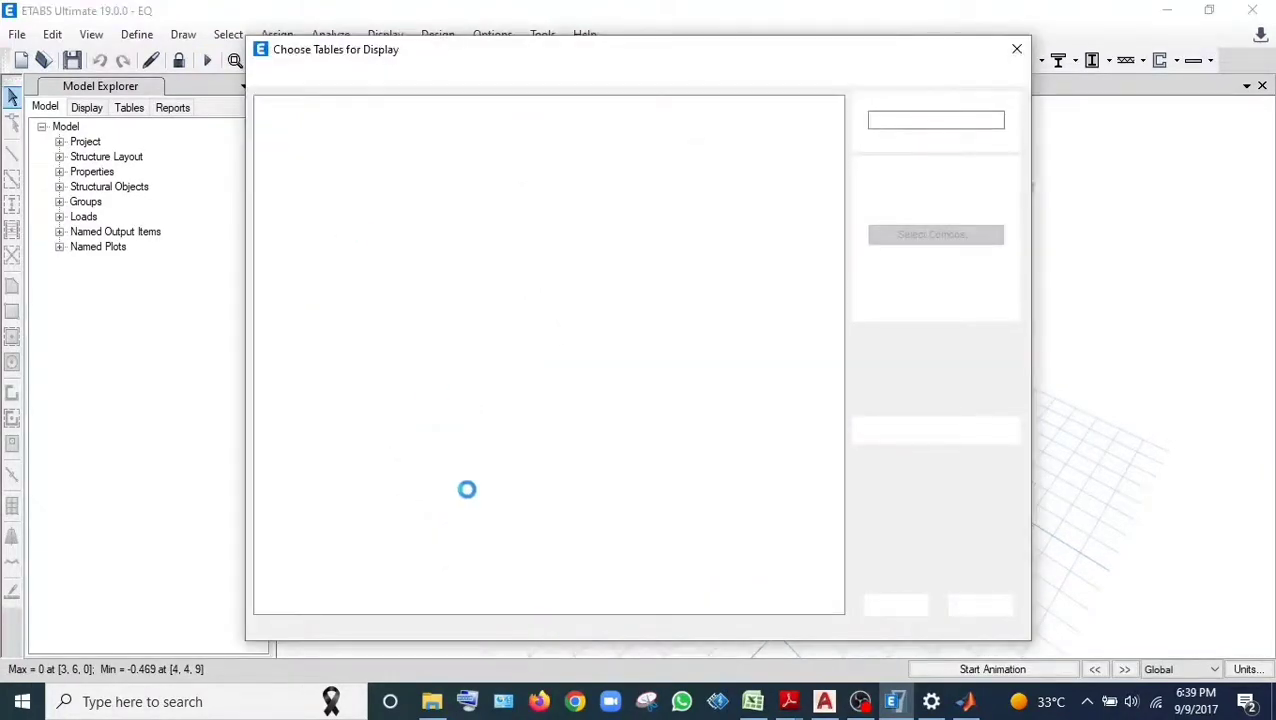
{"action": "left_click", "coordinate": [895, 604]}
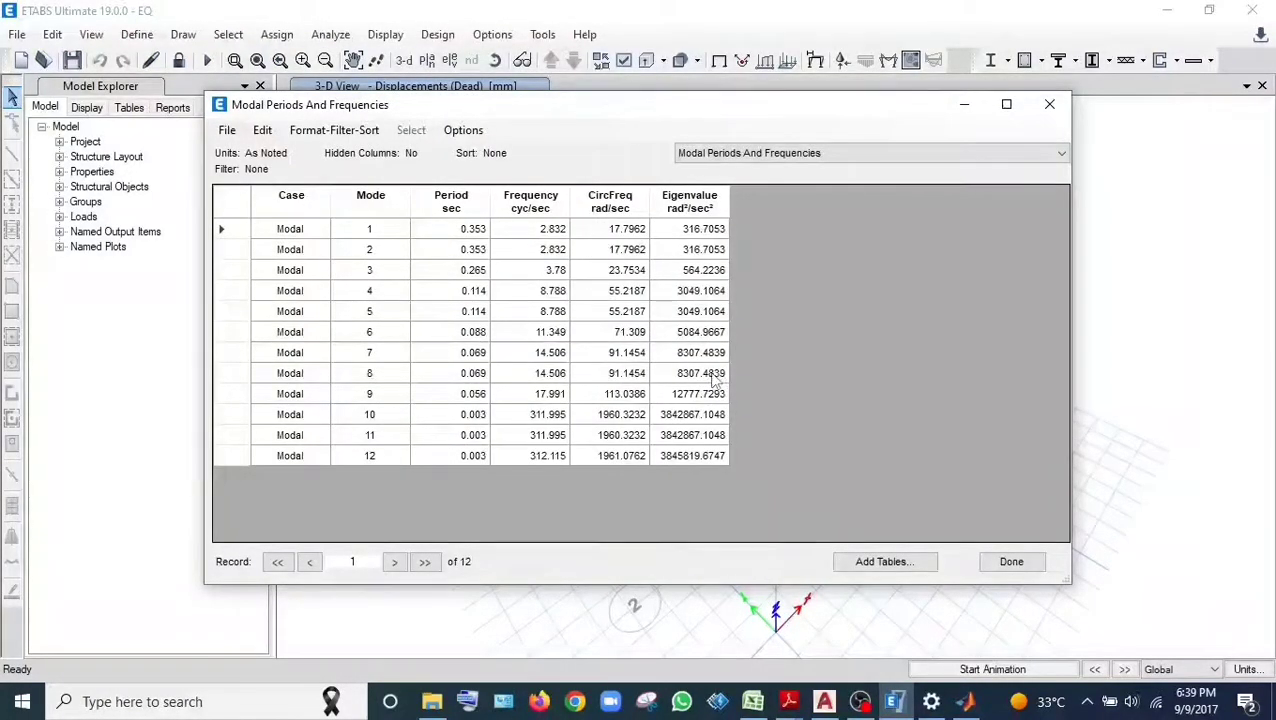
{"action": "left_click", "coordinate": [1013, 566]}
{"action": "left_click", "coordinate": [860, 701]}
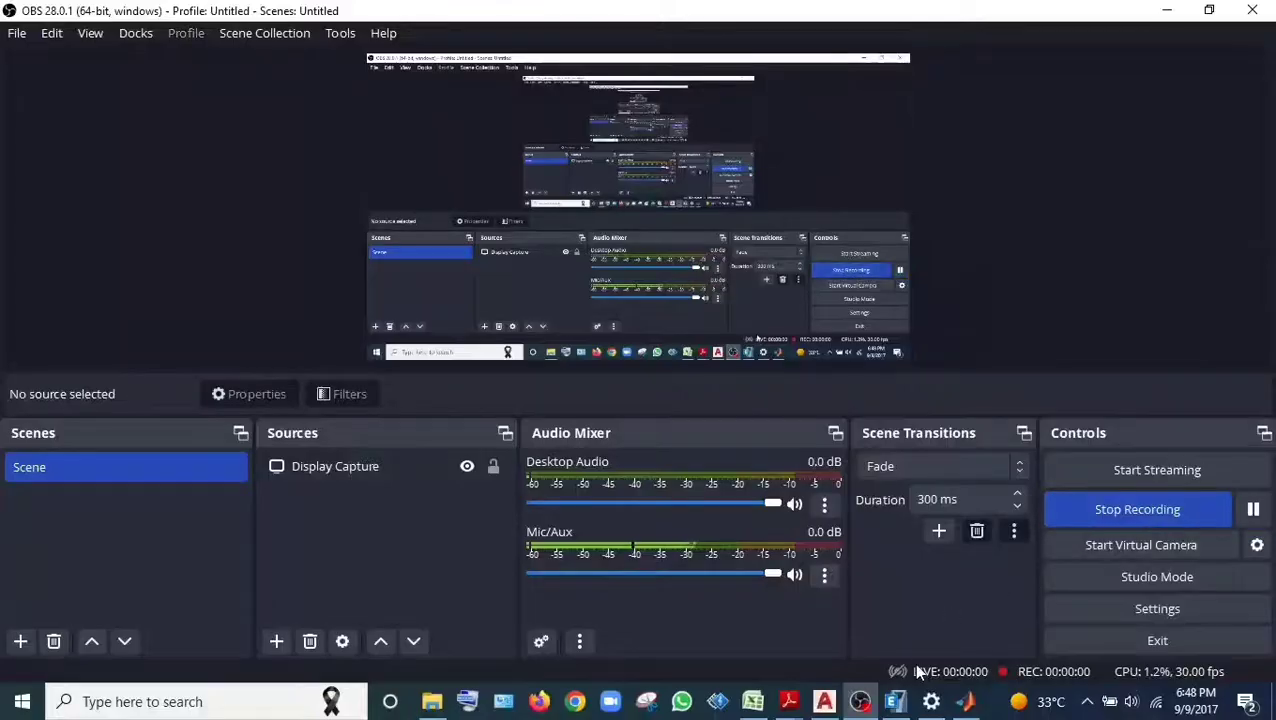
{"action": "left_click", "coordinate": [894, 701]}
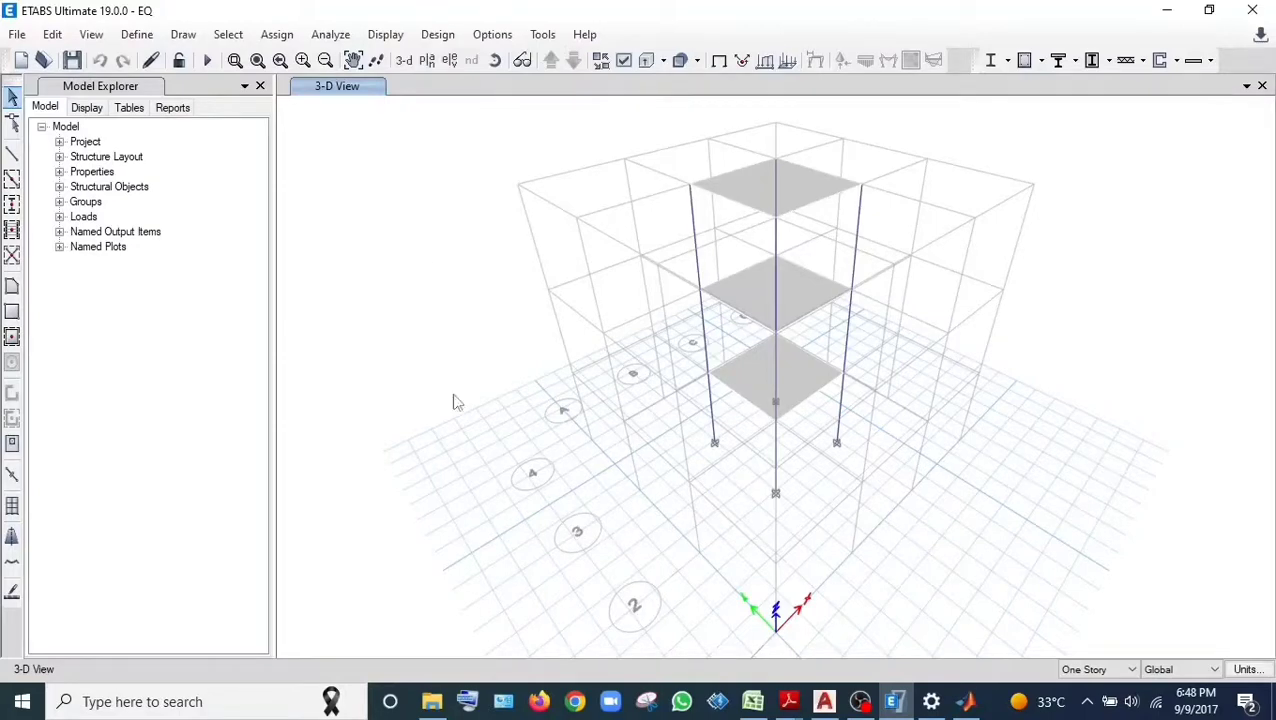
Check the mode 1 natural time period on the RSA sheet in Excel and return to ETABS
{"action": "left_click", "coordinate": [753, 701]}
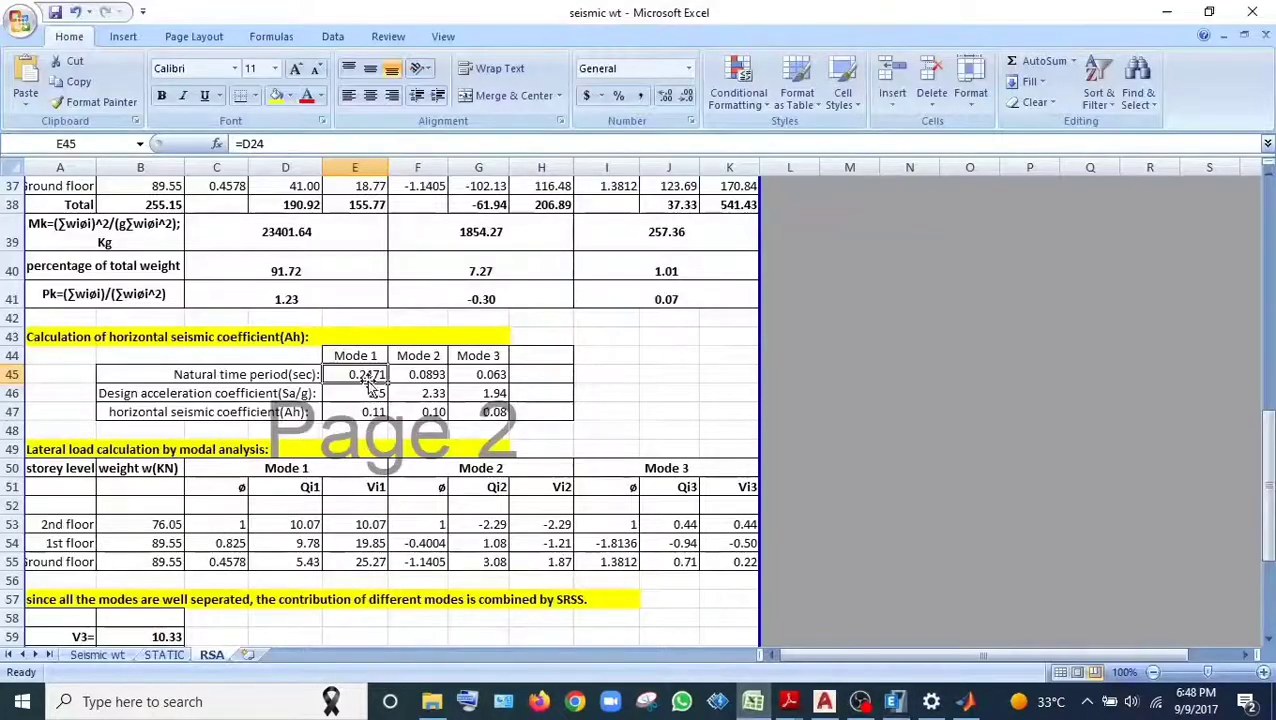
{"action": "left_click", "coordinate": [893, 701]}
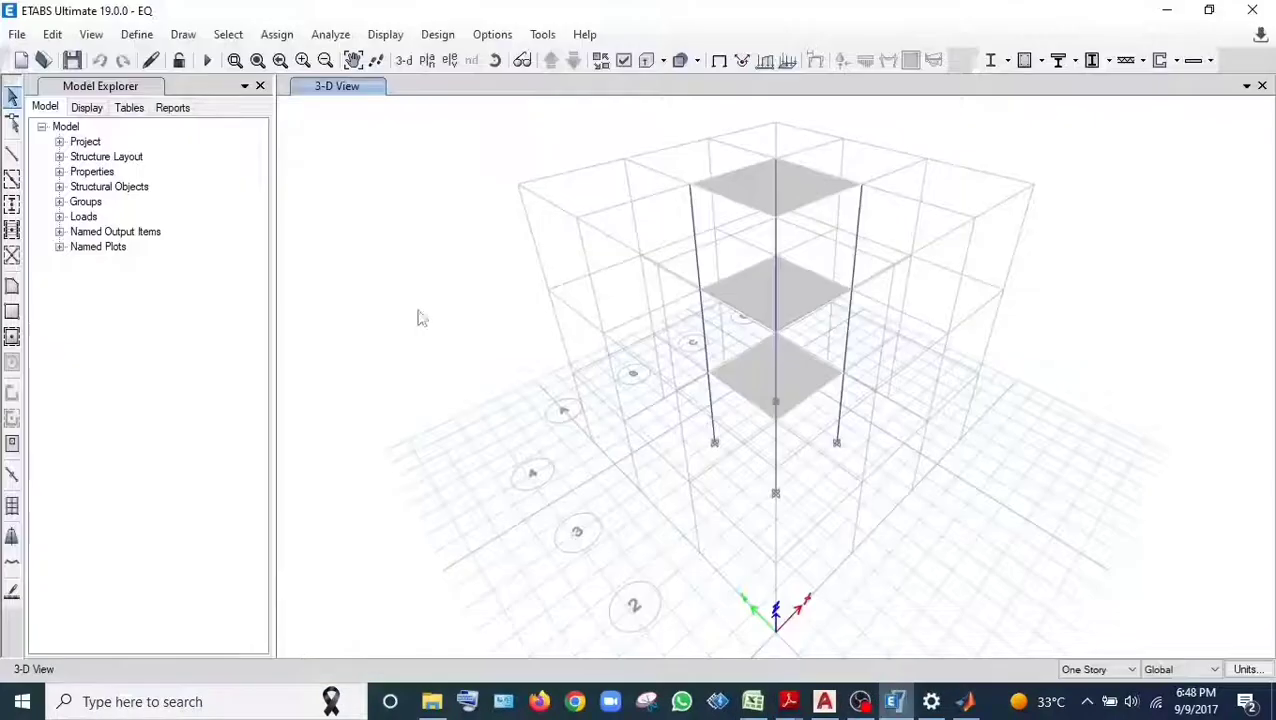
In the ConcBm frame section's property modifiers, set the moment of inertia about the 2 axis to 10000000 and copy the value
{"action": "left_click", "coordinate": [137, 34]}
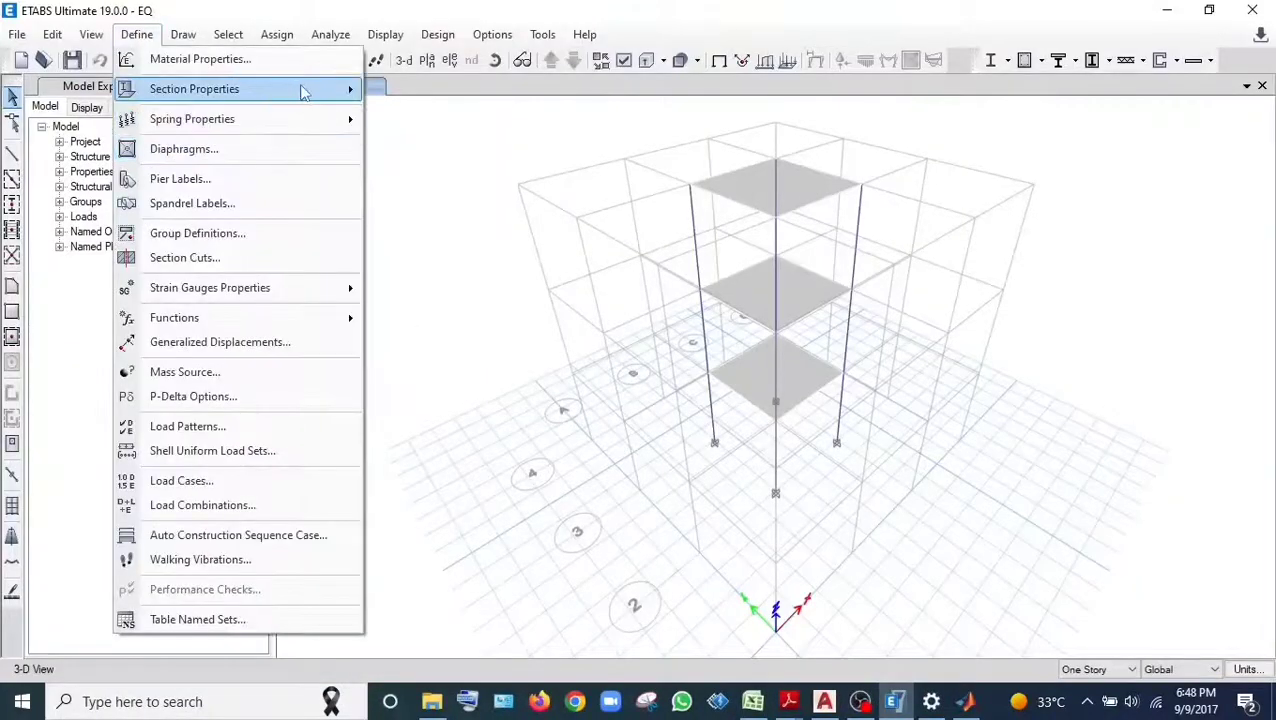
{"action": "mouse_move", "coordinate": [318, 89]}
{"action": "left_click", "coordinate": [410, 91]}
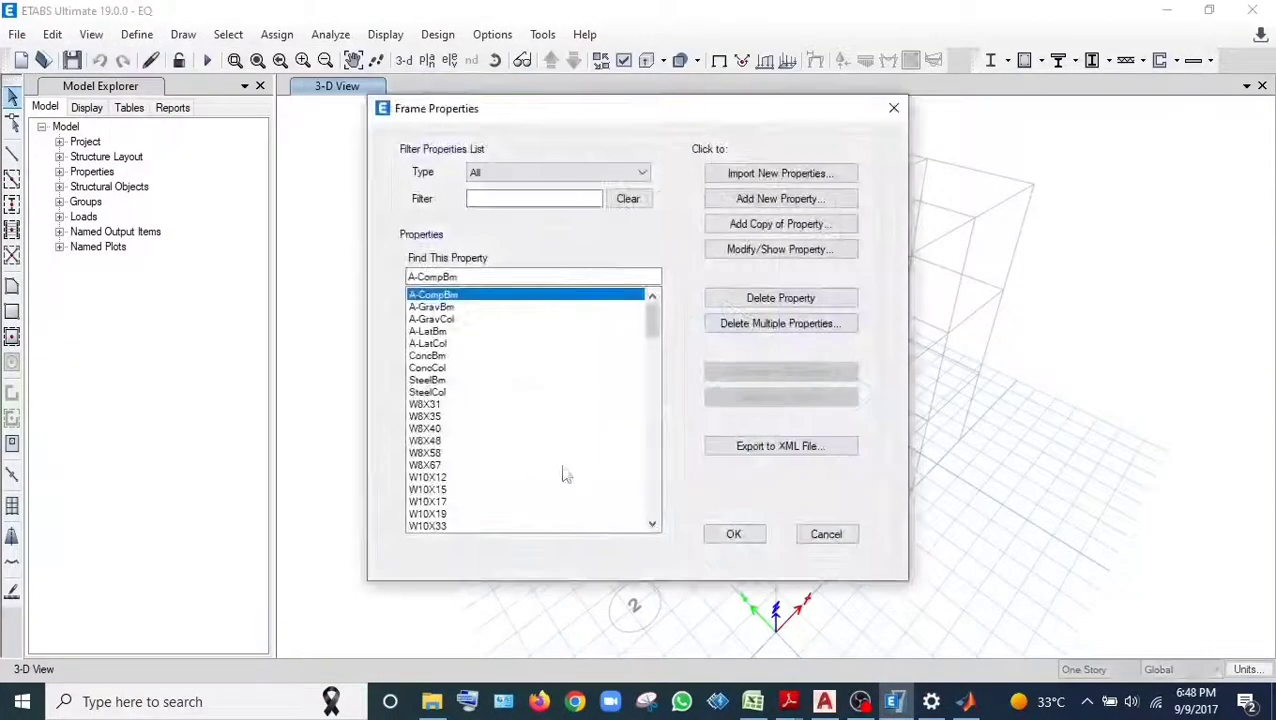
{"action": "left_click", "coordinate": [450, 357]}
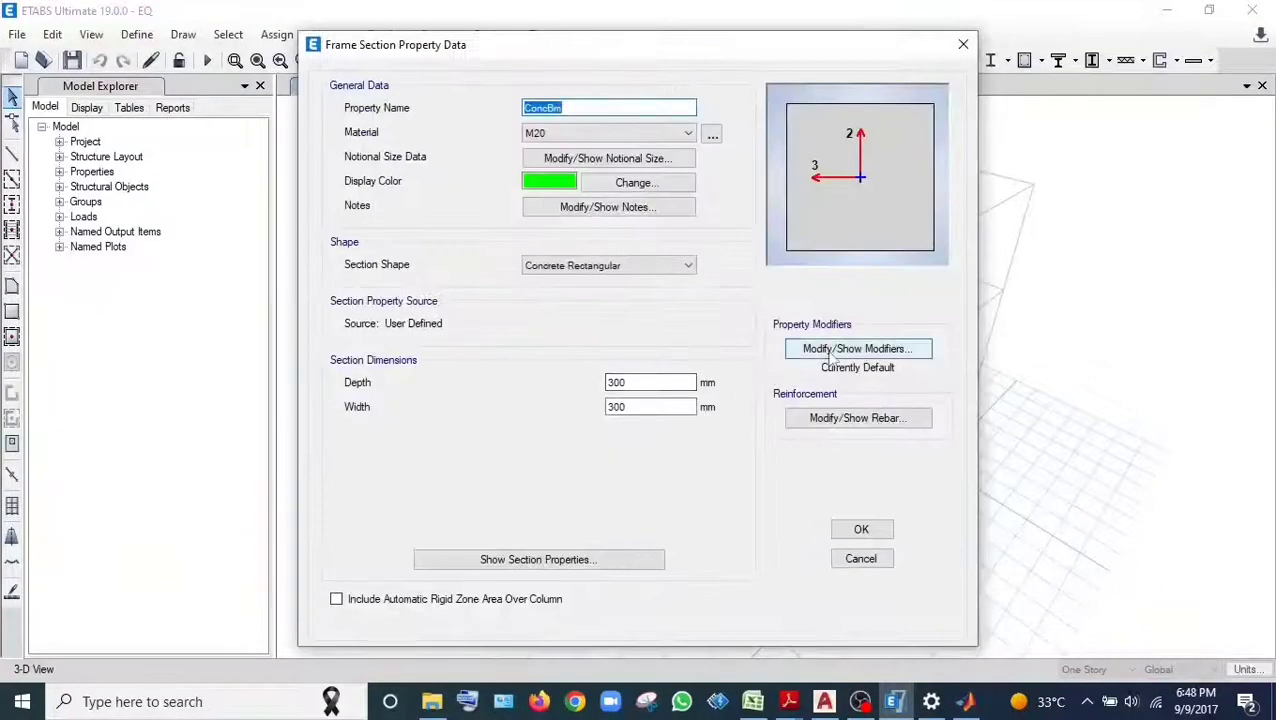
{"action": "left_click", "coordinate": [829, 350]}
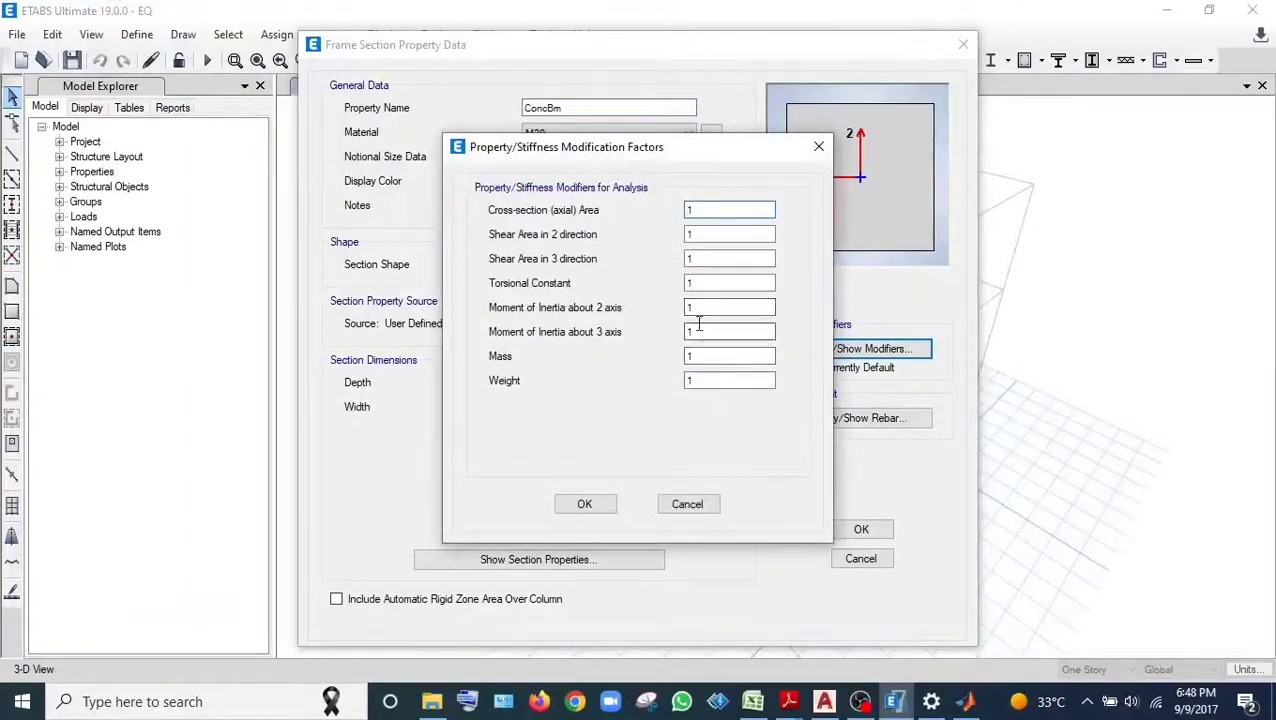
{"action": "left_click_drag", "start_coordinate": [695, 309], "coordinate": [657, 305]}
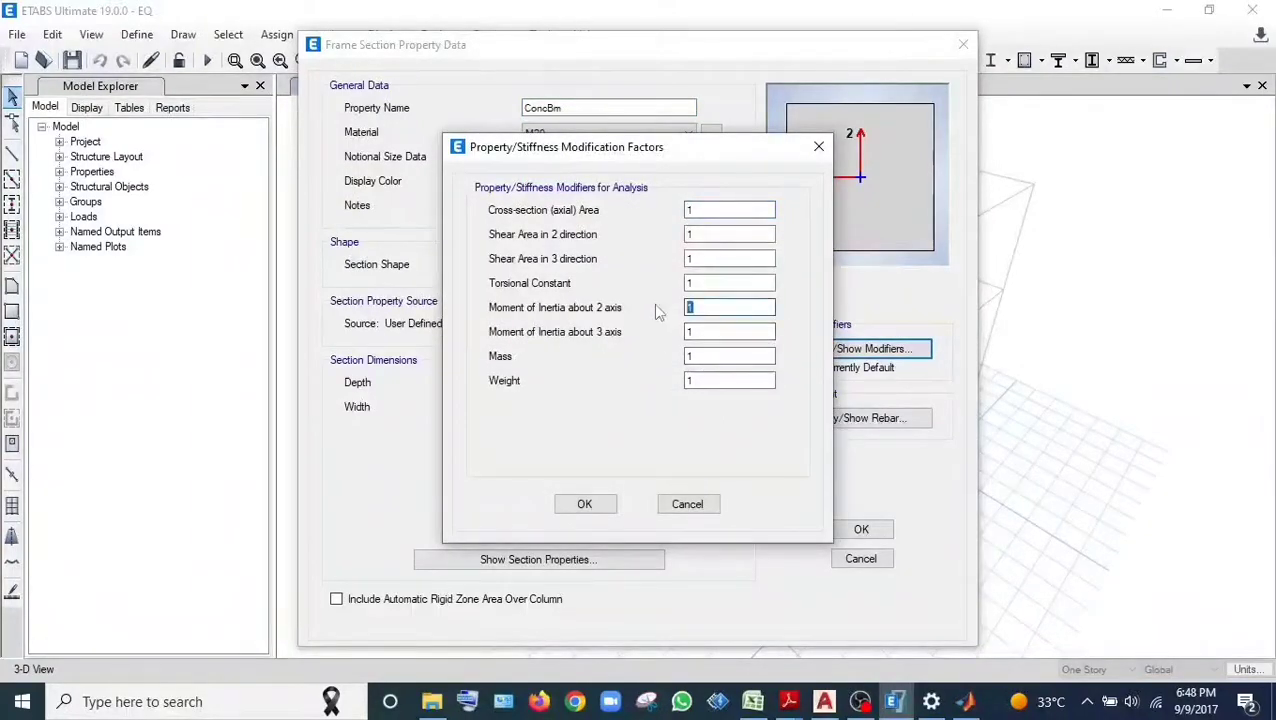
{"action": "type", "text": "10000000"}
{"action": "key", "text": "ctrl+a"}
{"action": "key", "text": "ctrl+c"}
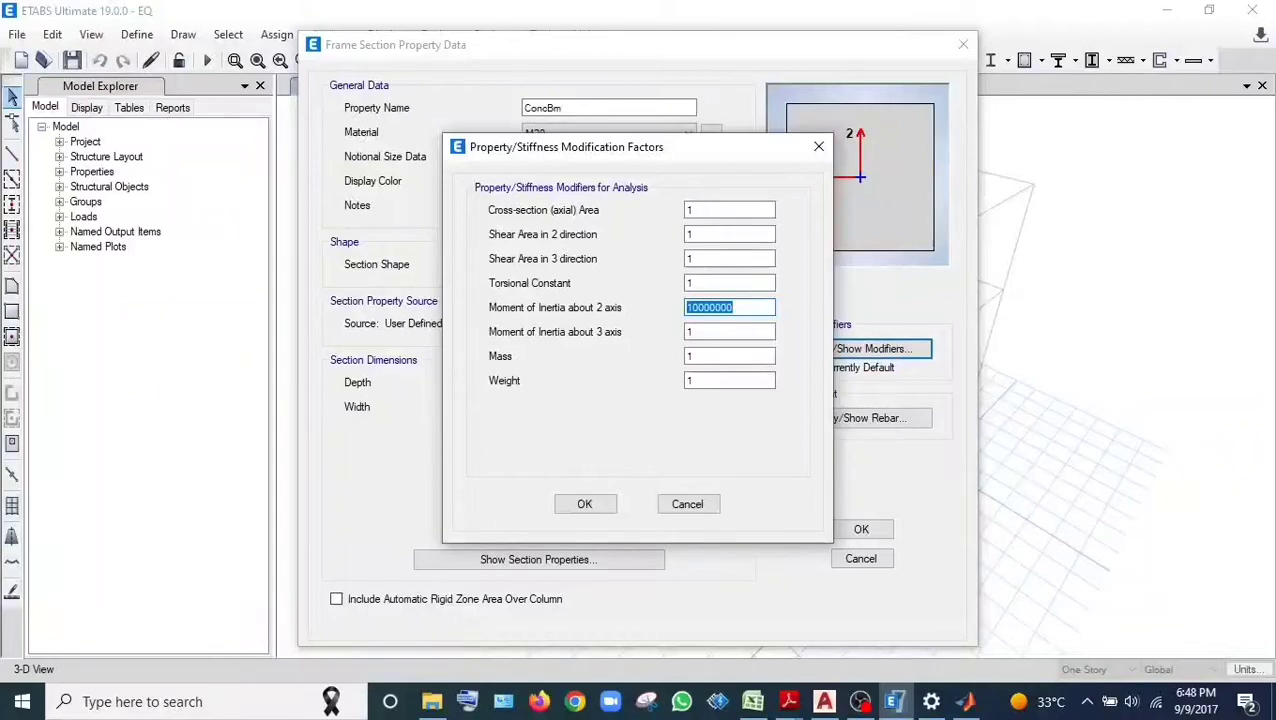
Set ConcBm's moment of inertia modifier about the 3 axis to the copied 10000000 and accept the frame property changes
{"action": "left_click_drag", "start_coordinate": [703, 333], "coordinate": [668, 333]}
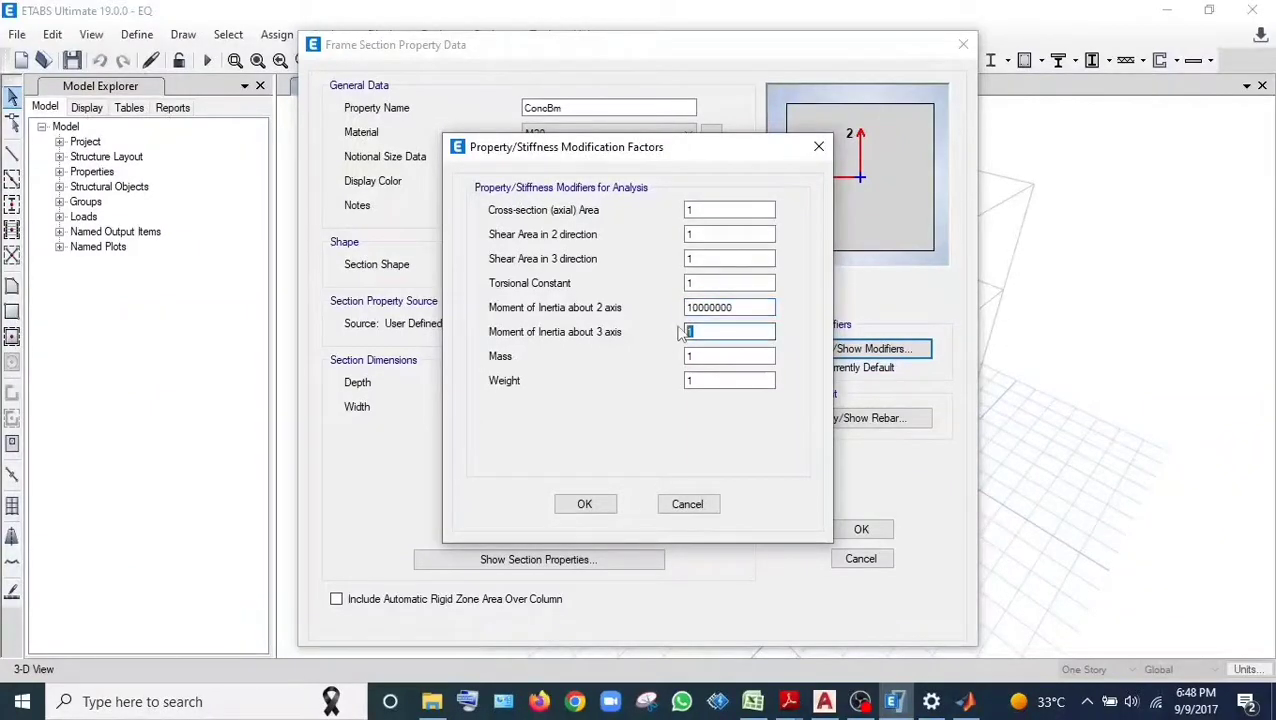
{"action": "key", "text": "ctrl+v"}
{"action": "left_click", "coordinate": [592, 507]}
{"action": "left_click", "coordinate": [848, 540]}
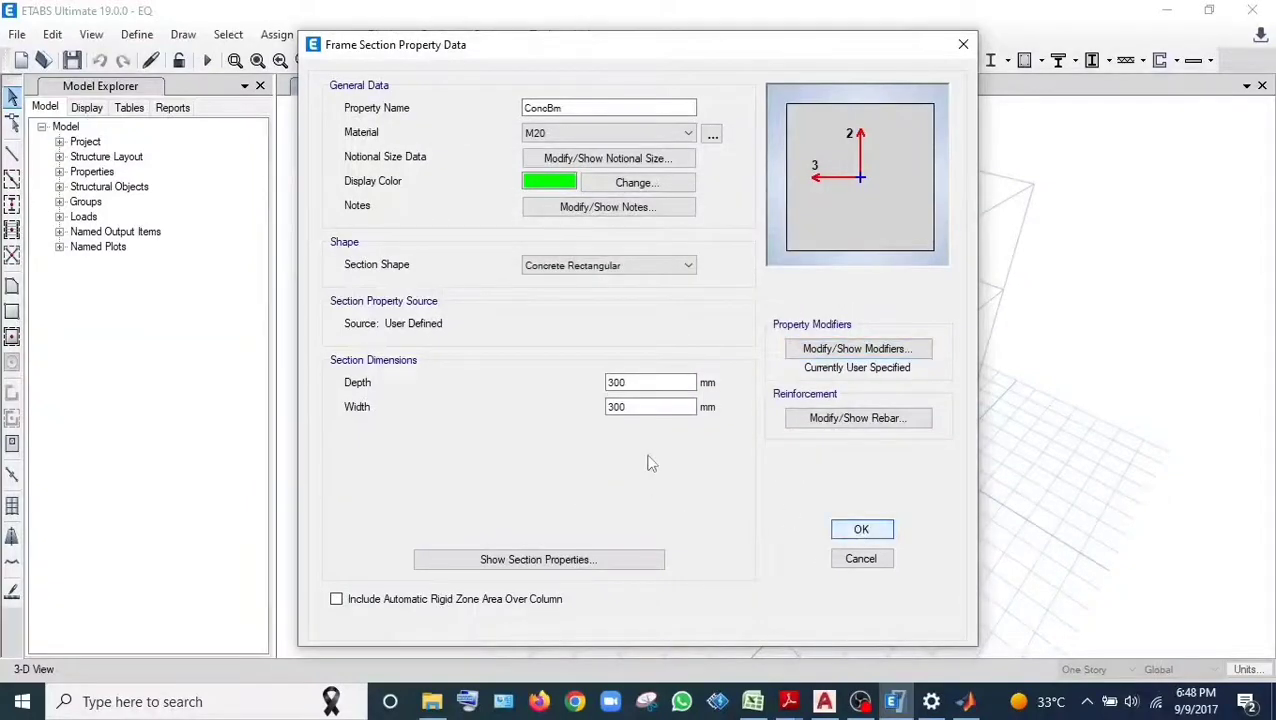
{"action": "left_click", "coordinate": [724, 535]}
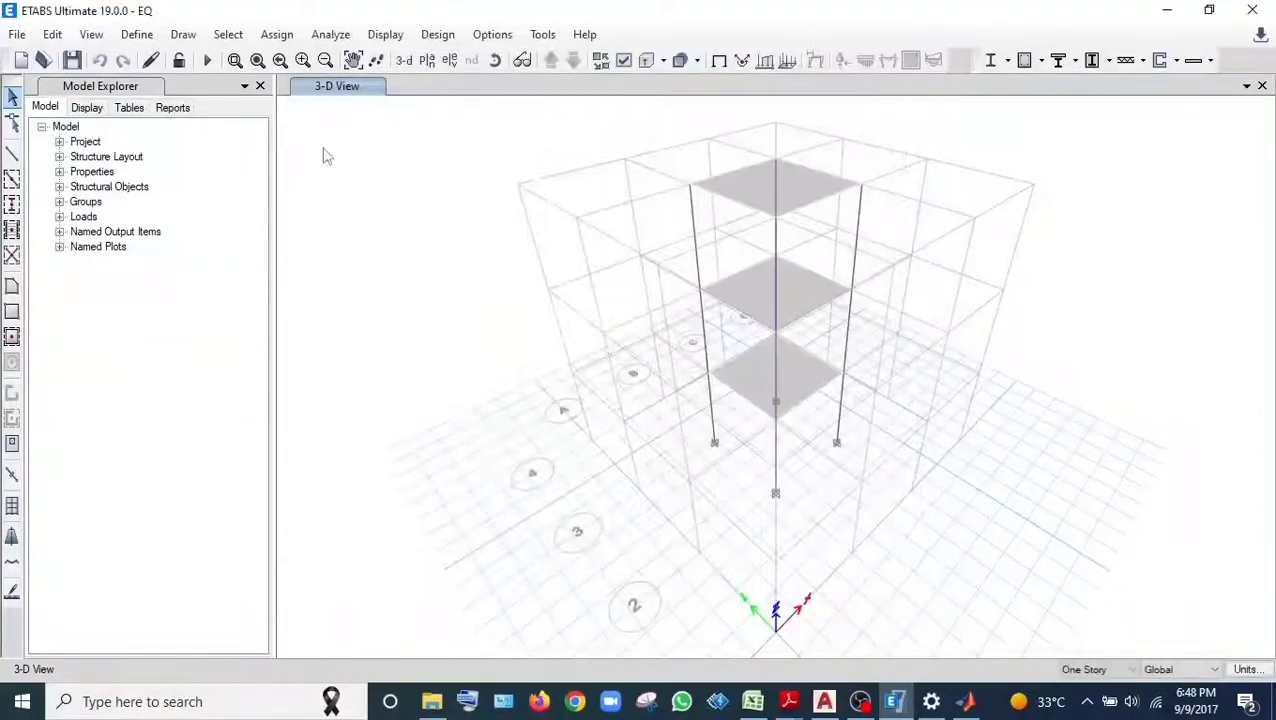
Restrict the building's active degrees of freedom to the XZ plane and run the analysis
{"action": "left_click", "coordinate": [330, 34]}
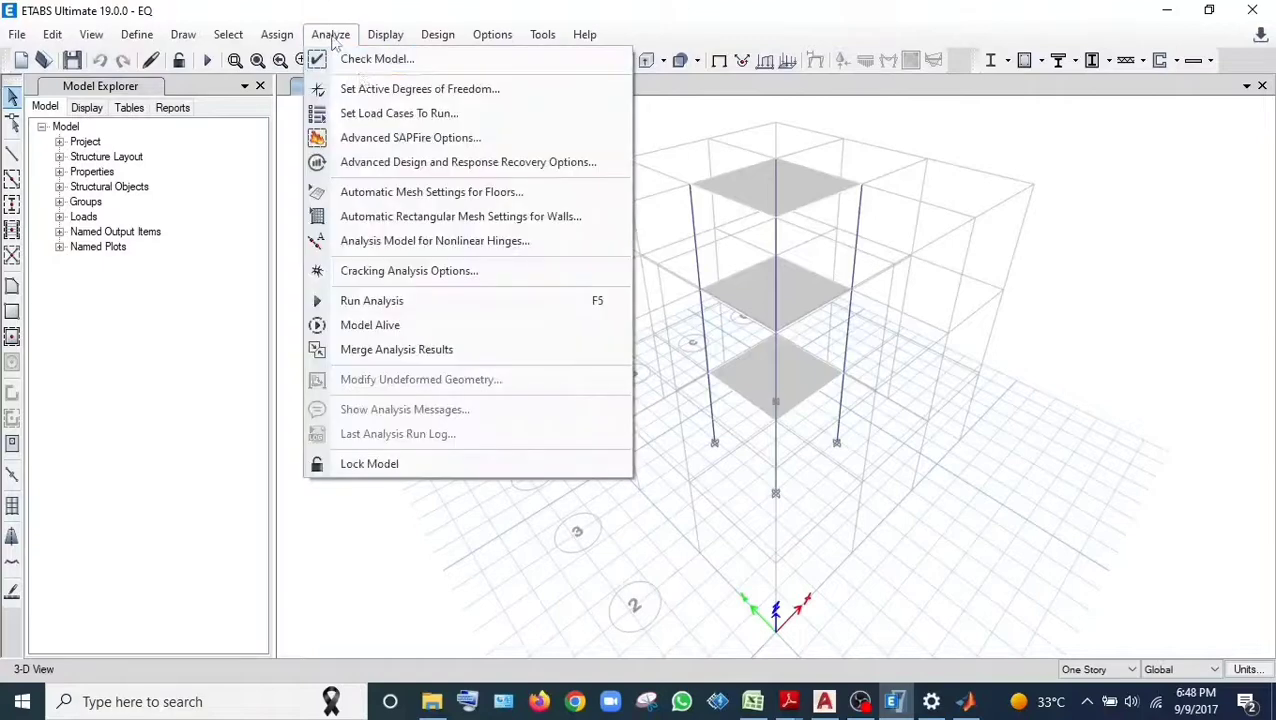
{"action": "left_click", "coordinate": [370, 88]}
{"action": "left_click", "coordinate": [600, 325]}
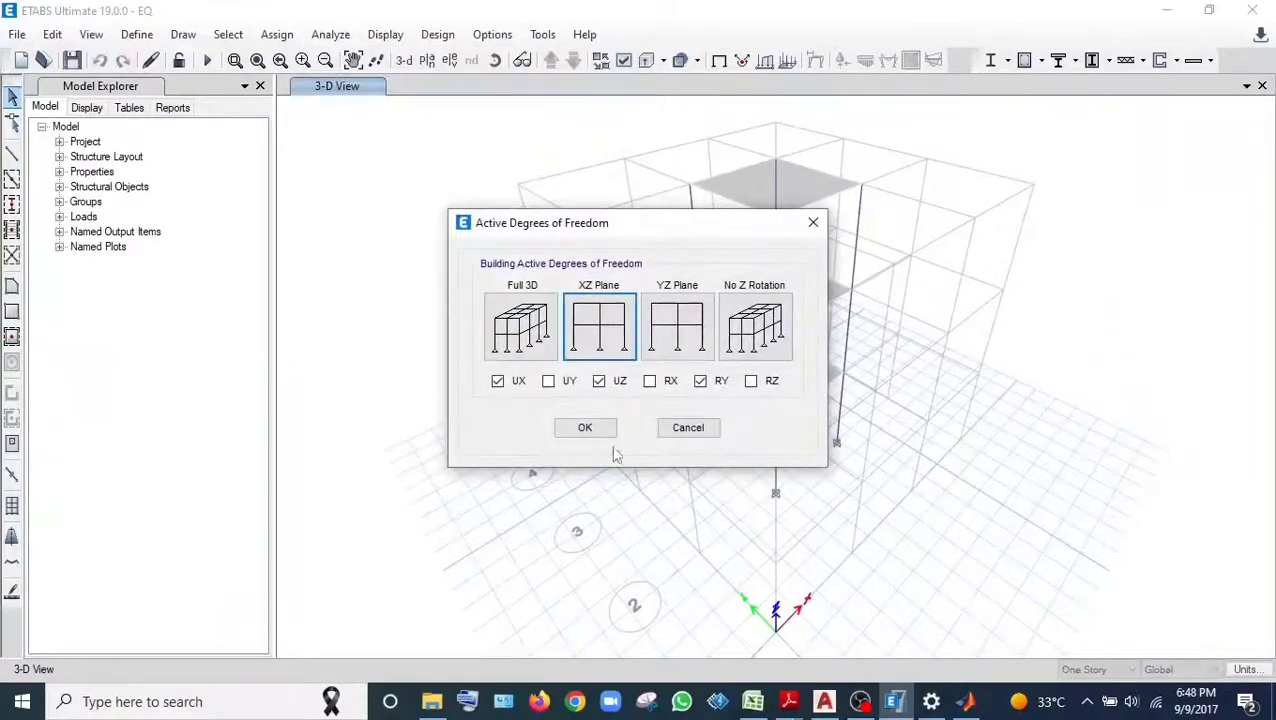
{"action": "left_click", "coordinate": [585, 427]}
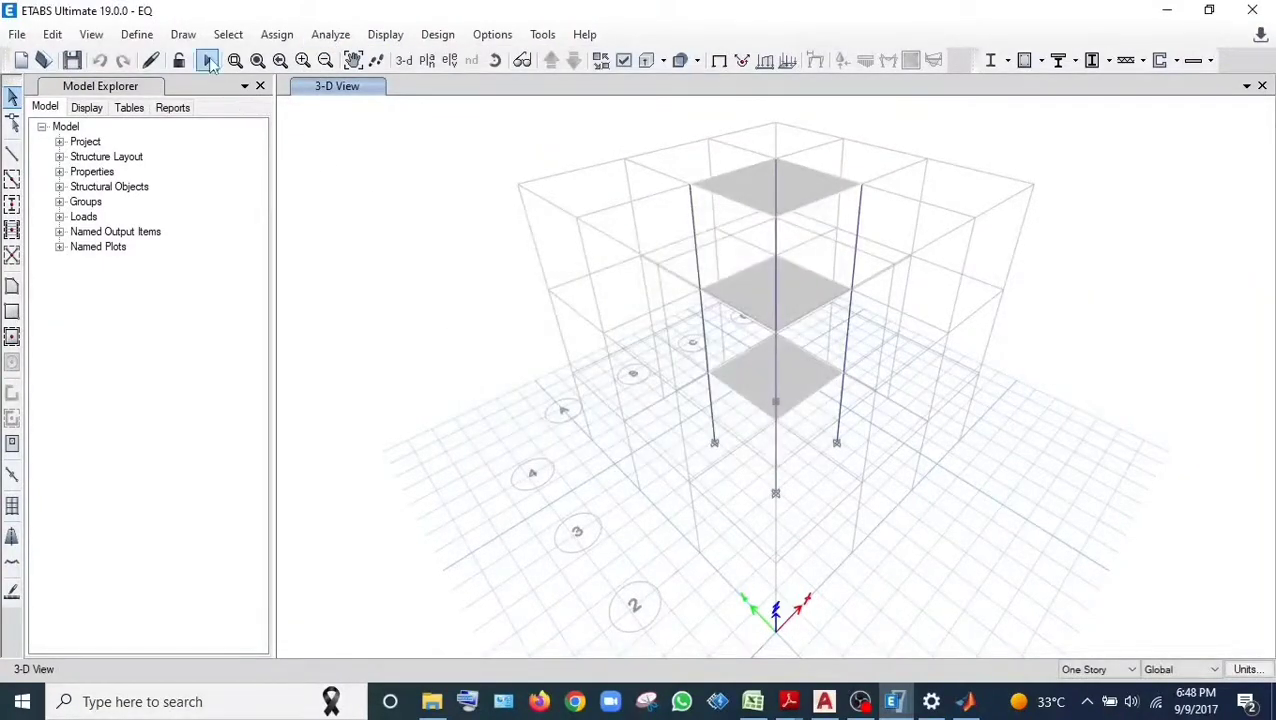
{"action": "left_click", "coordinate": [207, 60]}
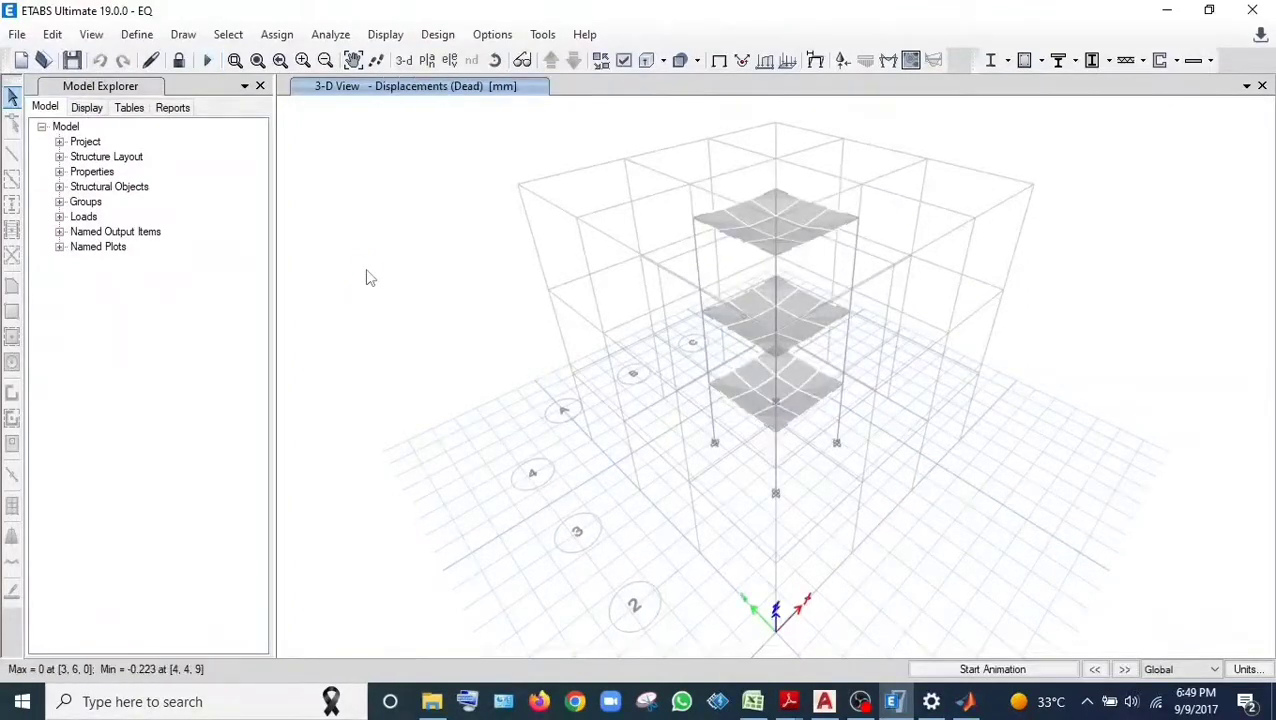
Display the Modal Periods And Frequencies table and compare its mode 1 and 2 periods with the natural time periods on Excel's RSA sheet
{"action": "key", "text": "ctrl+t"}
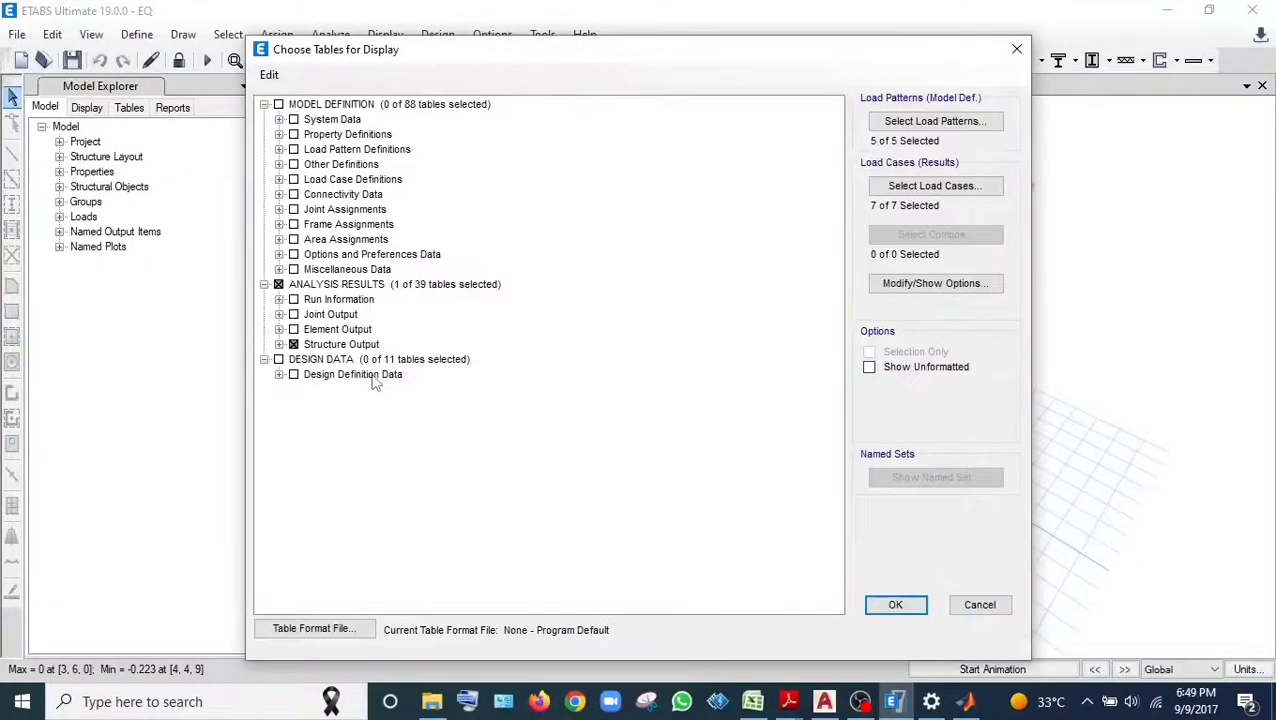
{"action": "left_click", "coordinate": [893, 606]}
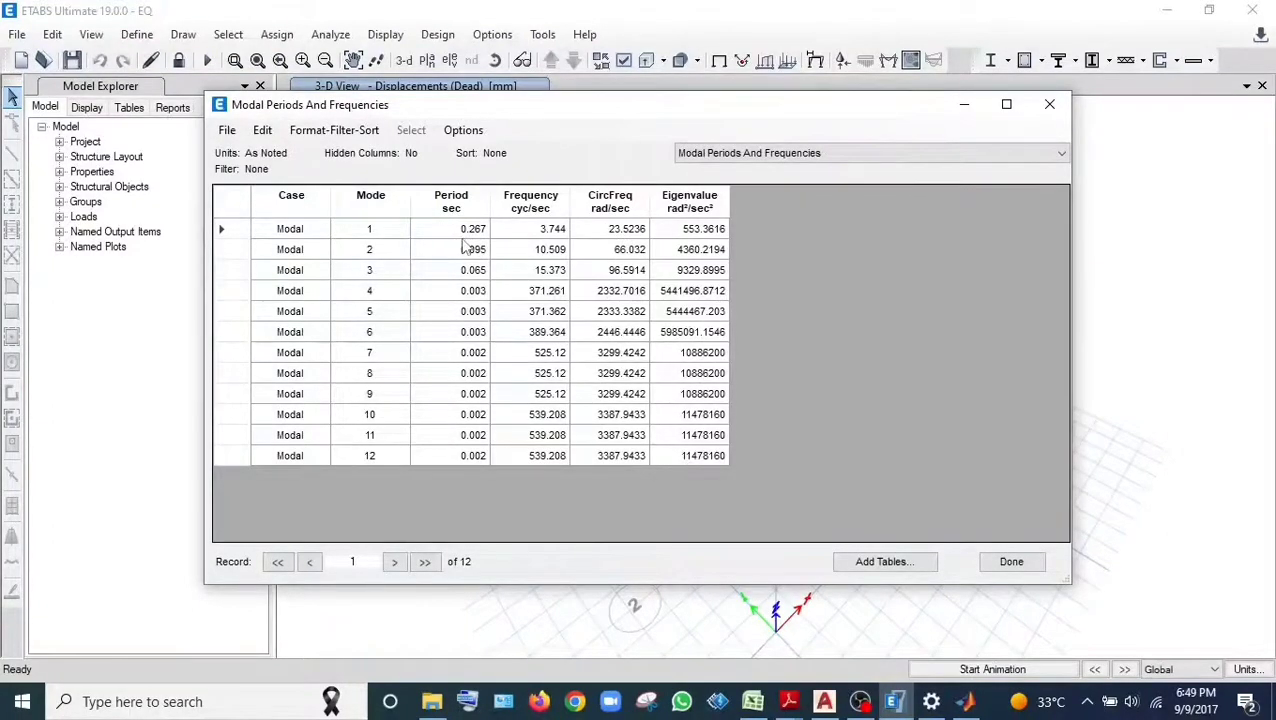
{"action": "left_click", "coordinate": [753, 700]}
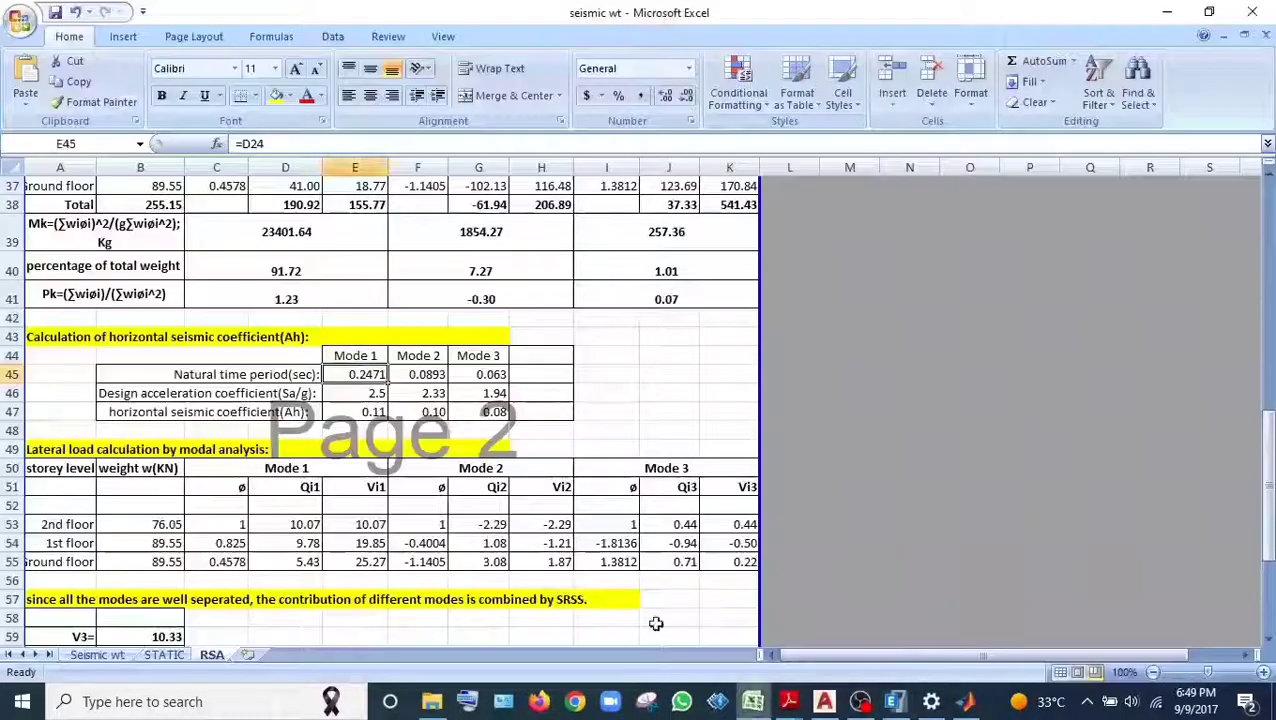
{"action": "left_click", "coordinate": [425, 375]}
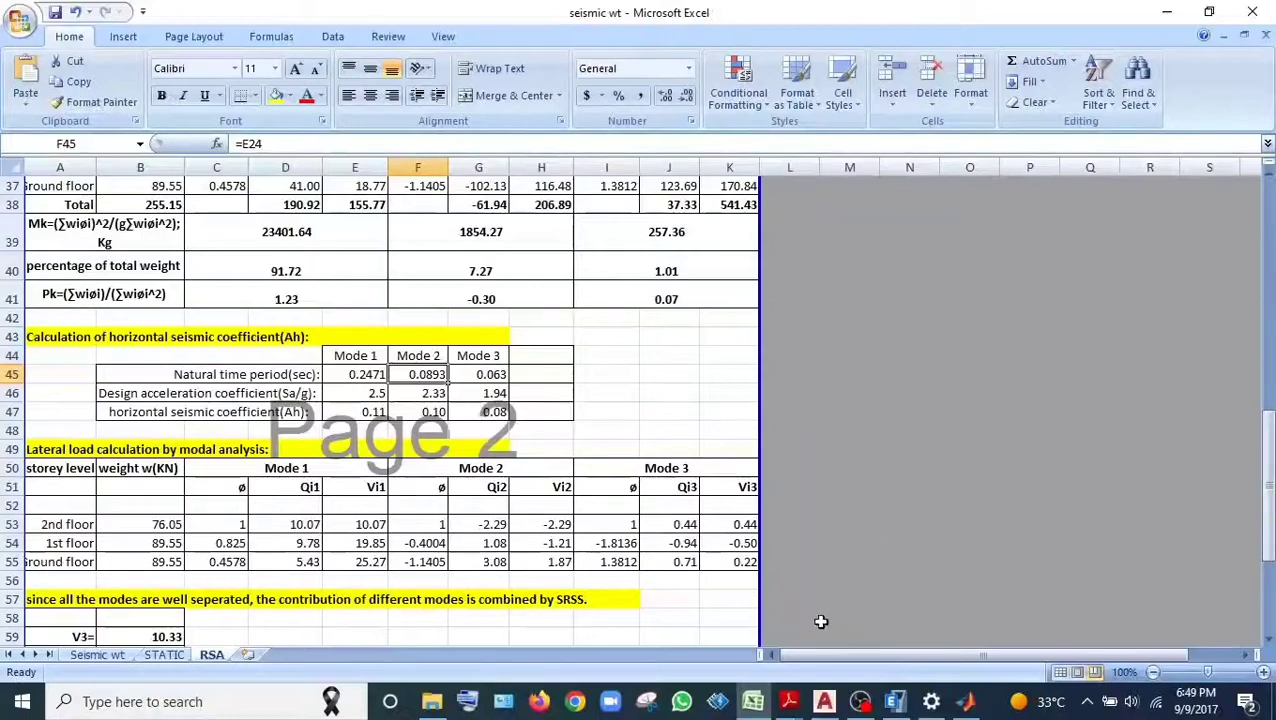
{"action": "left_click", "coordinate": [893, 701]}
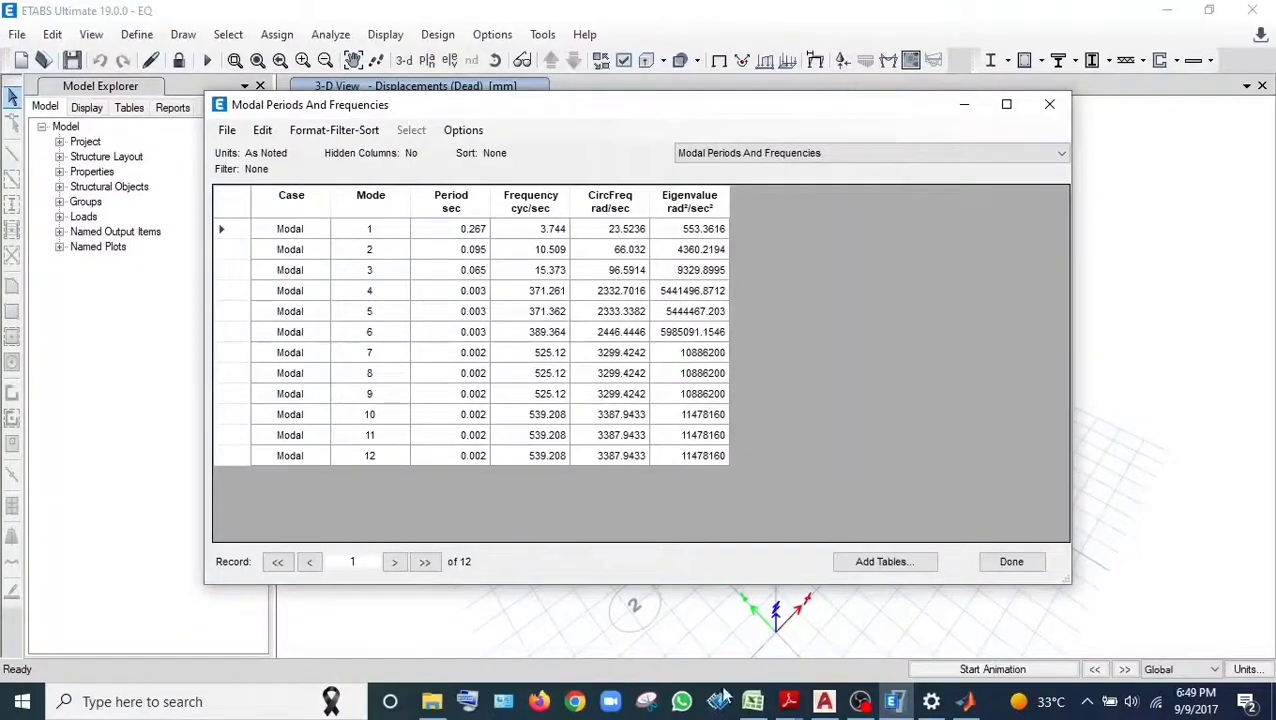
Check the mode 3 natural time period on the RSA sheet in Excel, return to ETABS and close the modal periods table
{"action": "left_click", "coordinate": [753, 701]}
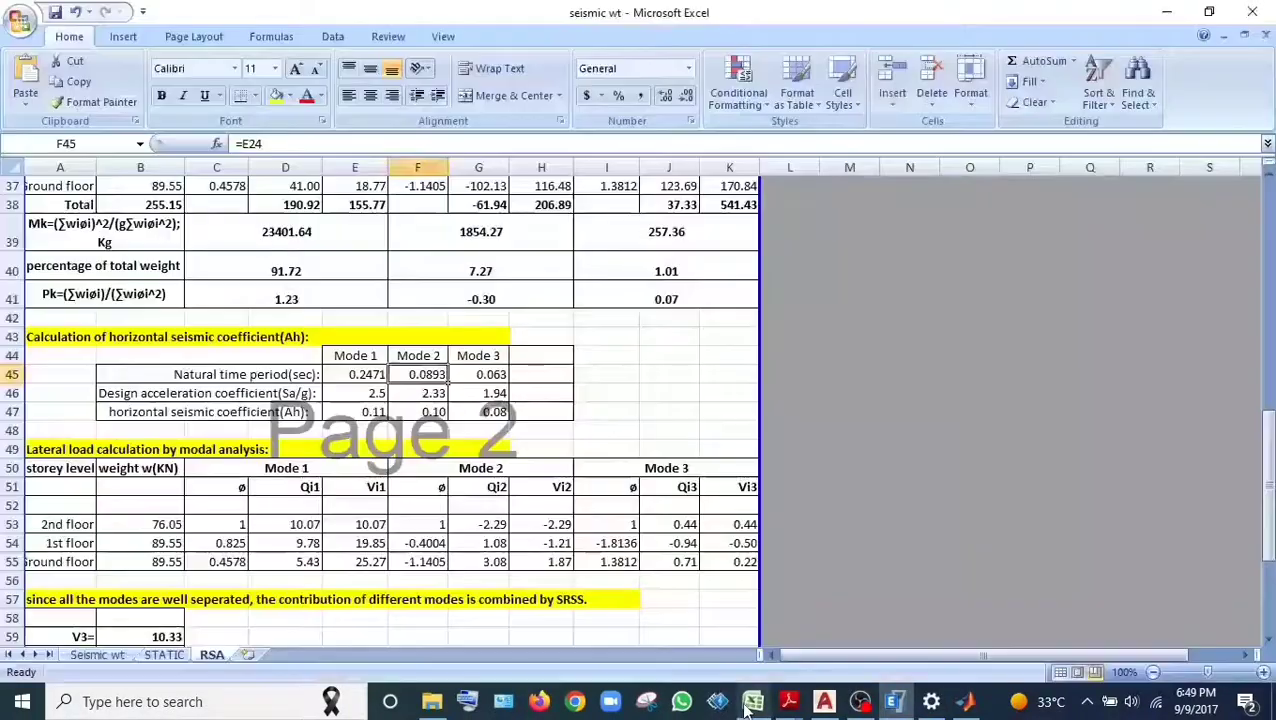
{"action": "left_click", "coordinate": [487, 374]}
{"action": "left_click", "coordinate": [669, 385]}
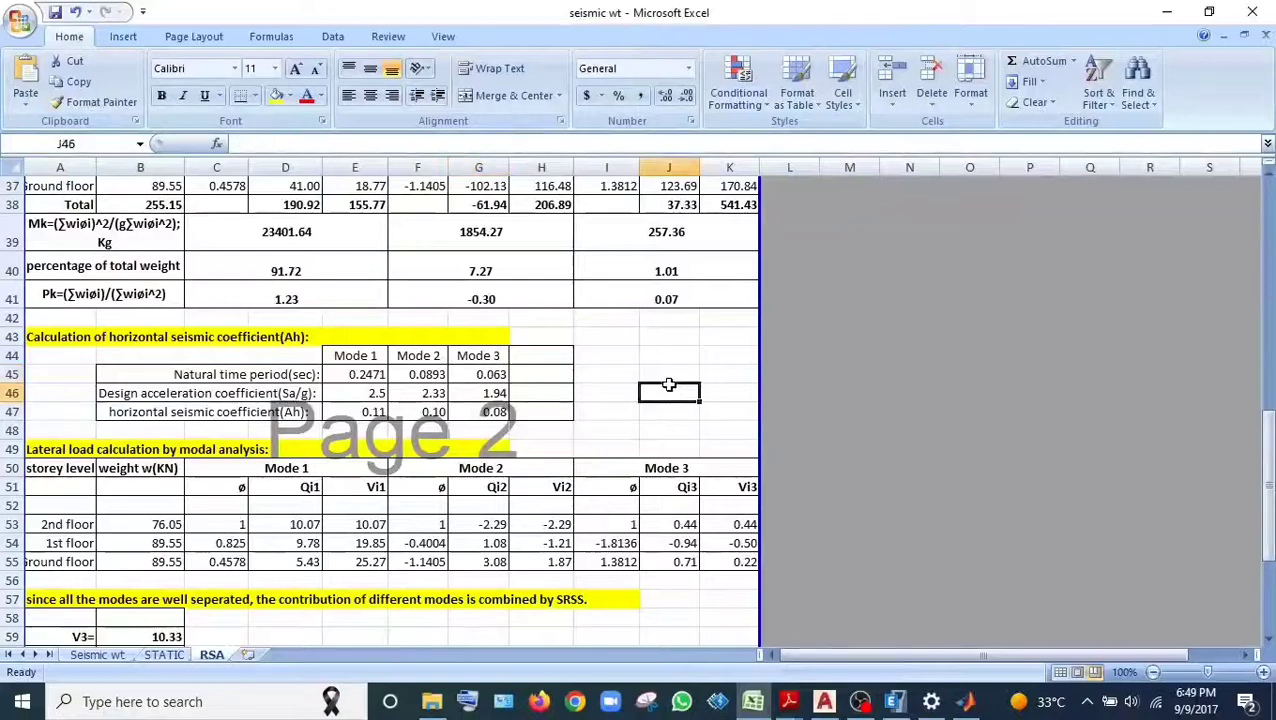
{"action": "left_click", "coordinate": [895, 701]}
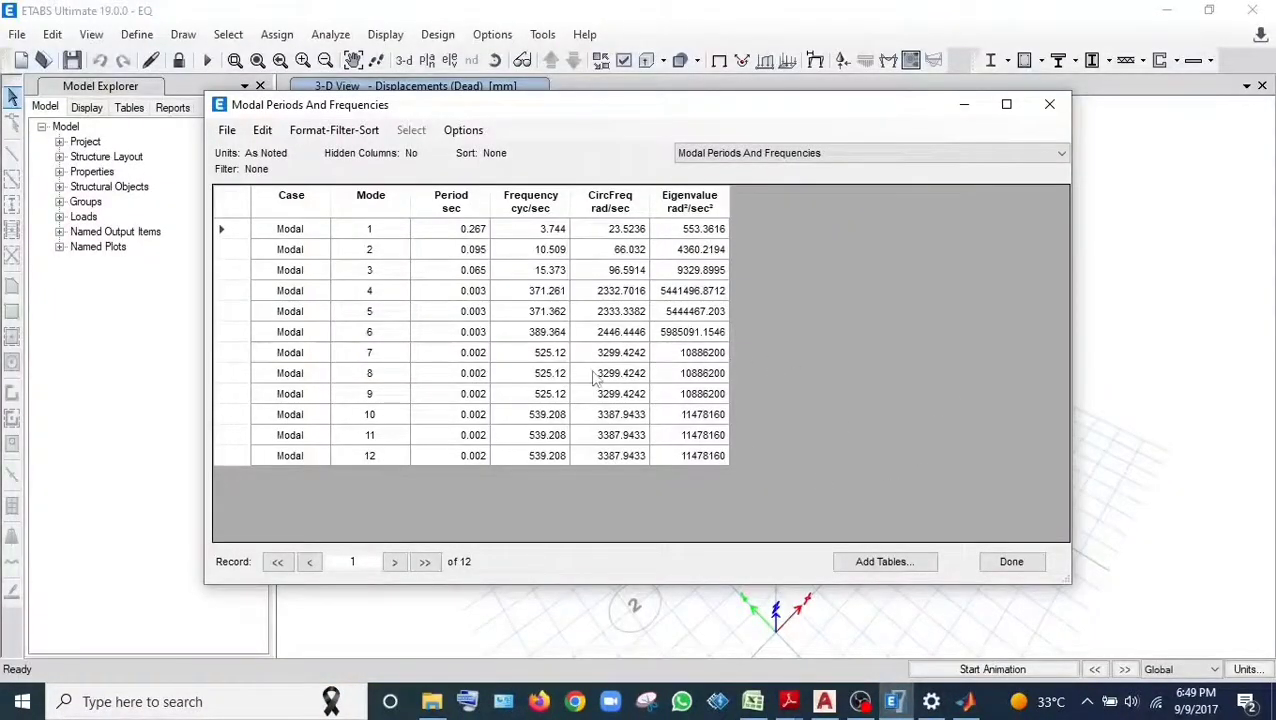
{"action": "left_click", "coordinate": [1012, 563]}
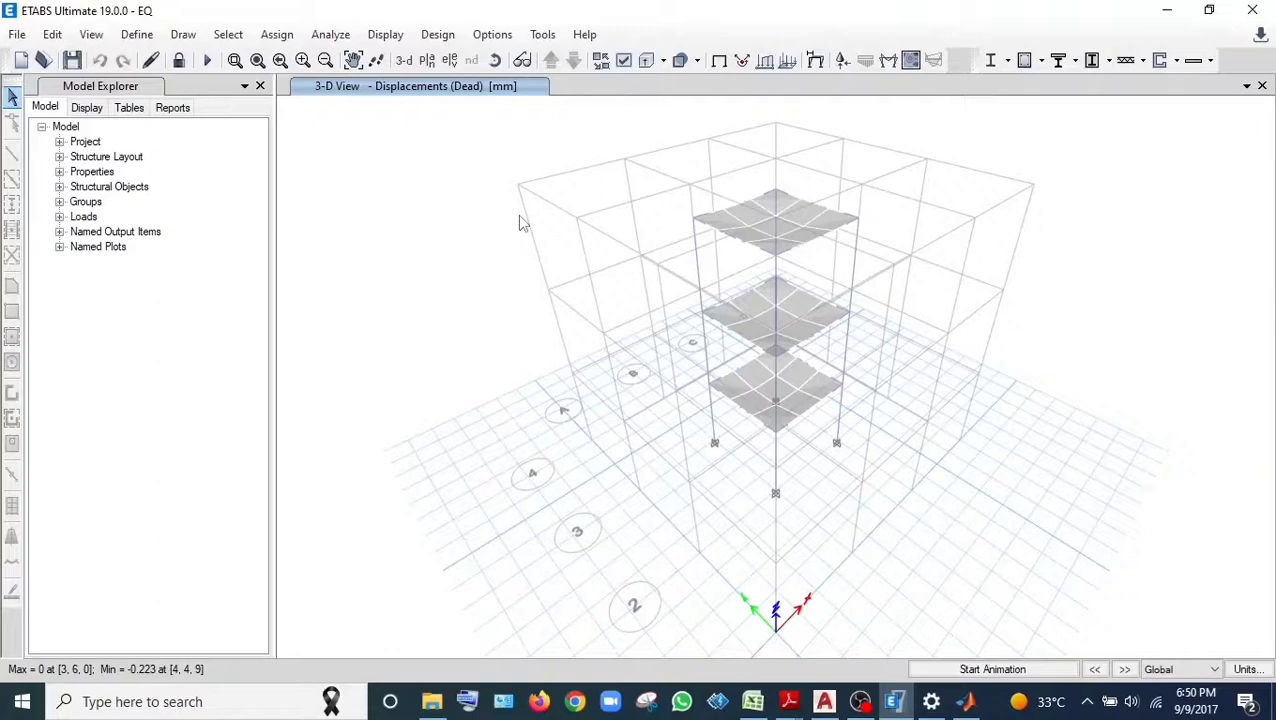
{"action": "left_click", "coordinate": [860, 701]}
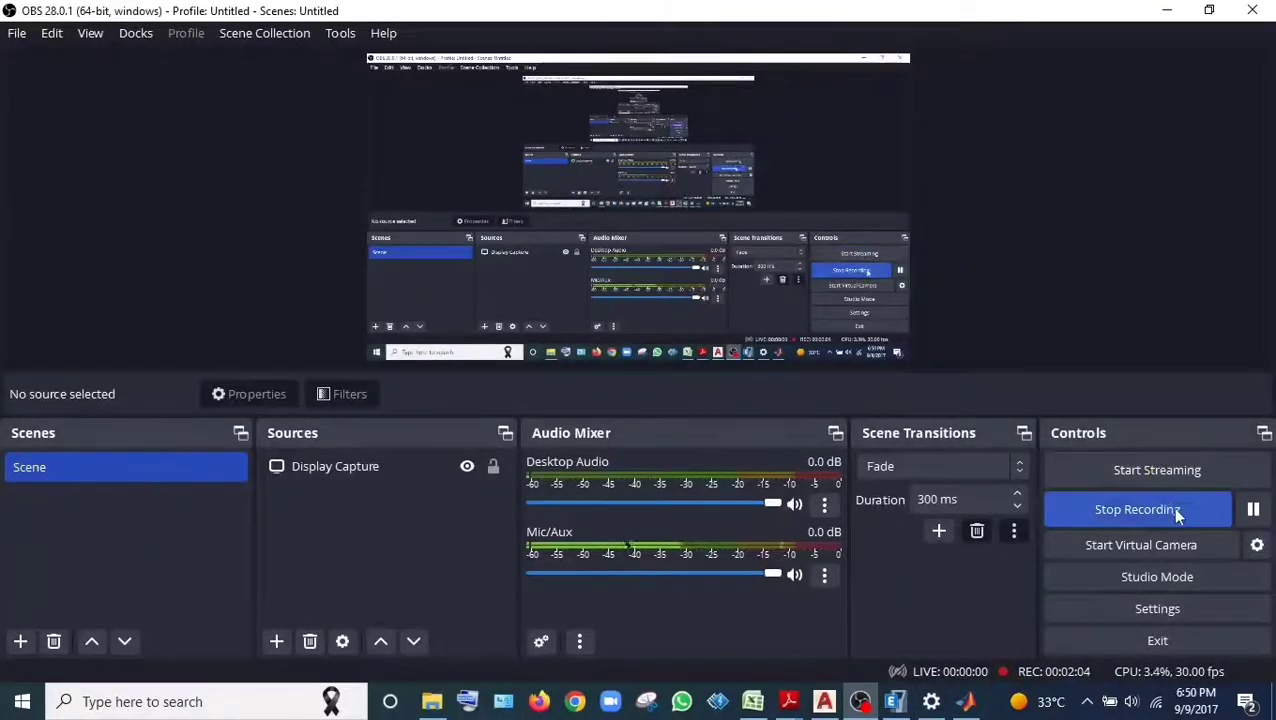